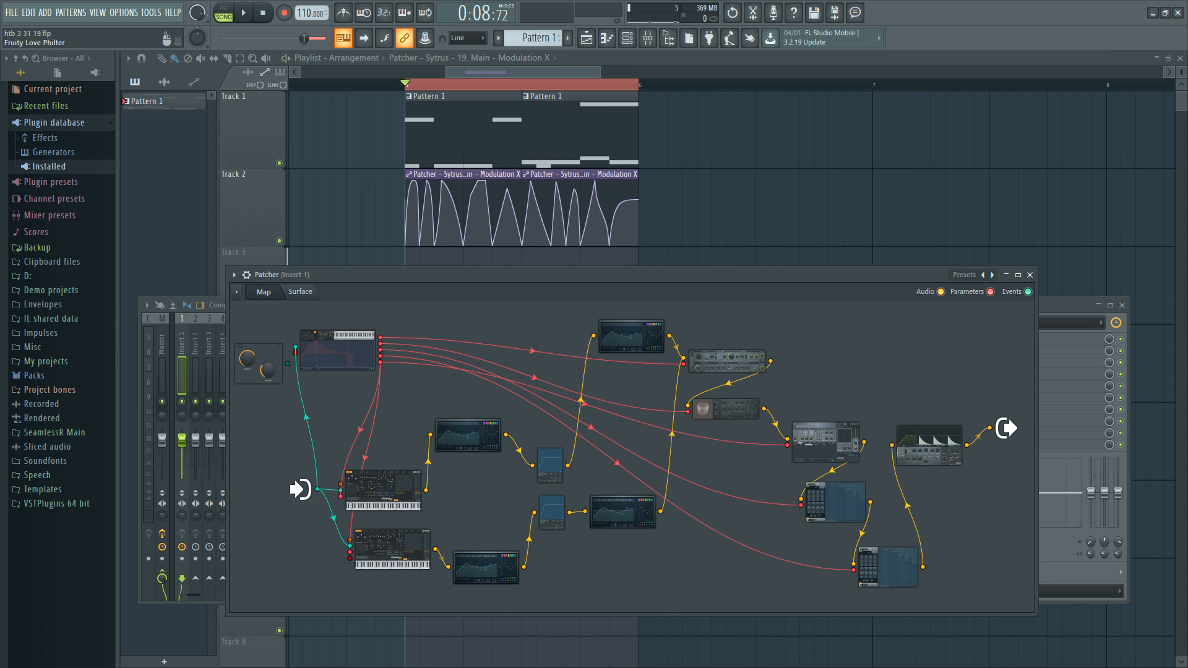
Step: Inspect the Fruity Love Philter and upper Gross Beat settings in the Patcher map, closing each plugin window after viewing
double_click(829, 436)
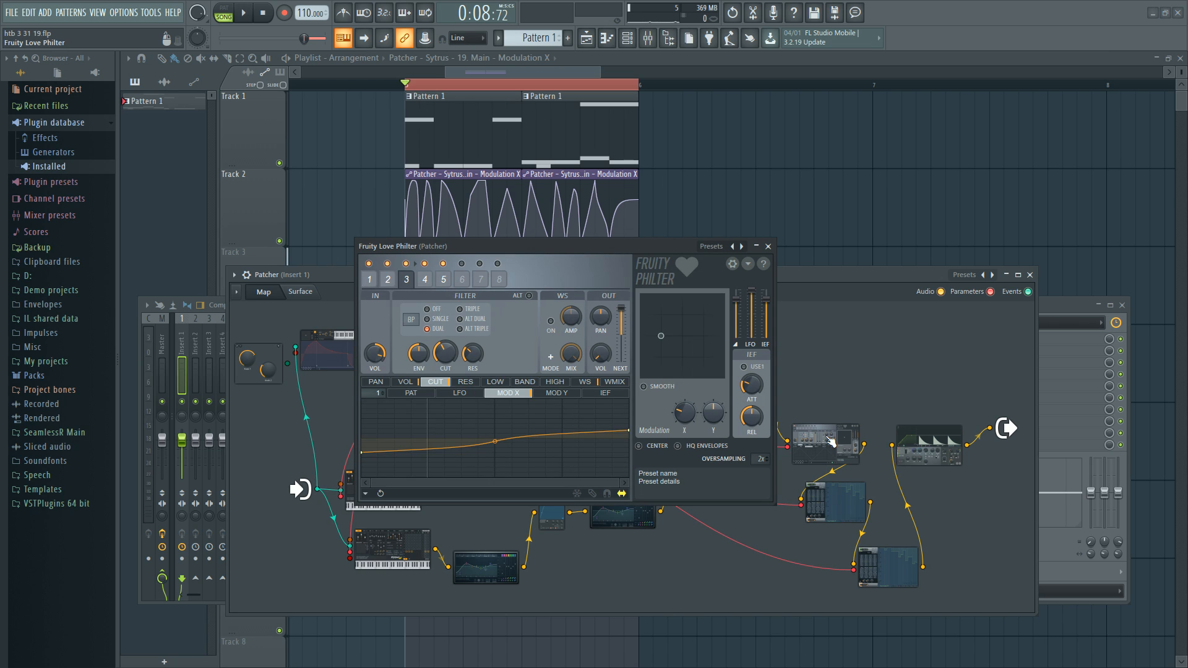
click(768, 246)
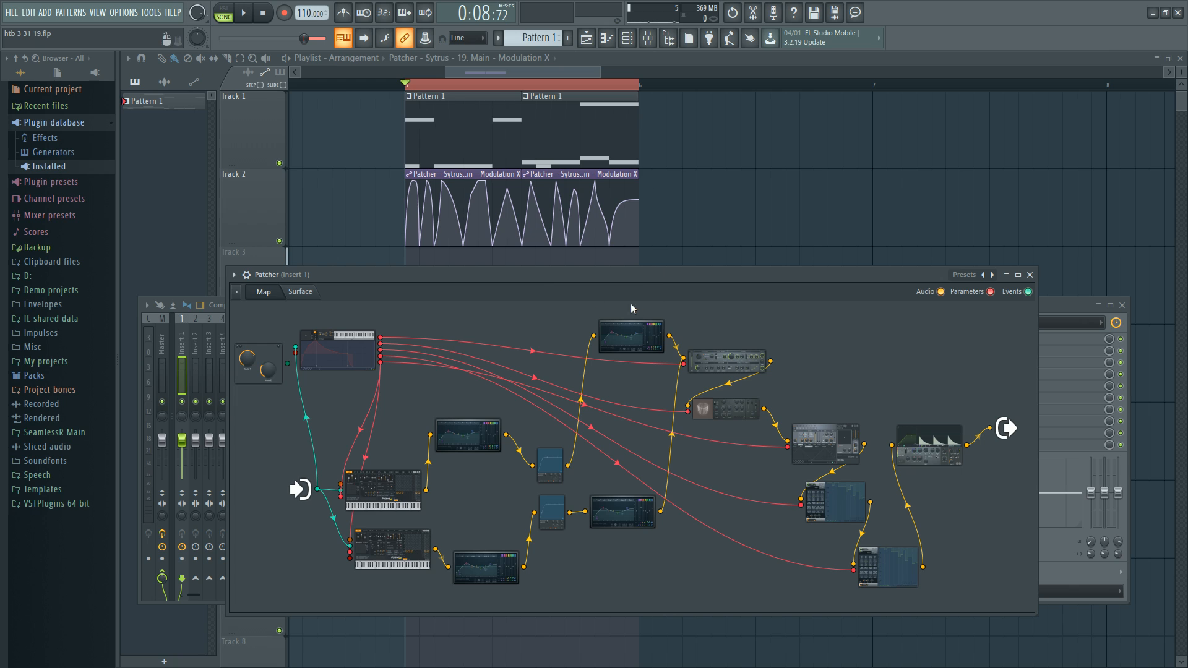
double_click(853, 510)
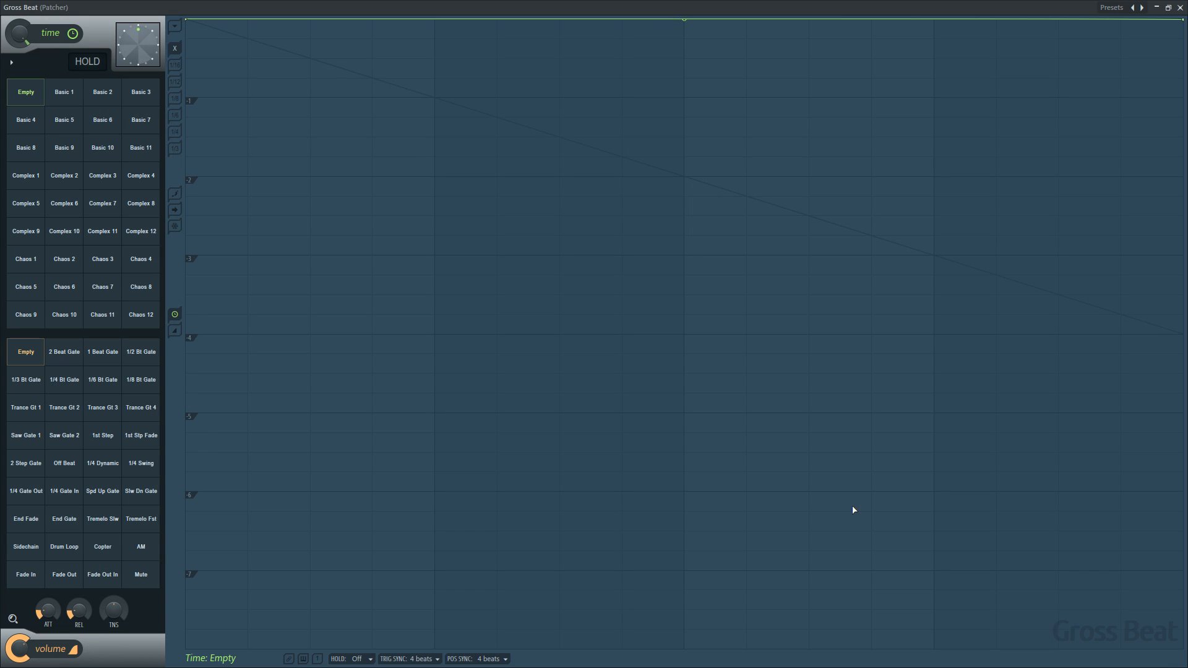
click(1179, 8)
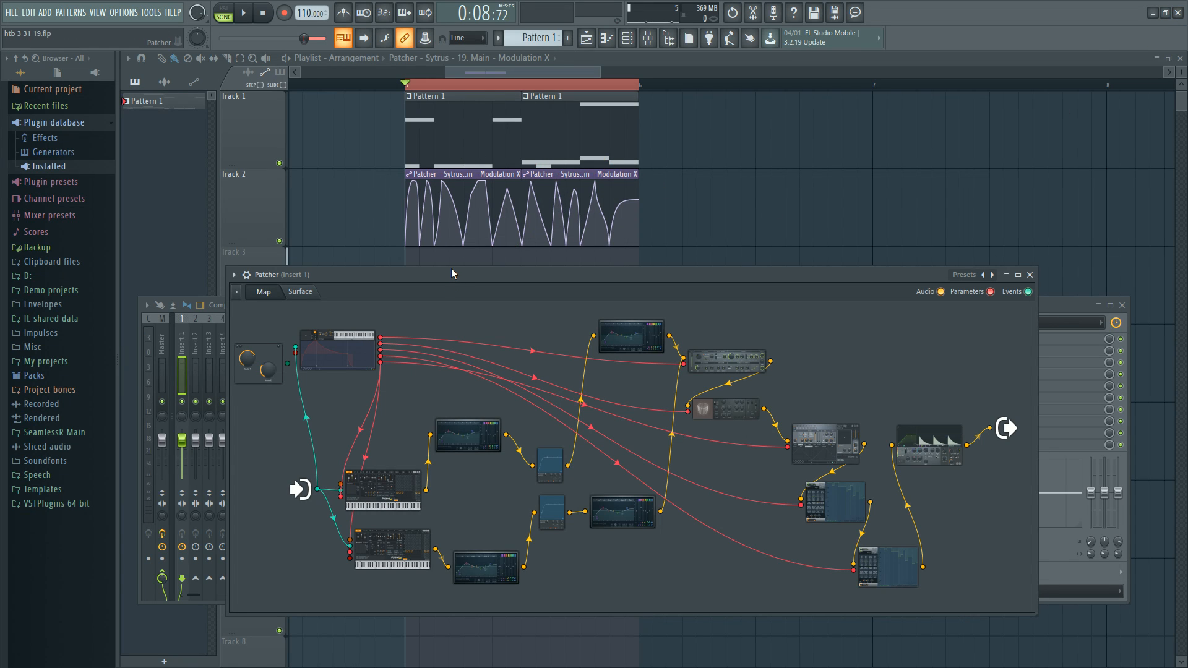
Step: Move the Patcher window higher, reposition Fruity Love Philter and Maximus, and link Love Philter's audio output directly to Maximus
drag(449, 276, 438, 268)
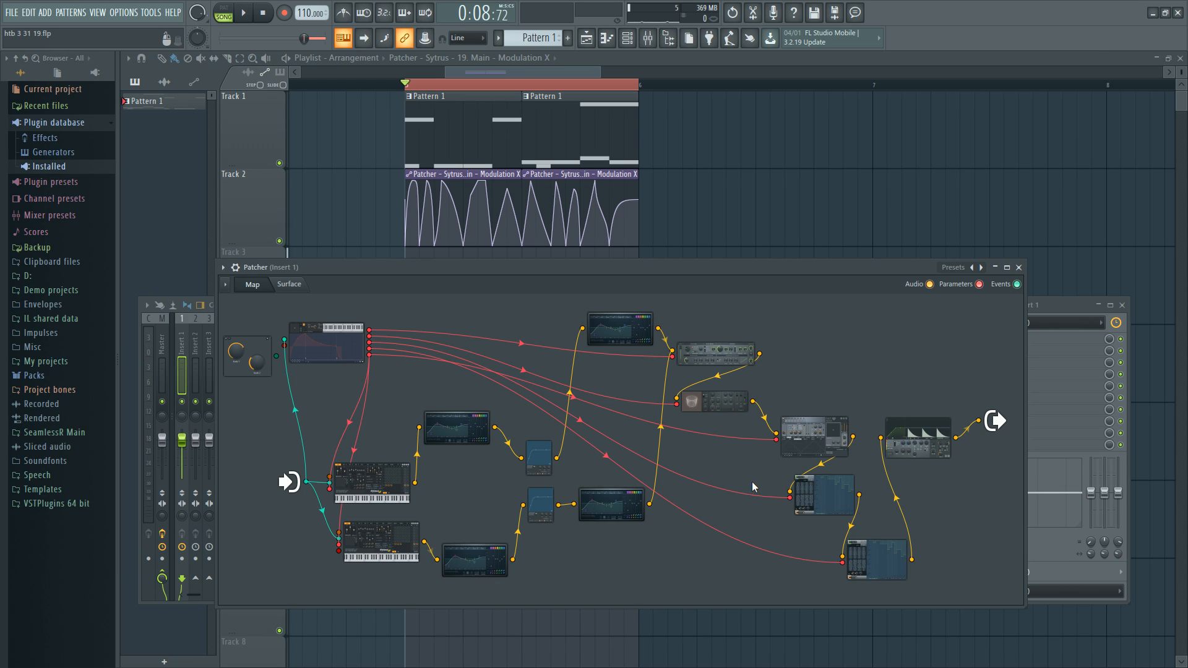
drag(782, 269, 773, 199)
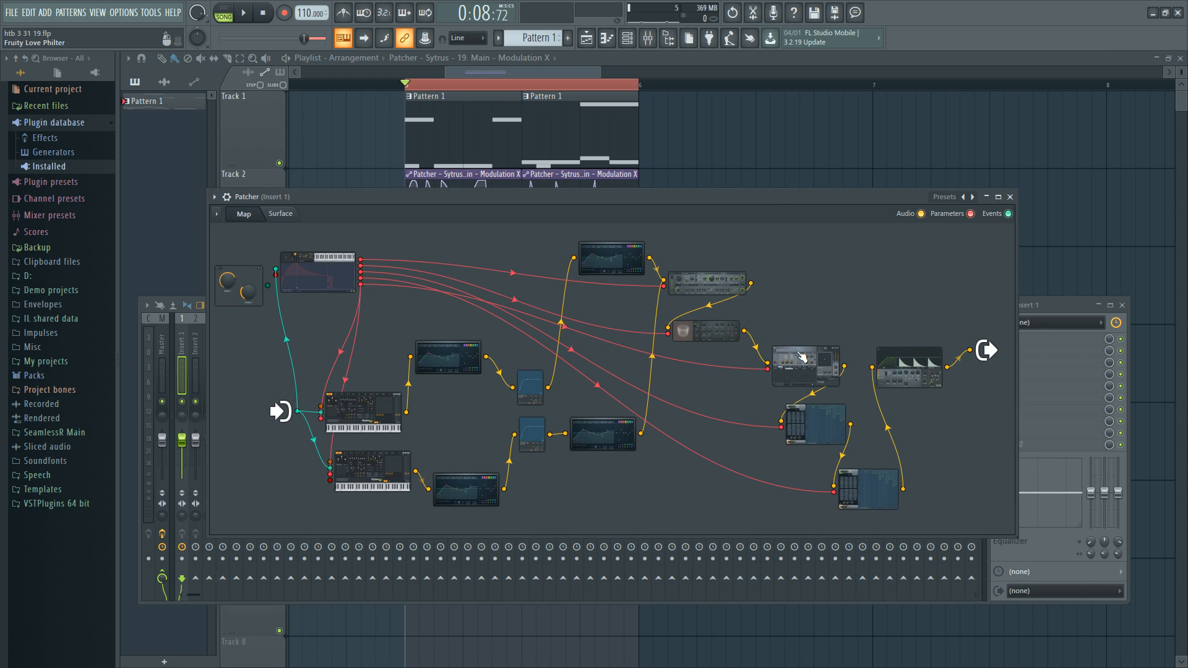
drag(744, 429, 962, 529)
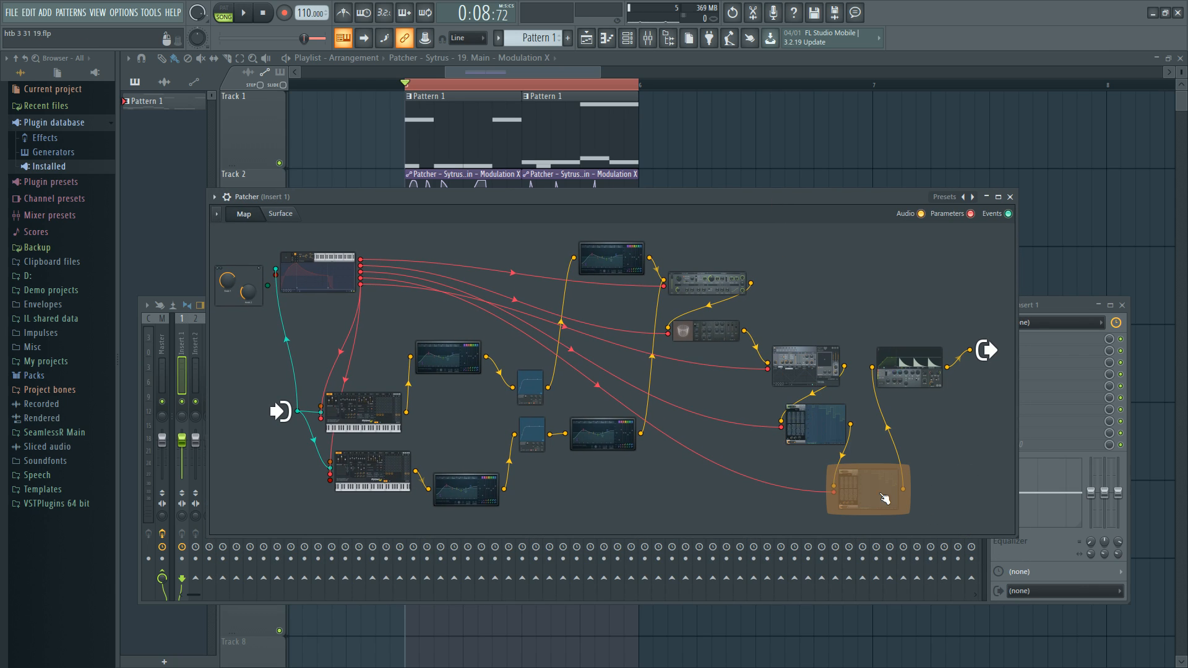
drag(802, 358, 782, 341)
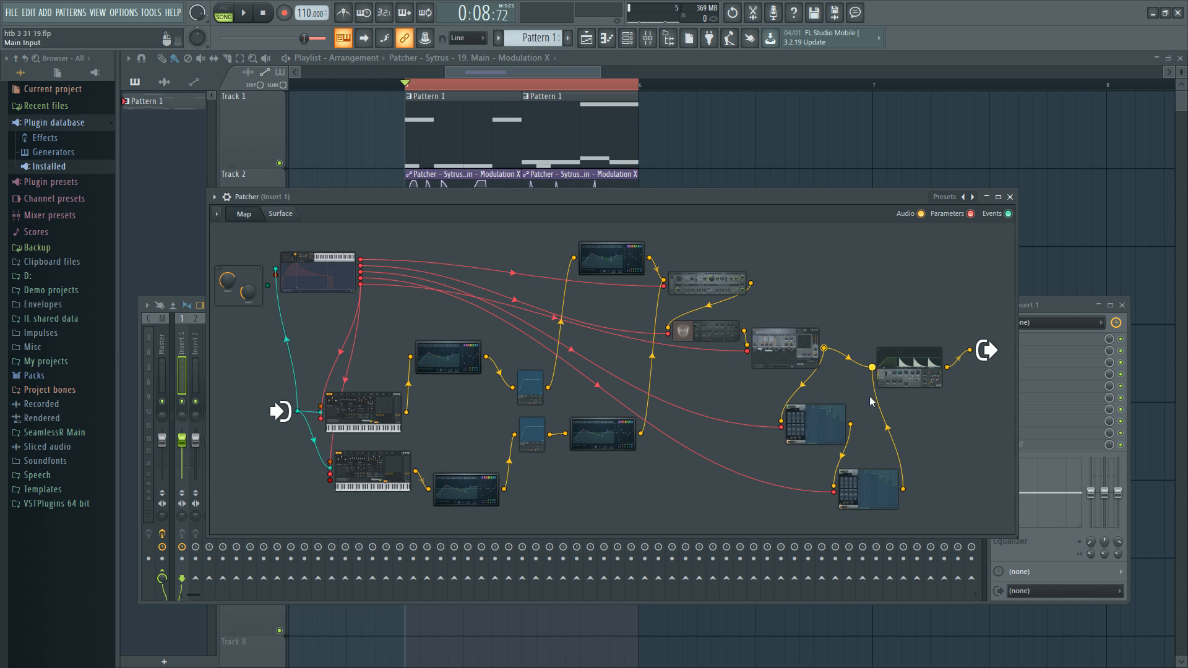
drag(907, 364, 907, 338)
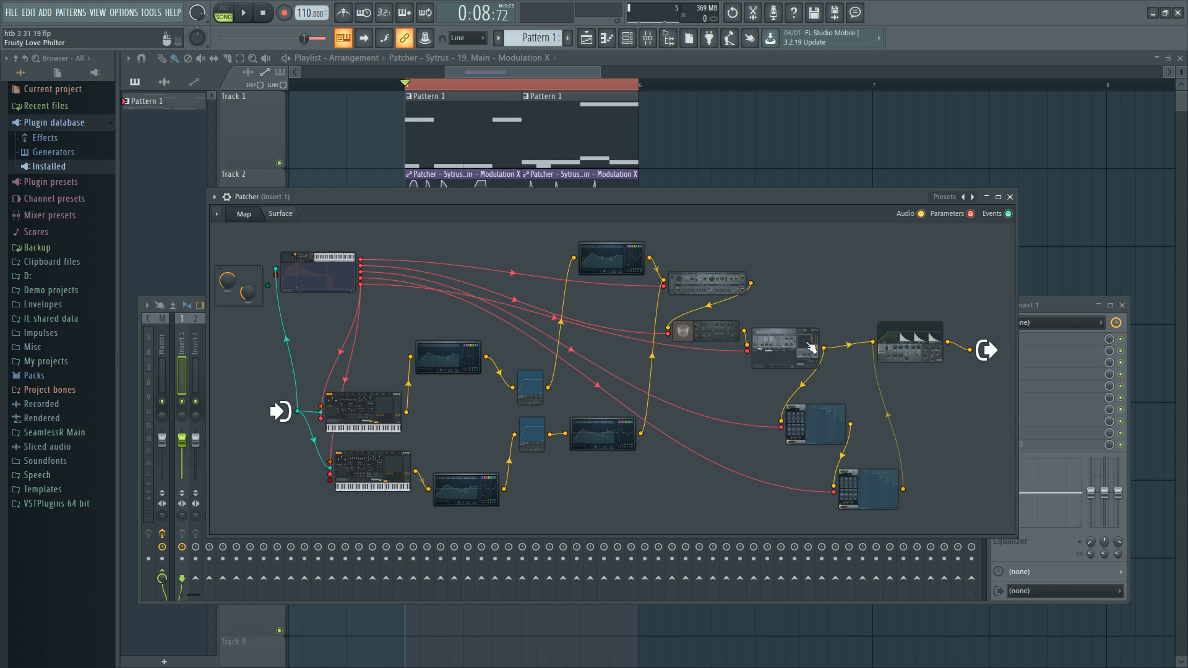
Step: Play the loop through the direct Love Philter-to-Maximus route and again through the Gross Beat route to compare them
key(space)
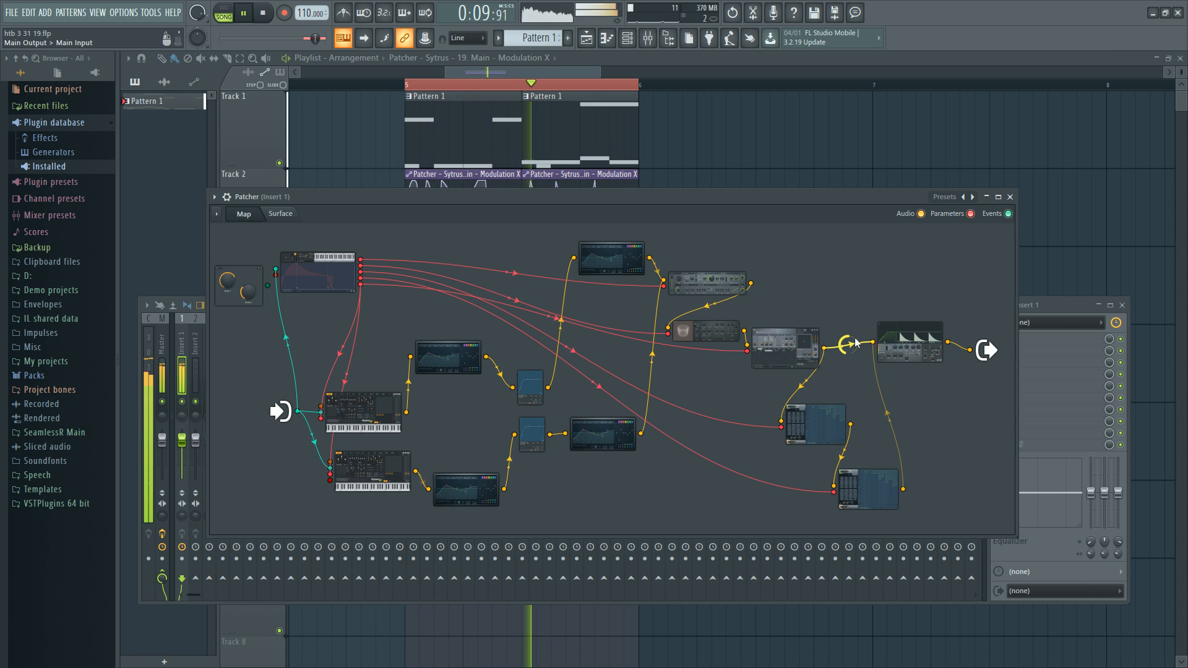
key(space)
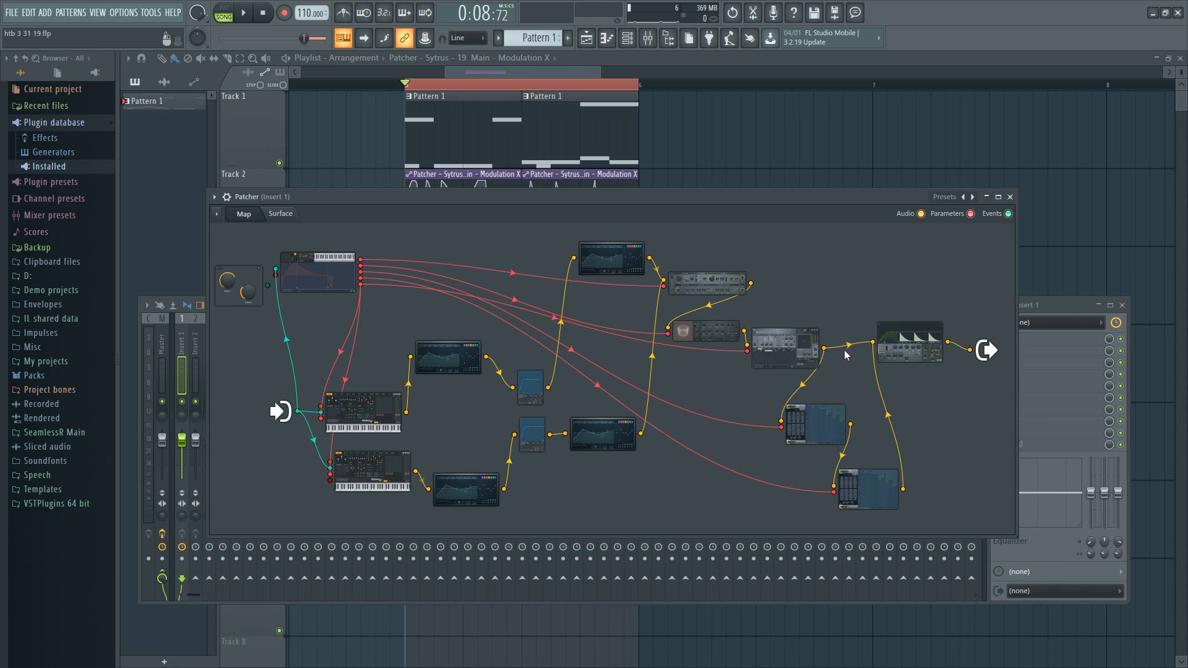
key(space)
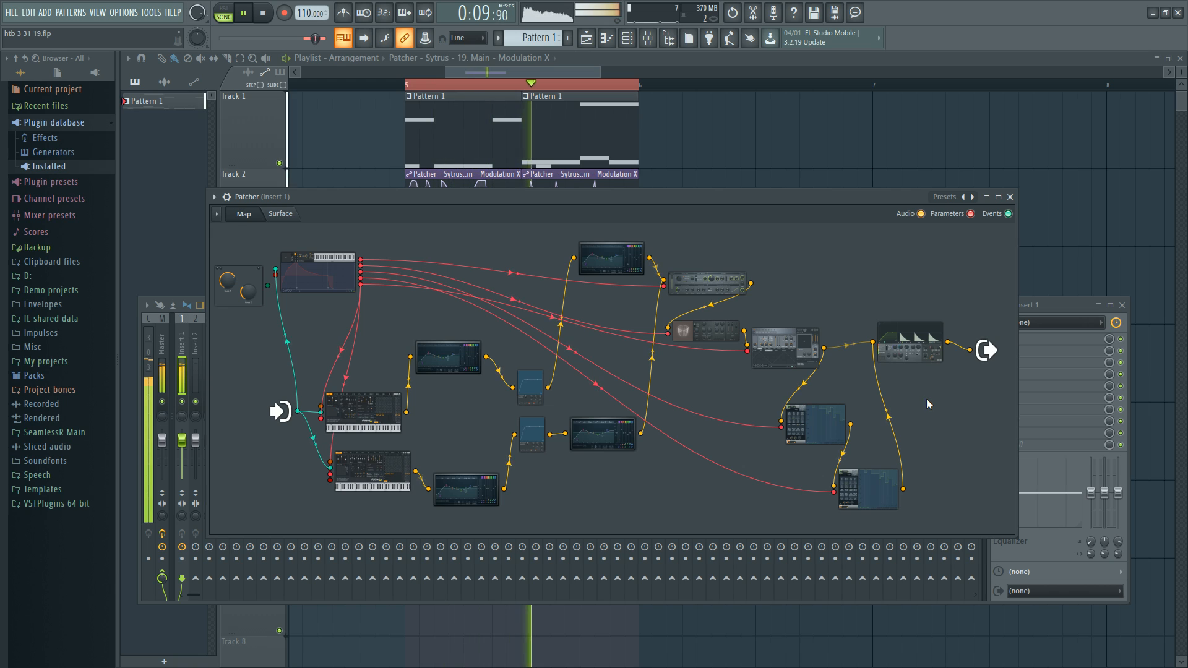
key(space)
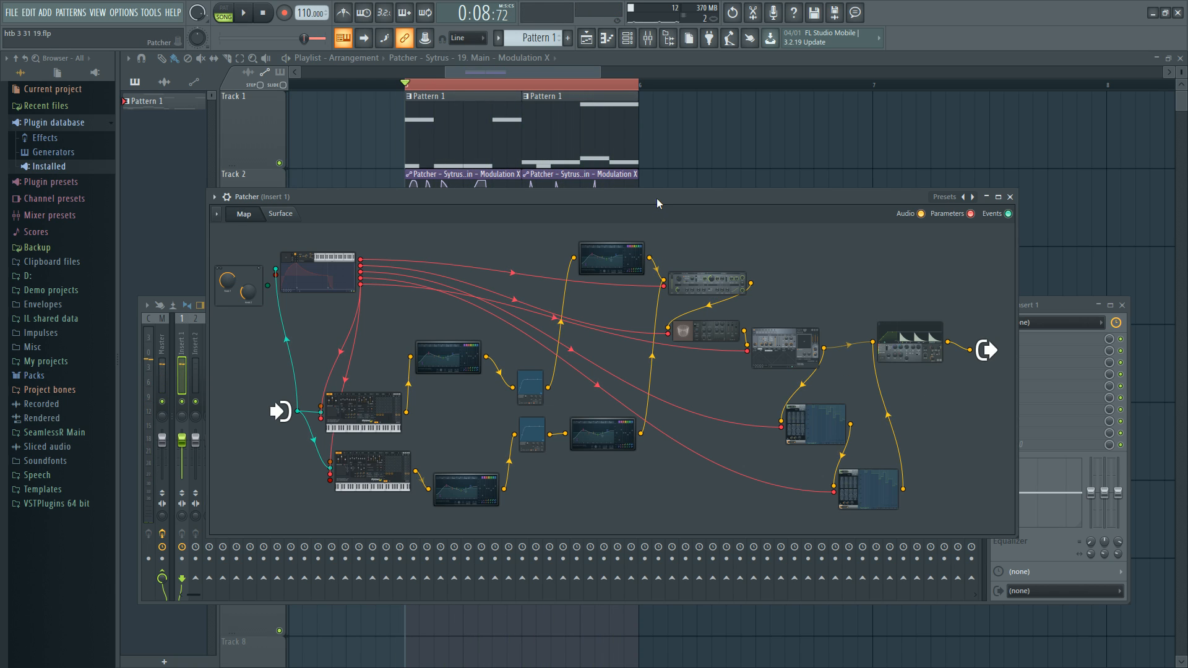
Step: Examine the Modulation X mapping curves of articulators 3, 4 and 5 in Fruity Envelope Controller, moving its window lower
click(351, 278)
click(455, 260)
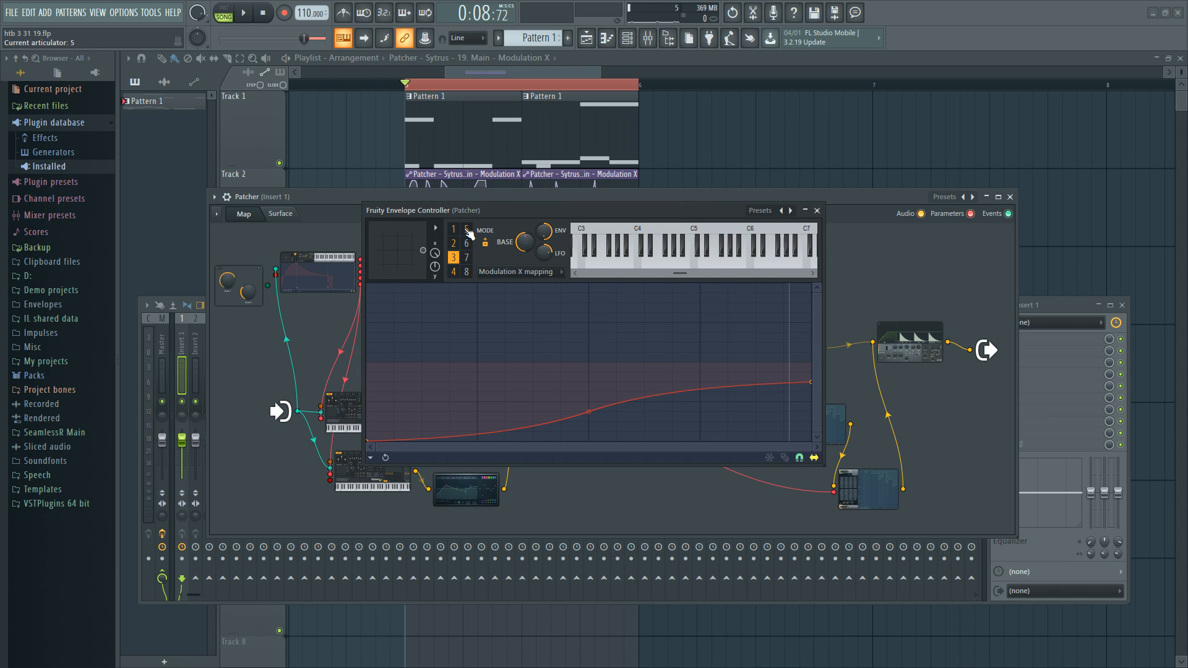
click(466, 230)
click(457, 273)
click(467, 230)
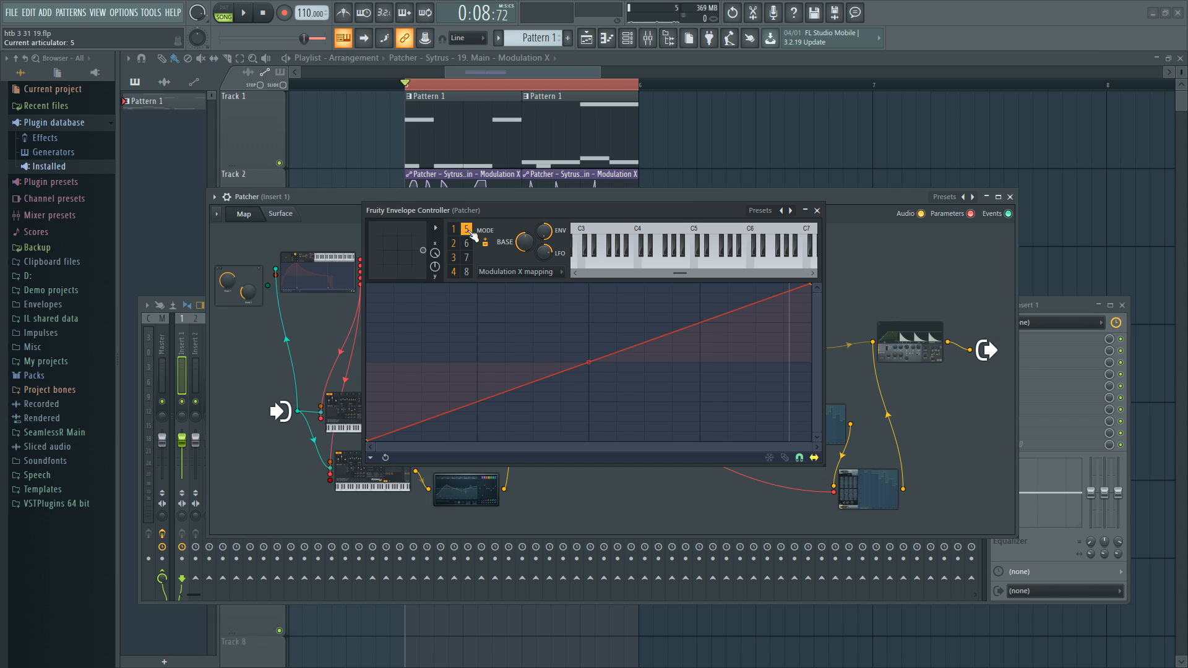
click(455, 260)
click(458, 273)
click(467, 230)
drag(470, 210, 592, 441)
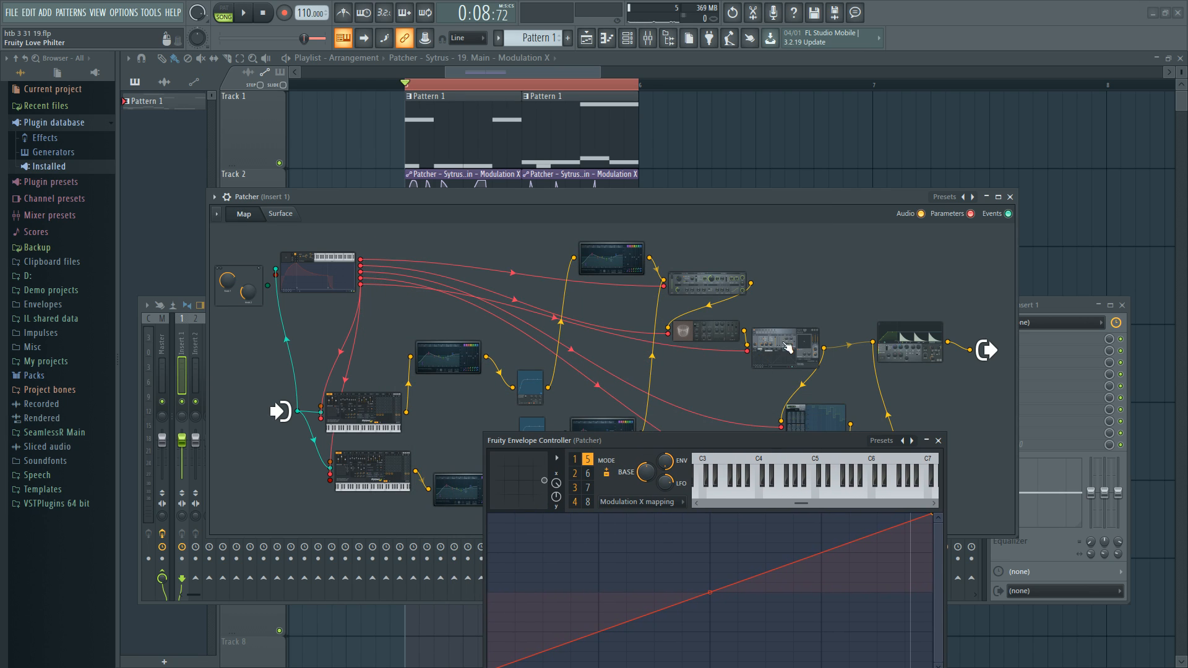
Step: Inspect Fruity Love Philter and the main page of the lower Sytrus, closing both plugin windows
double_click(787, 347)
click(771, 243)
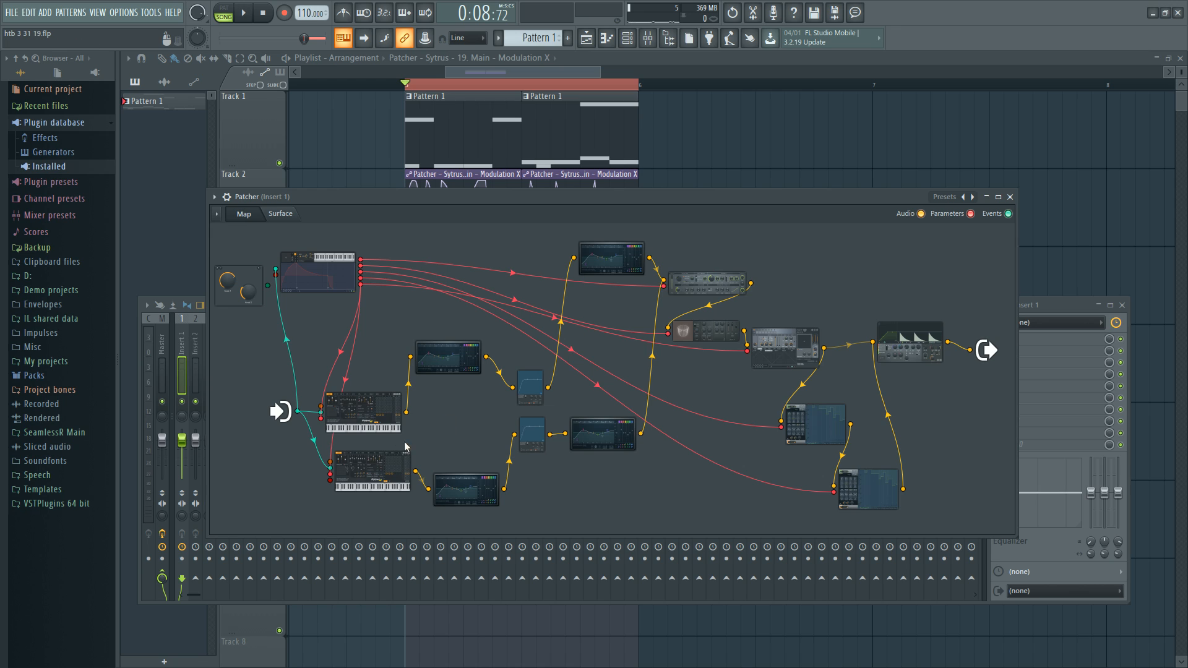
double_click(371, 467)
click(346, 301)
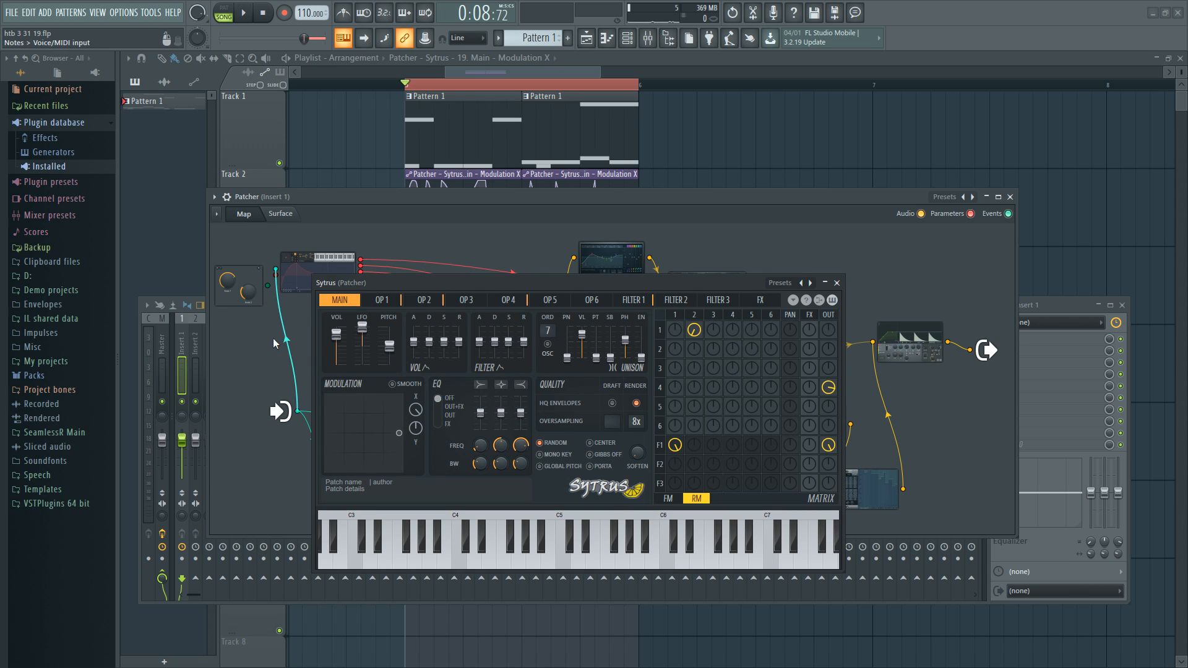
click(836, 283)
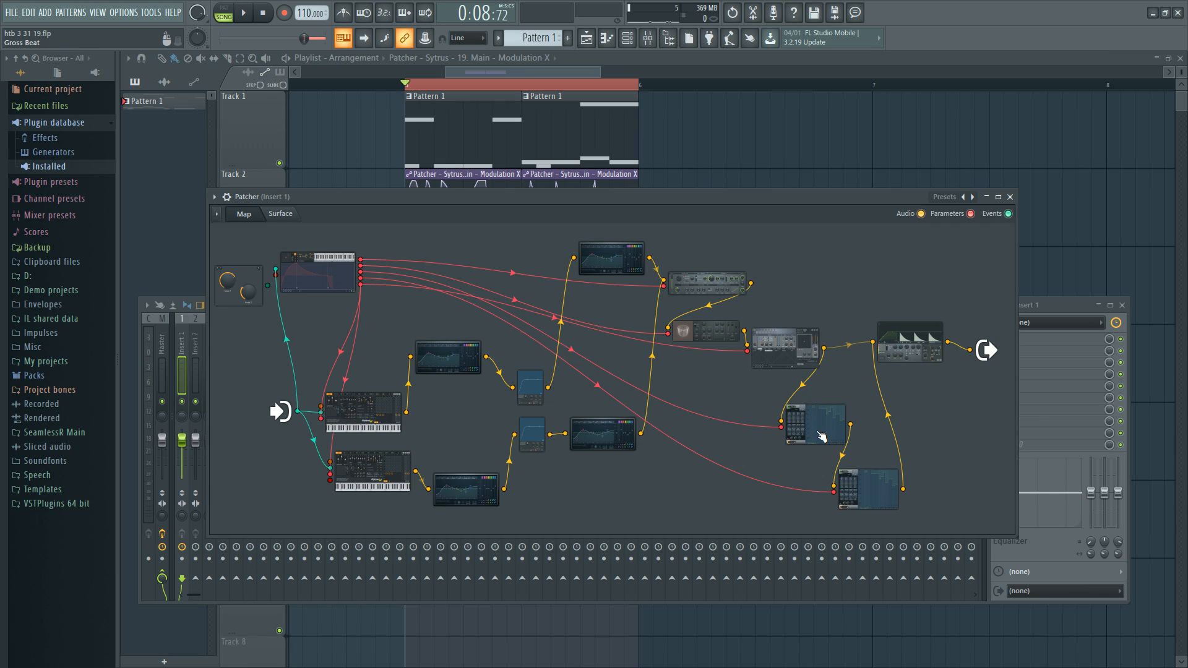
Step: Reopen Fruity Envelope Controller, move it over the Patcher map, and review the mapping curves of articulators 3 and 4
click(337, 278)
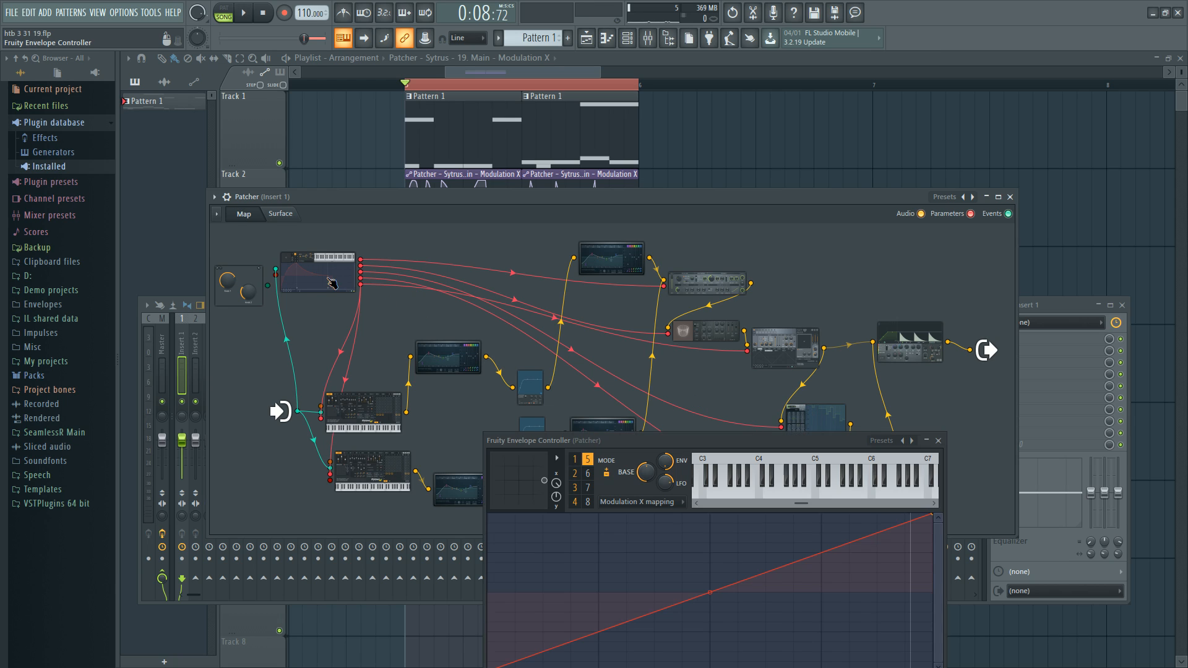
drag(626, 445, 576, 293)
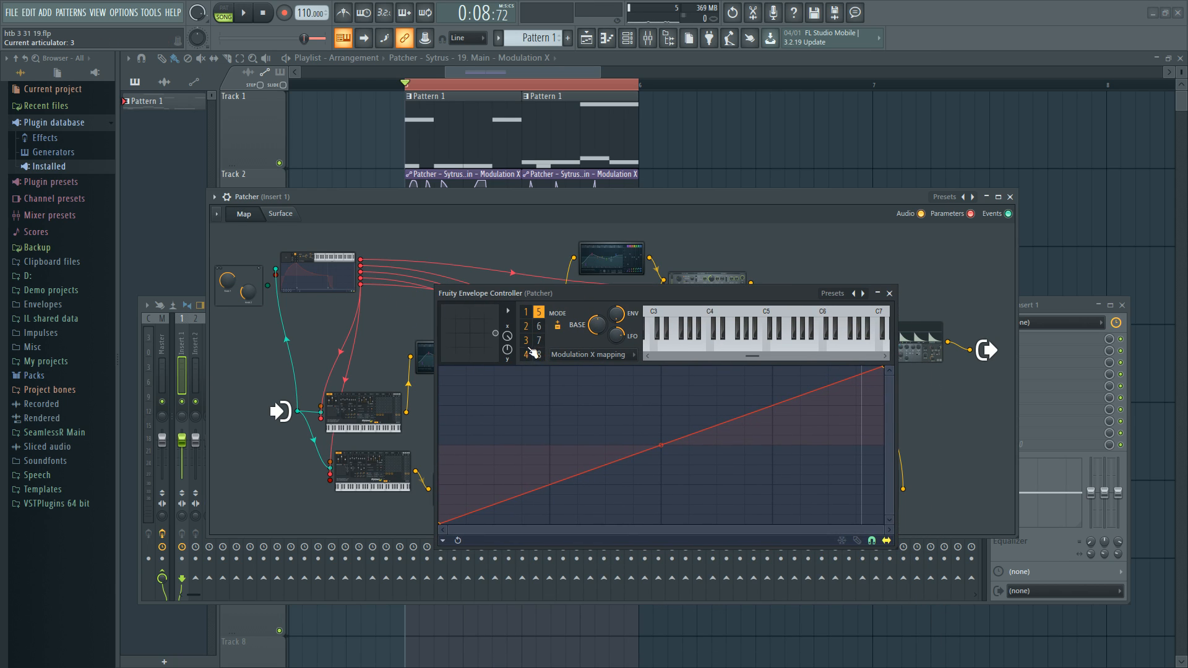
click(527, 341)
click(528, 355)
click(889, 293)
Step: Open the upper Gross Beat, restore its window from full screen, and place it over the Patcher map
click(824, 423)
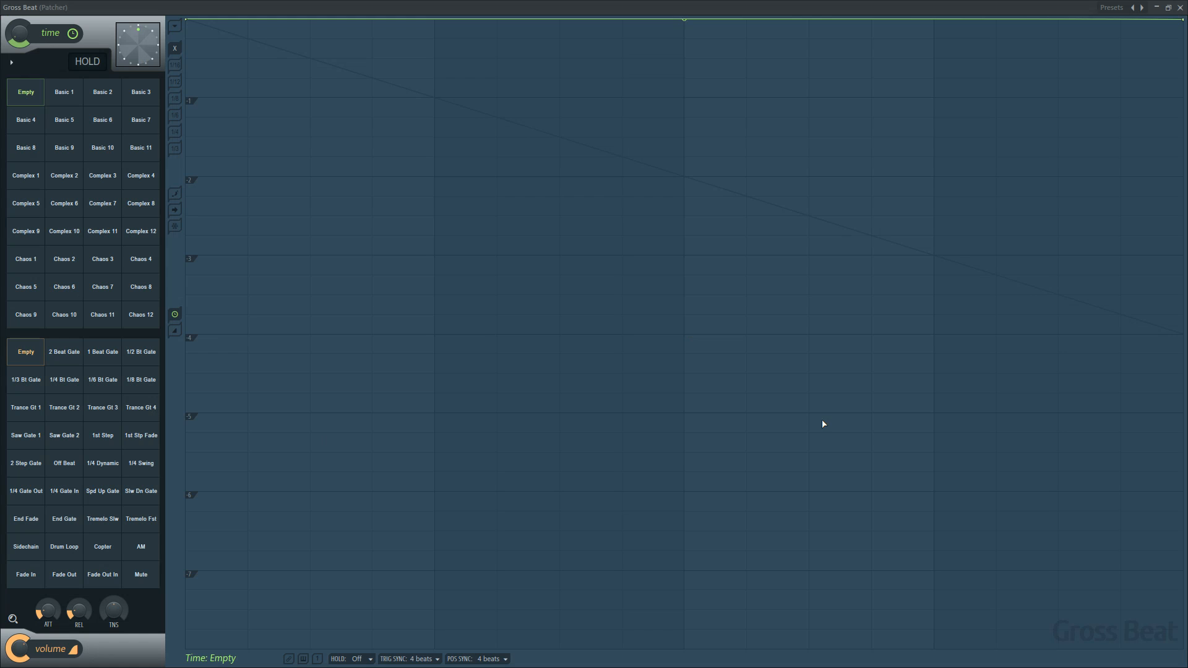
click(1168, 7)
drag(1022, 17, 840, 148)
drag(1020, 141, 563, 447)
drag(432, 449, 845, 163)
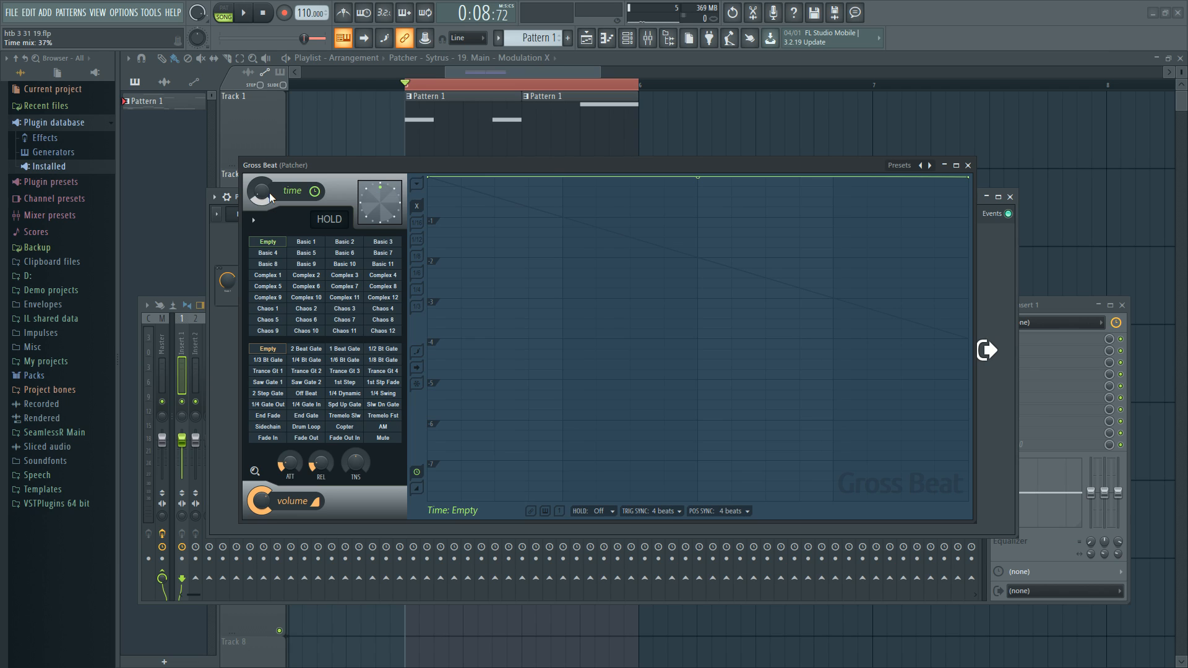
Step: Try different time mix amounts on the upper Gross Beat and close its window
mouse_move(267, 192)
mouse_down()
mouse_move(267, 223)
mouse_move(270, 197)
mouse_up()
drag(269, 194, 270, 218)
drag(264, 191, 263, 187)
click(967, 165)
Step: Compare the mapping curves of articulators 5 and 3 in Fruity Envelope Controller and close it
click(318, 273)
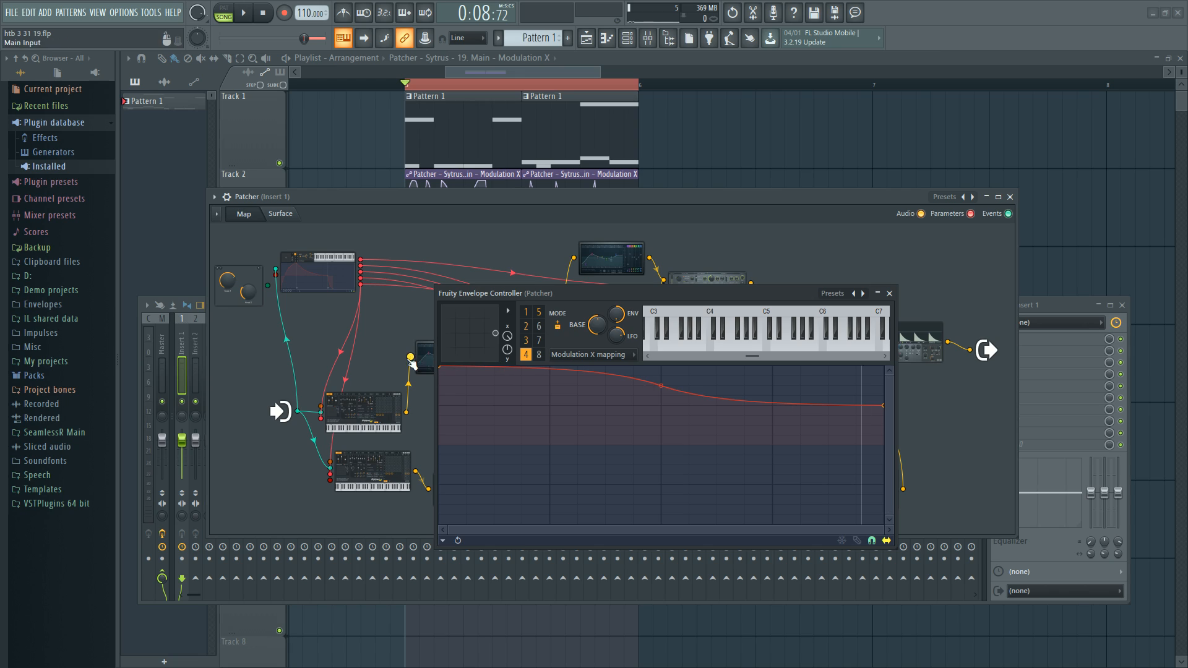
click(540, 313)
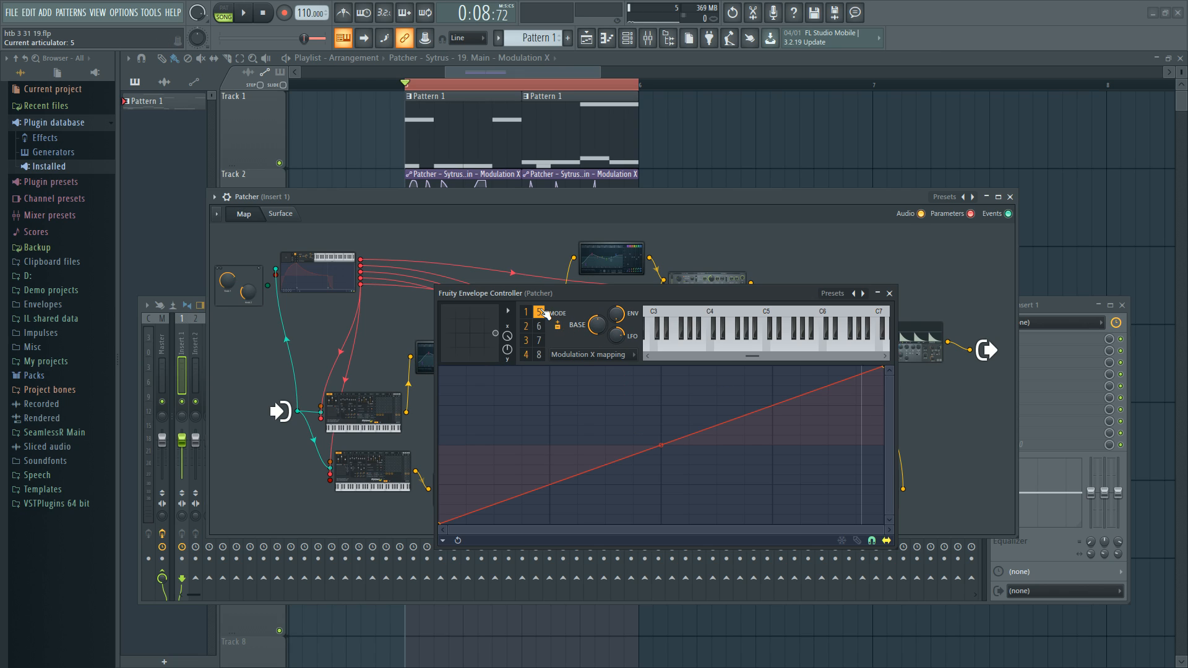
click(526, 340)
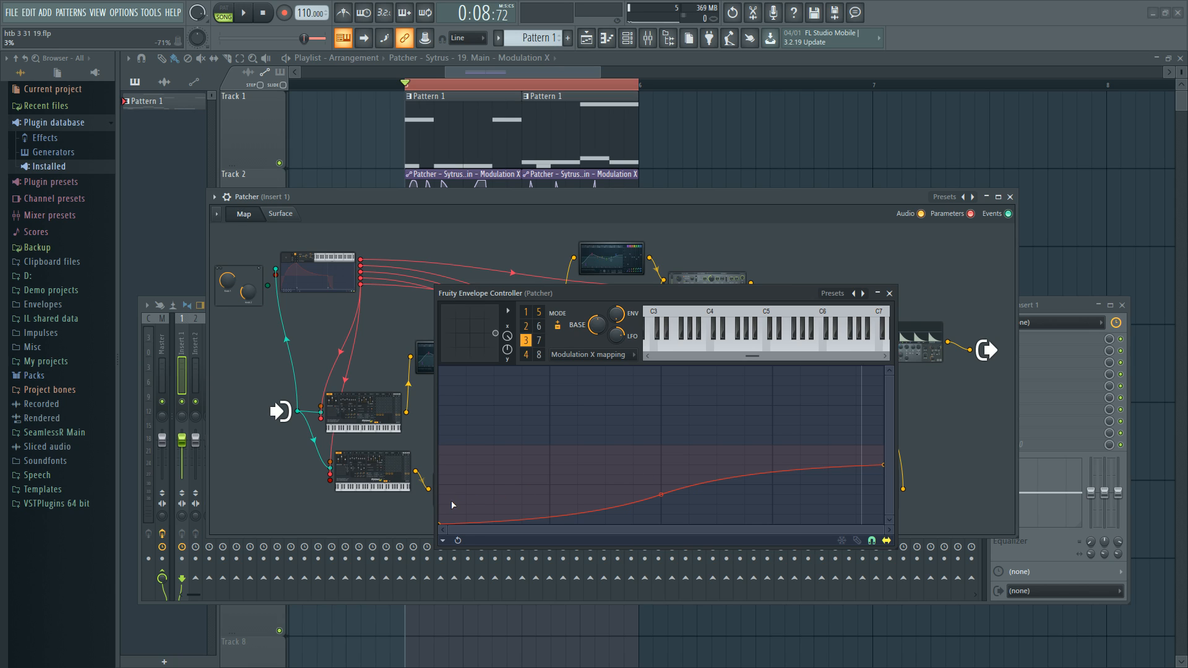
click(889, 293)
Step: Check the time mix knobs of the upper and lower Gross Beat plugins one after the other
double_click(832, 438)
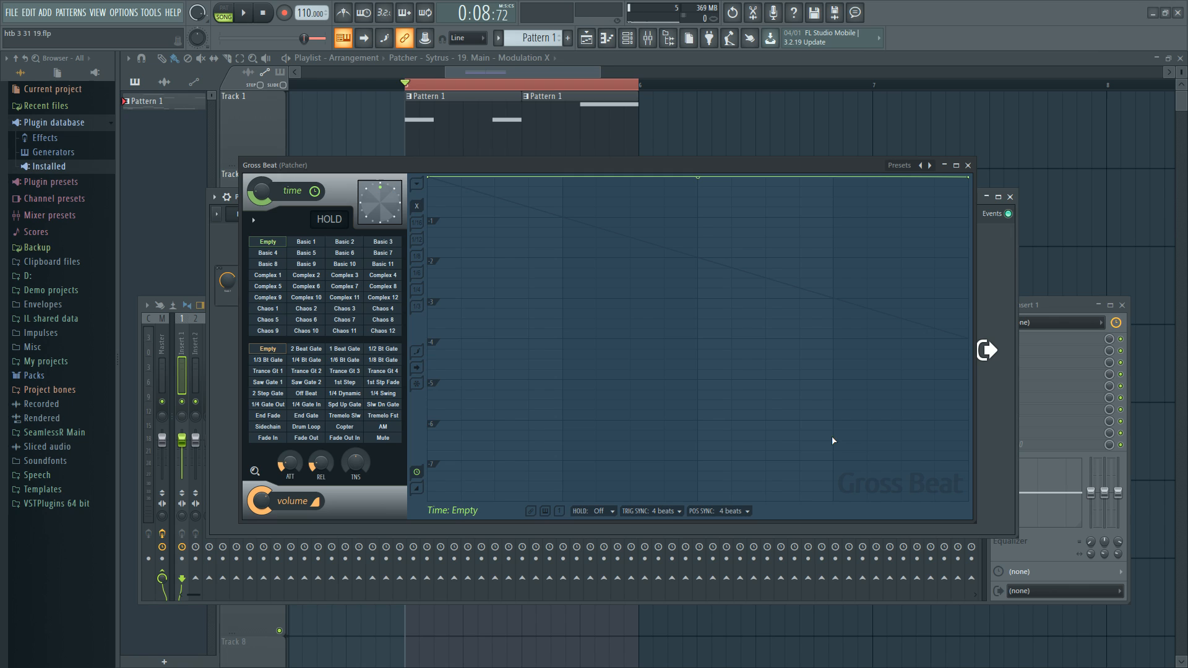
click(968, 165)
double_click(848, 477)
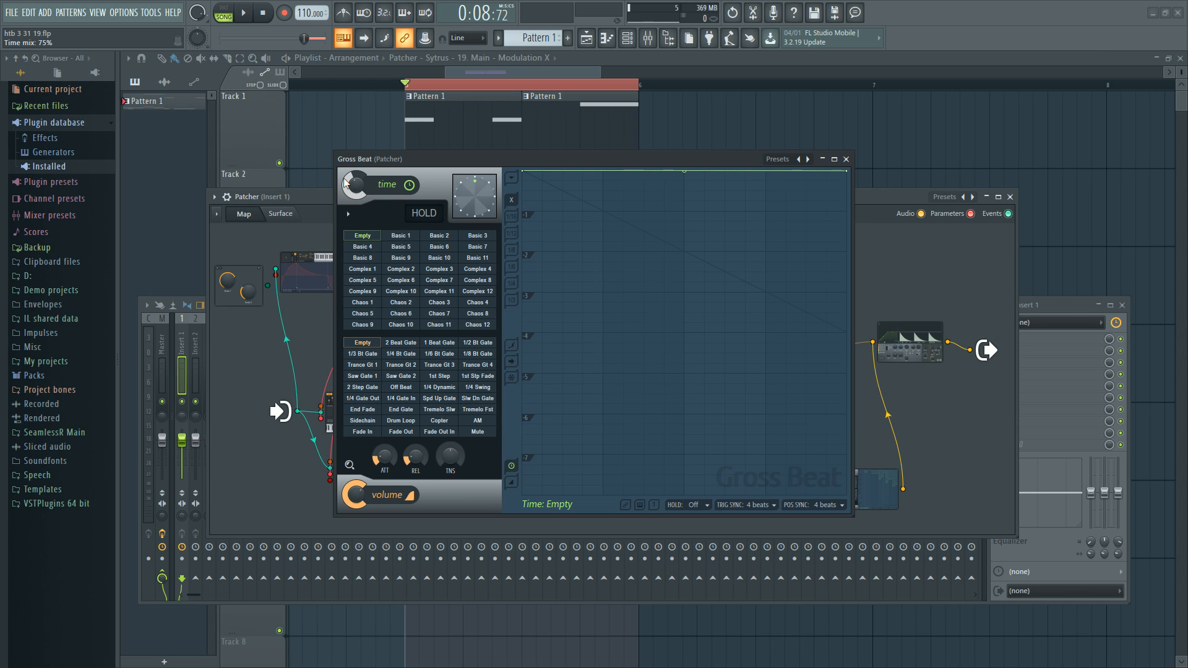
click(846, 159)
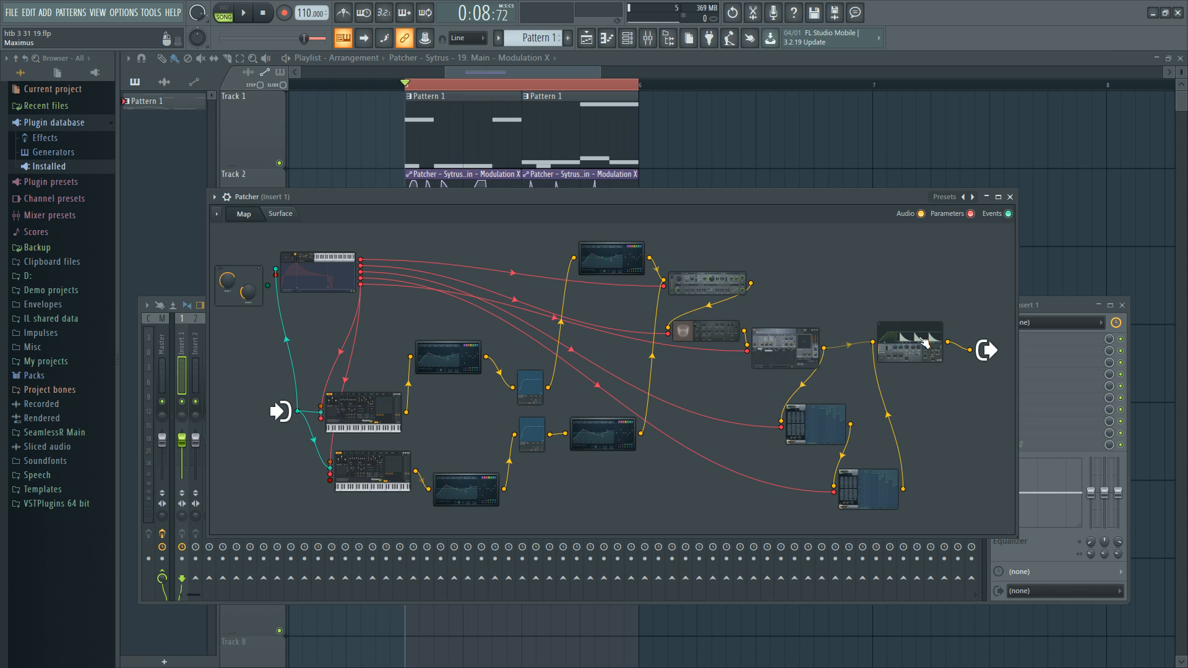
Step: Remove the direct Love Philter-to-Maximus link and keep Maximus fed by the lower Gross Beat's audio output
drag(873, 341, 858, 248)
drag(903, 489, 873, 342)
Step: Examine the upper Gross Beat and the options of its time offset scratching control
double_click(818, 436)
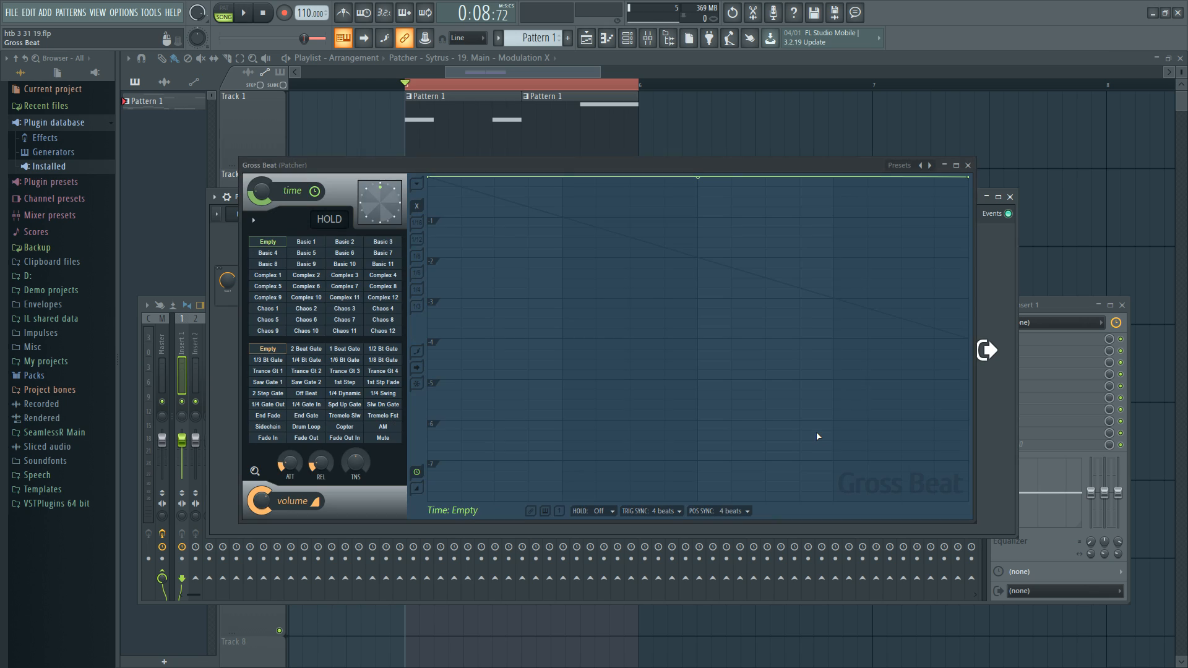
click(967, 165)
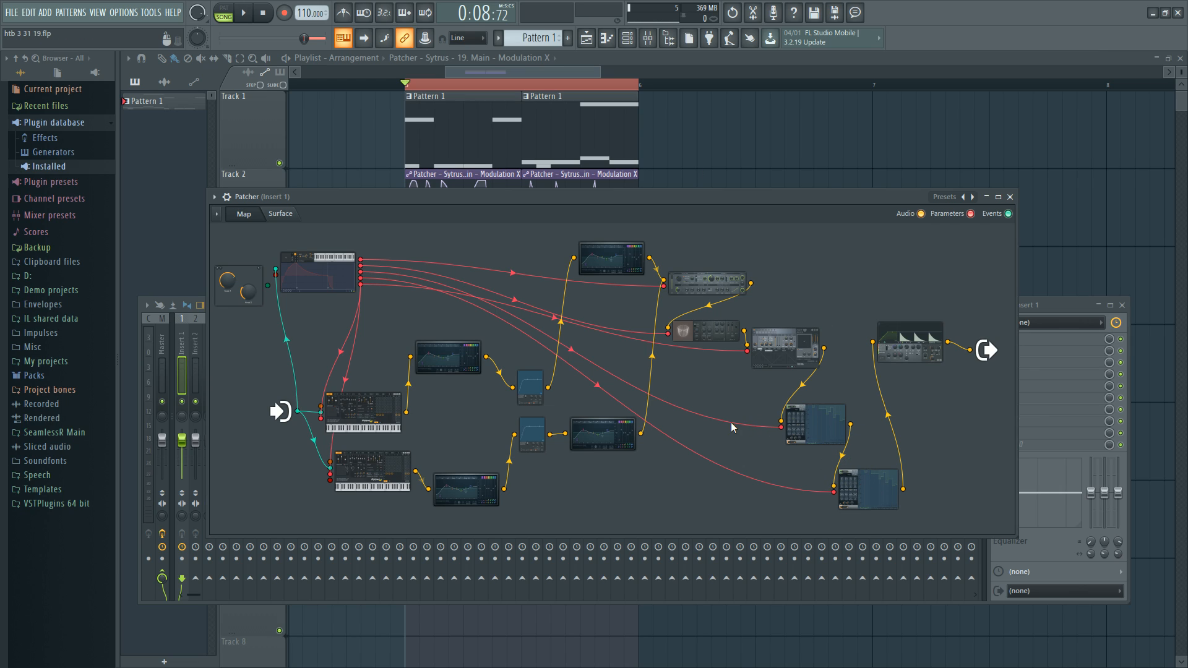
click(818, 424)
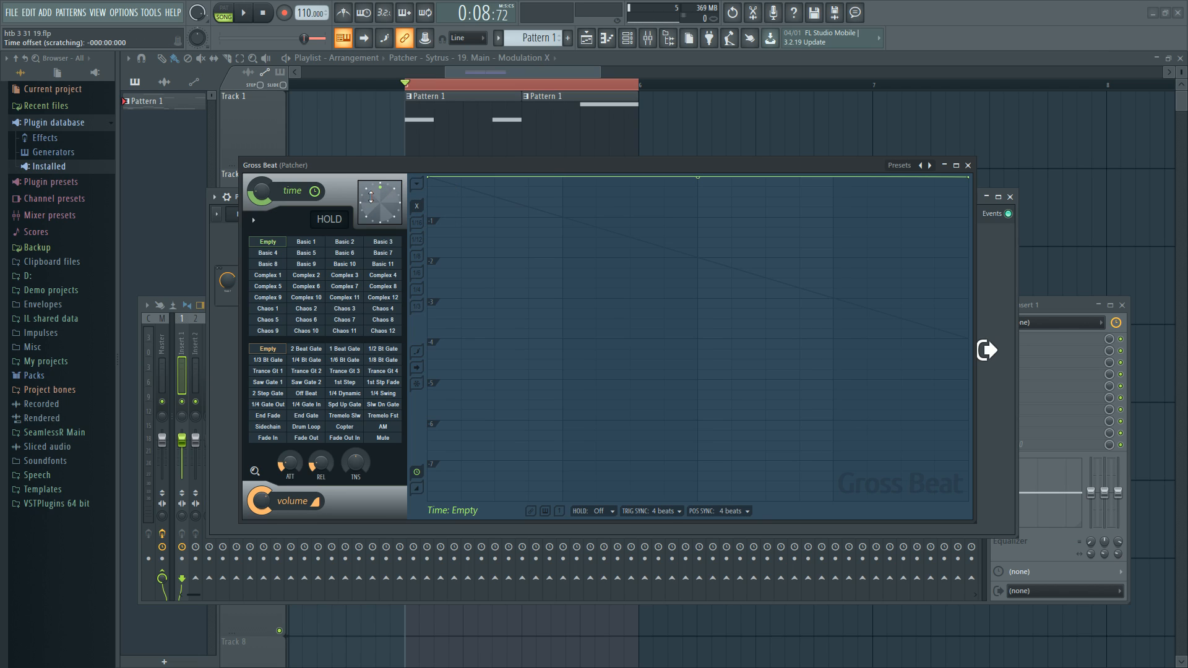
right_click(374, 198)
click(376, 165)
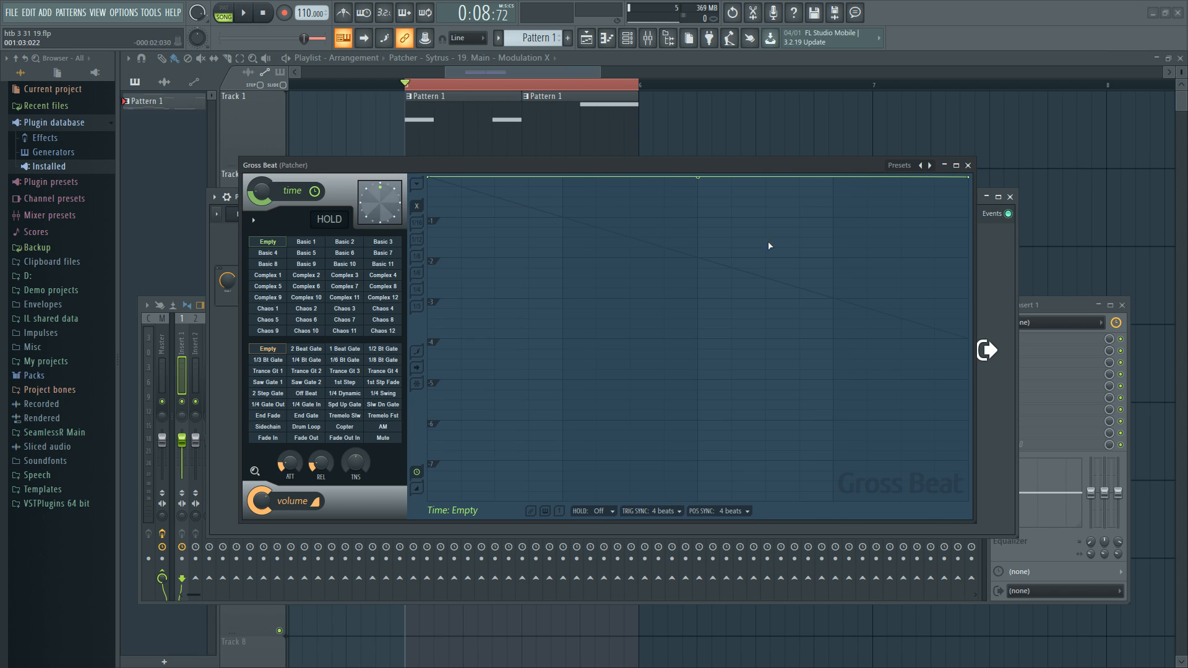
Step: Bring the playlist forward, close the Gross Beat window, and show the channel rack
click(719, 141)
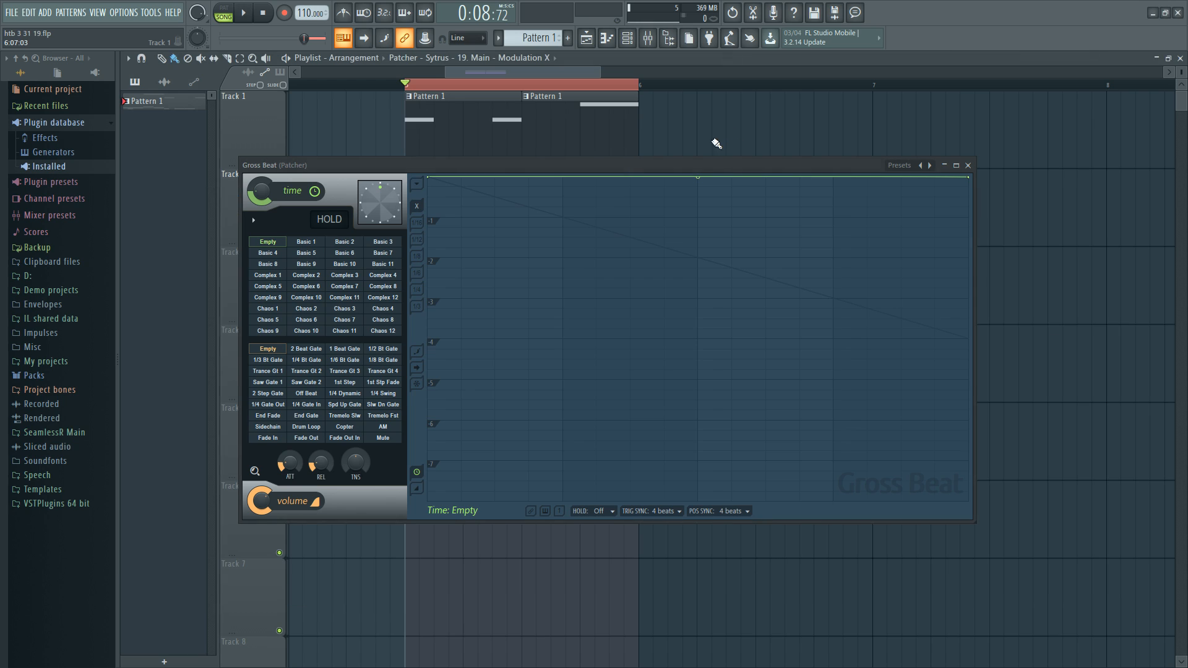
click(970, 166)
click(627, 38)
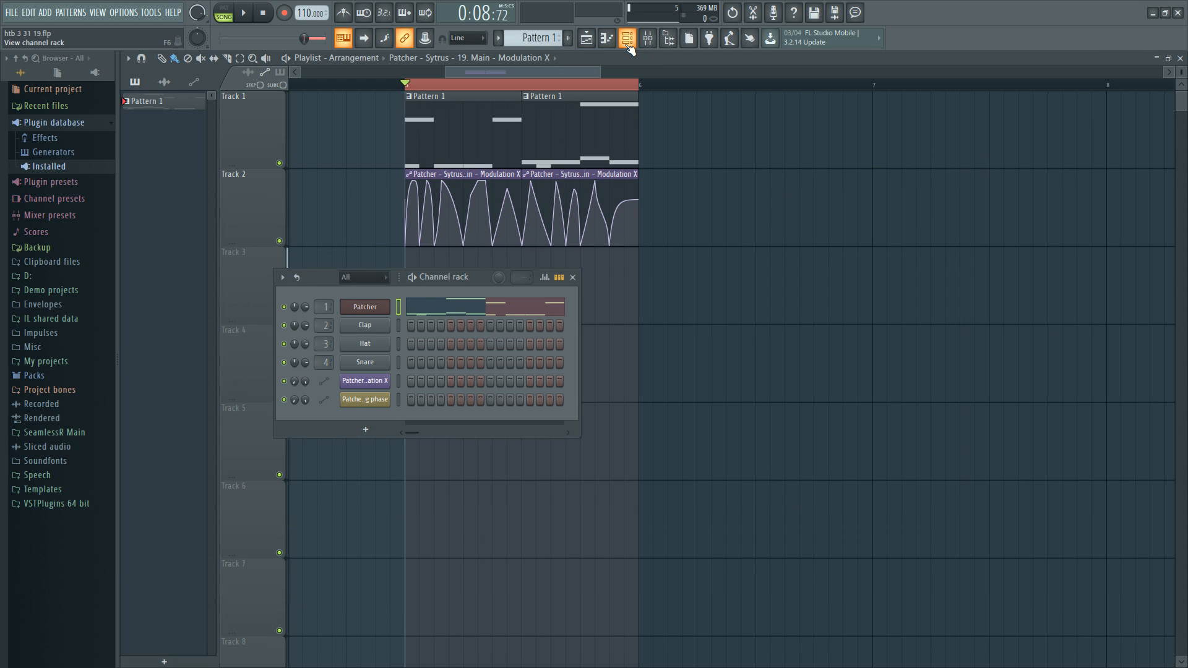
Step: Check the upper Gross Beat in the Patcher map and temporarily lower the Patcher window to see the playlist clips
click(379, 307)
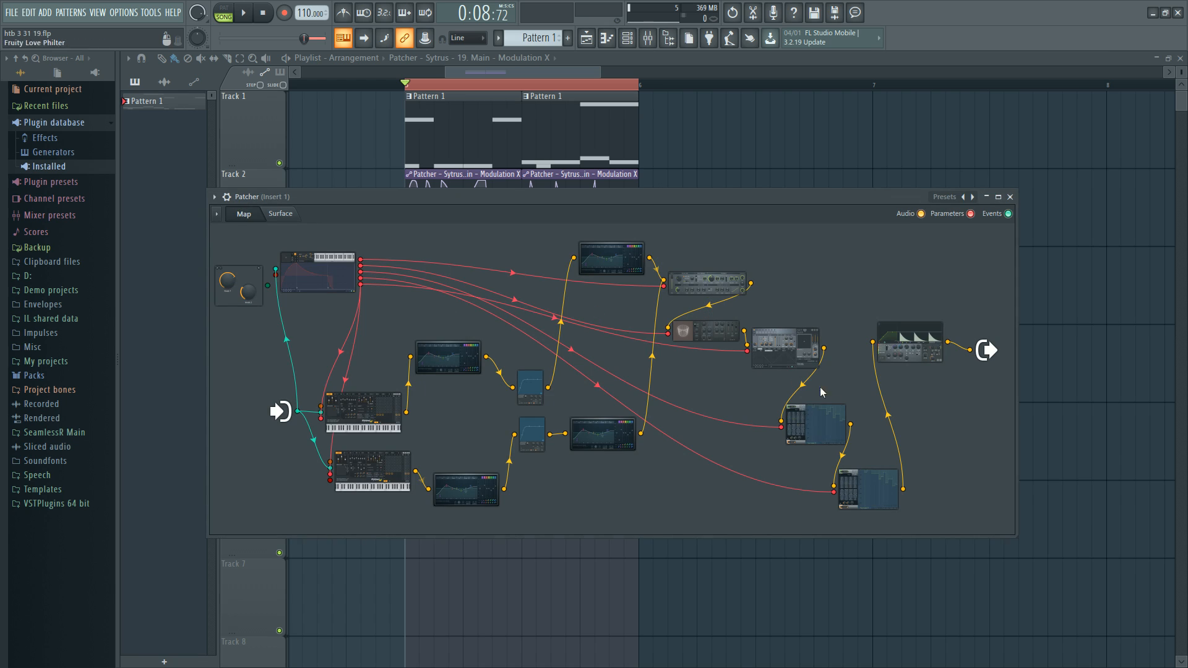
click(829, 421)
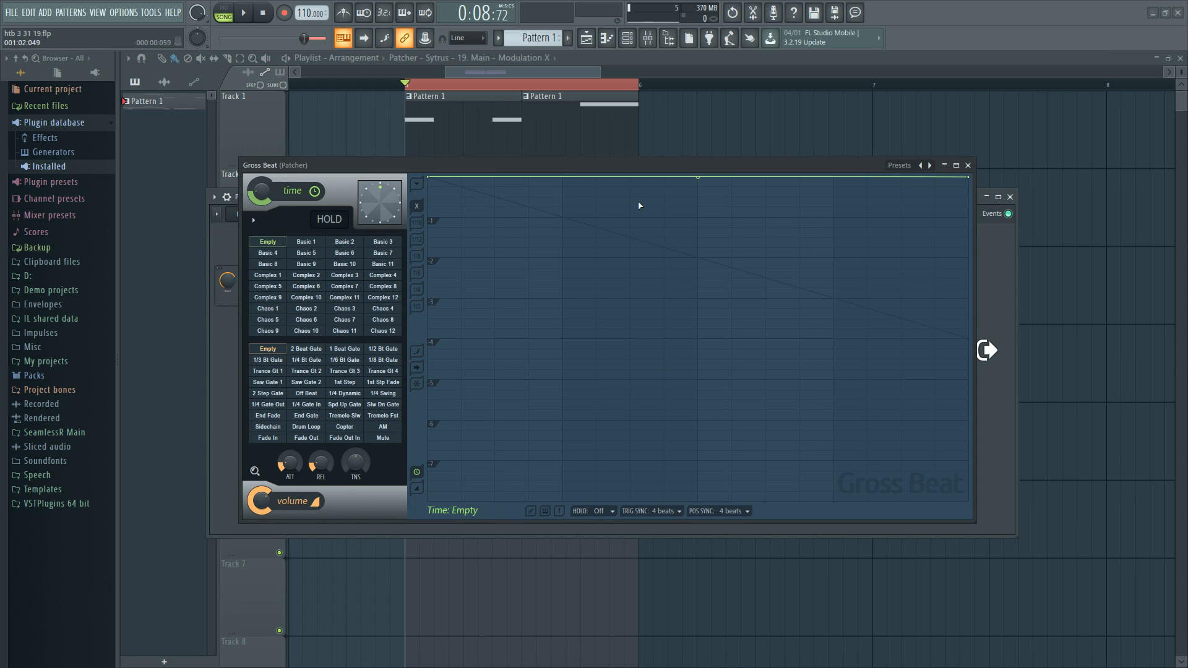
click(968, 165)
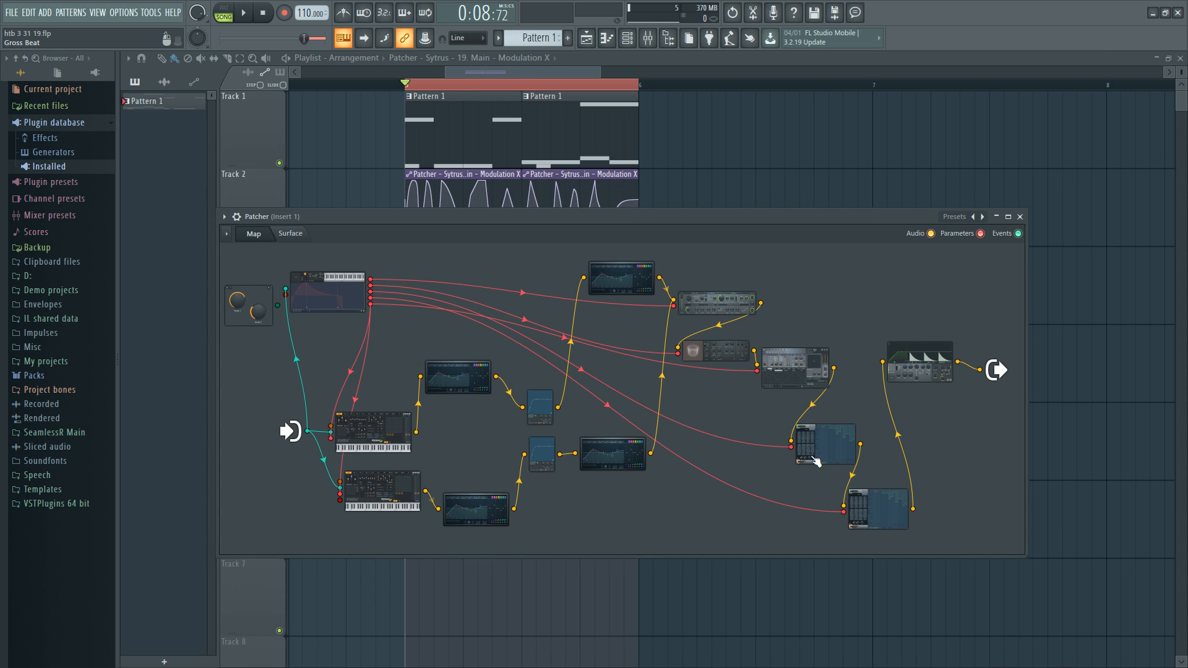
click(812, 458)
click(968, 165)
drag(823, 215, 845, 330)
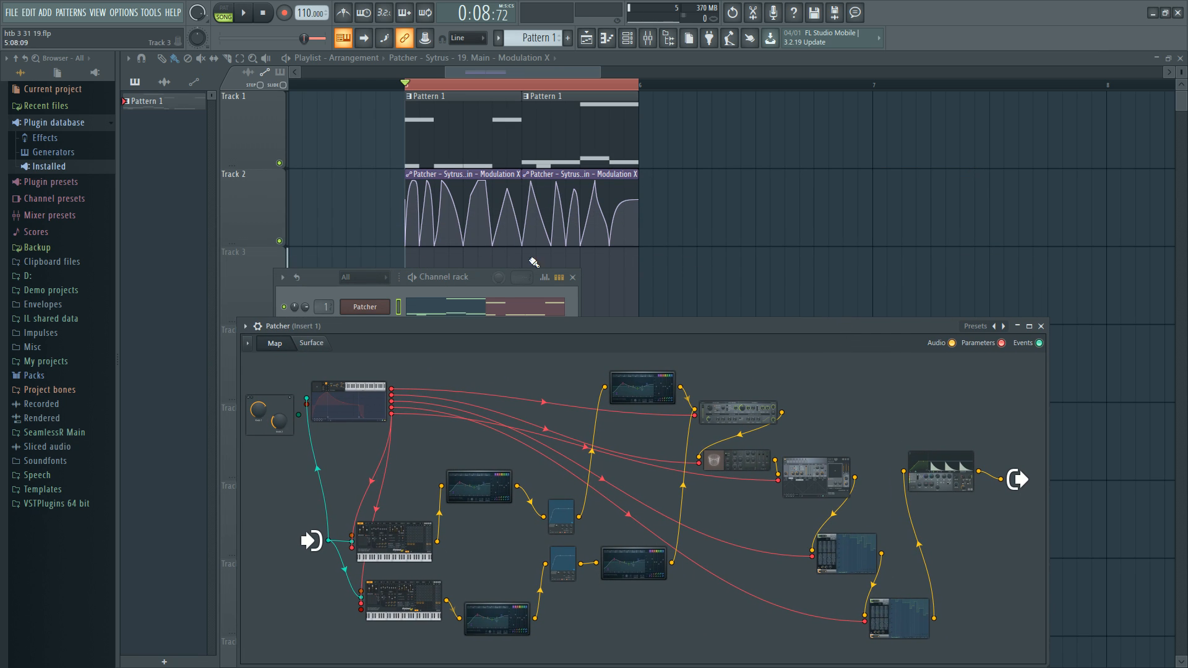
drag(811, 337, 800, 225)
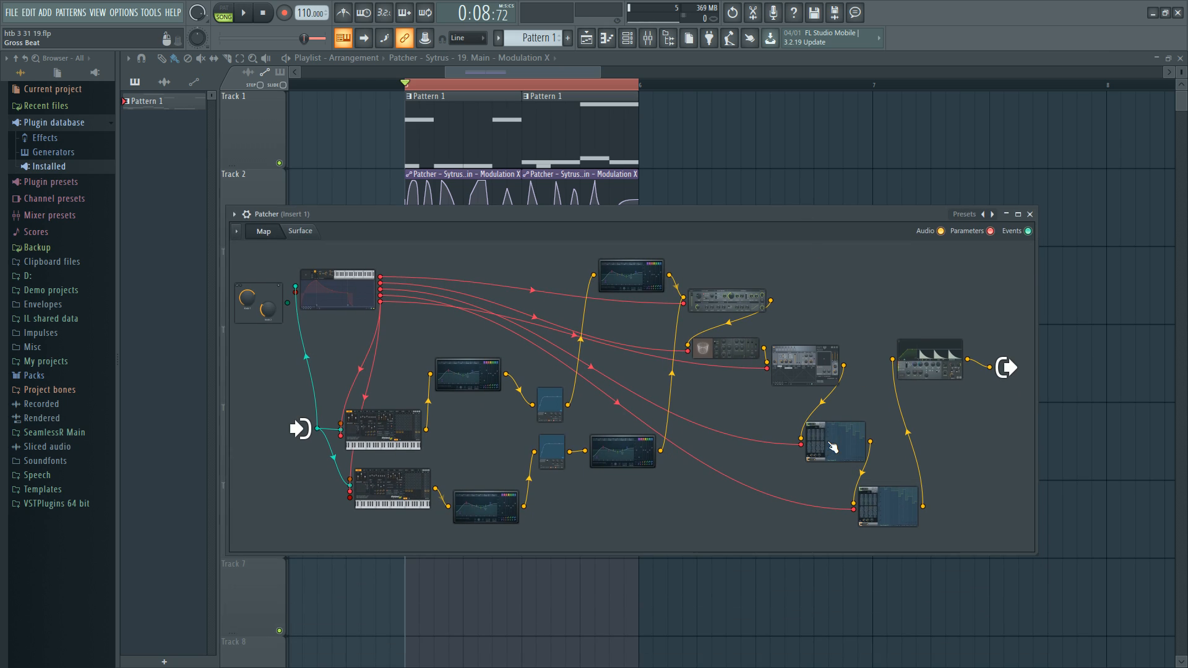
Step: Move the song position to the start of the second Pattern 1 clip and inspect the lower Gross Beat in Patcher
click(581, 84)
click(520, 84)
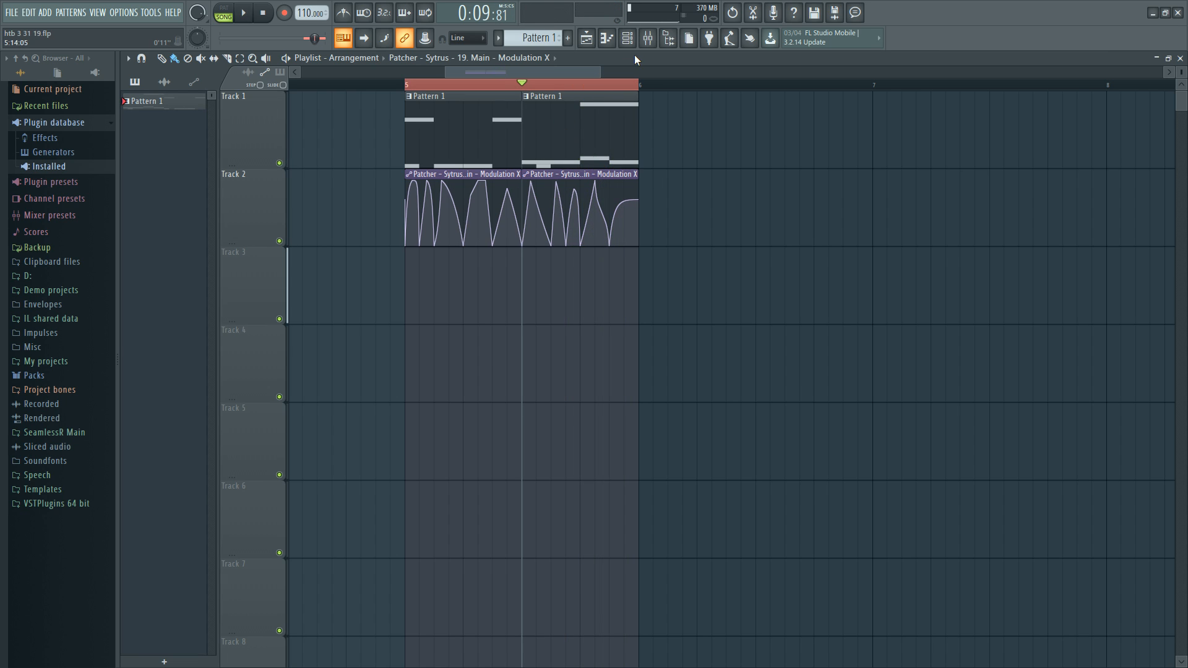
click(648, 38)
click(628, 38)
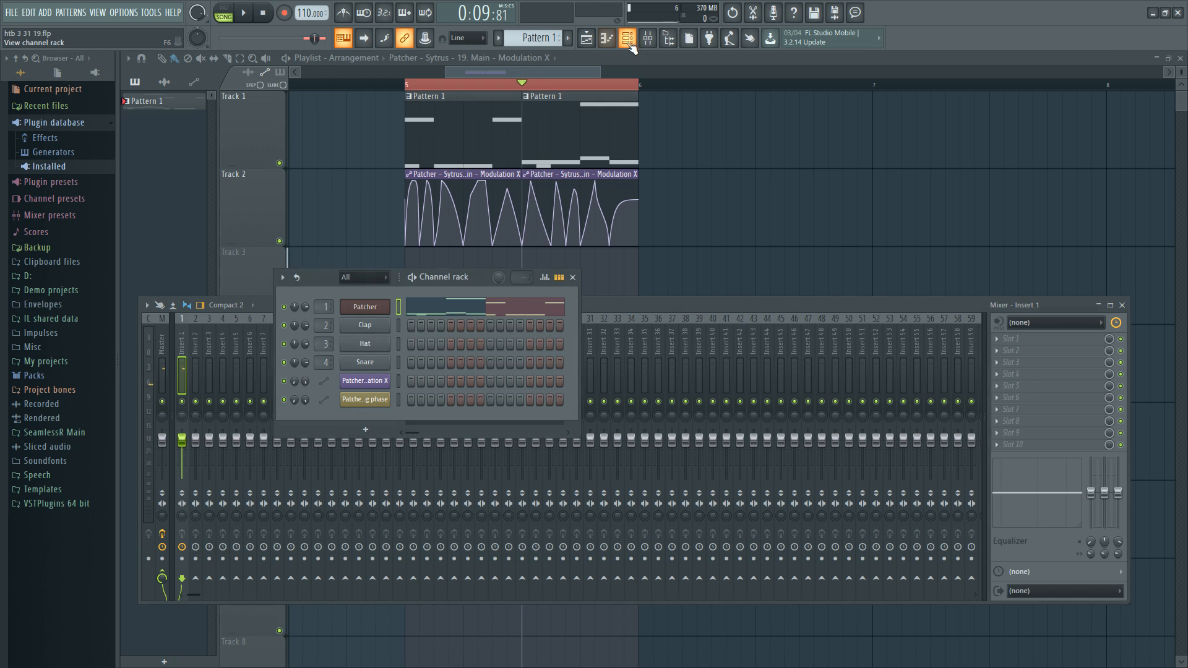
click(372, 307)
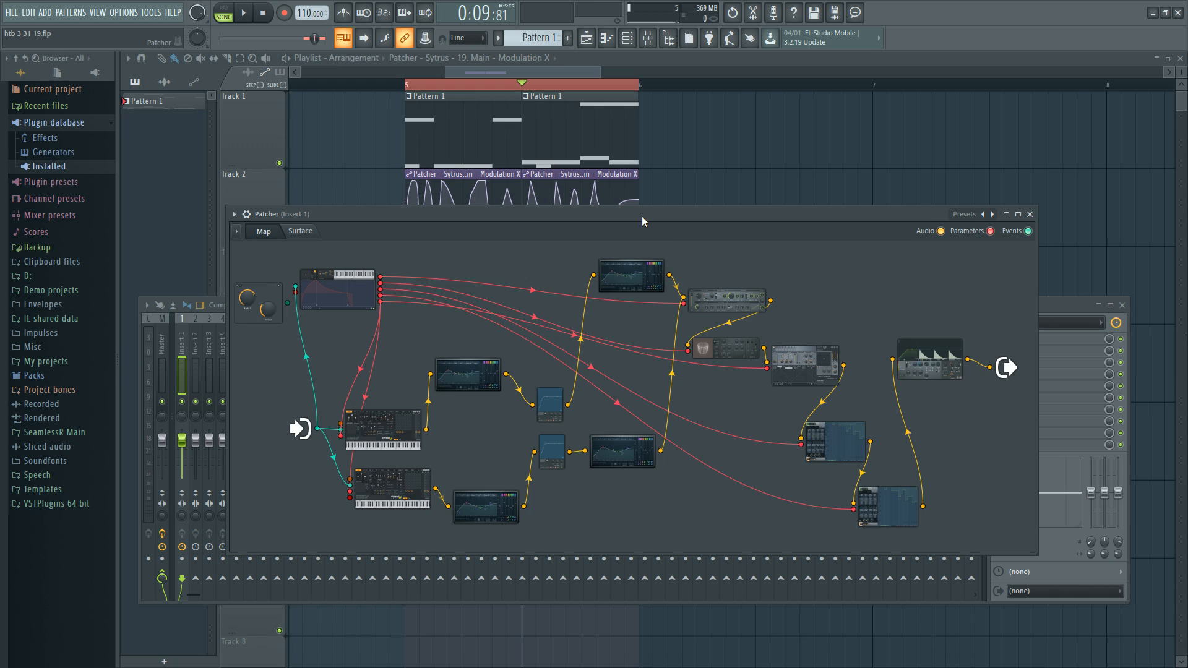
click(888, 493)
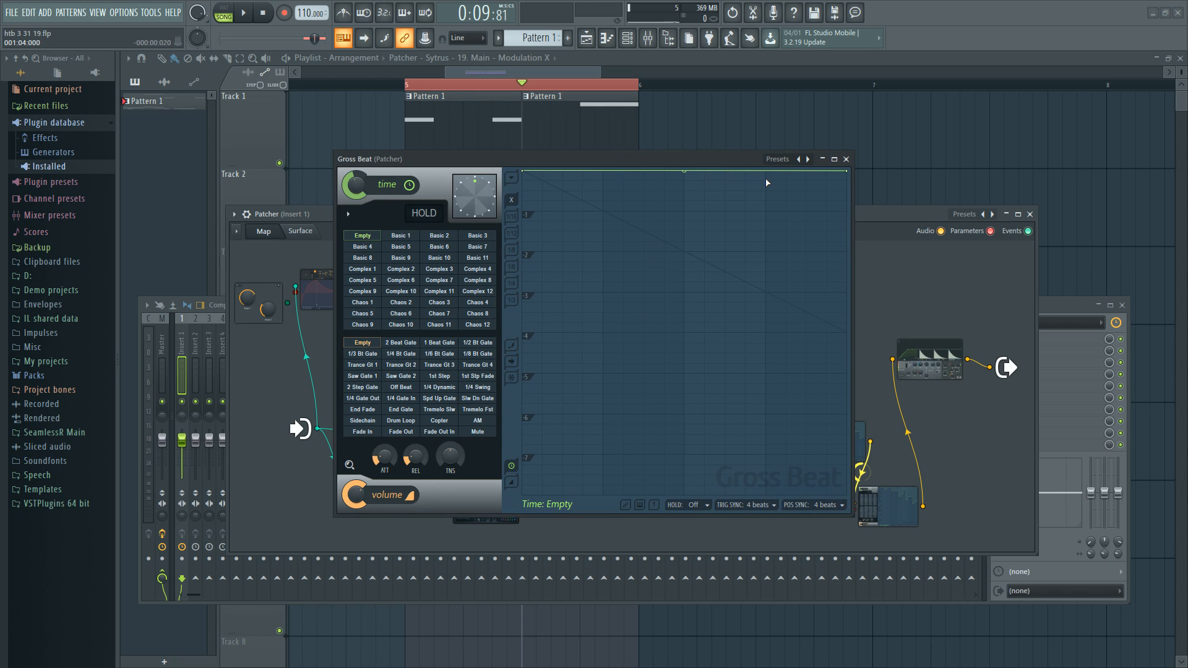
click(845, 160)
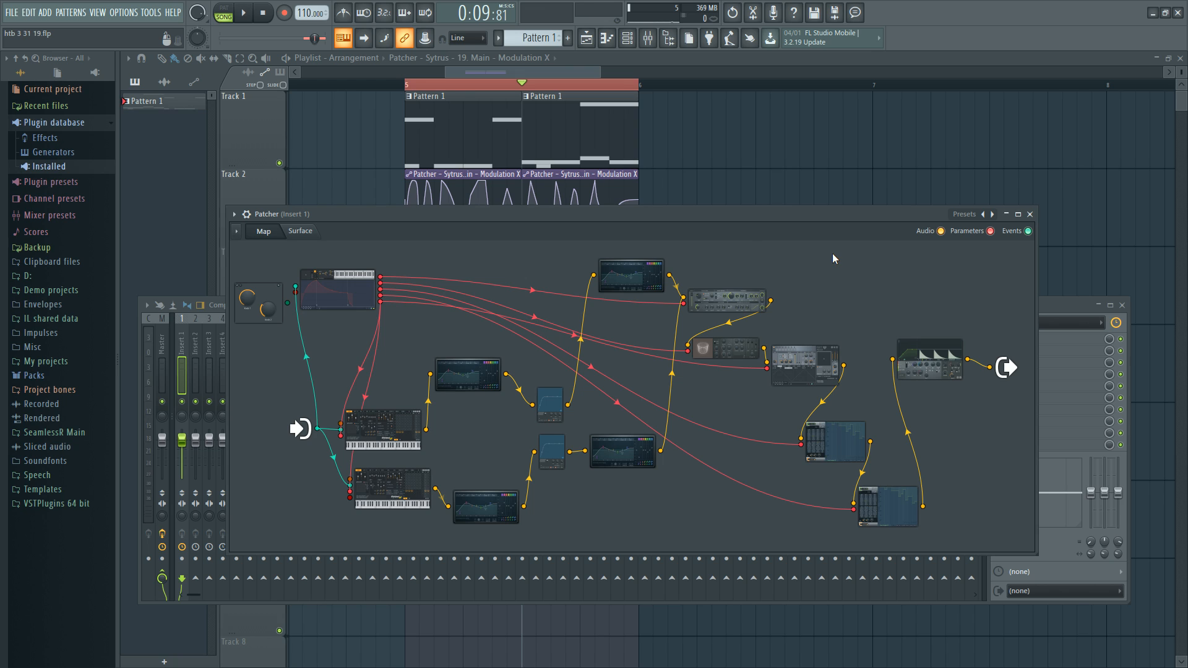
Step: Highlight all clips in the playlist and clear the selection, and look at the upper Gross Beat in Patcher again
click(736, 172)
drag(429, 123, 815, 228)
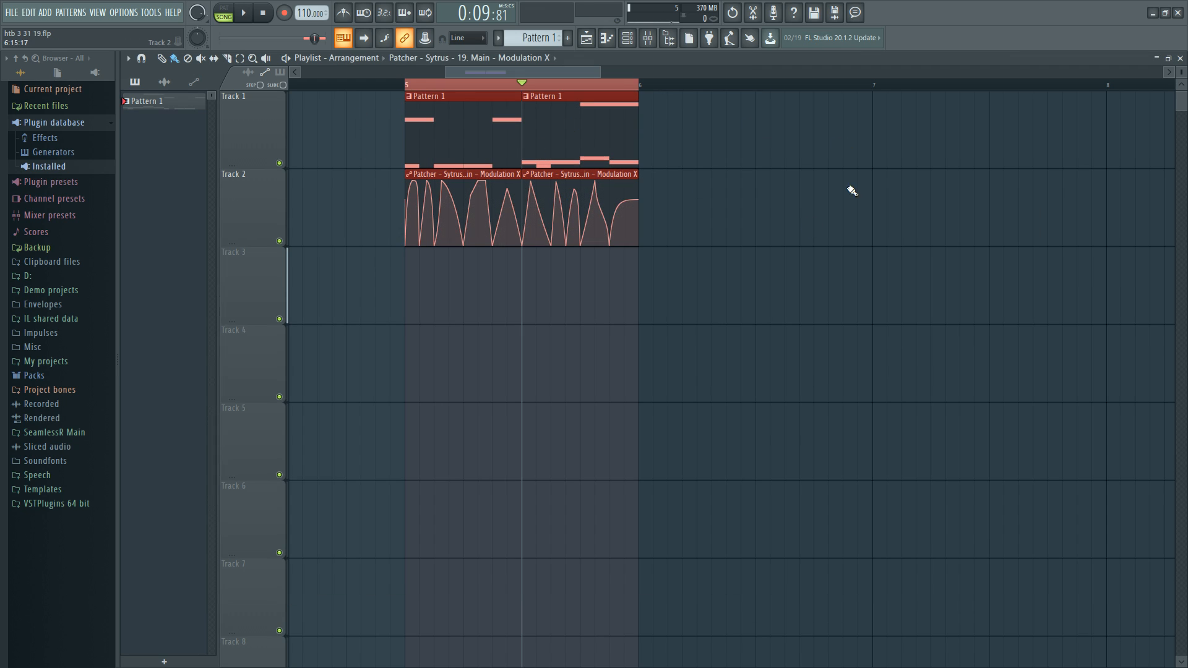
ctrl+click(848, 187)
click(648, 39)
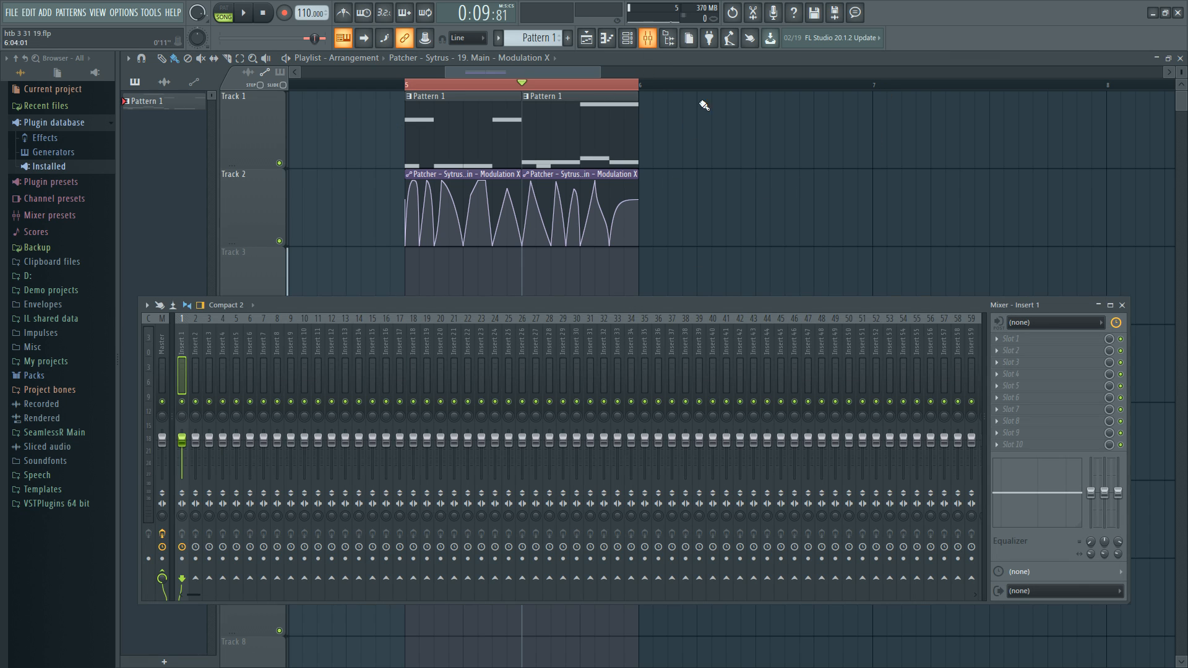
click(627, 39)
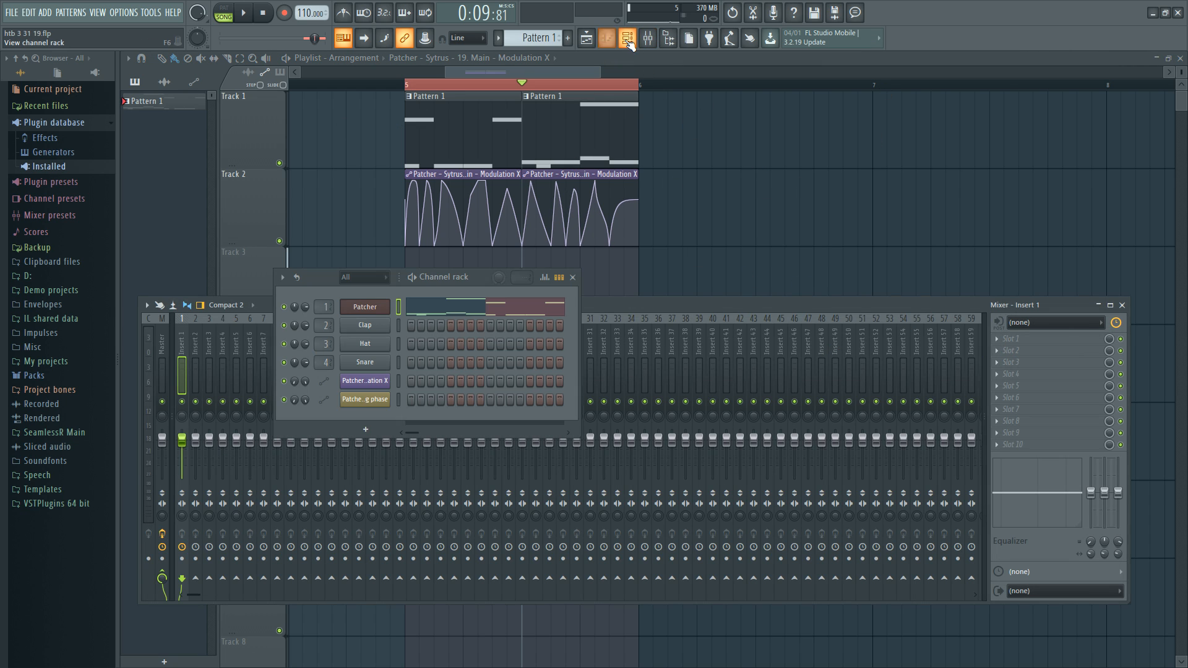
click(365, 307)
click(849, 456)
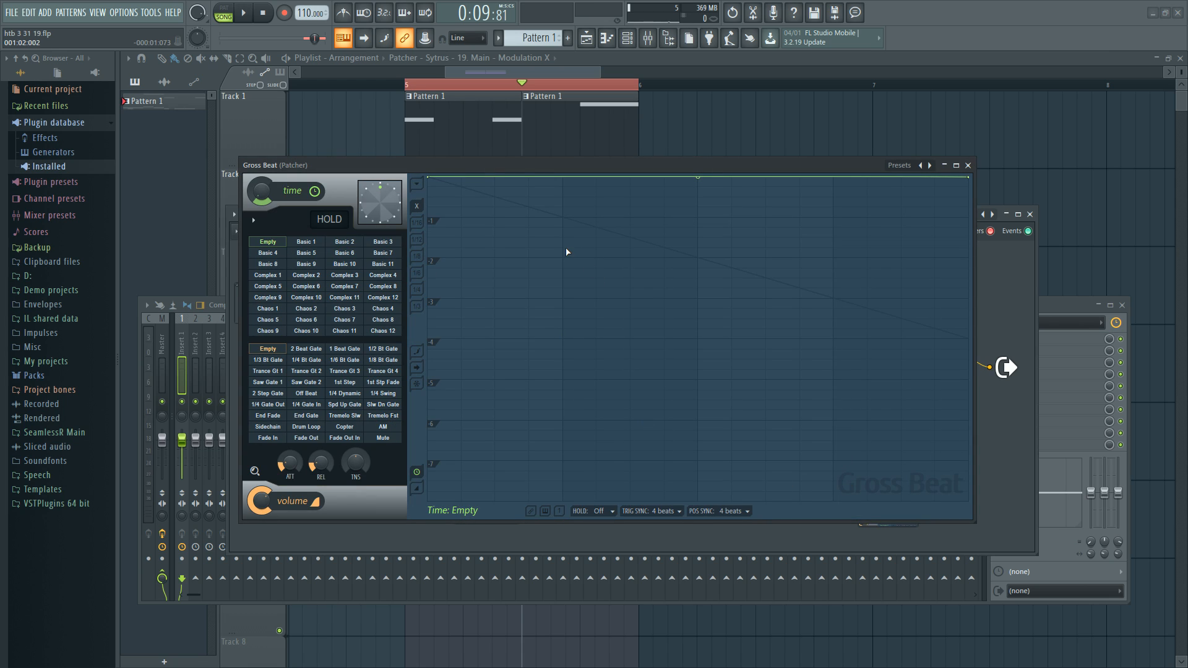
click(968, 165)
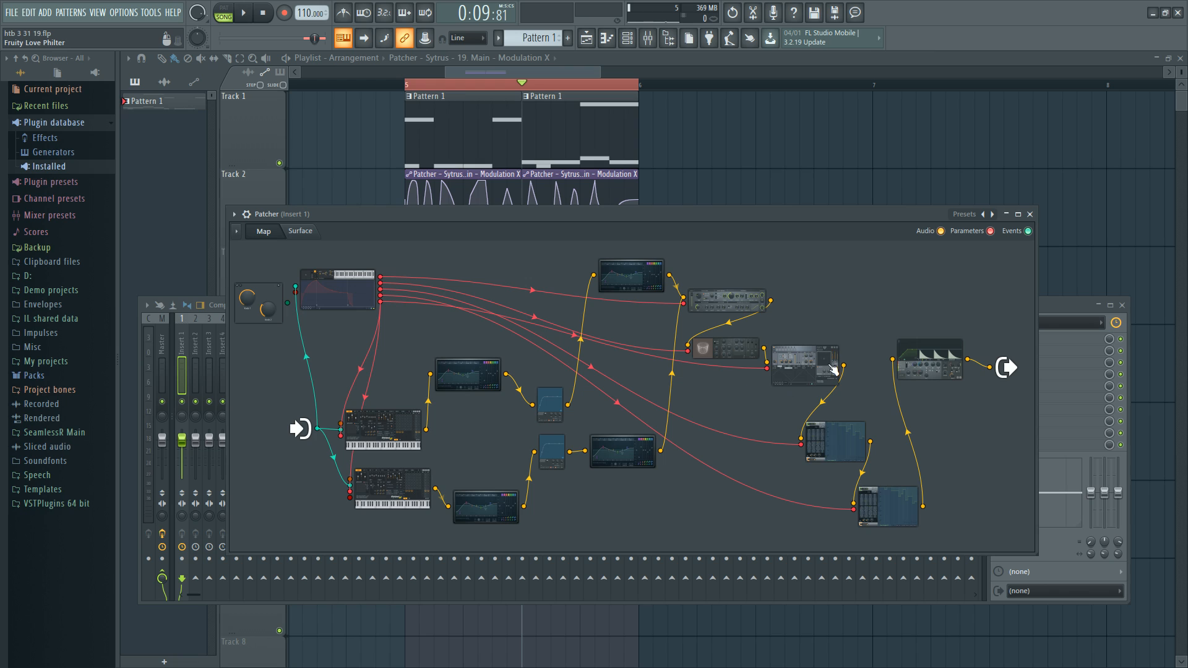
Step: Spread out the Love Philter and upper Gross Beat modules and link the Love Philter's audio output directly to Maximus
drag(816, 370, 818, 373)
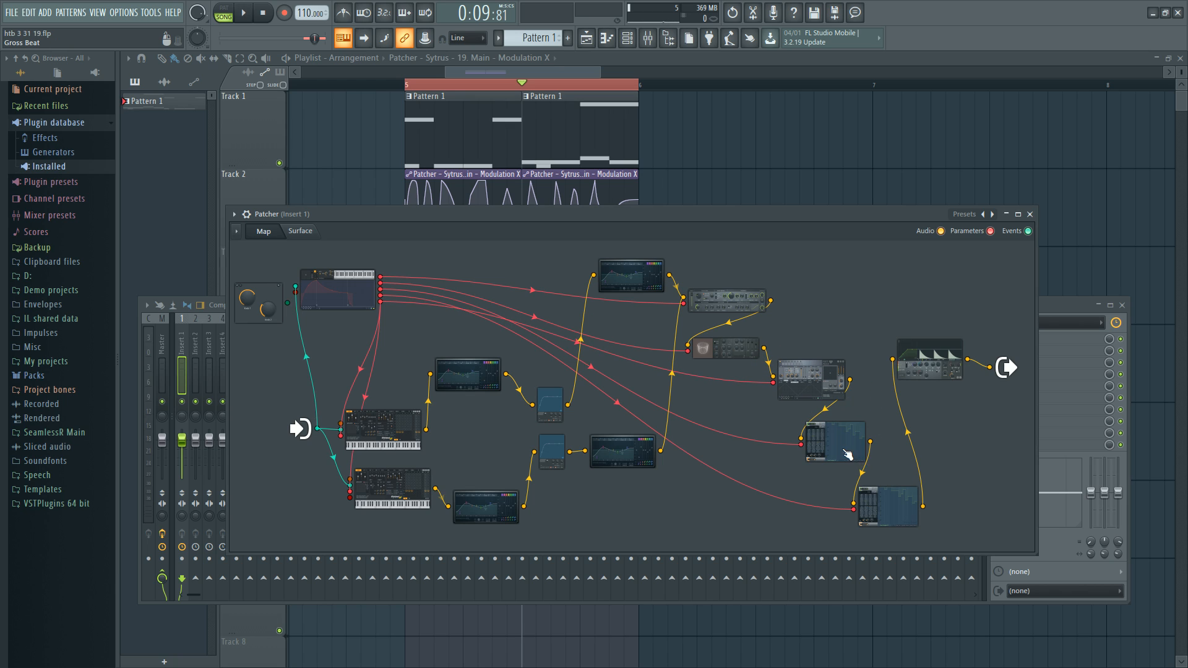
drag(848, 453, 832, 483)
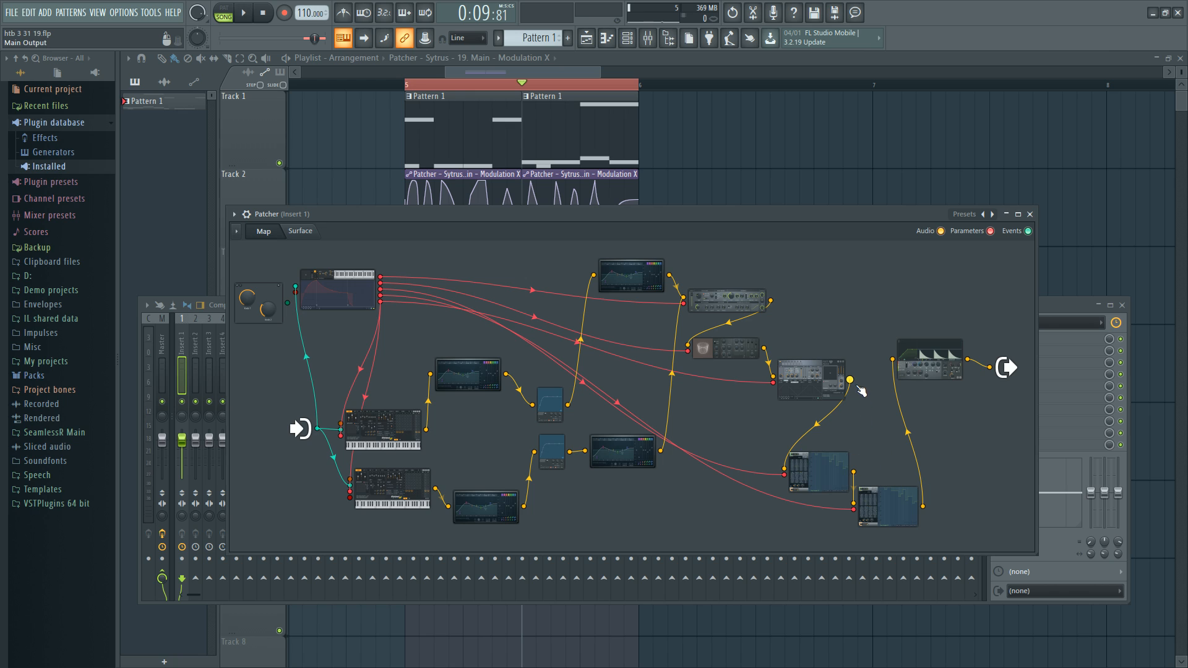
drag(849, 379, 892, 359)
Step: Play the loop to hear the patch with both Gross Beats bypassed, and return to the Patcher map
key(space)
click(547, 163)
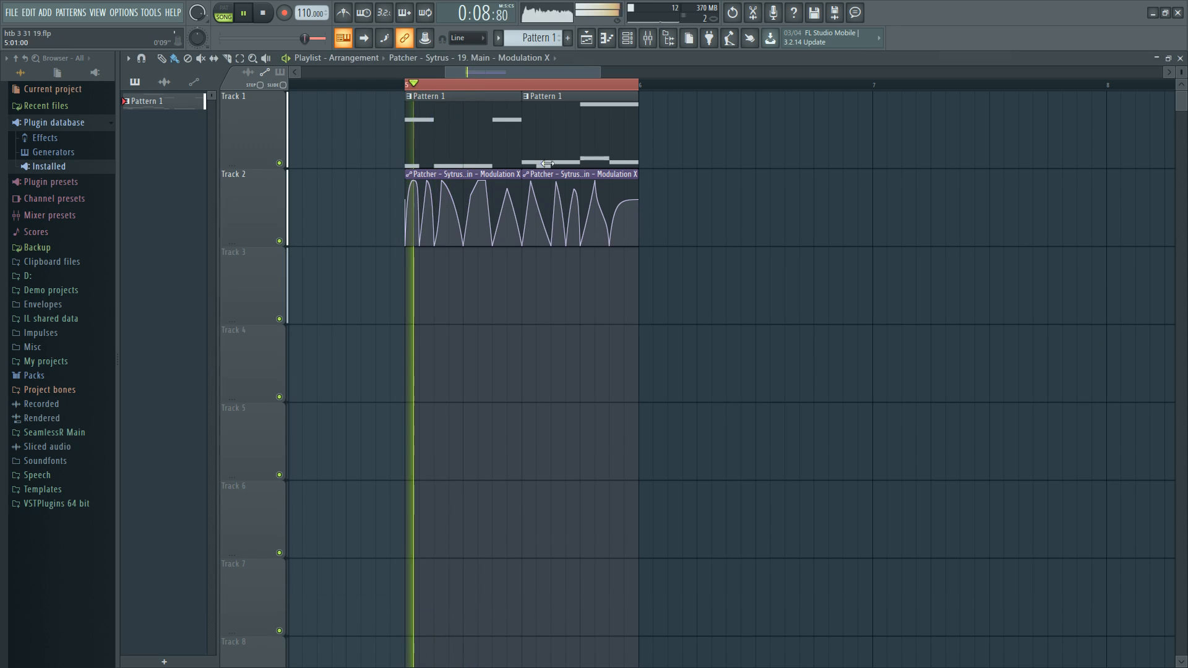
key(F9)
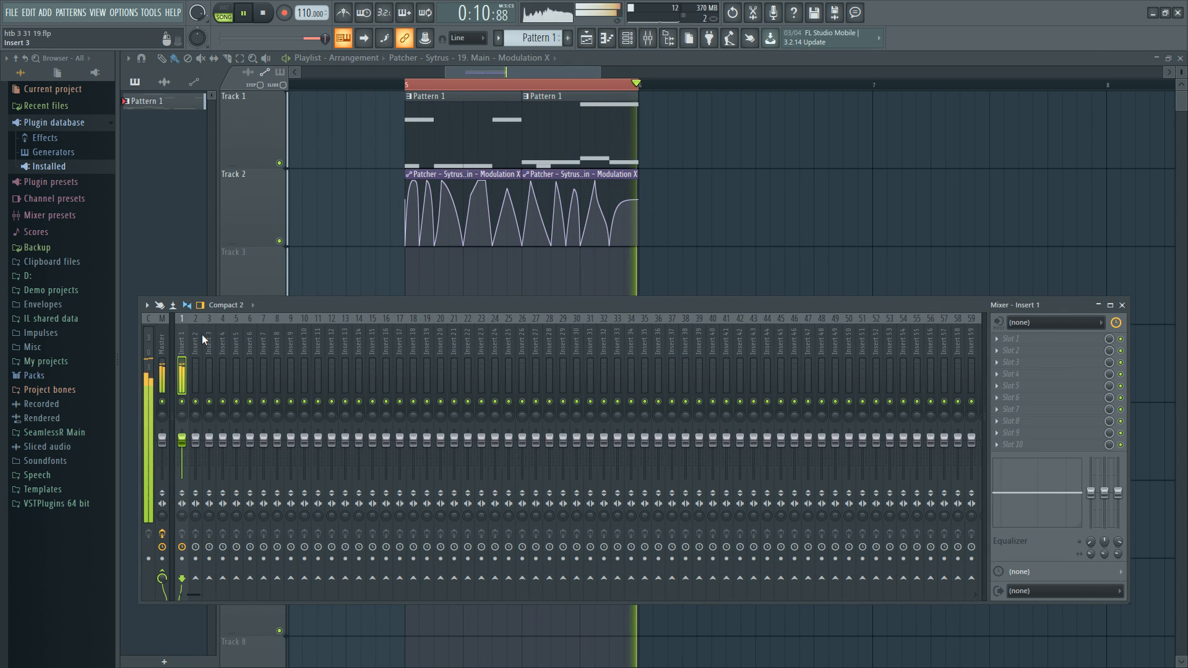
key(space)
click(628, 39)
click(372, 309)
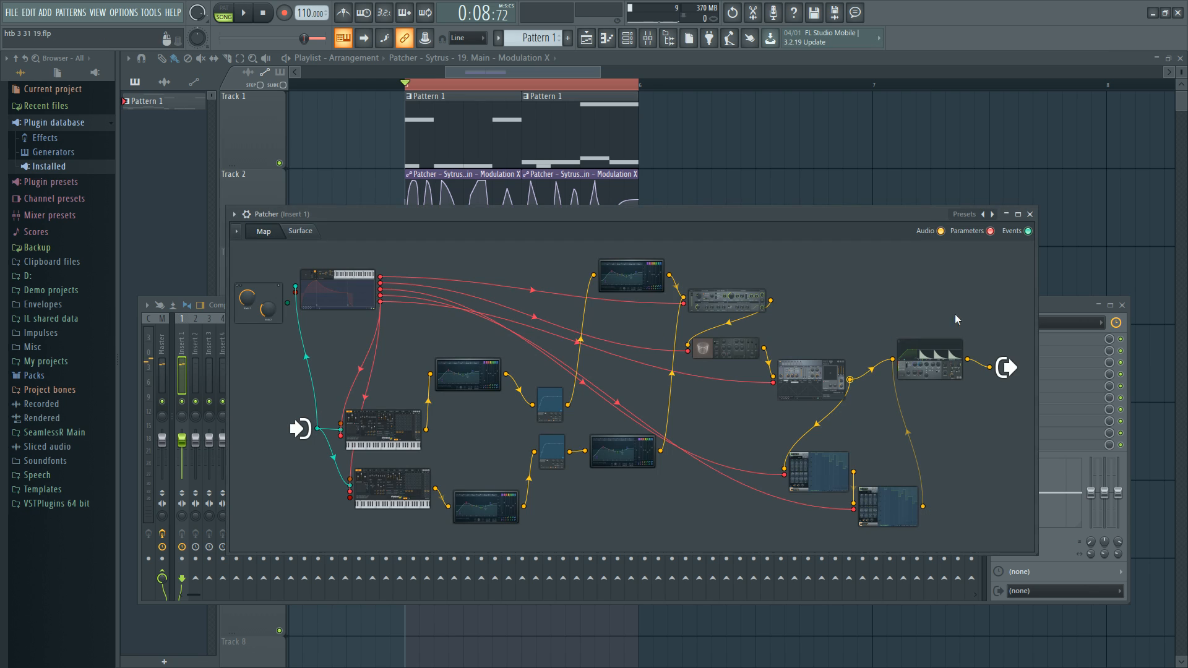
Step: Link the audio output of the effect feeding Love Philter directly to Maximus, lower the Love Philter module, and play the loop
click(1122, 305)
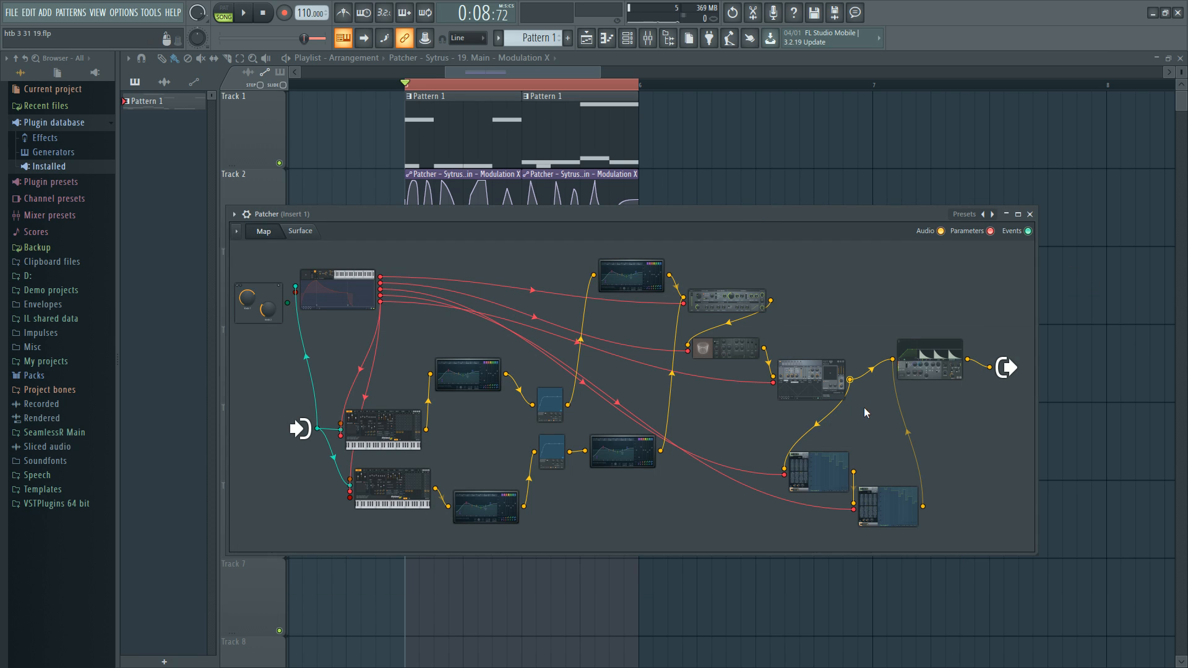
drag(764, 348, 892, 358)
drag(822, 375, 798, 409)
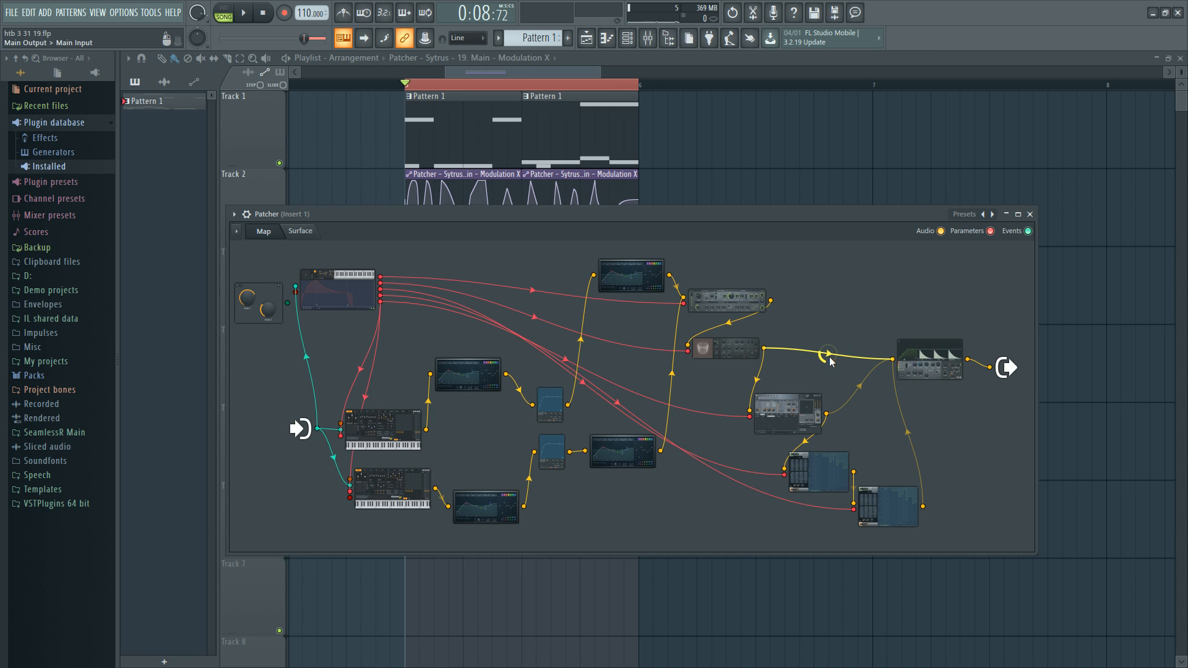
key(space)
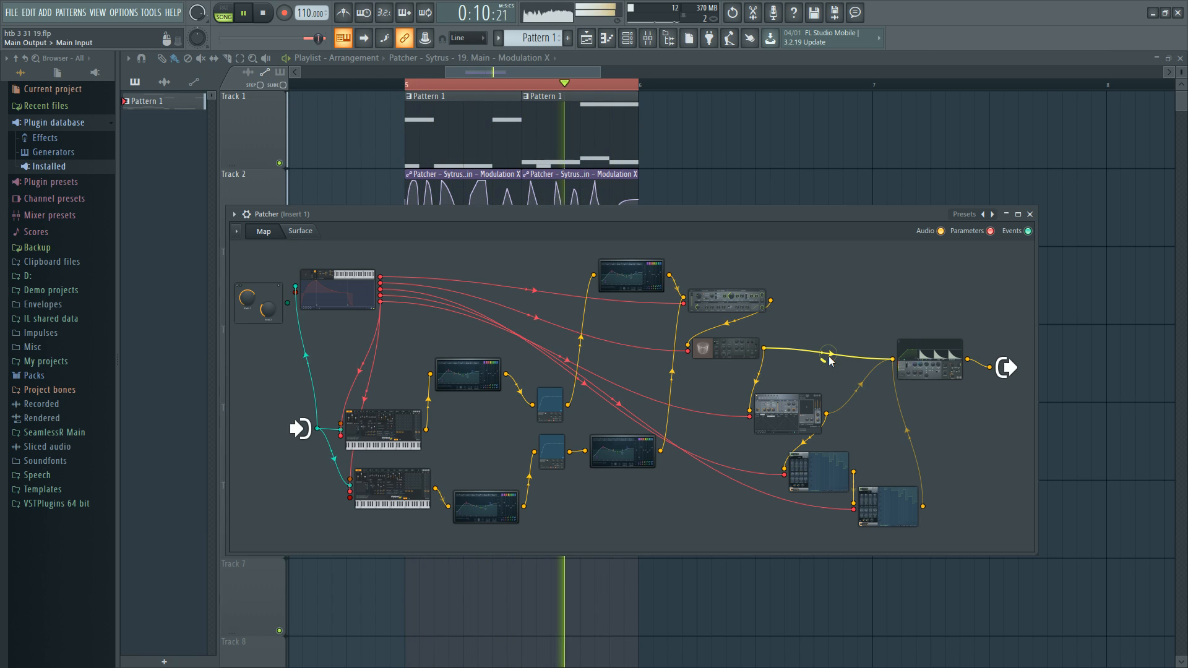
key(space)
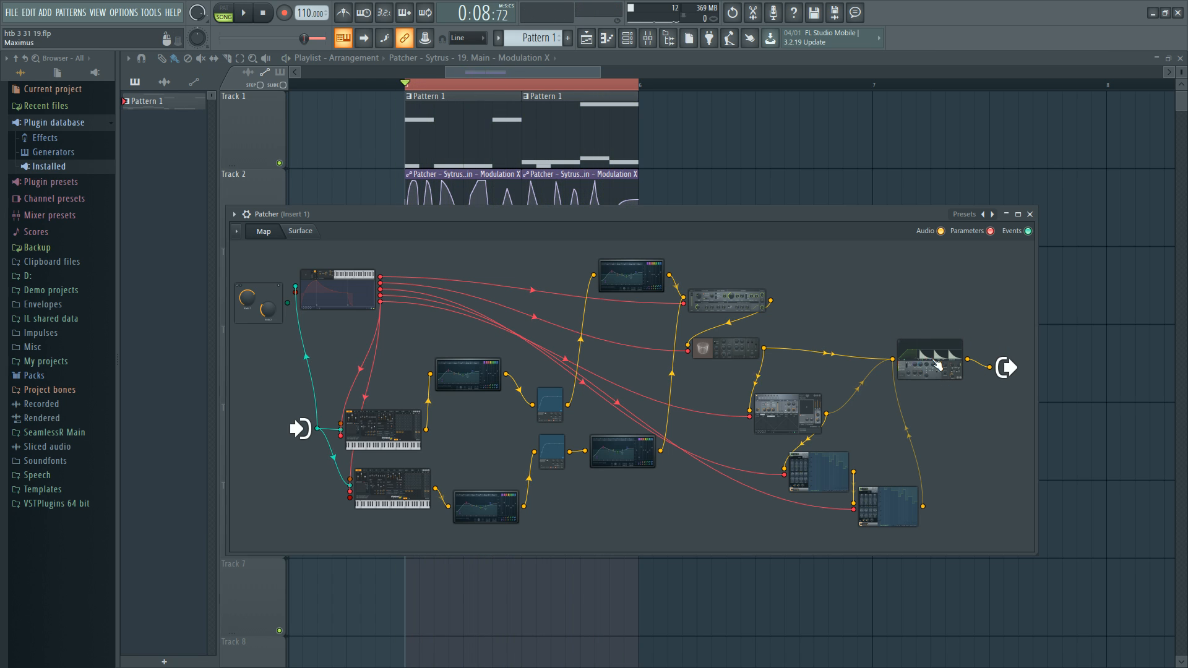
Step: Disconnect all audio links feeding Maximus, reposition the module slightly, and open the Maximus plugin
drag(892, 359, 871, 296)
mouse_move(892, 359)
mouse_down()
mouse_move(881, 341)
mouse_move(893, 375)
mouse_up()
double_click(896, 379)
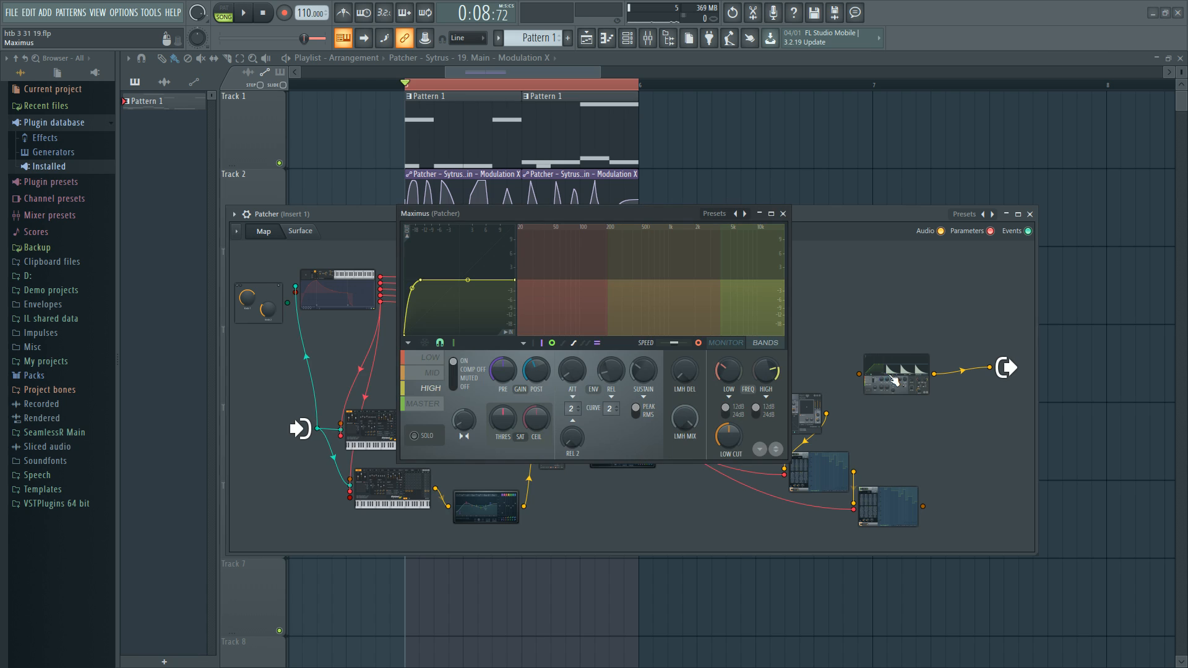
Step: Examine the low, high and master compression curves of Maximus in its bands and monitor views
click(434, 371)
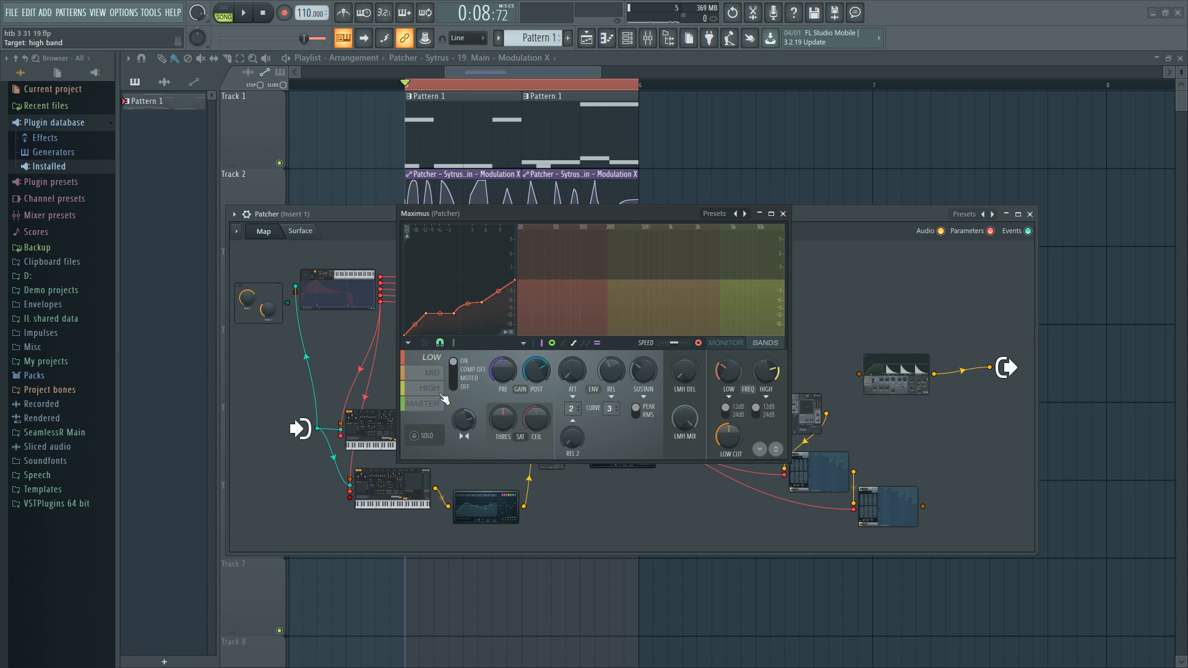
click(433, 388)
click(431, 357)
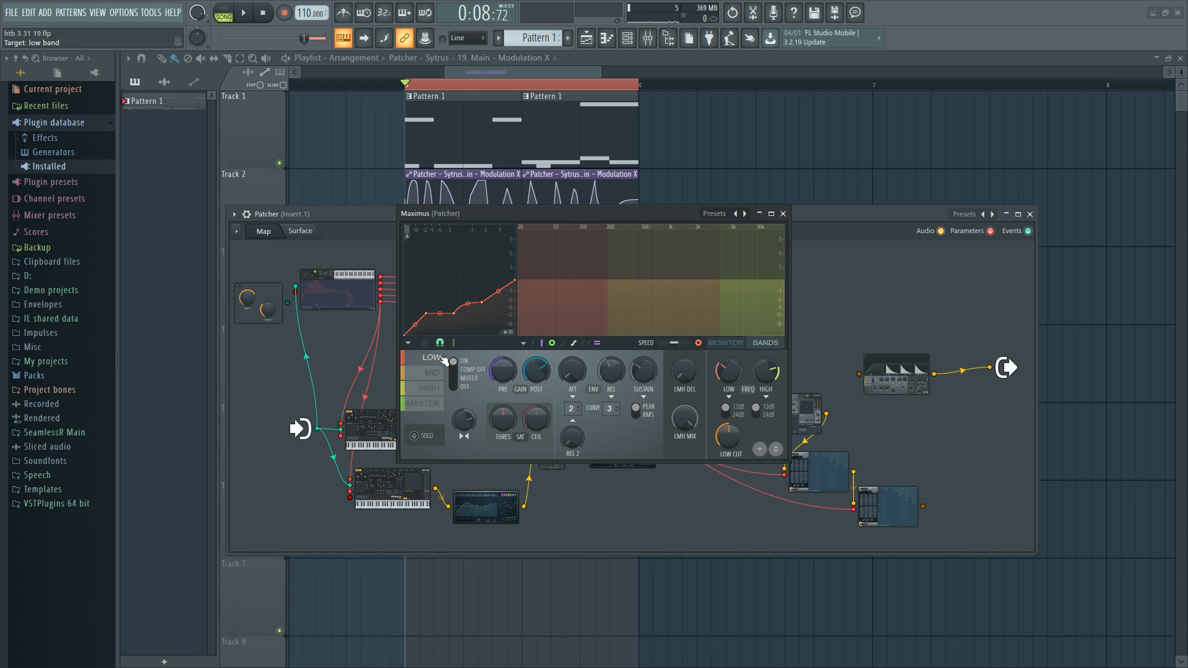
click(742, 347)
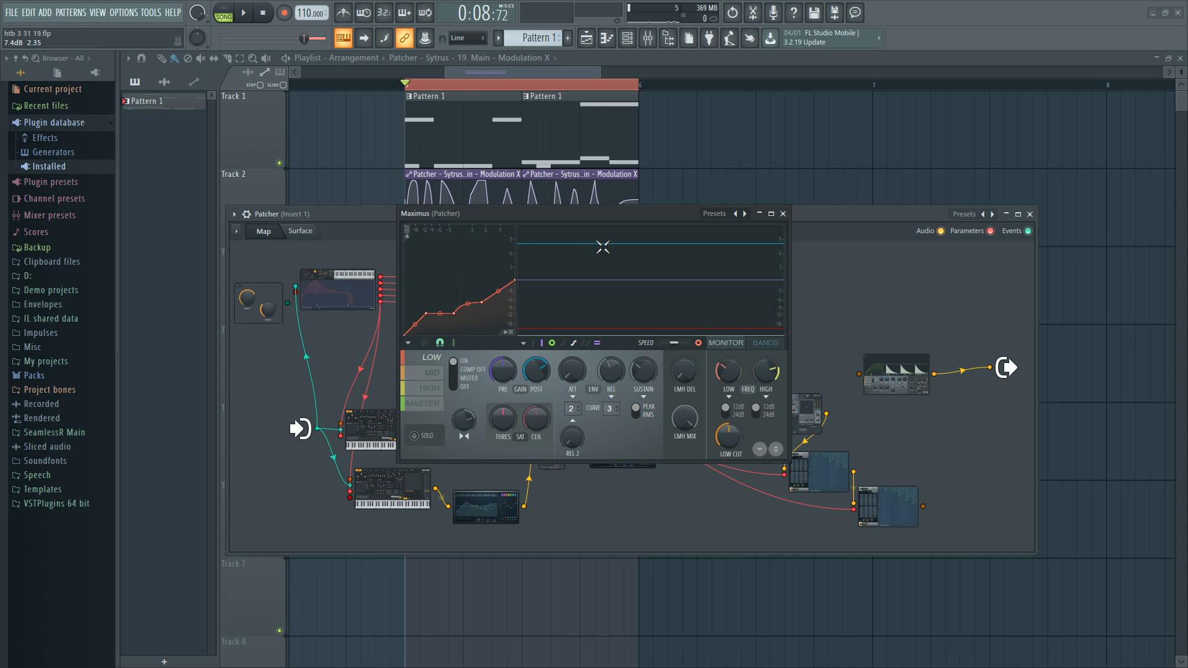
click(765, 343)
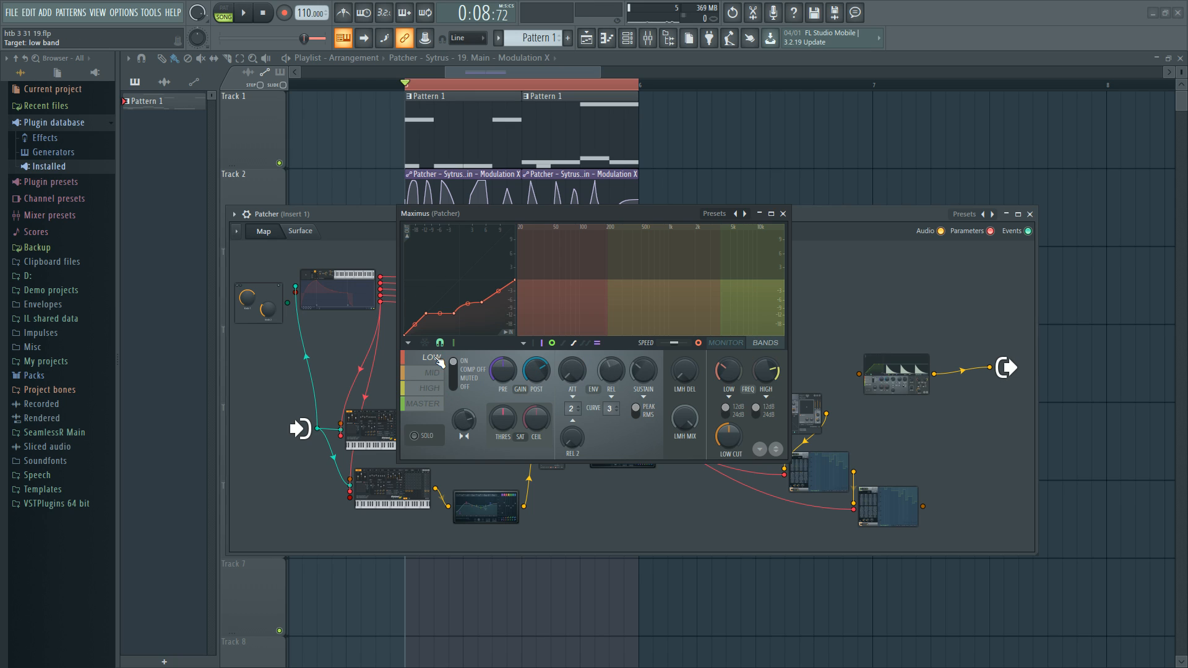
click(431, 403)
click(737, 346)
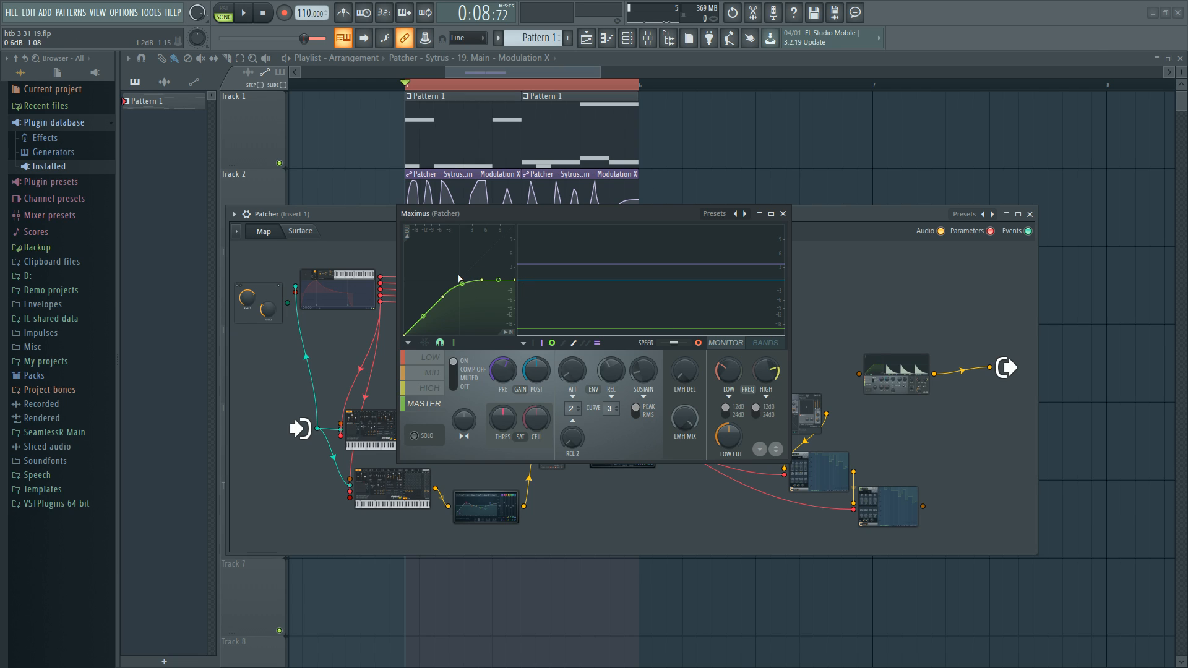
click(770, 343)
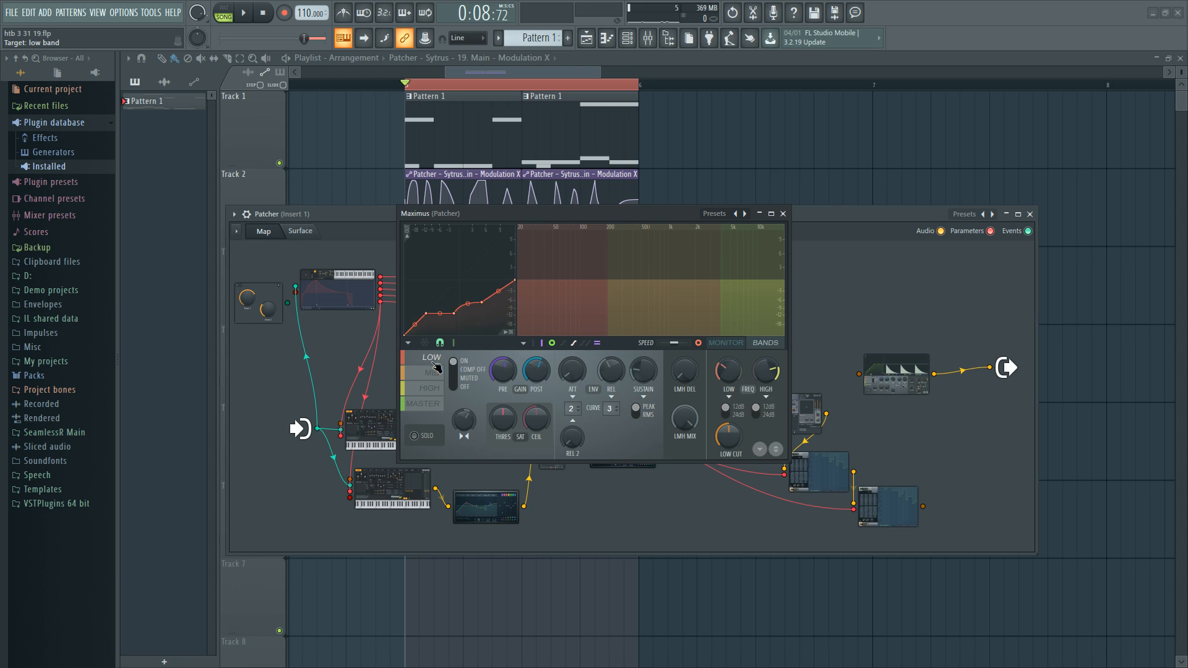
click(783, 214)
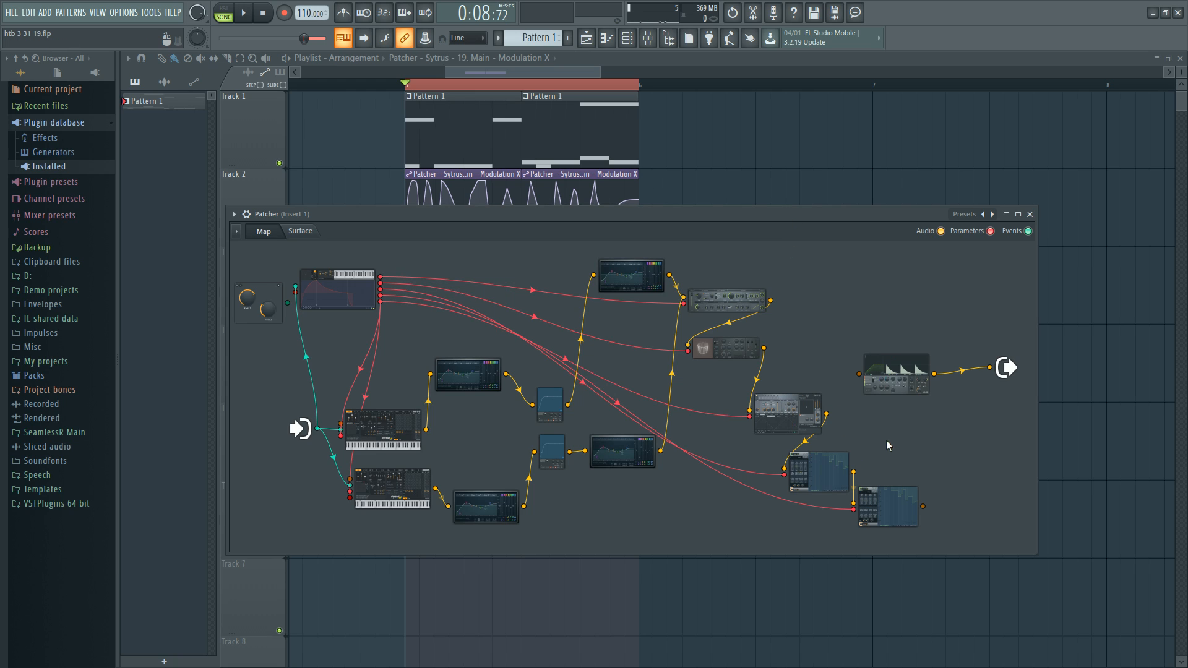
Step: Link the Love Philter's audio output to Maximus, and open Love Philter while playing the loop
drag(787, 409, 789, 409)
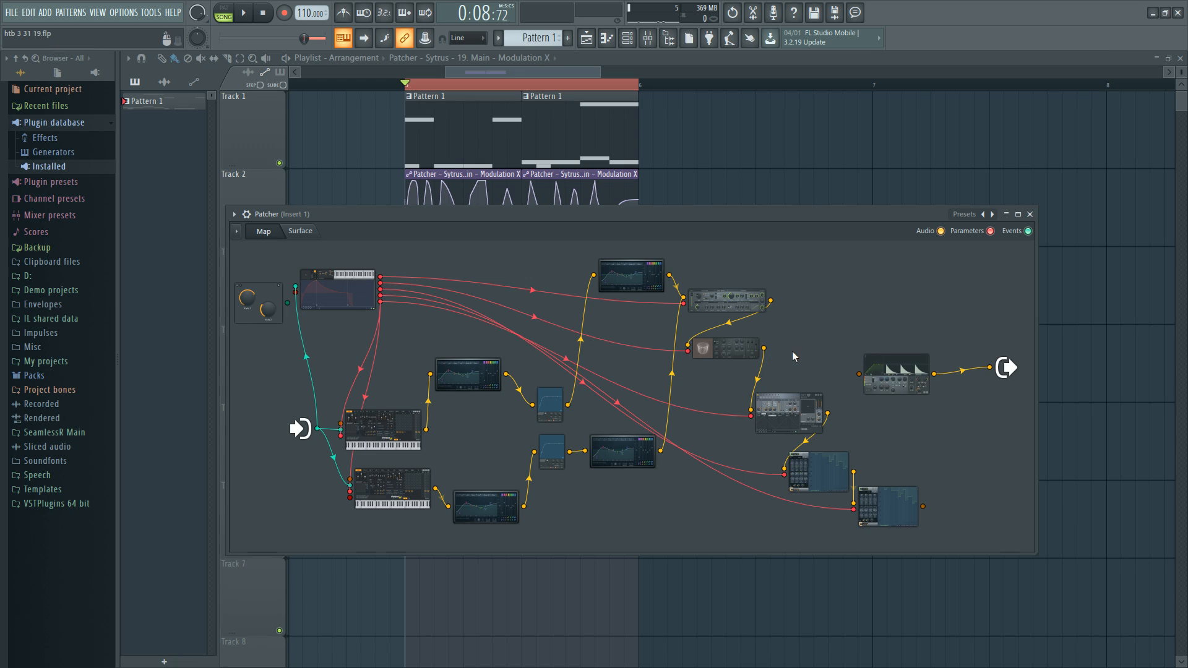
drag(827, 412, 858, 374)
double_click(803, 424)
key(space)
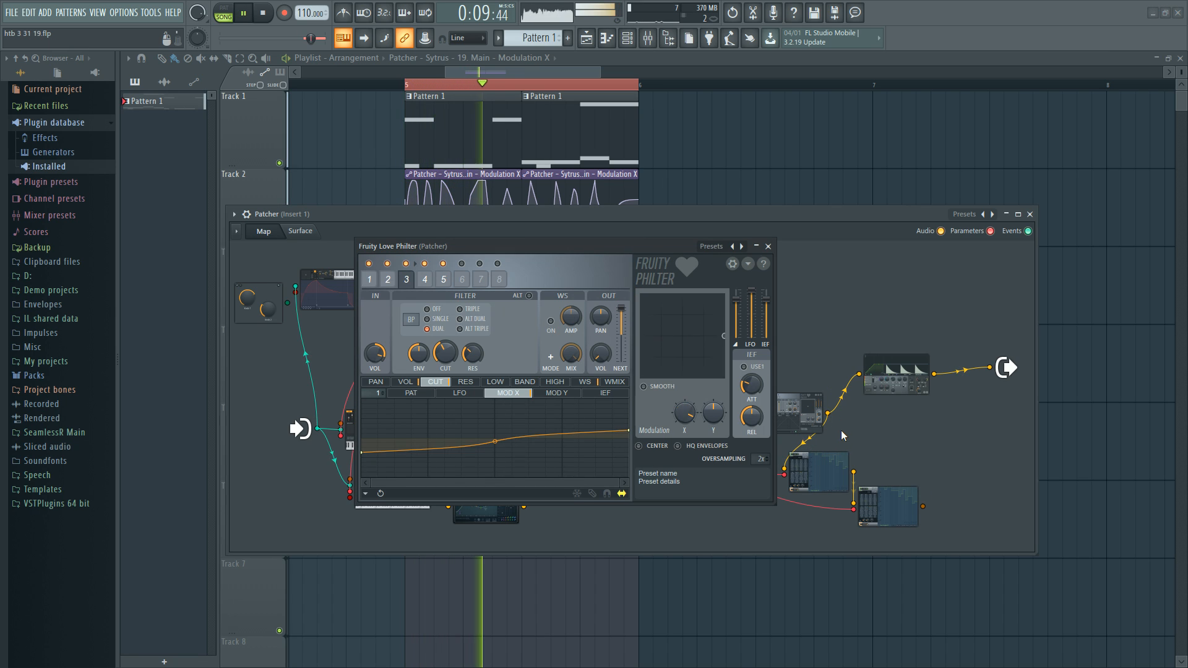
key(space)
drag(501, 254, 505, 163)
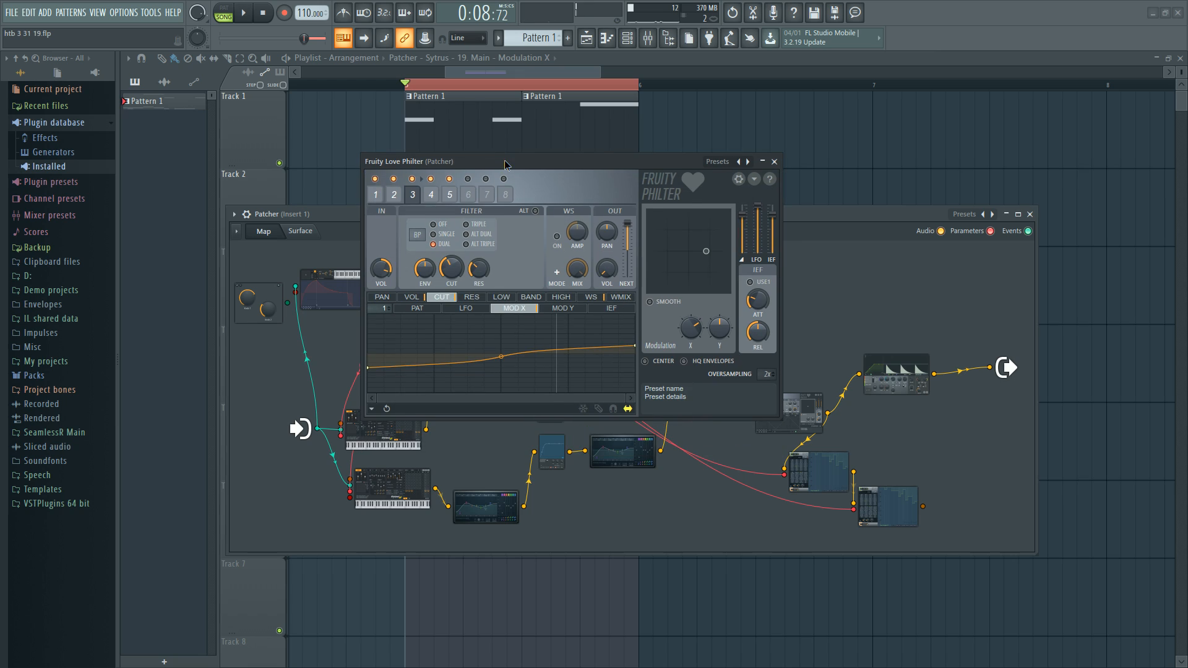
Step: Review the filter settings of Love Philter's units 2 and 1, and reposition the plugin window slightly
click(969, 380)
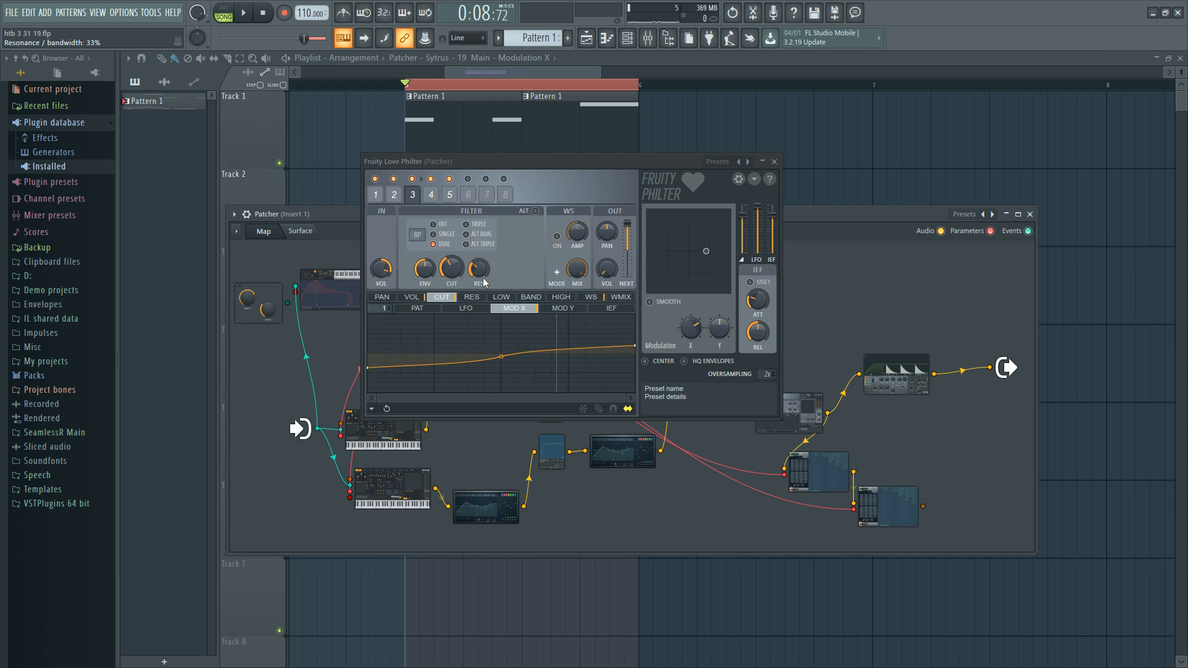
click(394, 195)
click(376, 195)
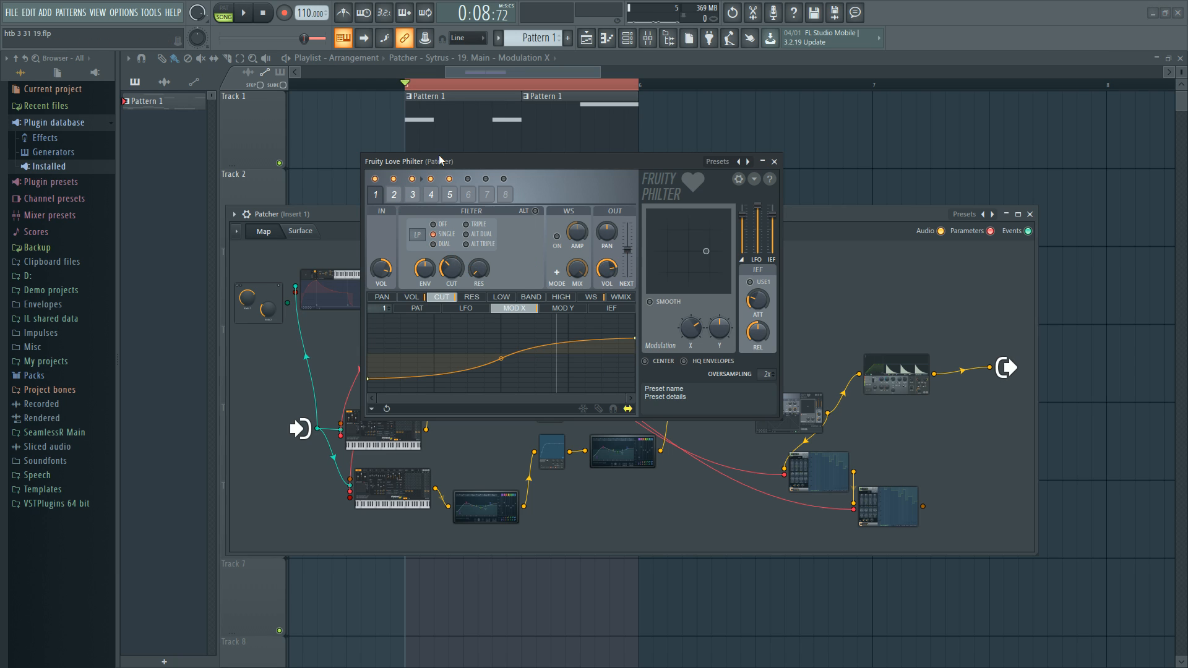
drag(448, 167, 477, 160)
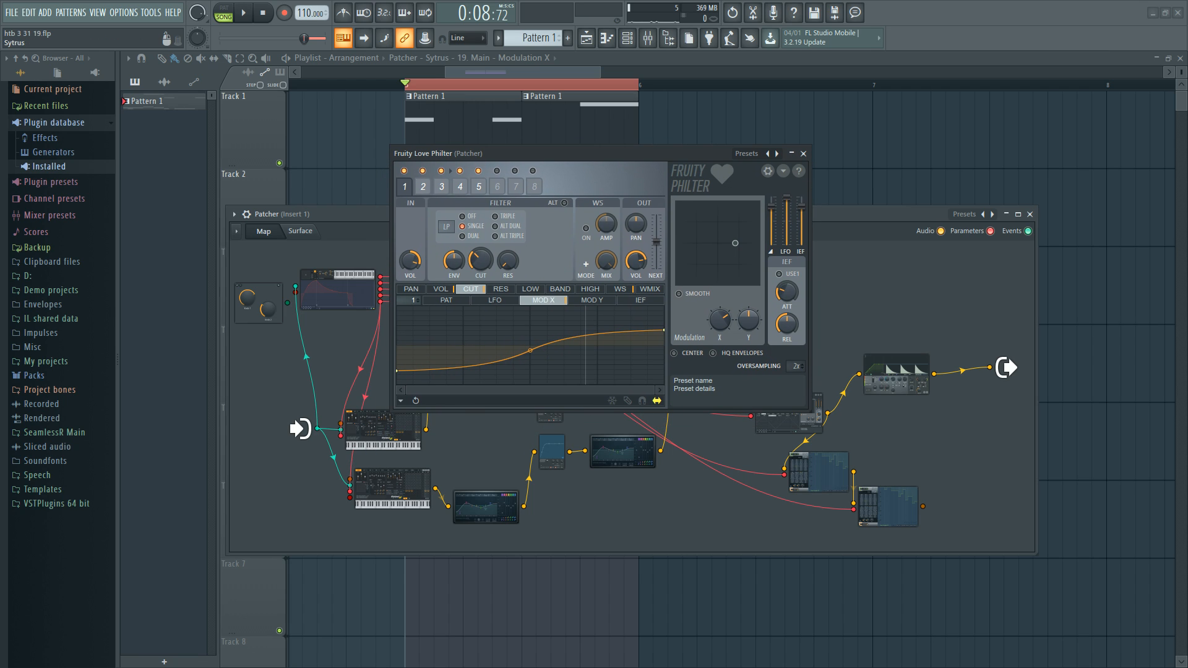
Step: Examine the Filter 1 page of the upper Sytrus instance feeding the effects, close it, and bring up Love Philter again
double_click(384, 429)
click(660, 446)
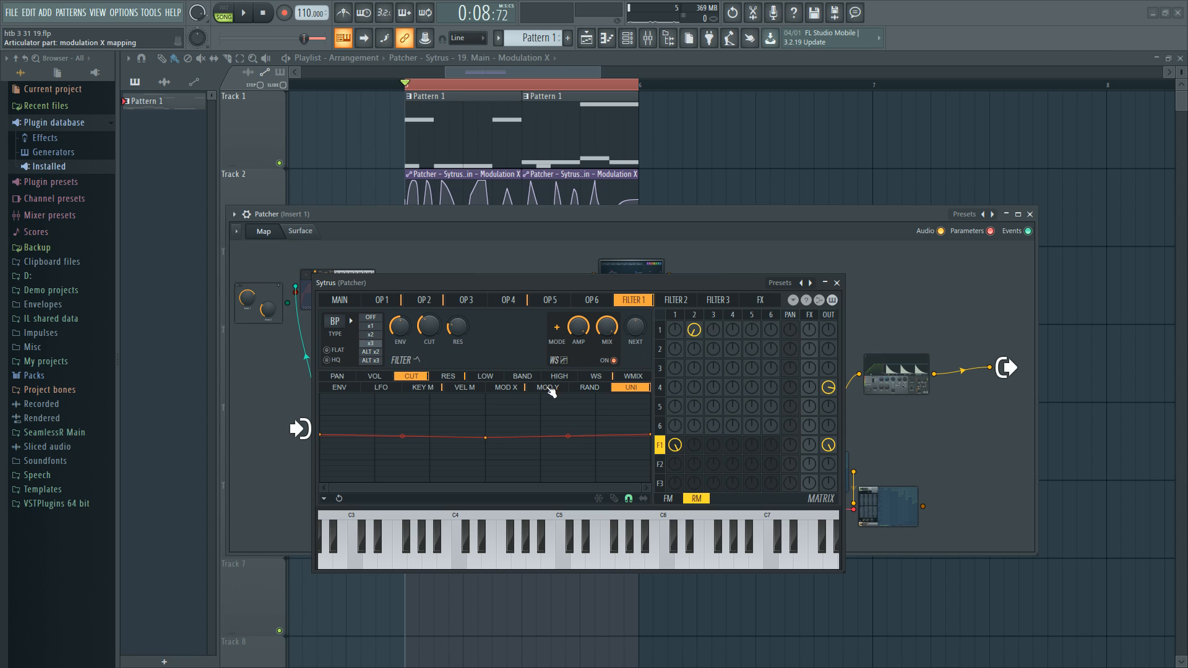
click(837, 283)
double_click(798, 421)
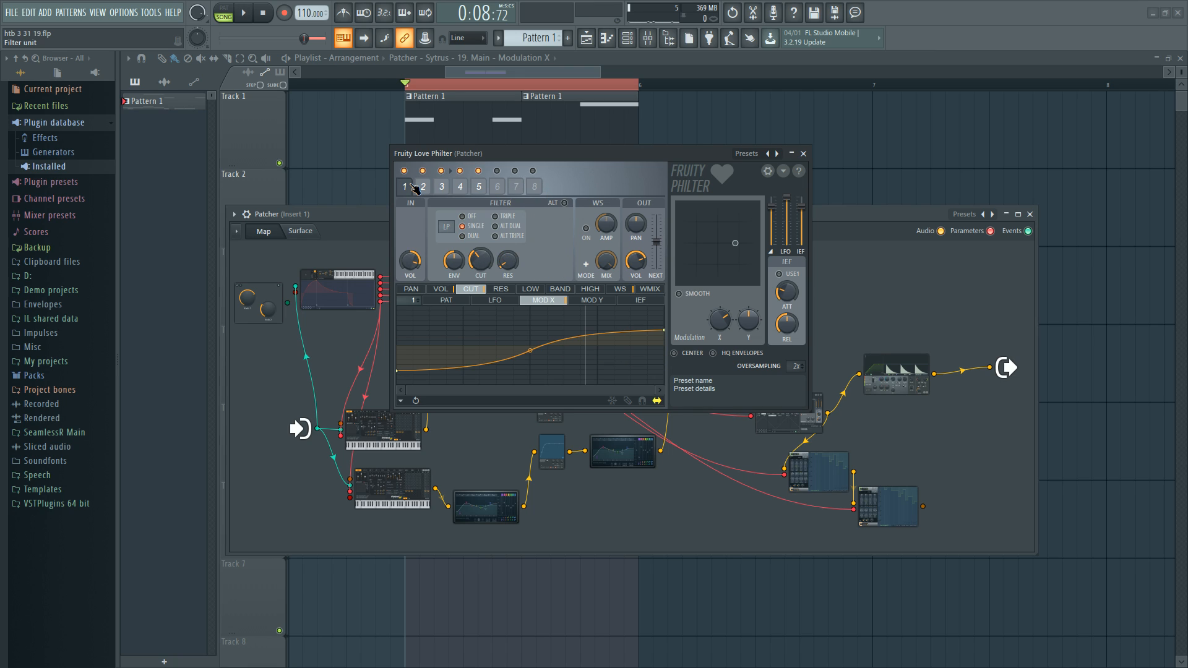
drag(559, 151, 561, 169)
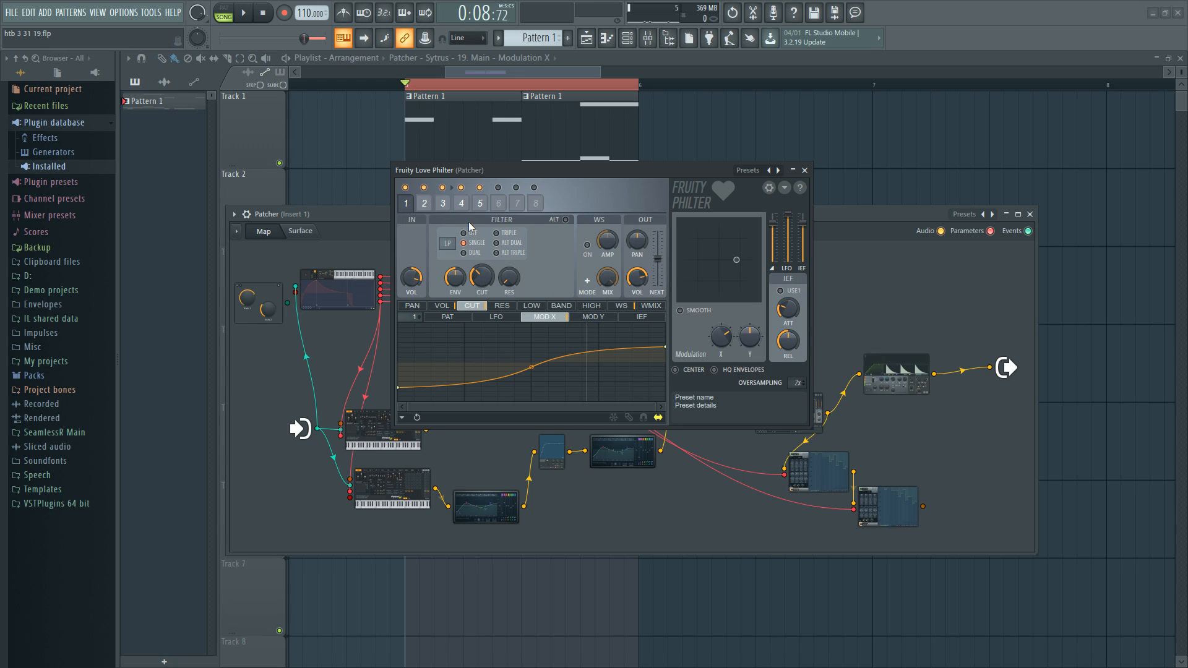
Step: View the list of filter types available for Love Philter's unit 6, and return to unit 1
click(498, 203)
click(446, 243)
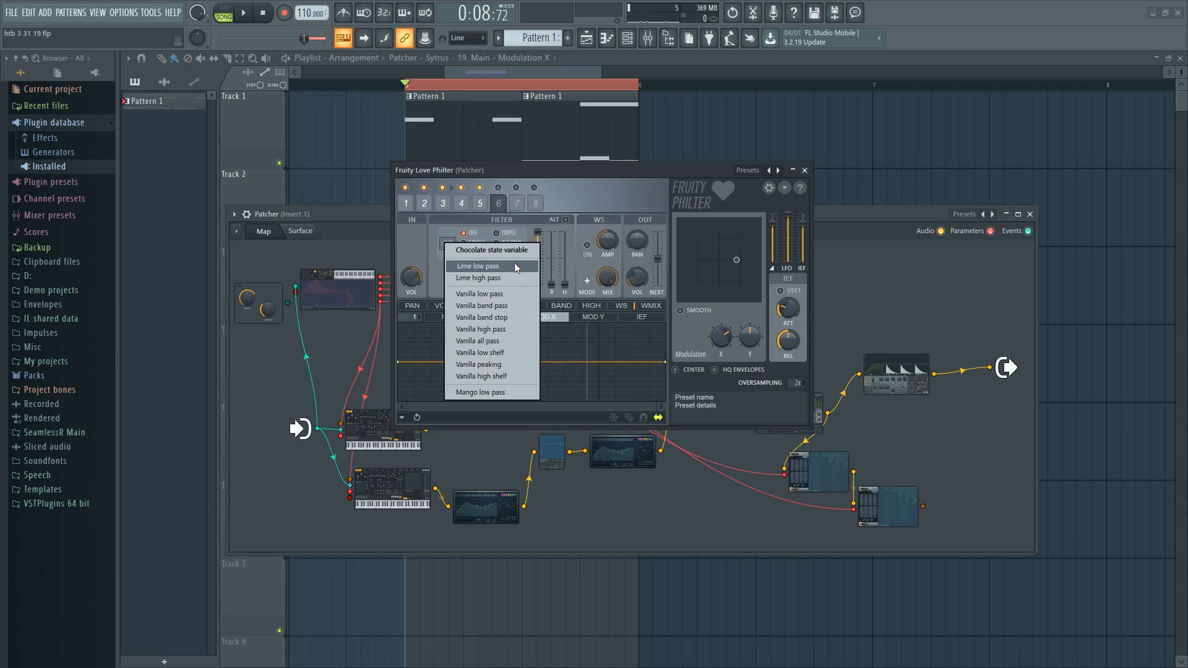
click(429, 243)
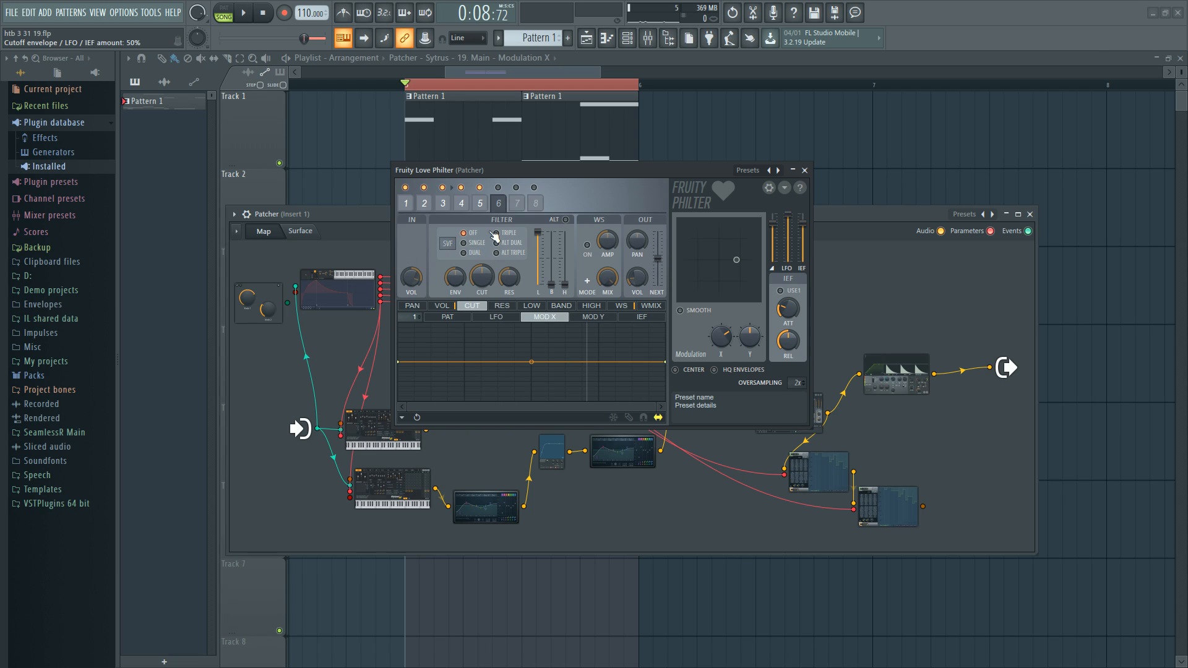
click(406, 204)
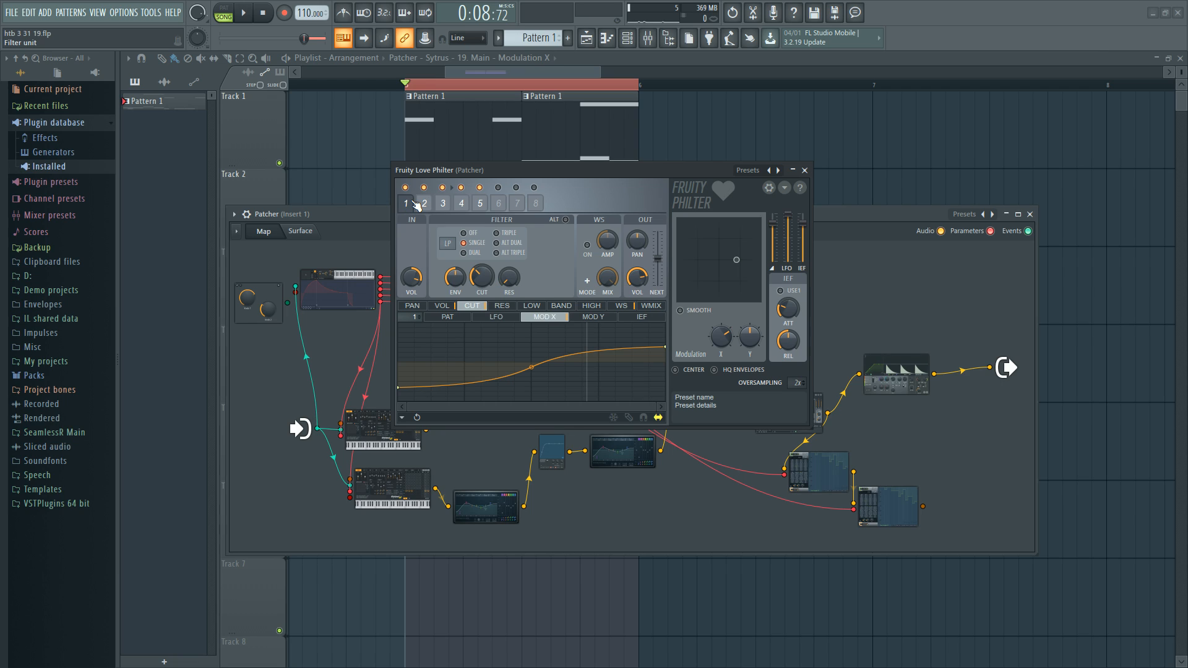
Step: Disable Love Philter's units 2, 3, 4 and 5 to isolate unit 1, auditioning the loop
click(424, 187)
click(480, 187)
click(461, 187)
key(space)
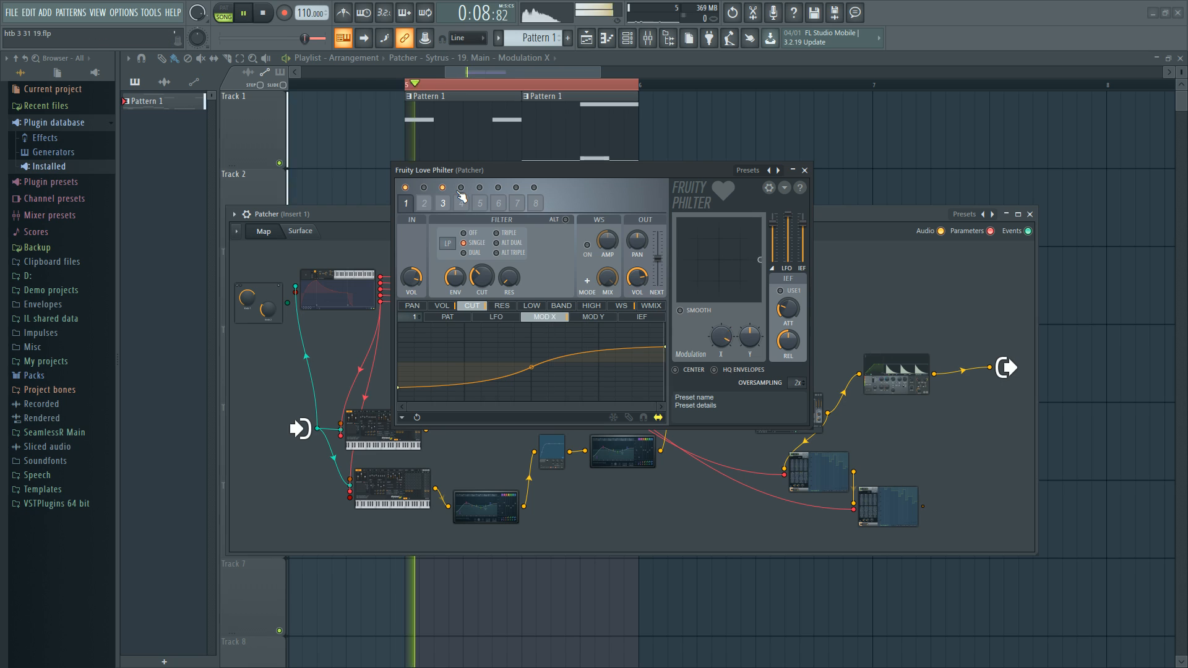
click(443, 188)
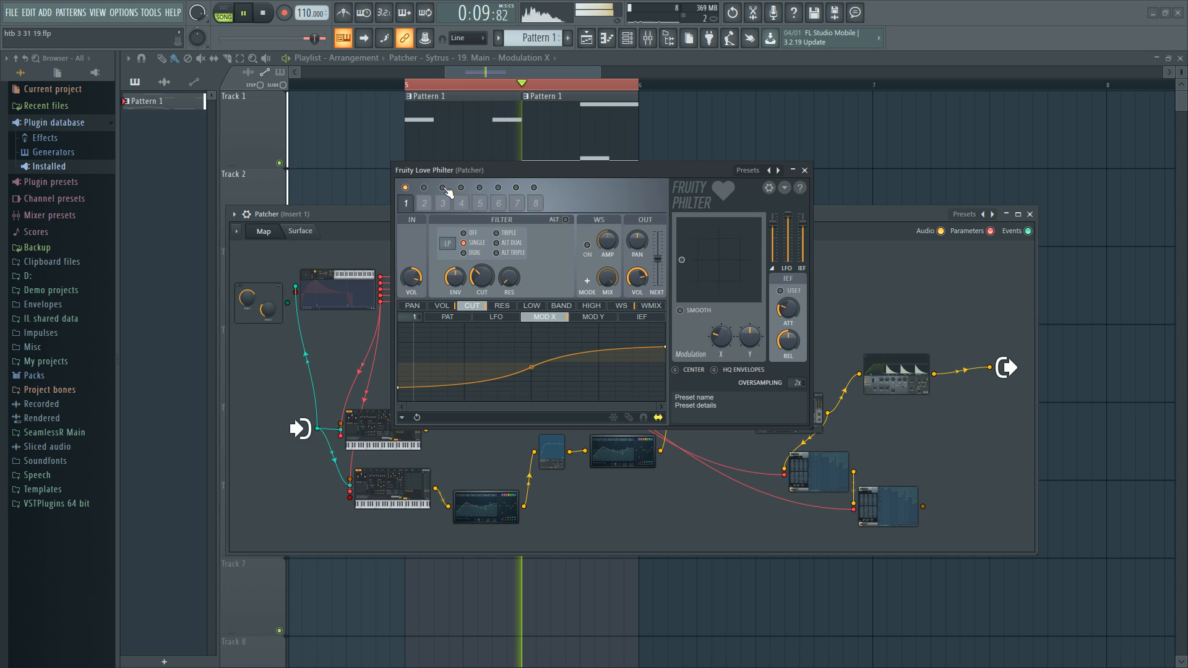
key(space)
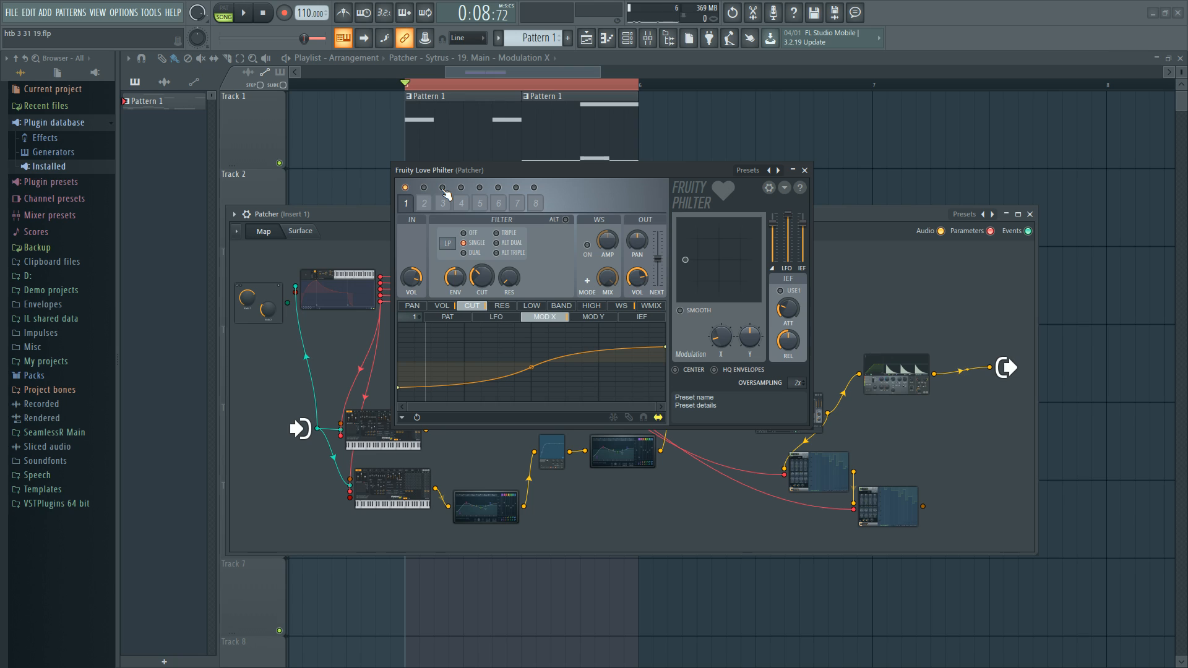
Step: Enable unit 5 in place of unit 1, audition the loop, and display unit 5's settings
click(479, 187)
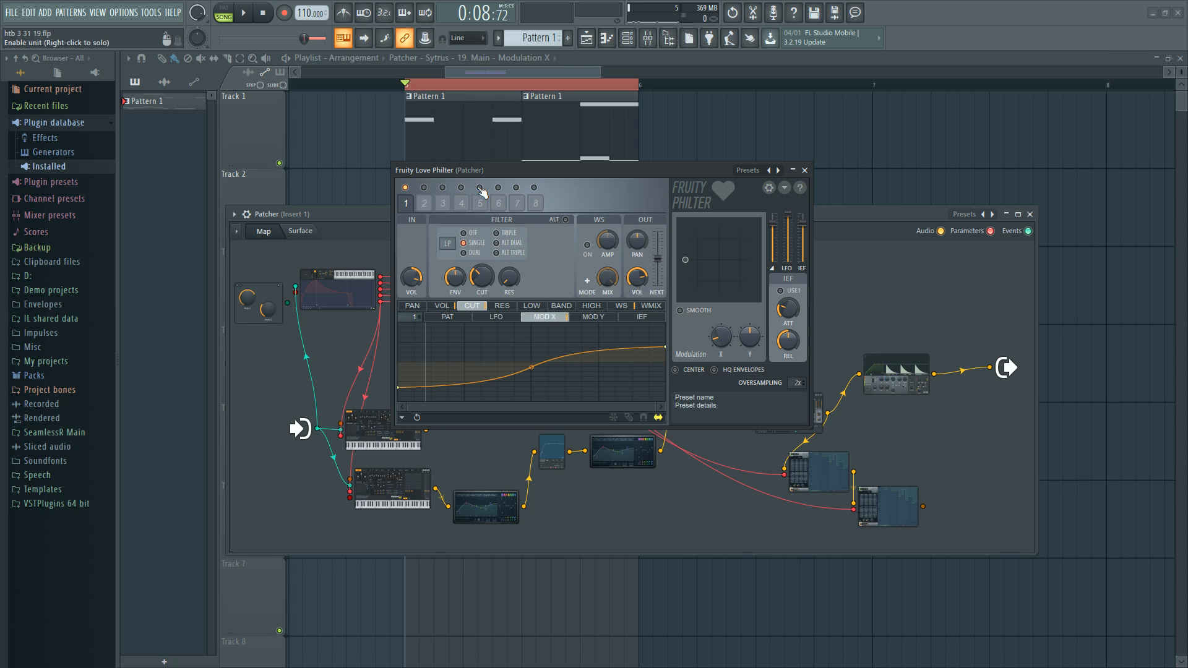
click(406, 187)
key(space)
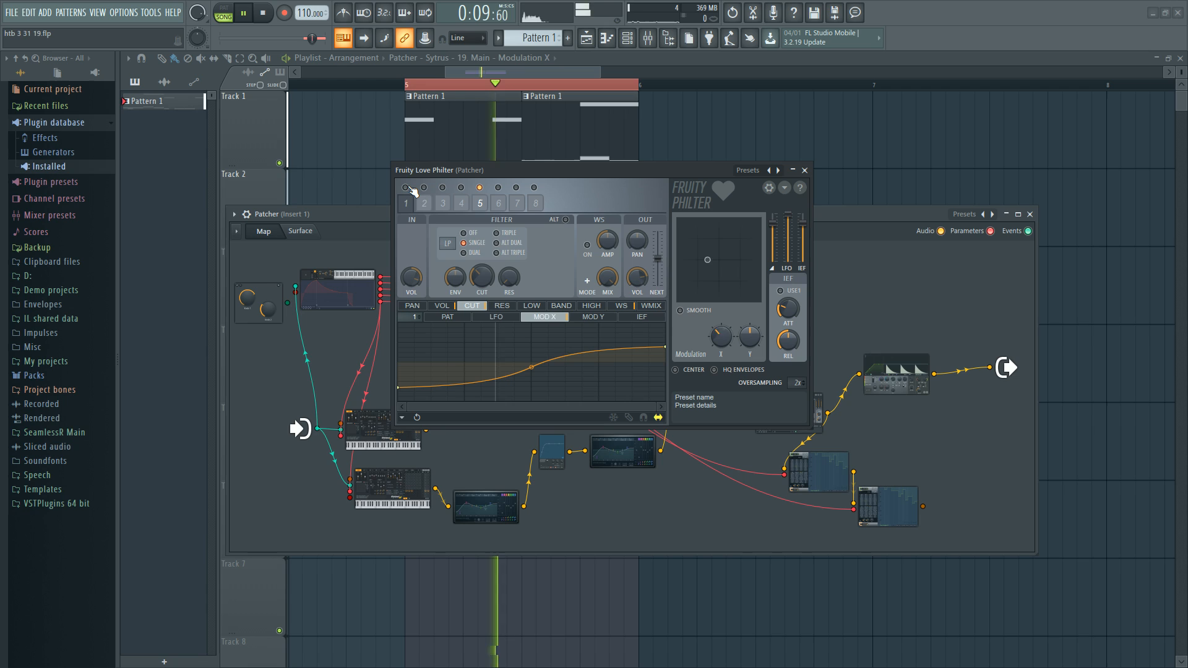
click(480, 203)
key(space)
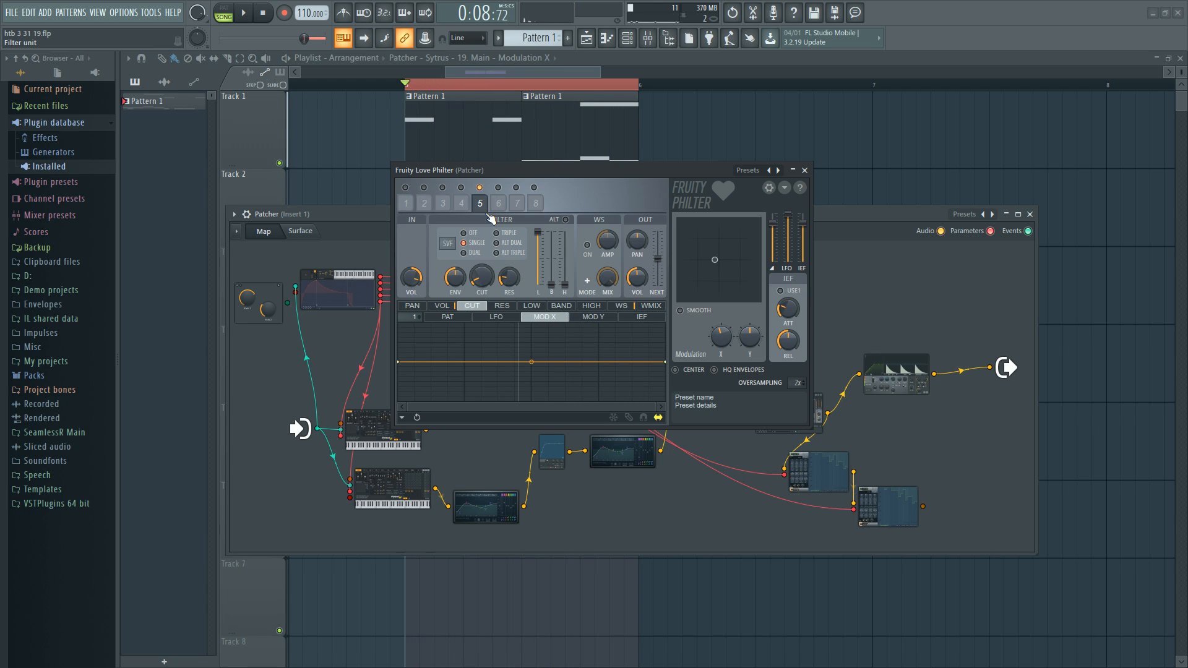
Step: Display unit 5's volume Mod X curve, and audition the loop with only unit 1 enabled
click(443, 305)
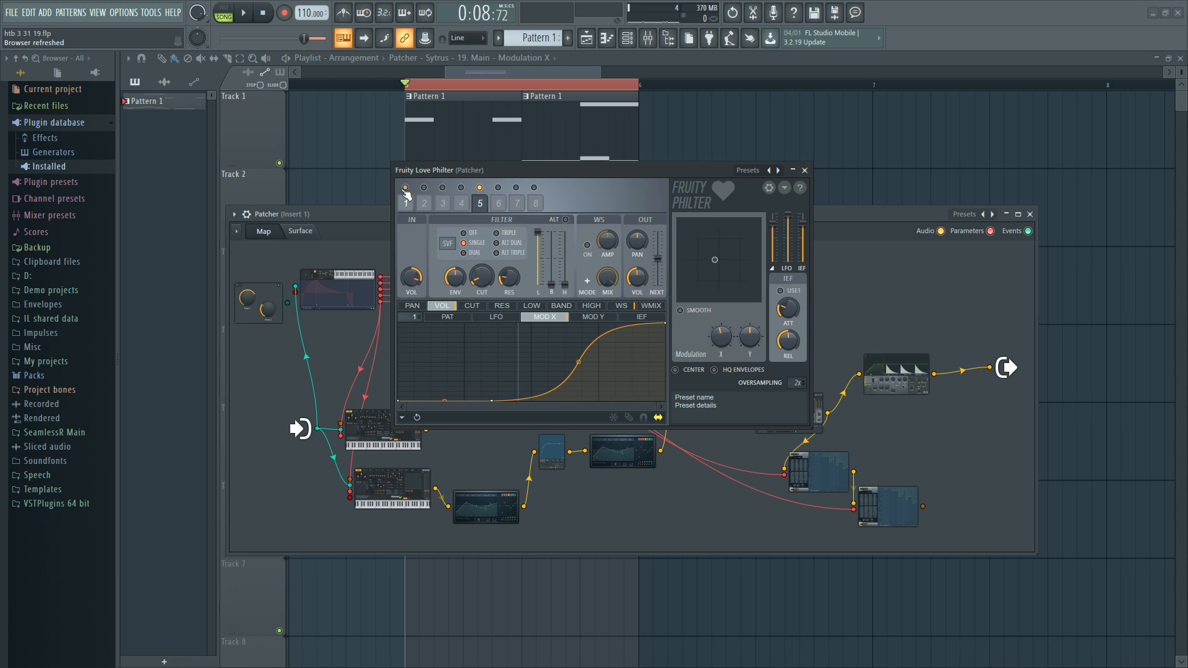
key(space)
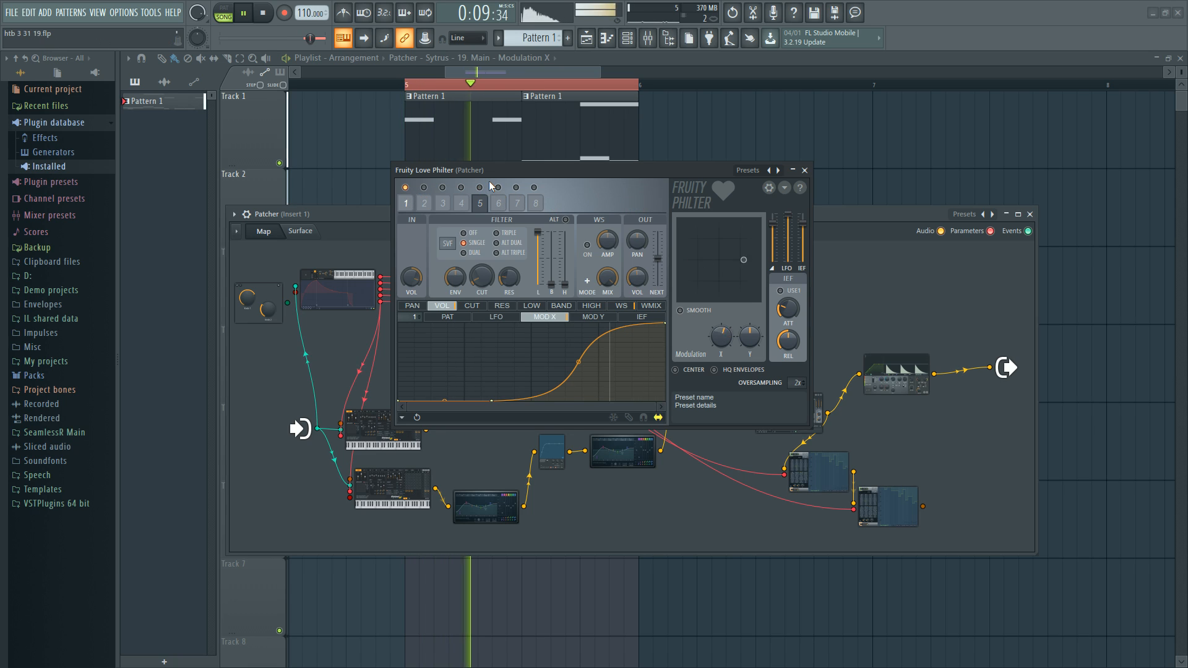
key(space)
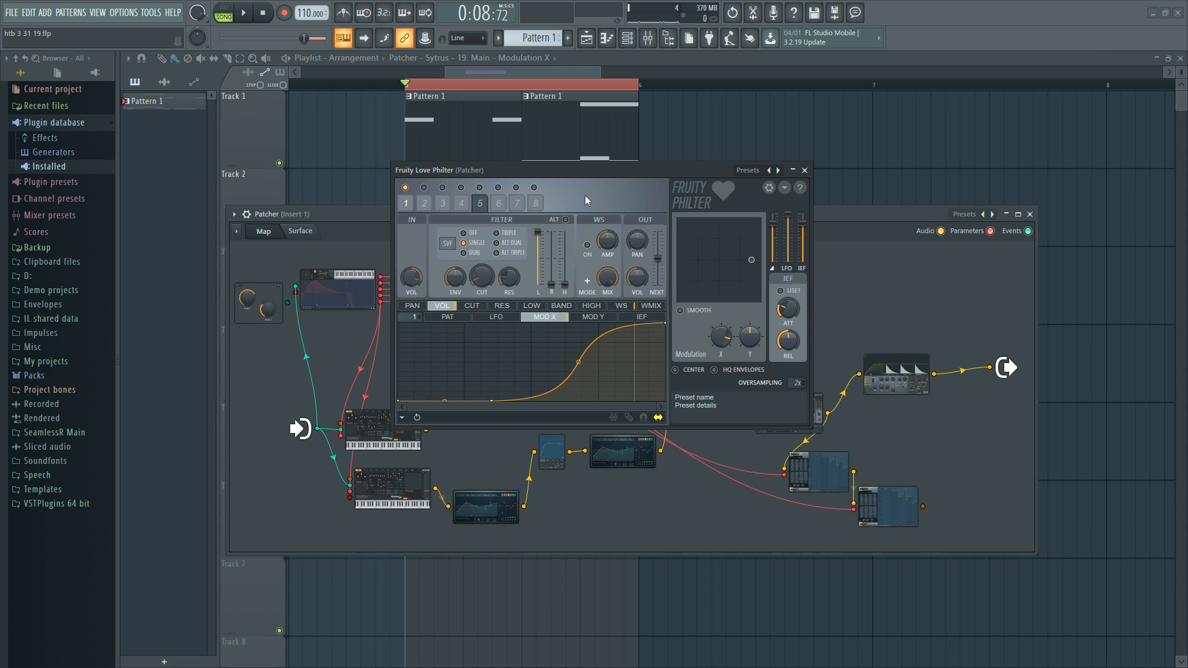
Step: Switch from unit 1 to unit 5 as the only active filter, and play the loop
click(479, 187)
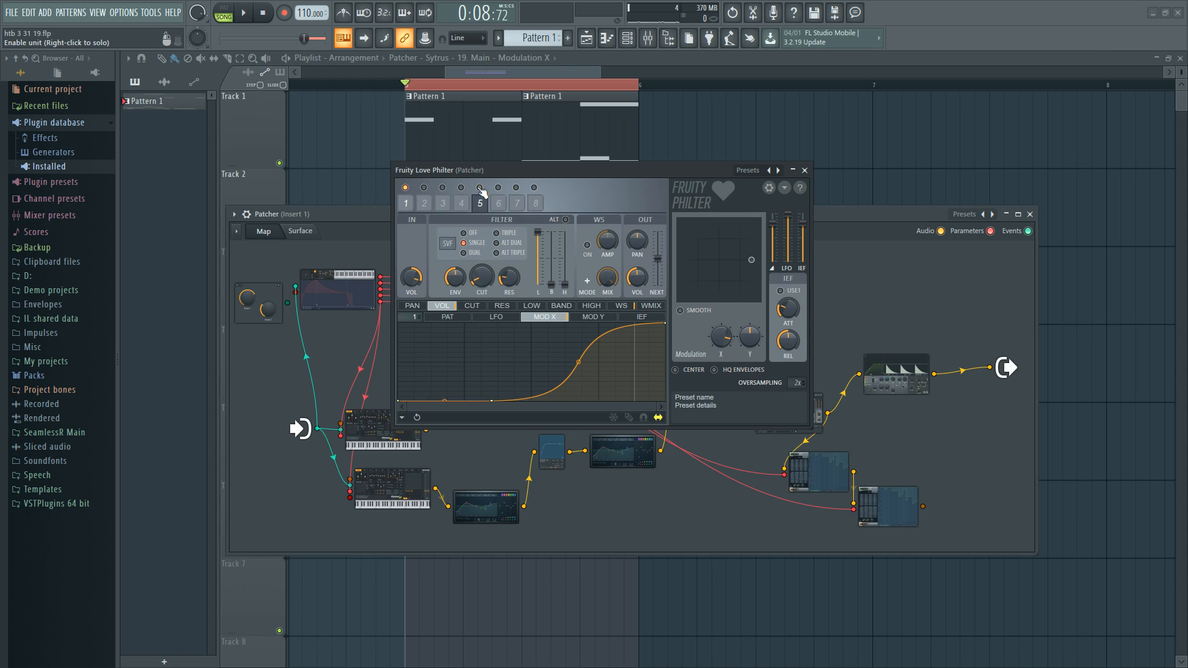
click(406, 187)
key(space)
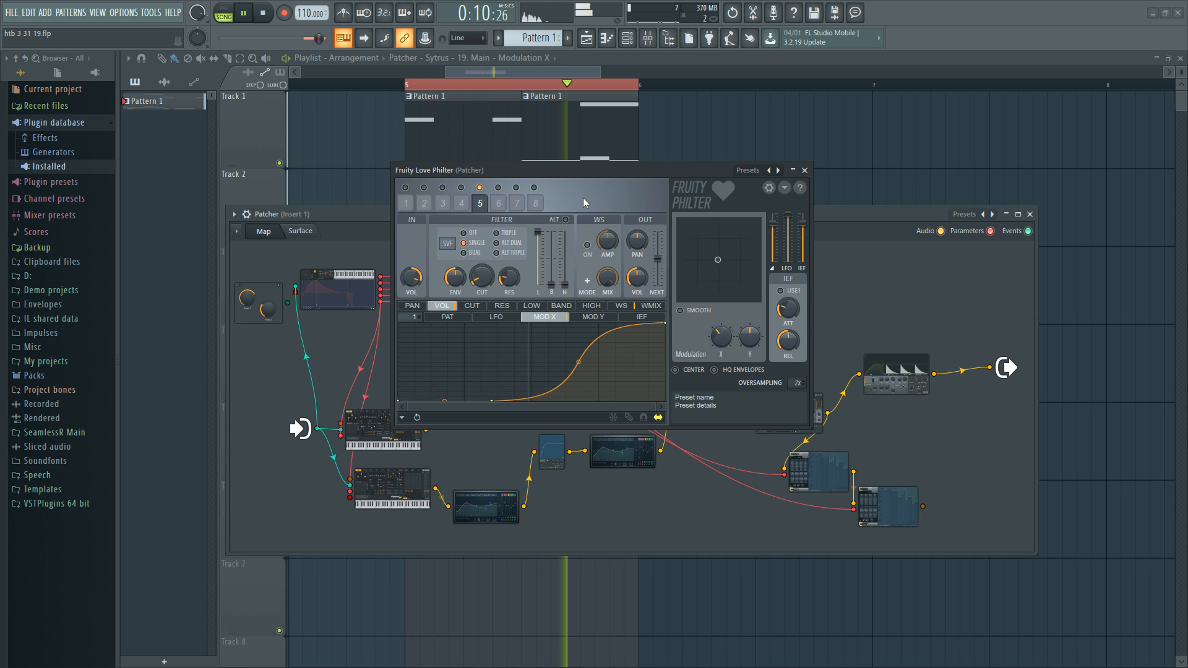
key(space)
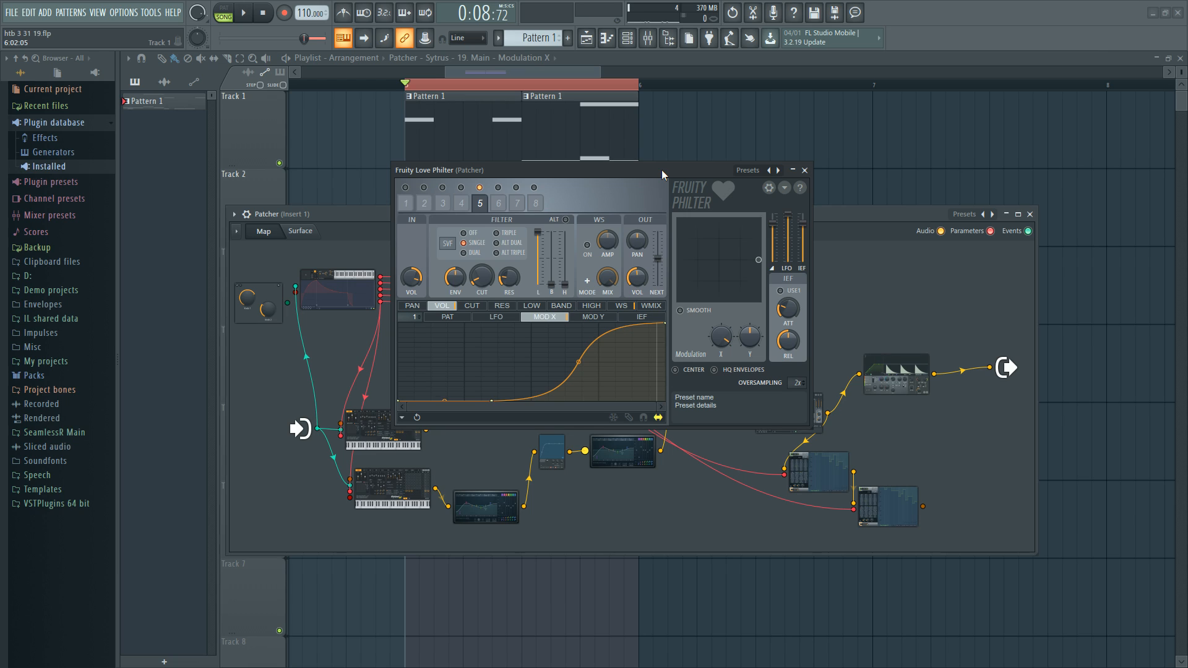
Step: Enable unit 2, disable unit 5, and audition the loop through unit 2 alone
click(406, 187)
click(405, 188)
click(423, 187)
click(480, 188)
key(space)
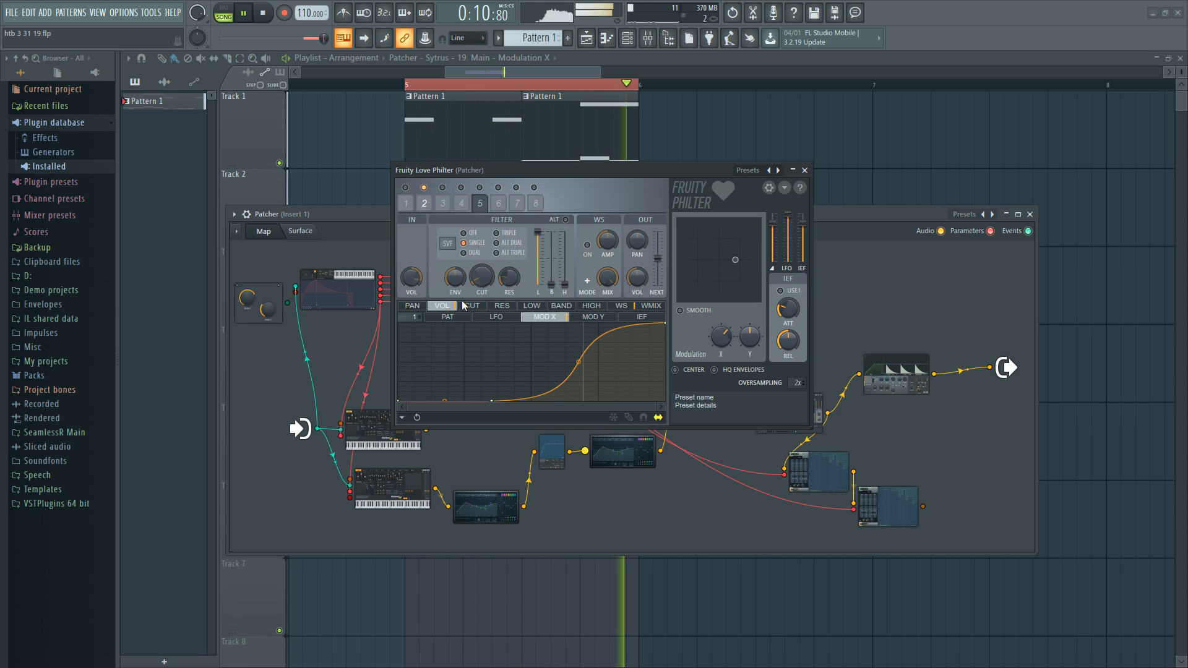
key(space)
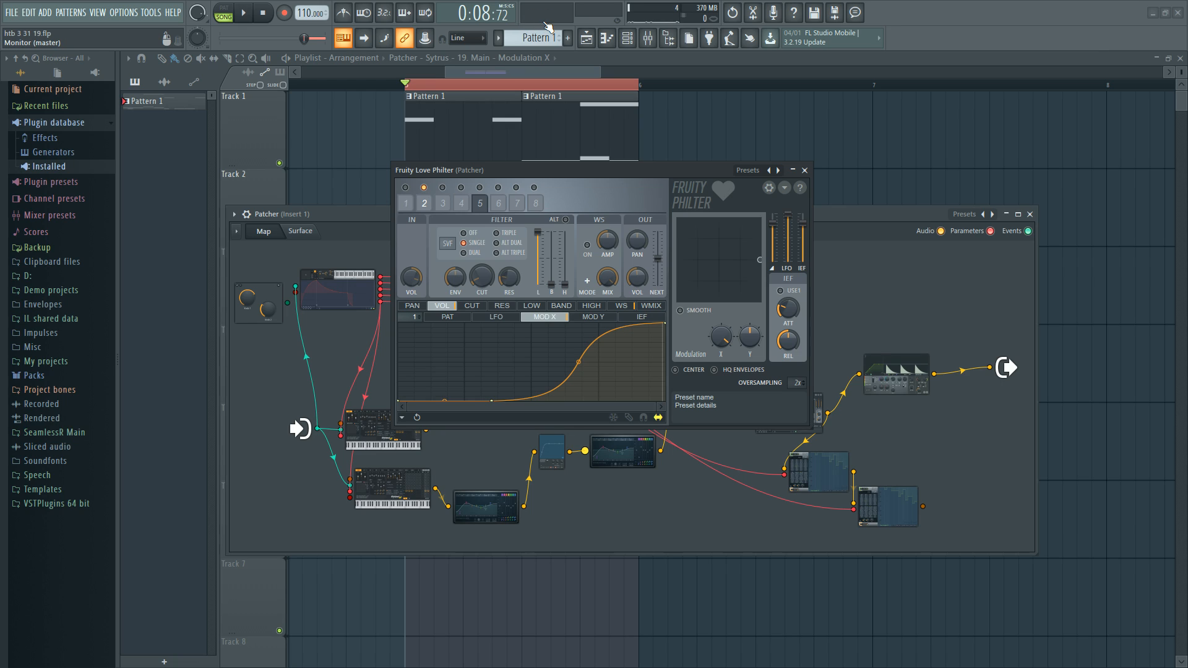
Step: Disable unit 2 and enable units 3 and 4 of Love Philter
click(443, 188)
click(424, 187)
click(461, 187)
Step: Compare the filter settings and volume Mod X curves of all five units, finishing on unit 3
click(443, 203)
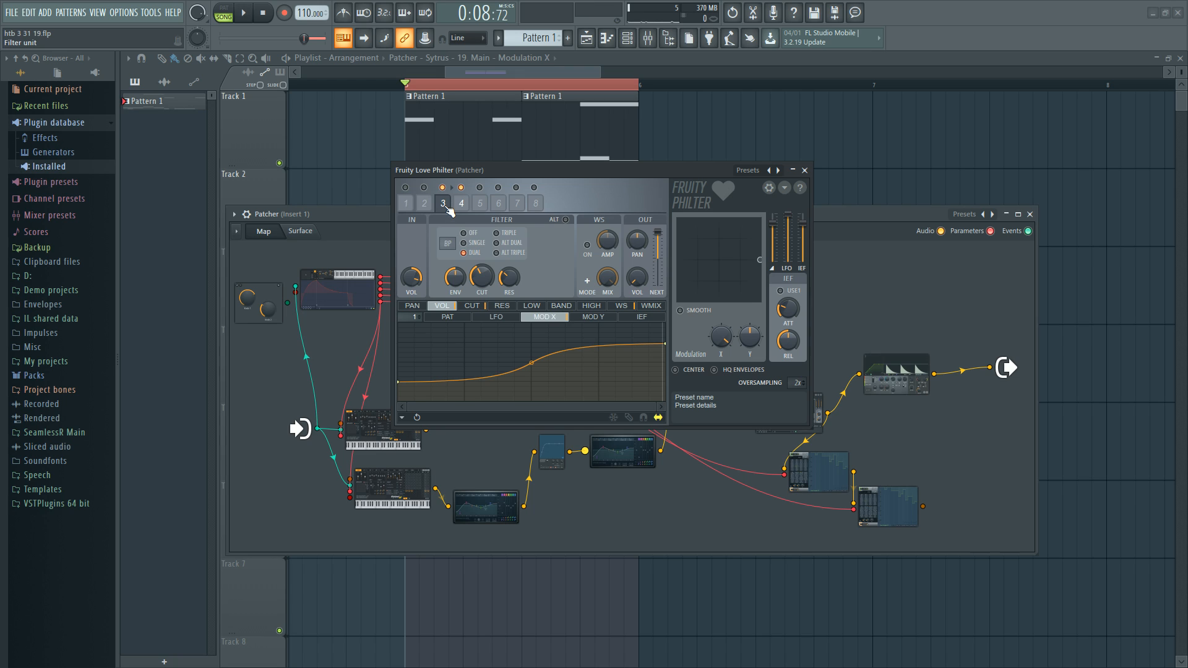
click(462, 205)
click(444, 206)
click(423, 208)
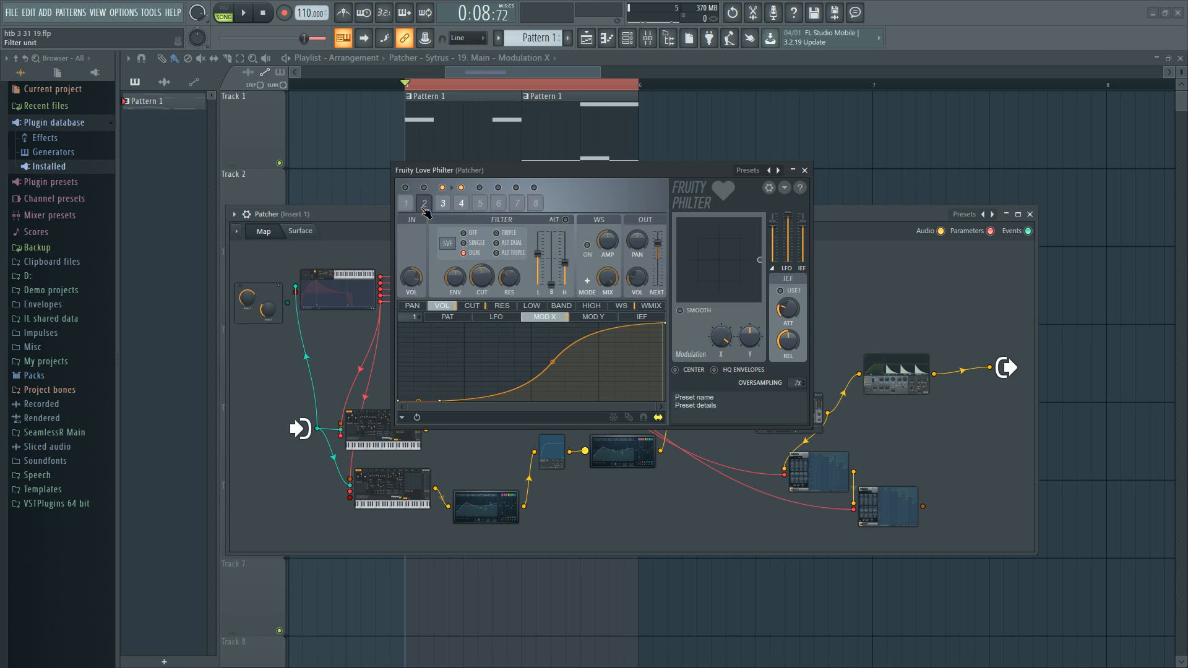
click(405, 204)
click(480, 205)
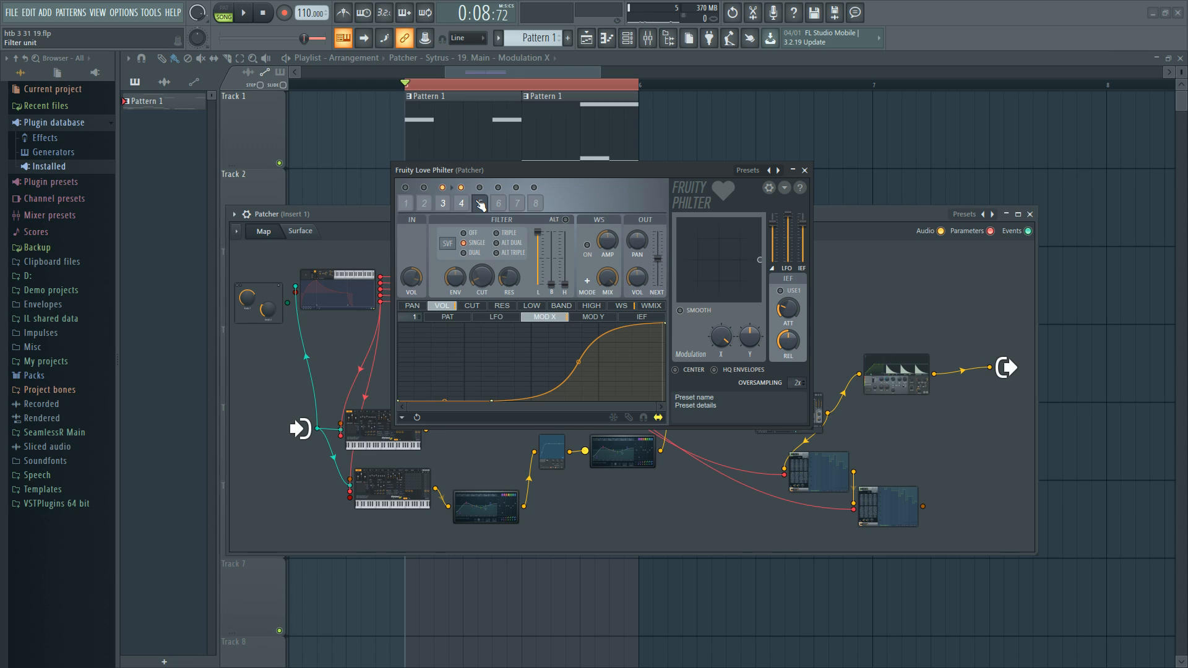
click(442, 204)
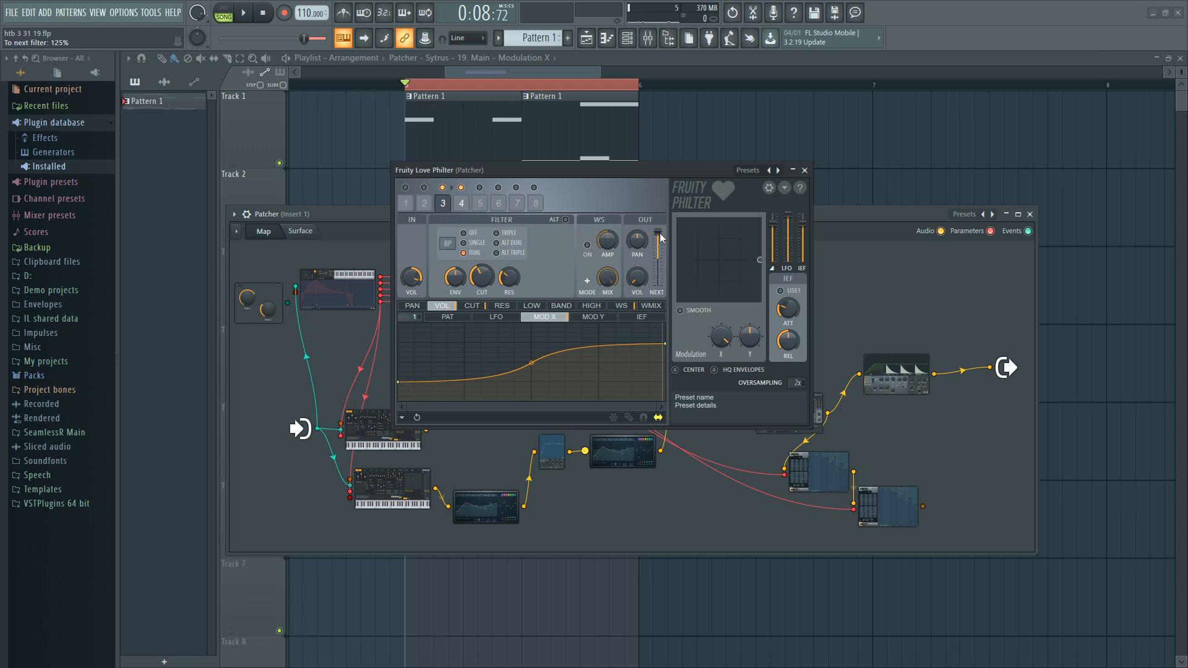
Step: Try out unit 3's send level to the next filter and its output volume
mouse_move(657, 234)
mouse_down()
mouse_move(658, 285)
mouse_move(658, 232)
mouse_up()
mouse_move(660, 233)
mouse_down()
mouse_move(661, 288)
mouse_move(659, 233)
mouse_up()
mouse_move(638, 276)
mouse_down()
mouse_move(644, 295)
mouse_move(640, 270)
mouse_move(658, 287)
mouse_up()
drag(658, 287, 658, 233)
drag(637, 277, 636, 287)
Step: Review the output and volume modulation settings of units 5, 1 and 3, finishing on unit 4
click(477, 205)
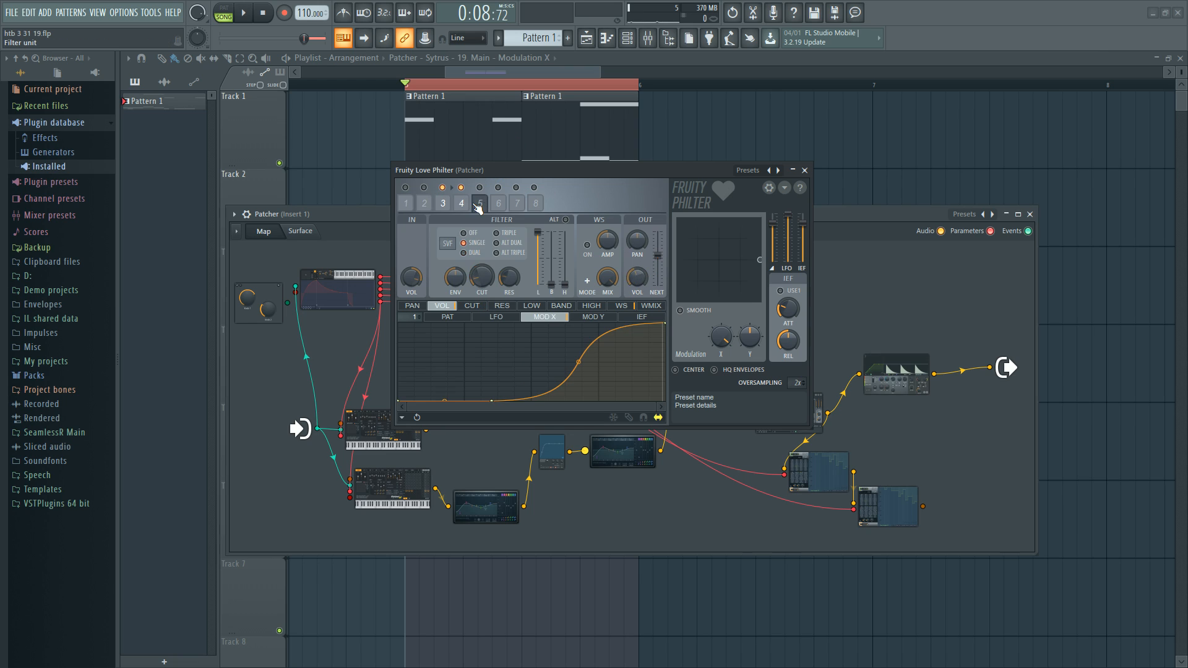
click(424, 204)
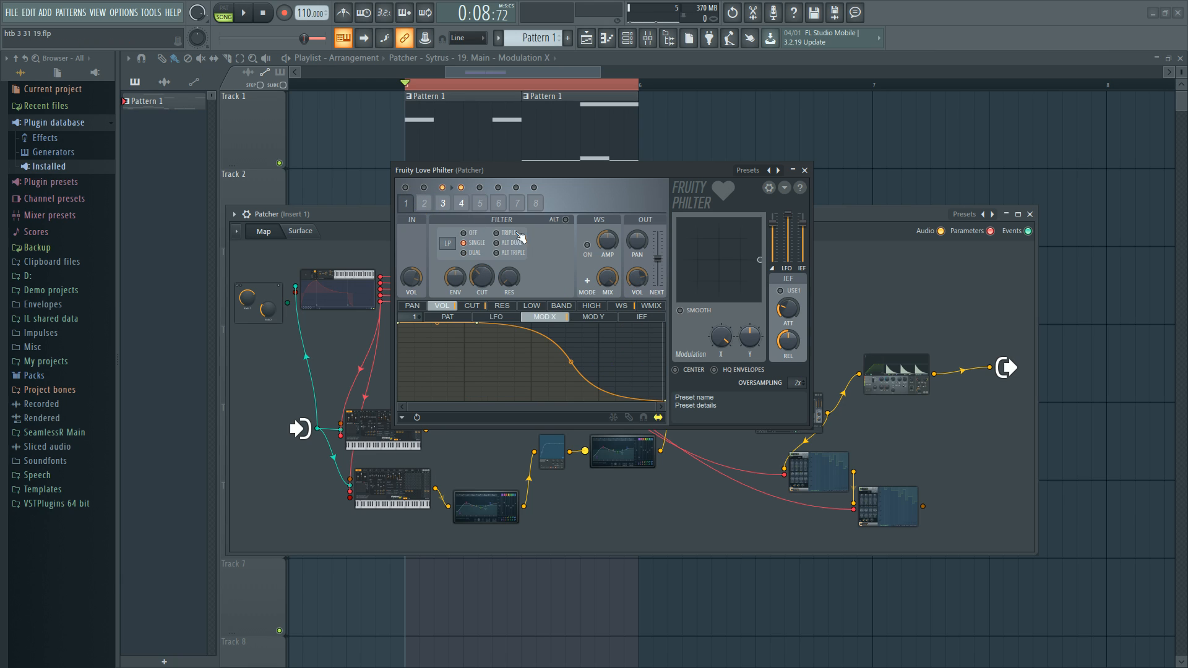
click(462, 204)
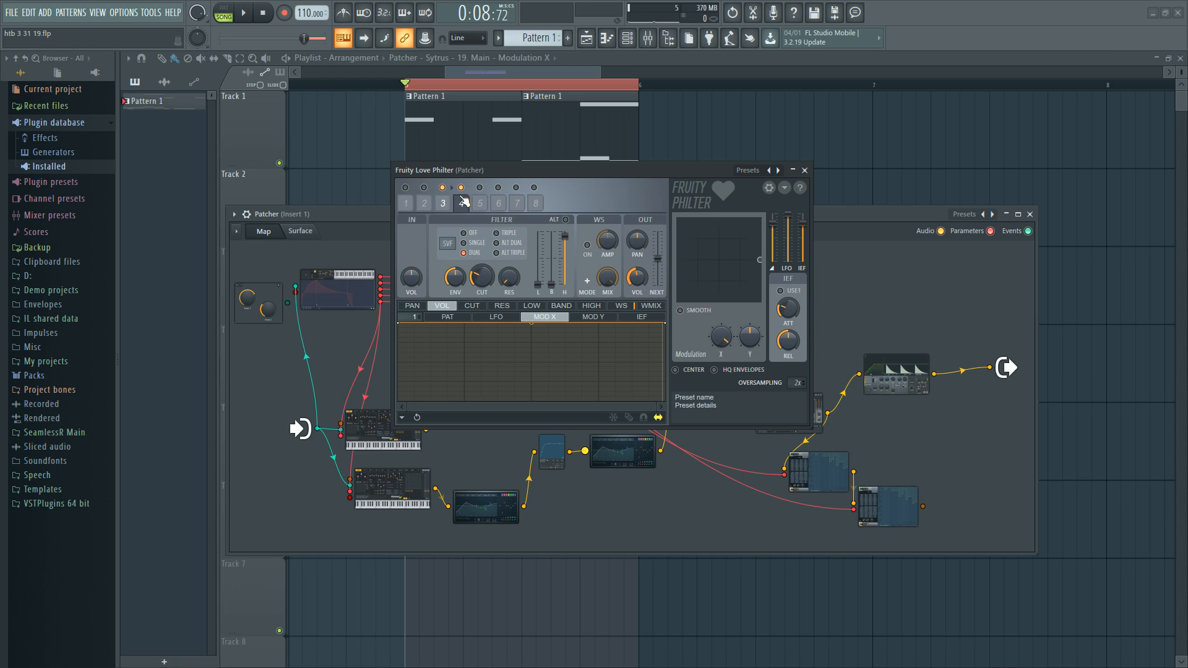
click(443, 203)
click(462, 205)
Step: Compare the playing loop with unit 4's filter mode set to Off and restored to Dual
key(space)
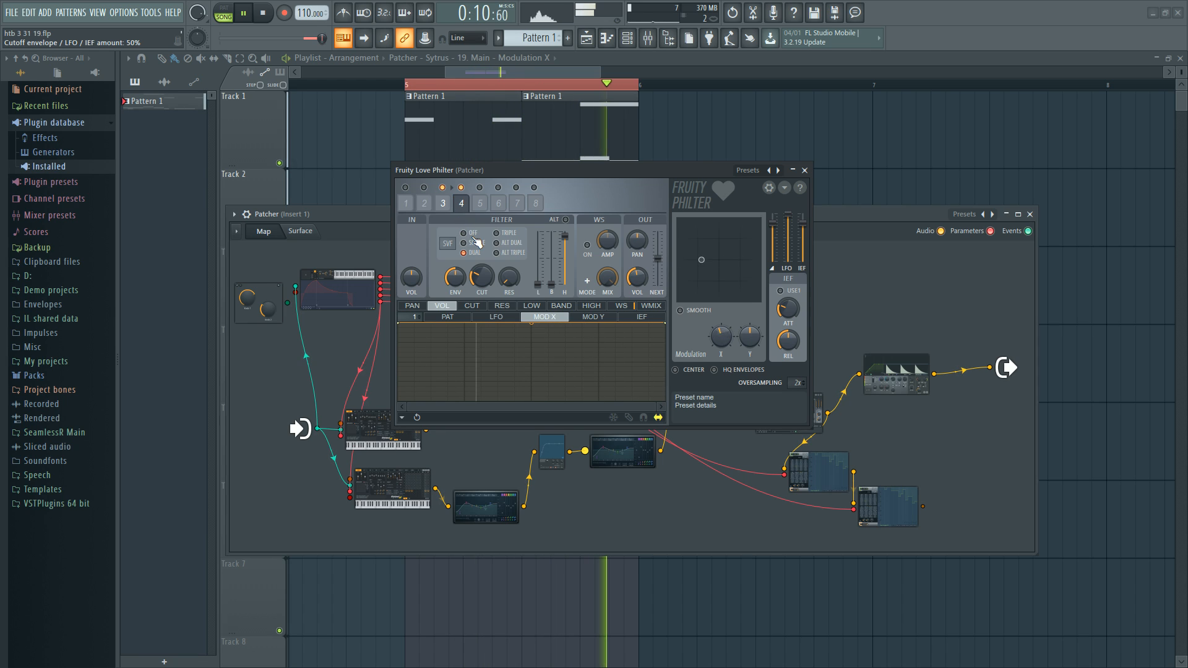
click(472, 233)
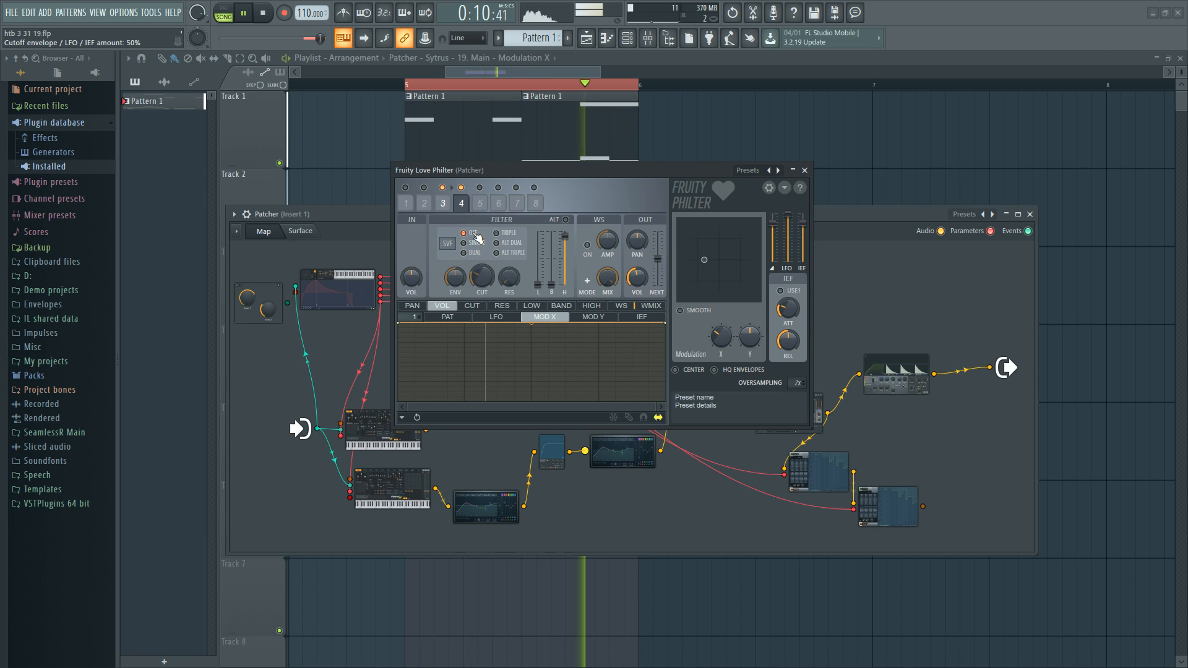
key(space)
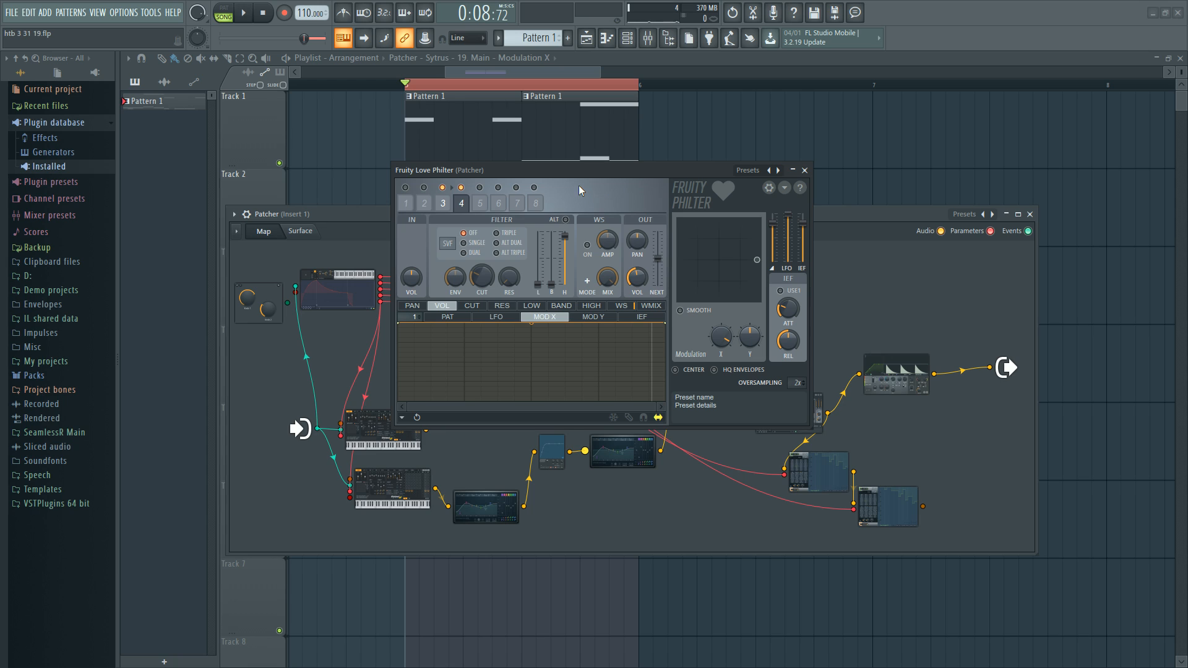
key(space)
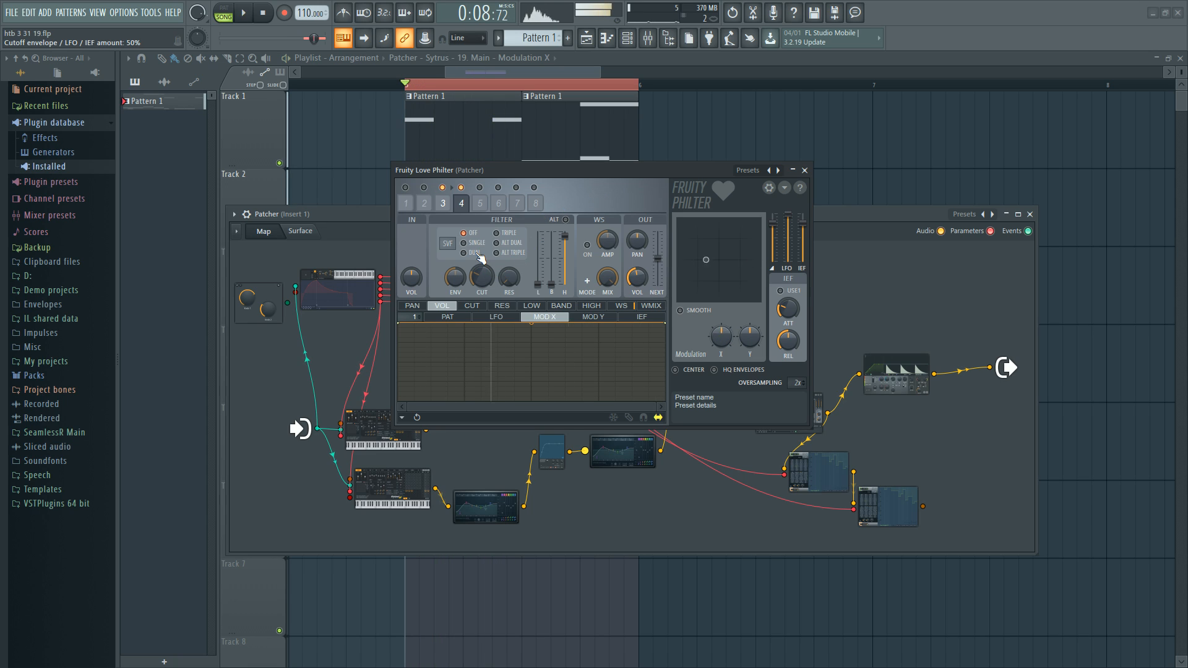
click(478, 254)
key(space)
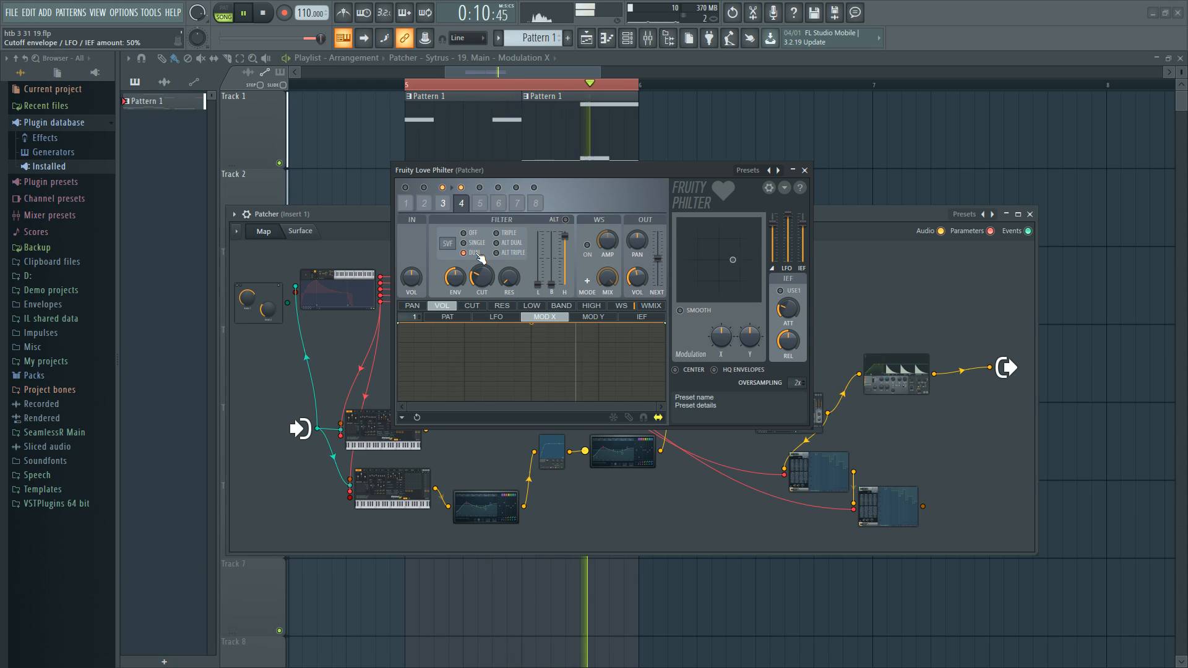
Step: Enable unit 5 in Love Philter alongside units 3 and 4 and audition the loop
key(space)
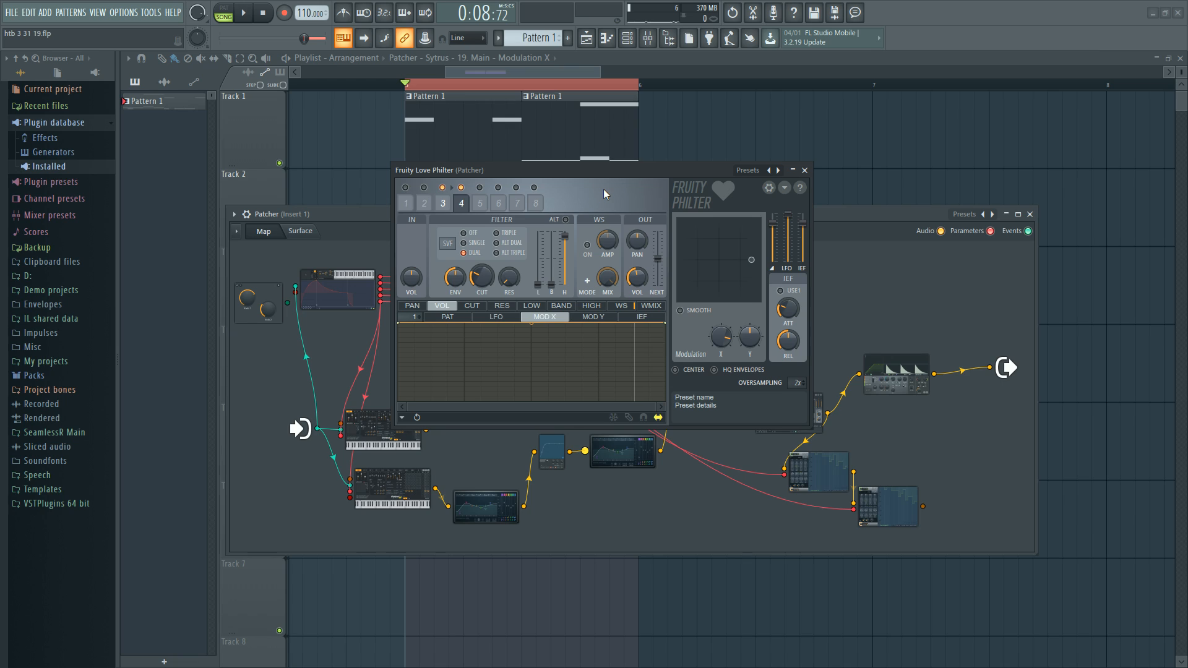
click(479, 187)
key(space)
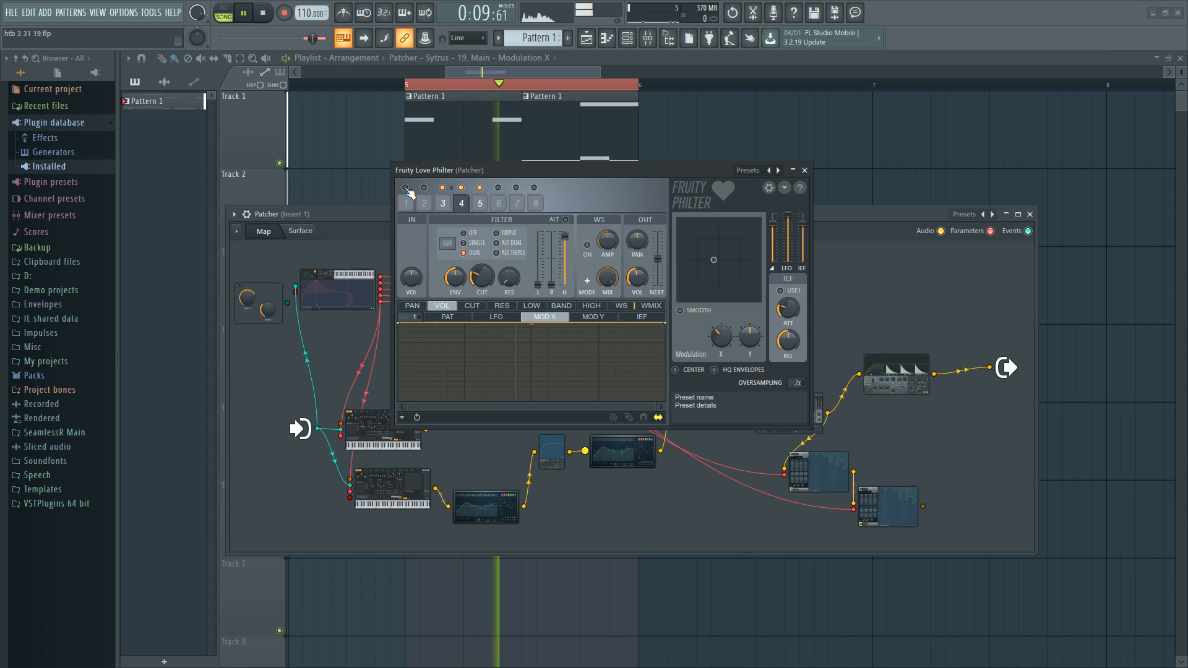
key(space)
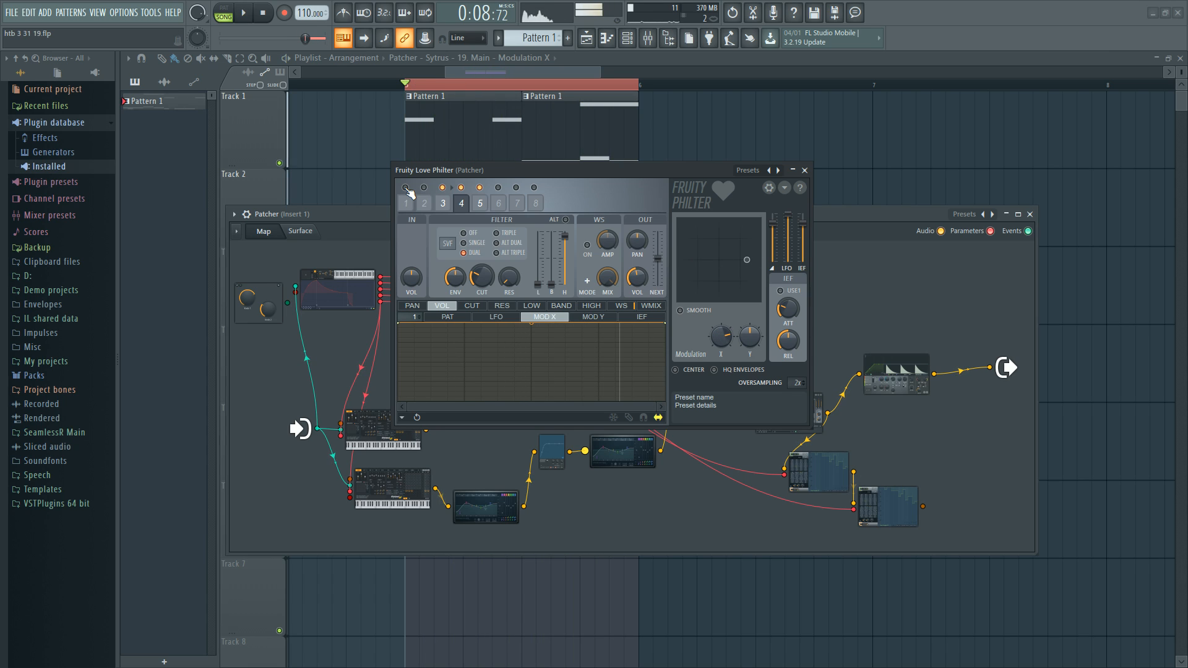
Step: Enable unit 1 and unit 2 one after the other, auditioning the loop after each addition
click(405, 188)
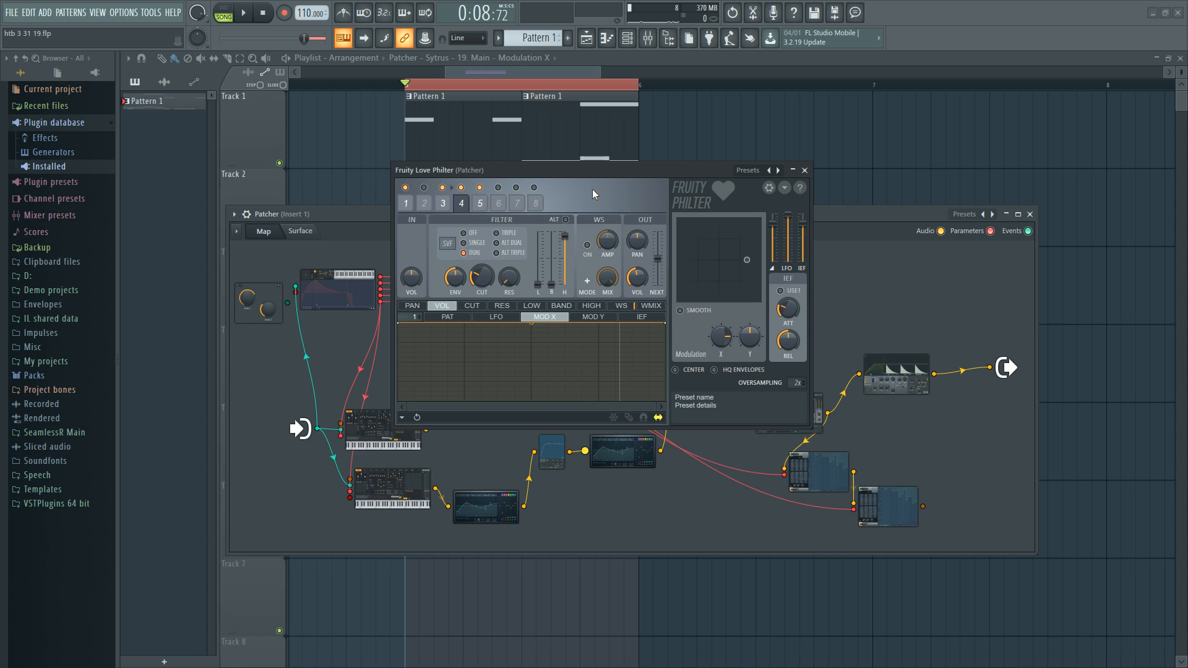
key(space)
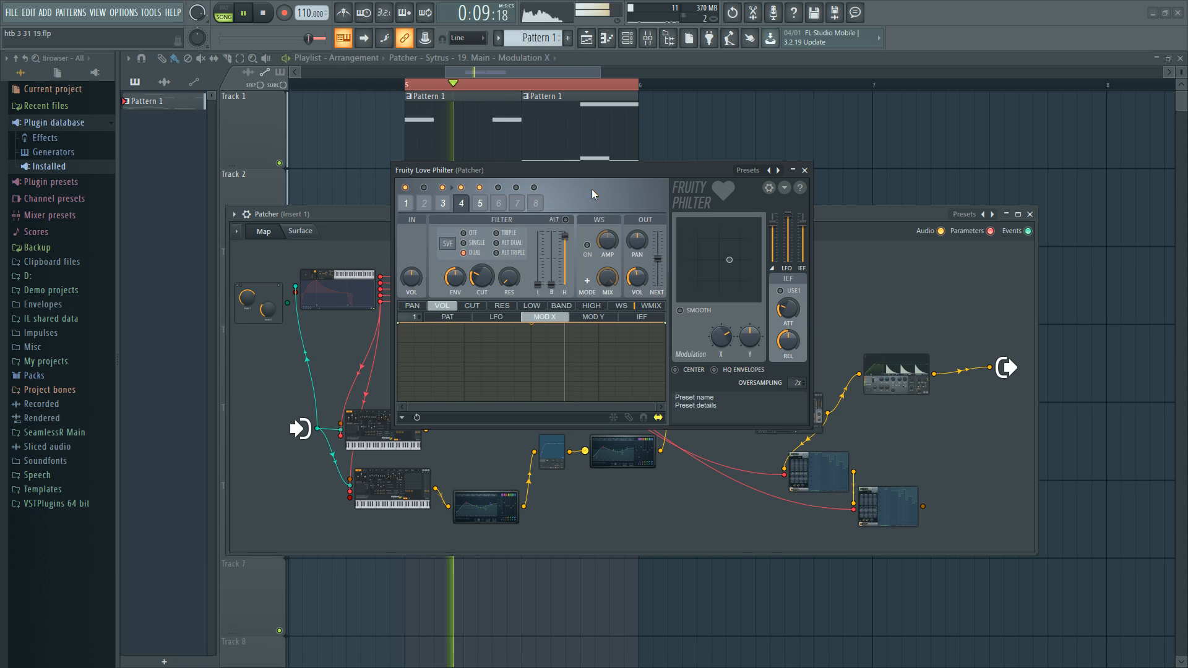
key(space)
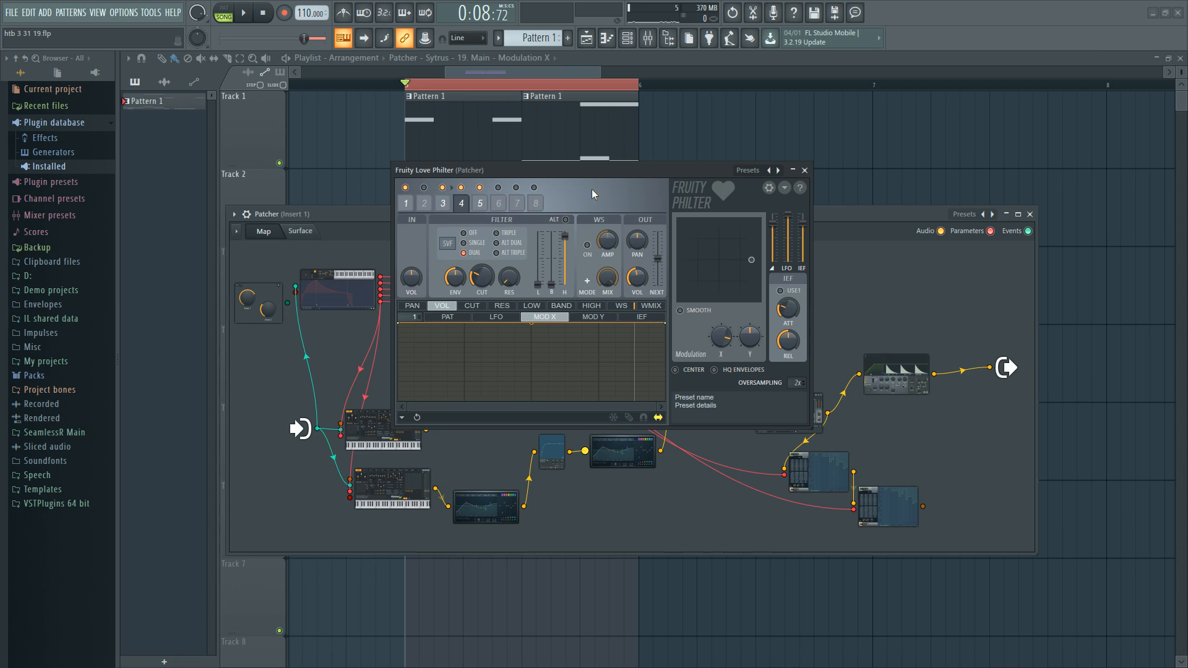
click(424, 187)
key(space)
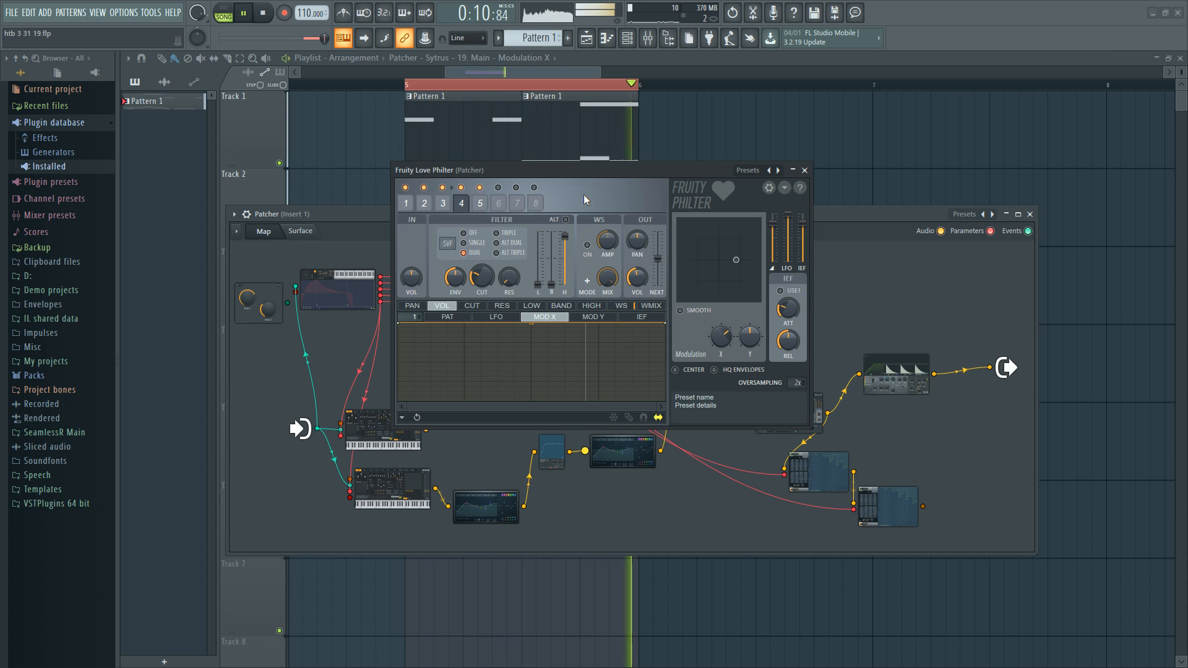
Step: Compare the playing loop with different units muted, finishing with units 1 to 4 on and unit 5 off
click(461, 187)
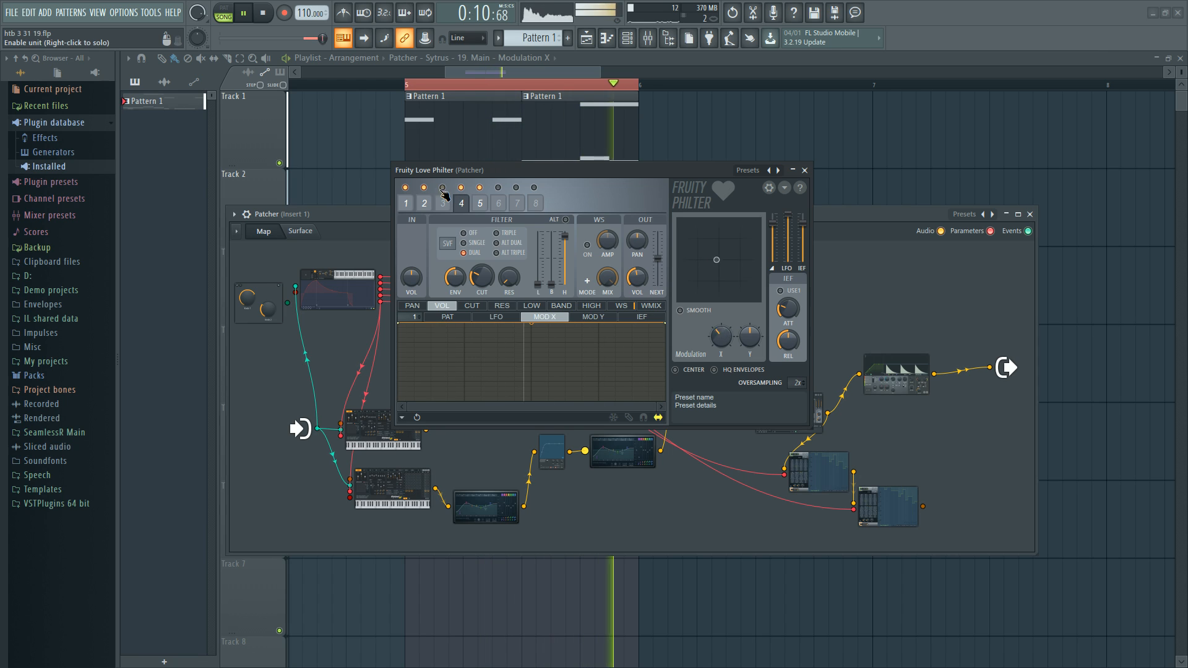
click(480, 188)
click(406, 188)
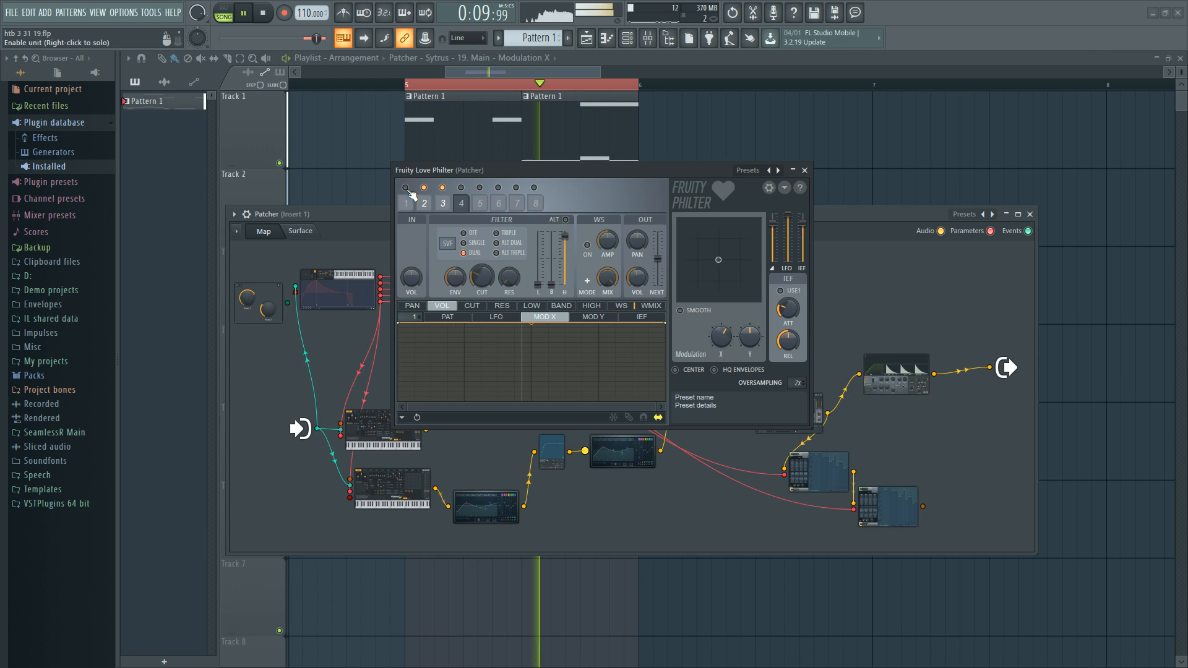
click(461, 188)
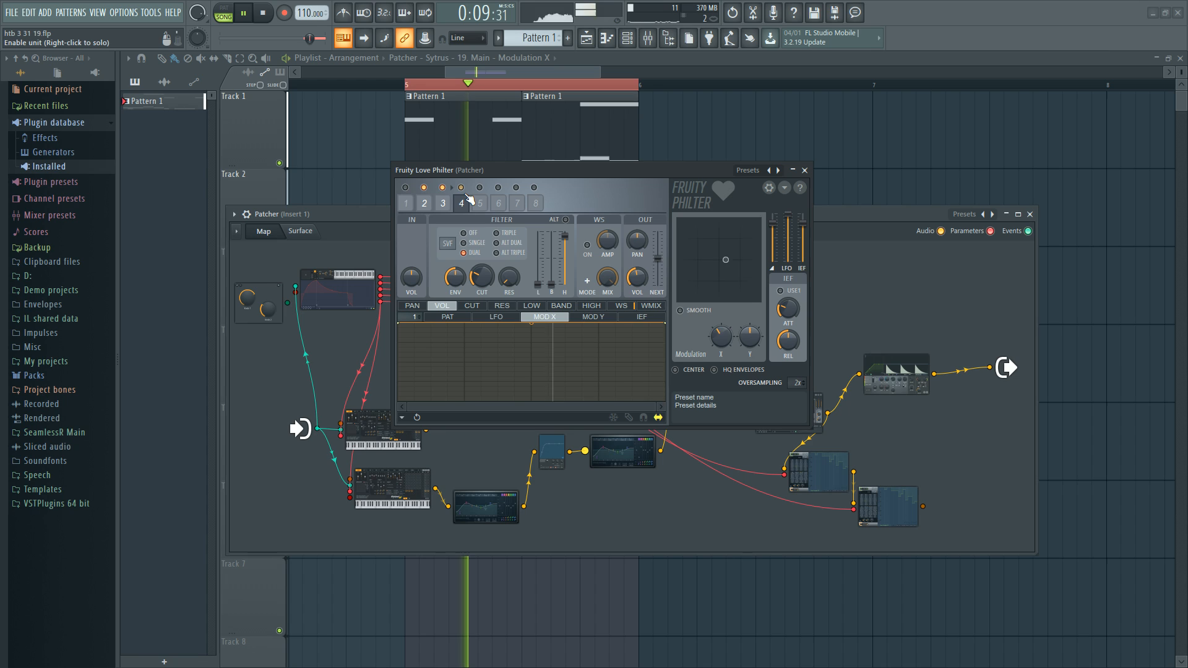
click(406, 188)
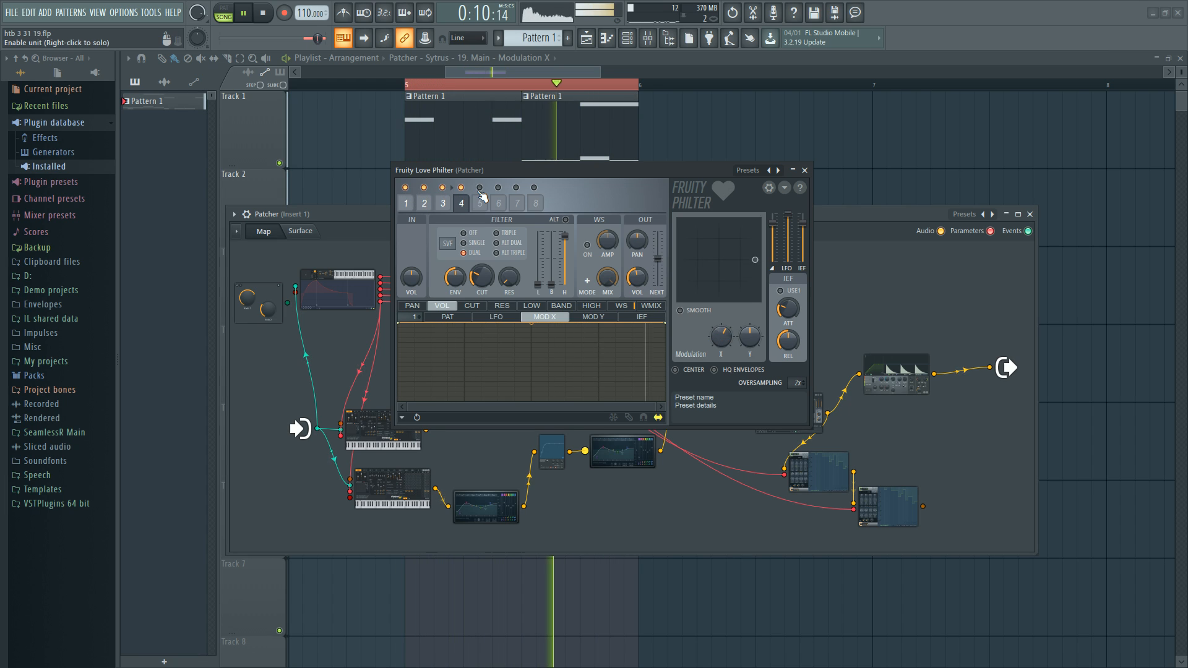
key(space)
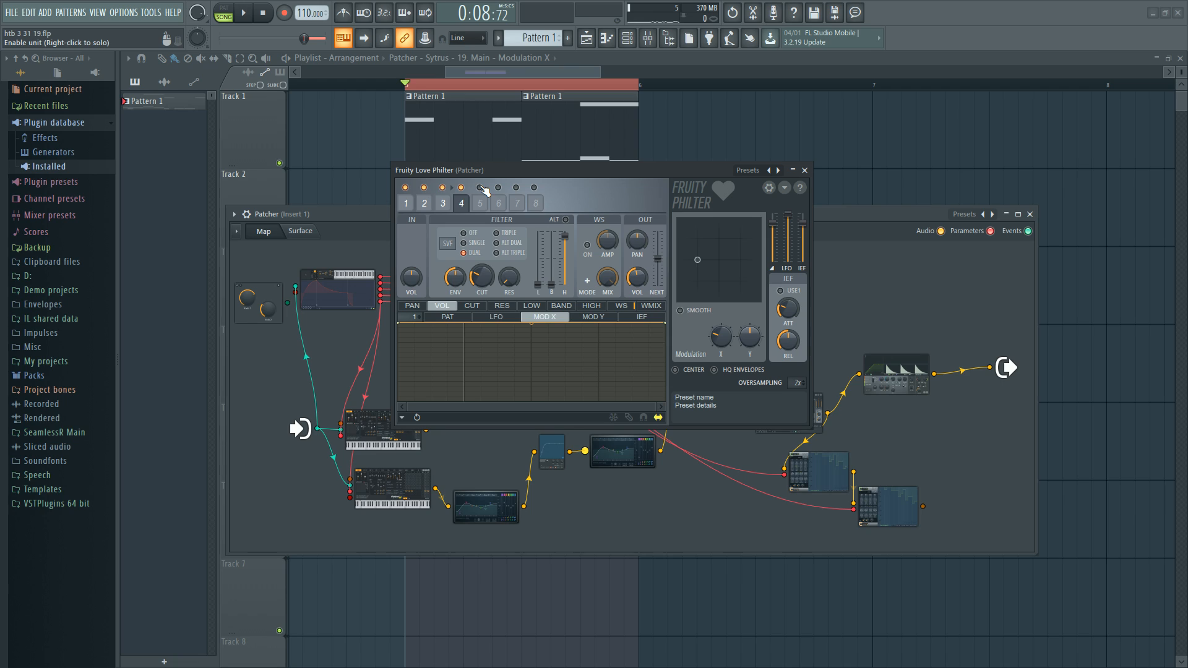
Step: Try unit 1's volume Mod X curve with its end point raised to maximum, audition it, and restore the falling curve
click(407, 203)
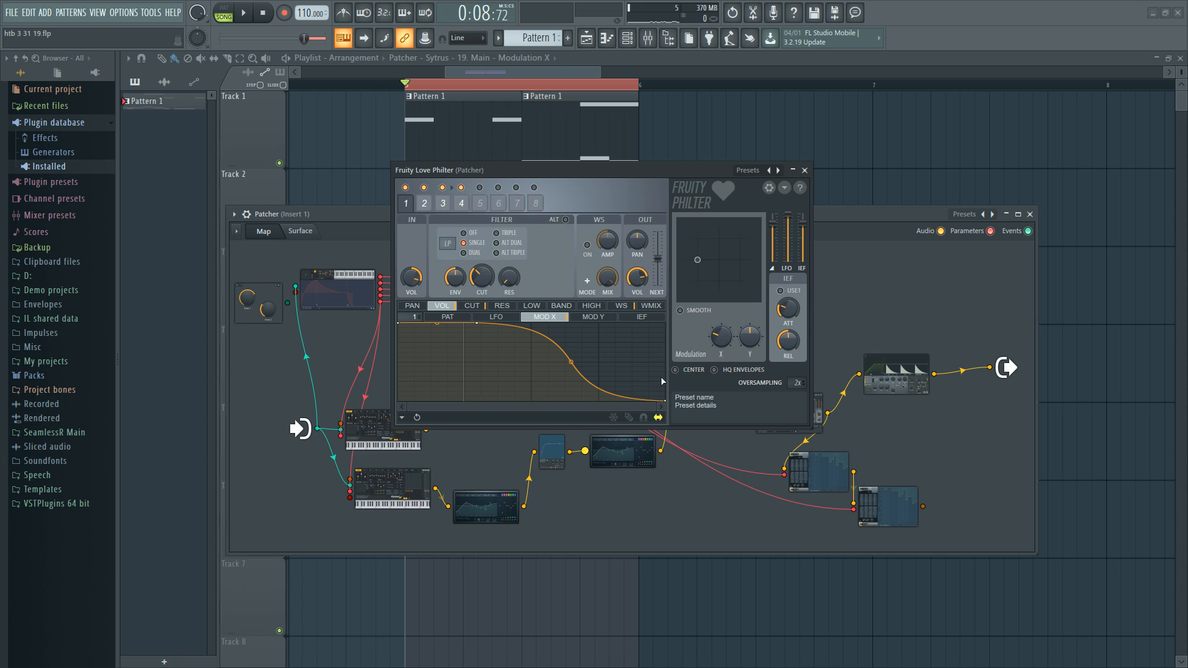
drag(665, 401, 664, 287)
key(space)
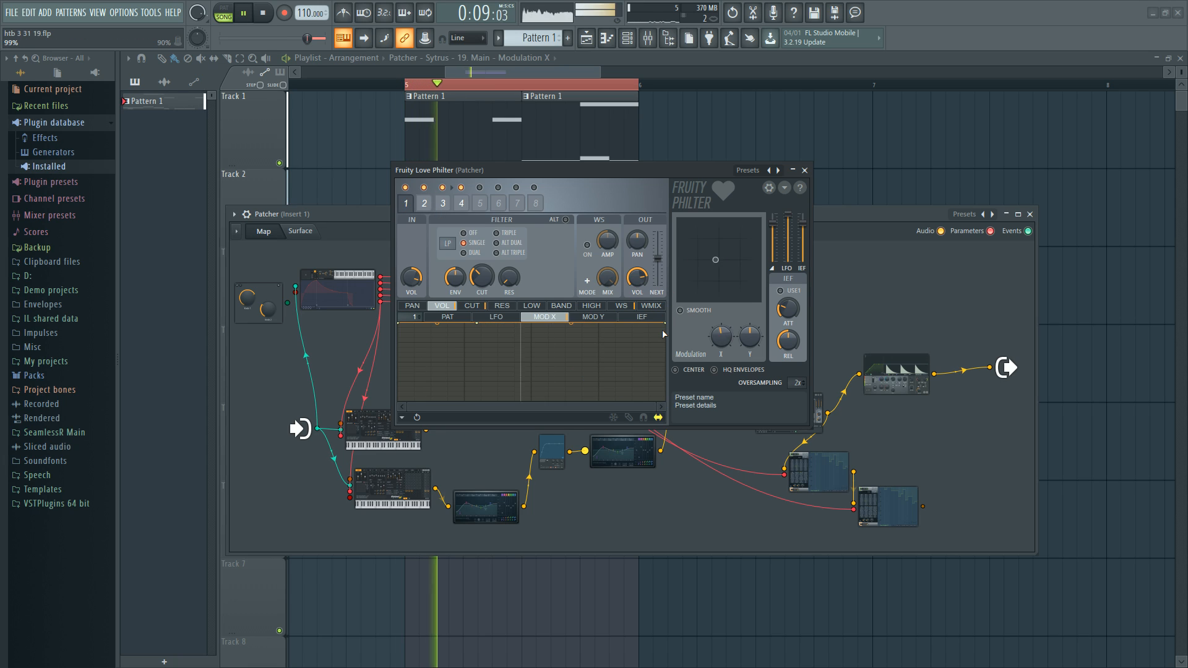
key(space)
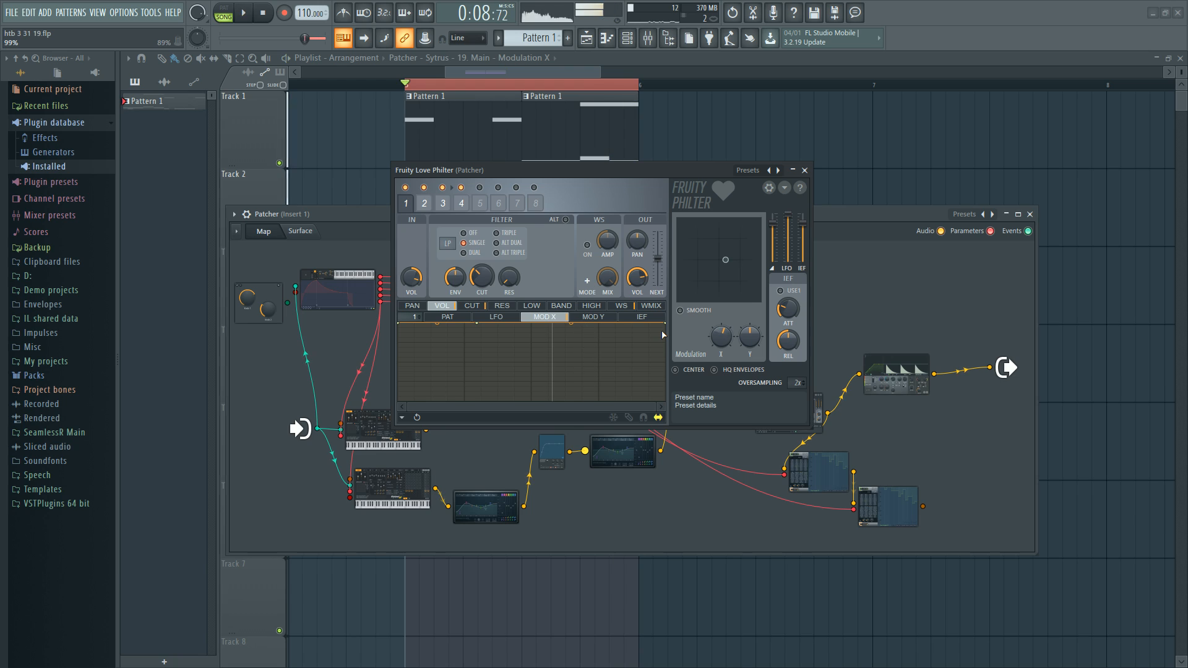
drag(664, 326, 665, 402)
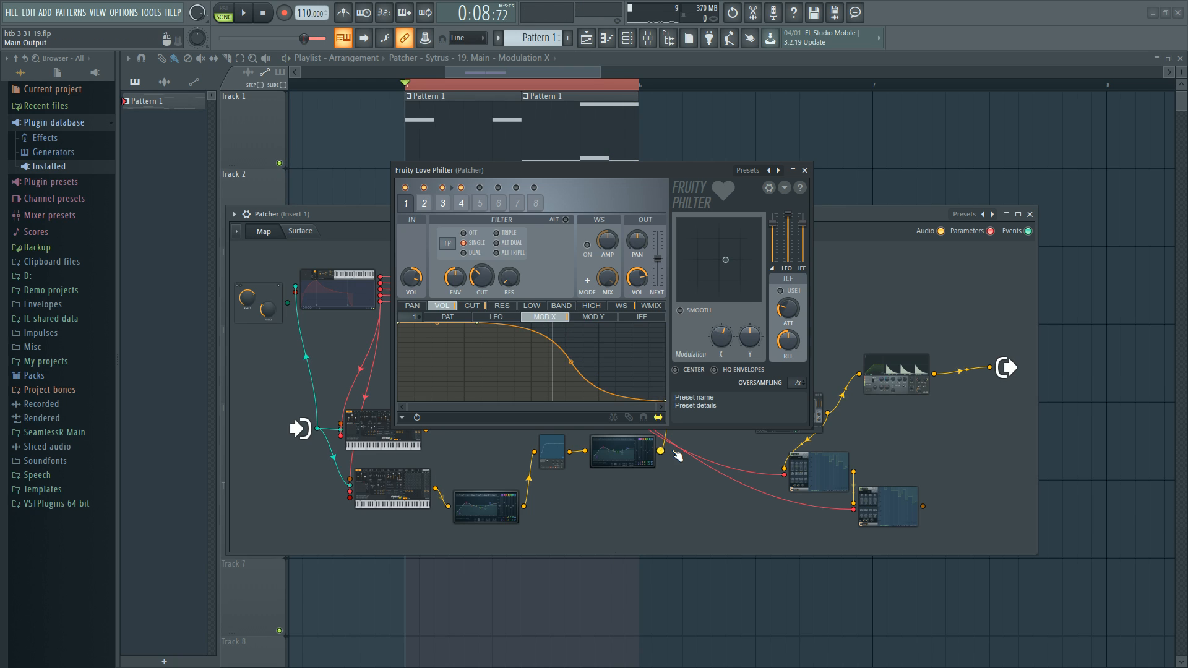
Step: Switch unit 5 back on, review the volume Mod X curves of units 5 and 2, and play the loop
click(481, 204)
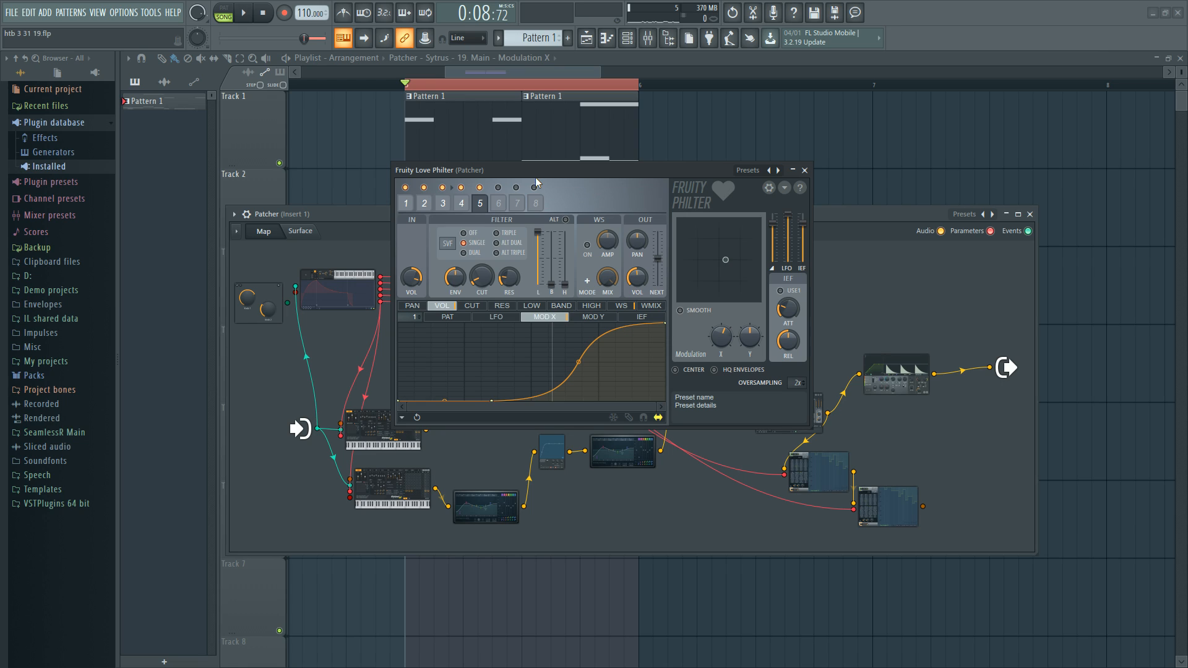
click(425, 204)
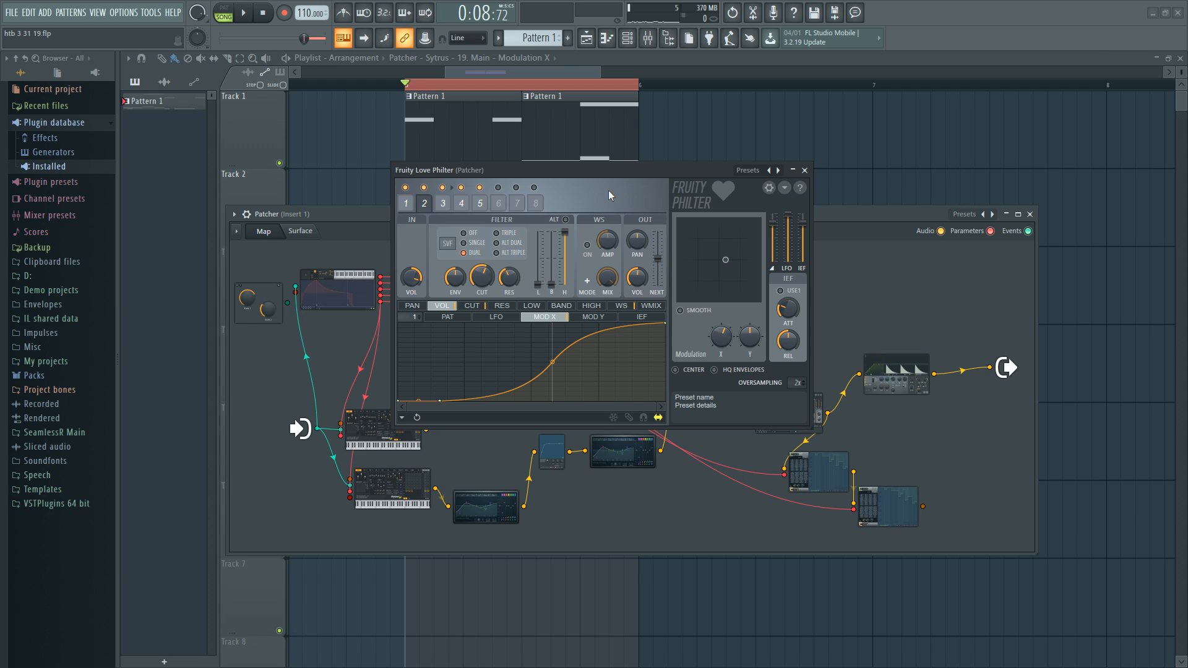
key(space)
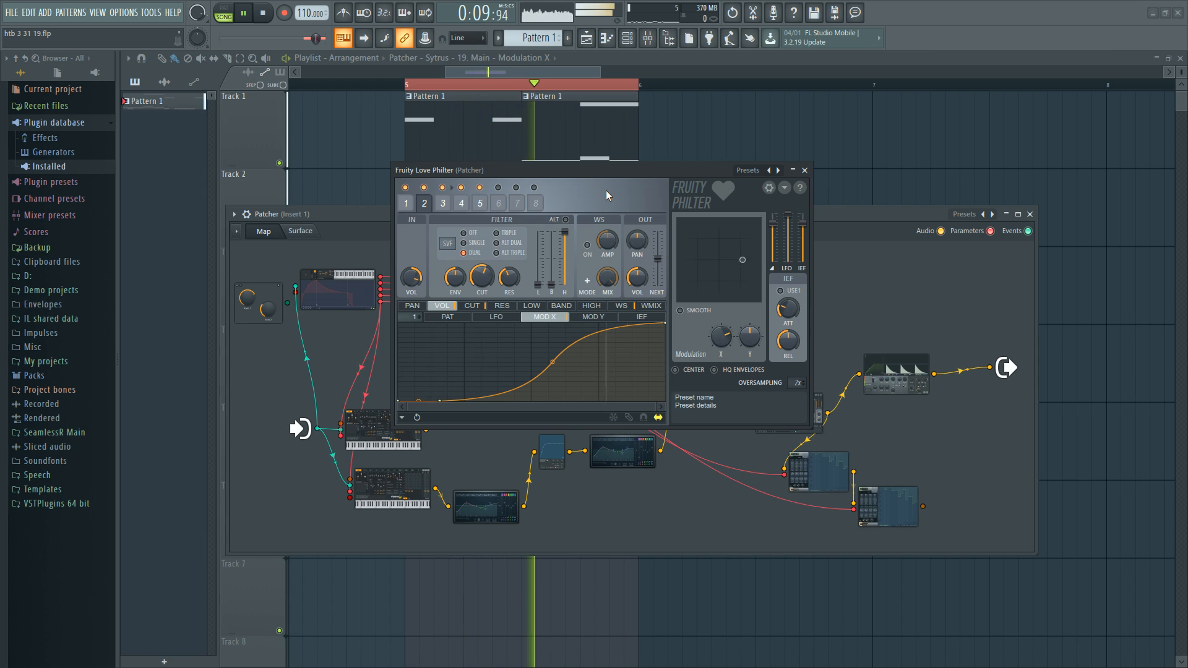
Step: Compare different on/off combinations of the five units during playback, finishing with all five enabled, and close Love Philter
click(422, 190)
click(439, 189)
click(458, 188)
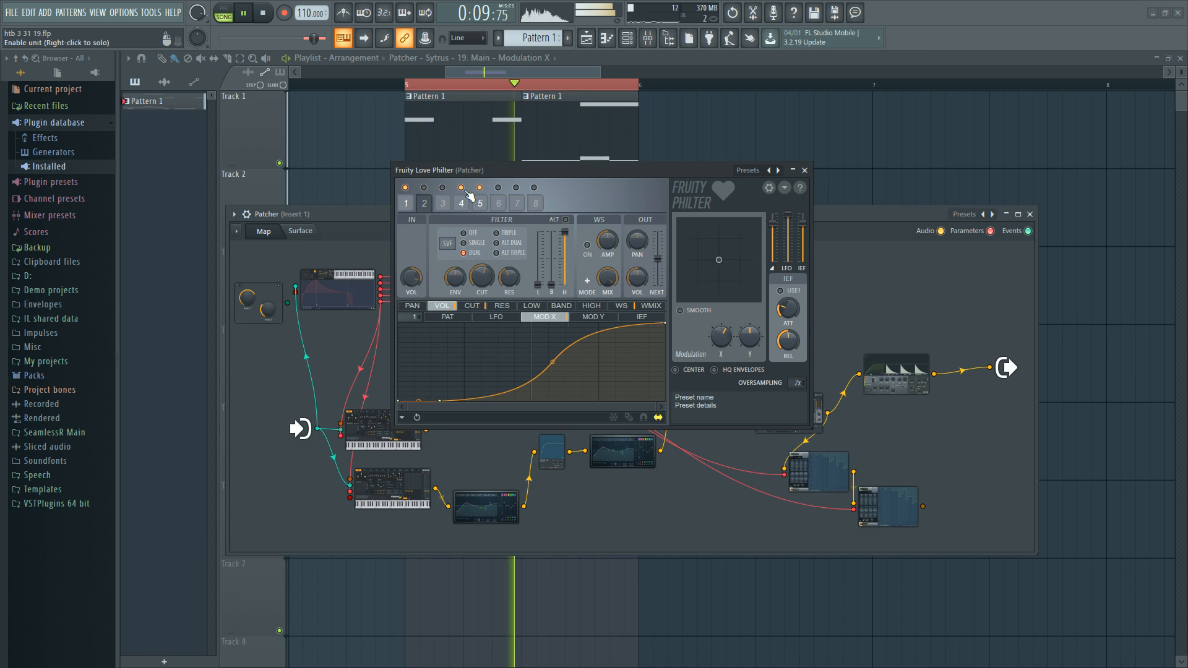
click(475, 190)
click(443, 202)
click(442, 189)
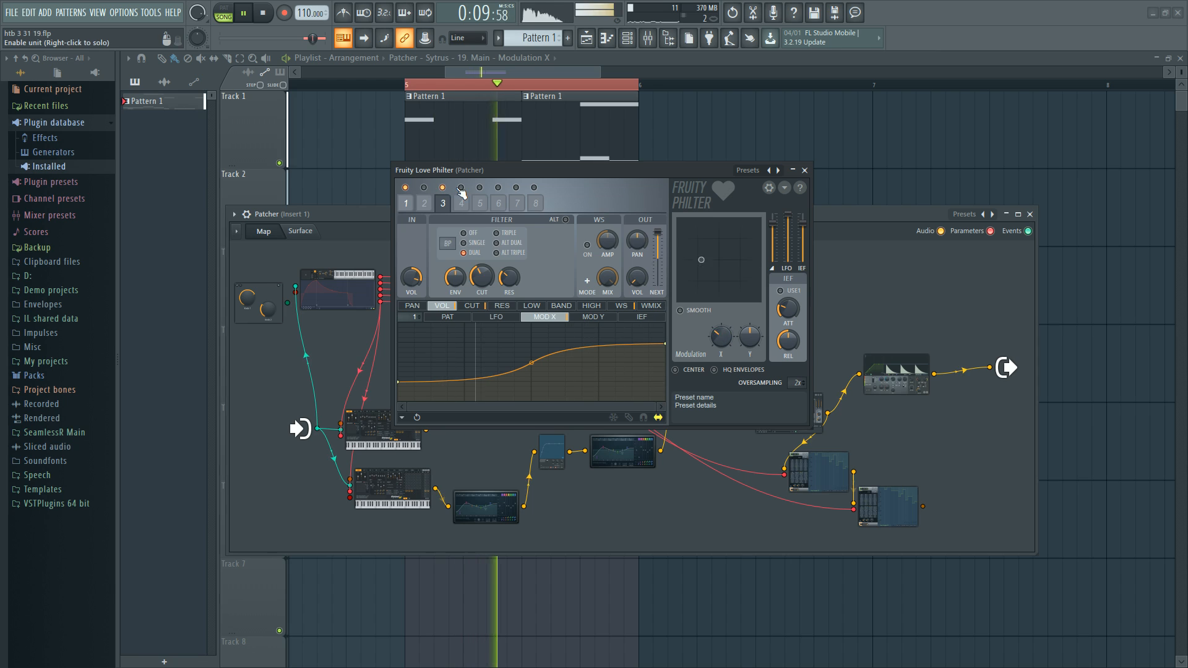
click(460, 188)
click(405, 188)
click(442, 187)
click(479, 188)
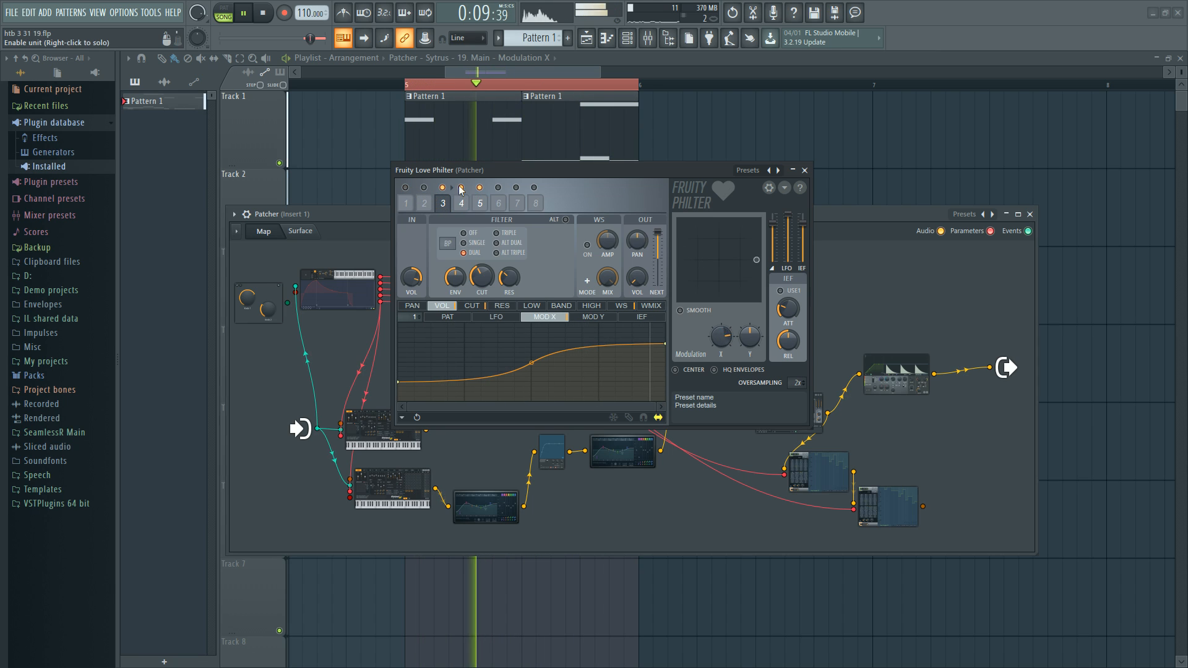
click(479, 187)
click(461, 188)
click(442, 188)
click(424, 187)
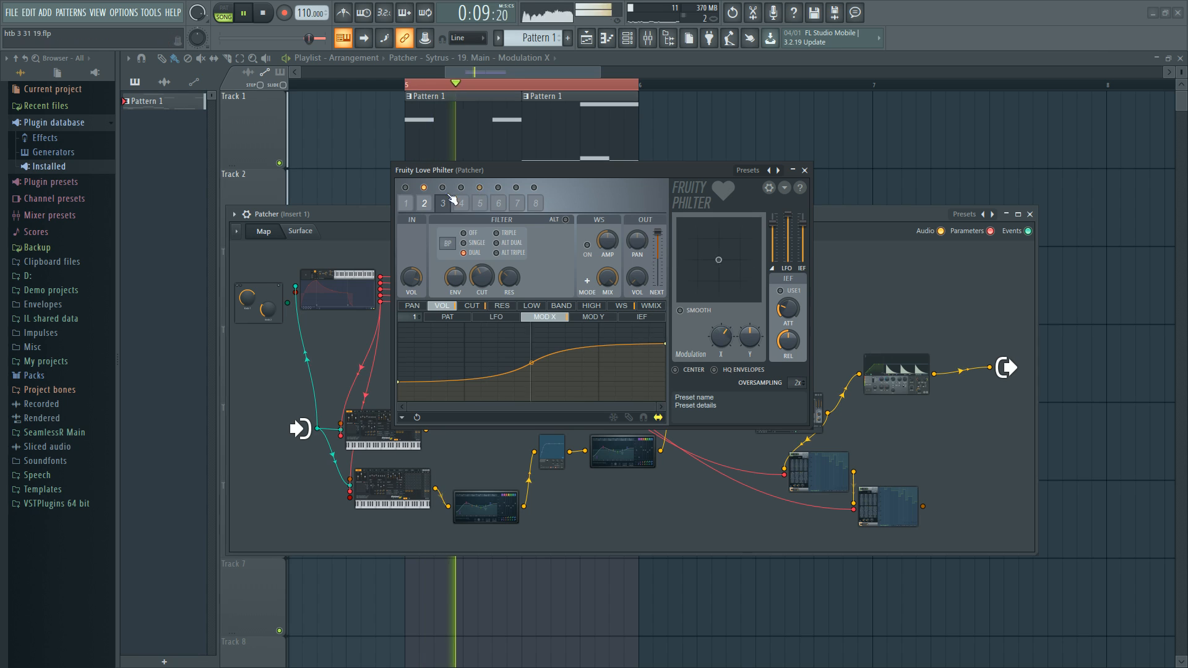
click(406, 188)
click(424, 188)
click(442, 189)
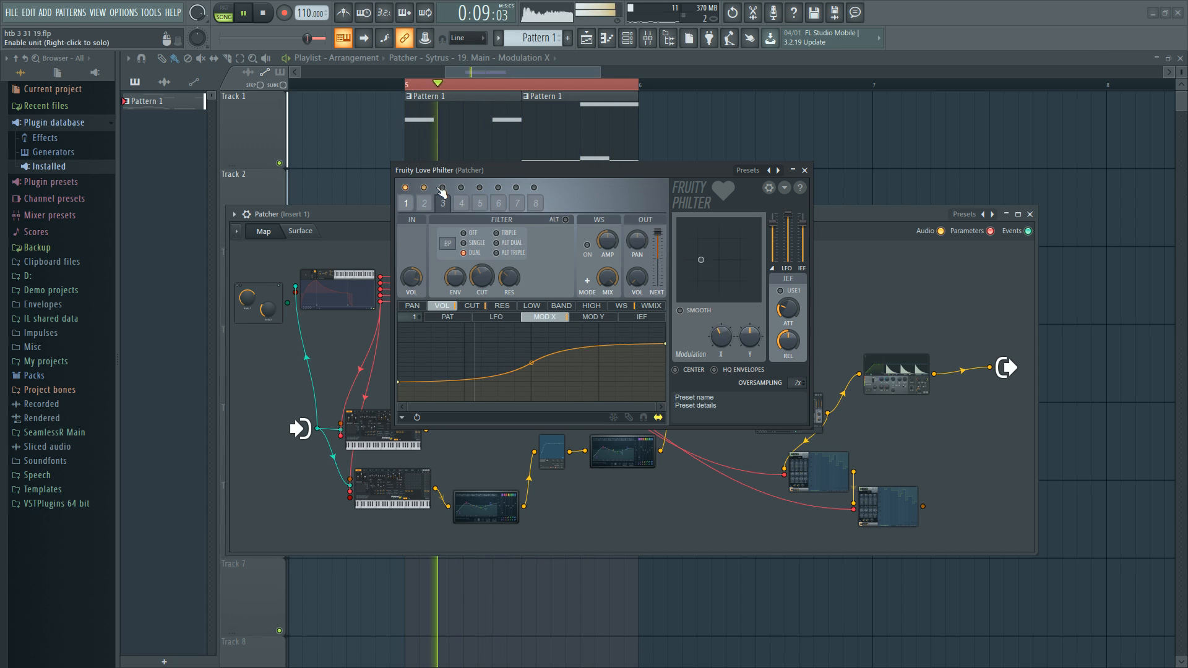
click(423, 188)
click(461, 187)
click(479, 188)
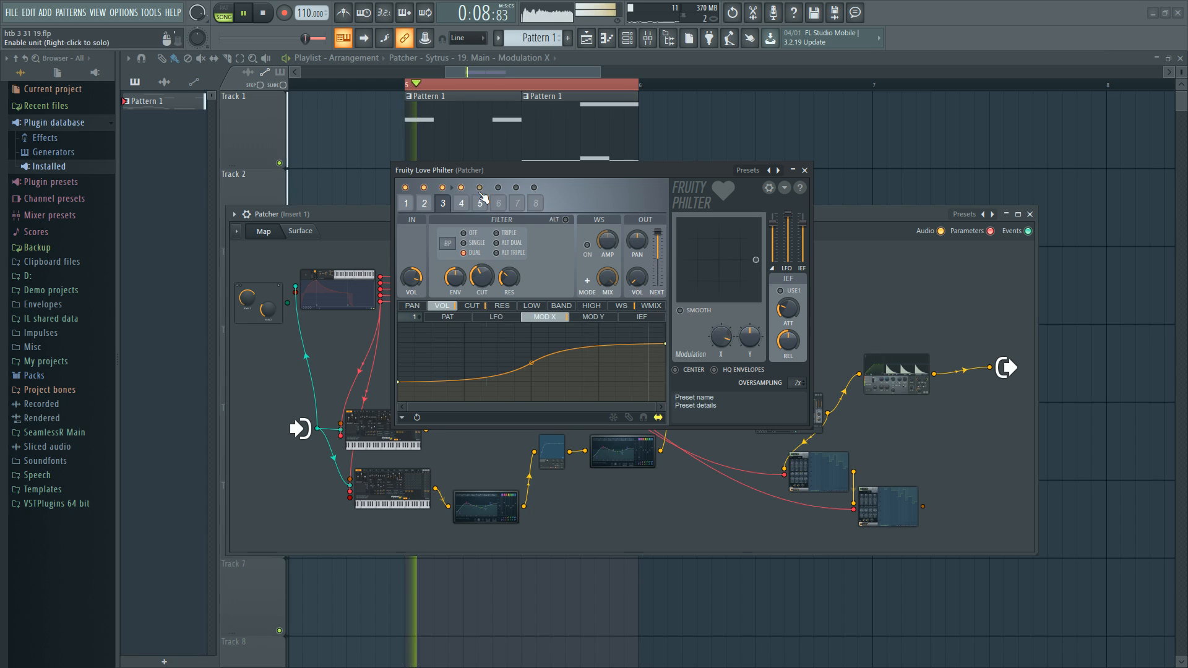
key(space)
click(804, 170)
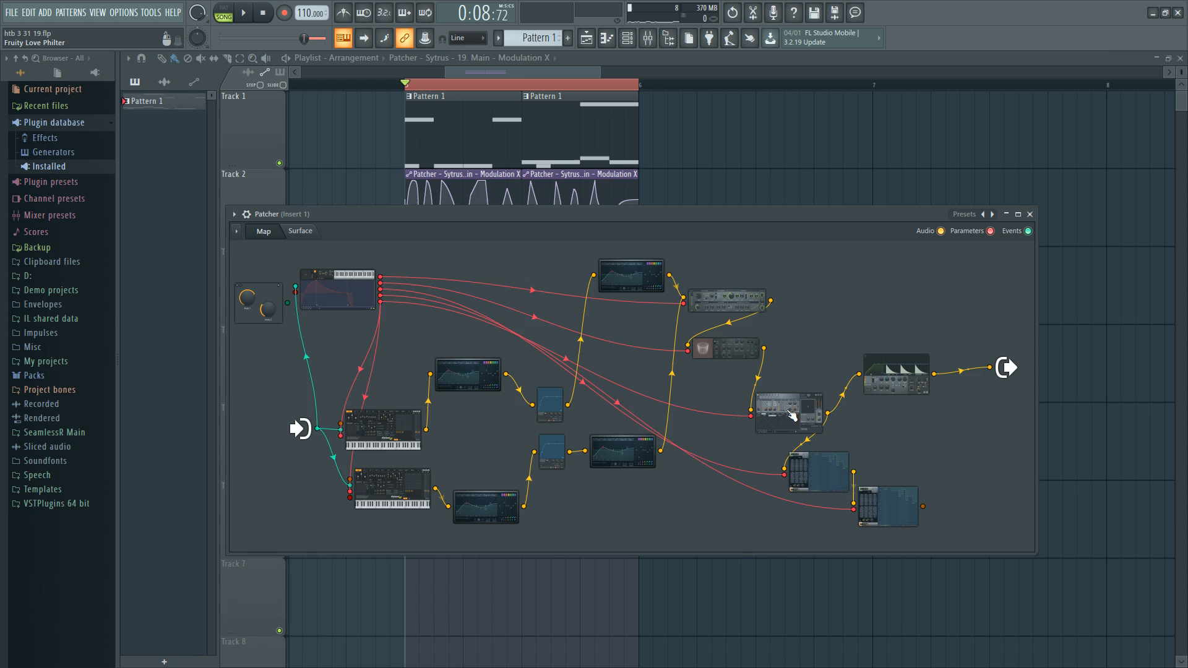
Step: Disconnect Love Philter from the final effect in the Patcher map and route Reeverb 2's output directly to the audio output
drag(791, 413, 766, 419)
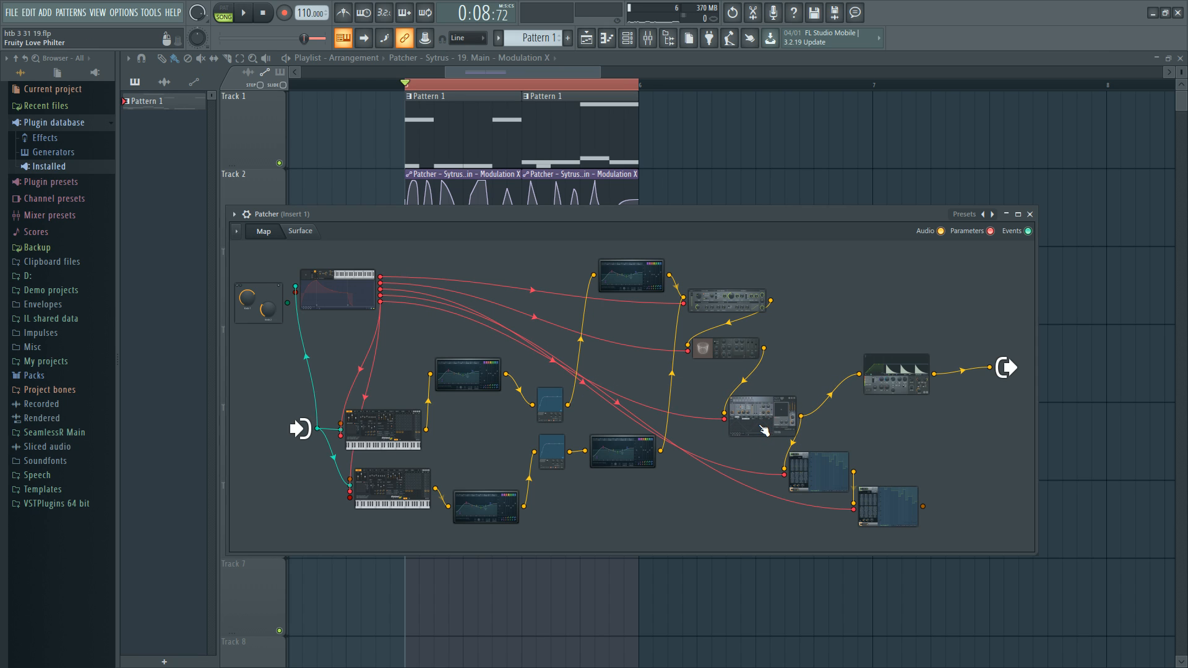
drag(827, 396, 818, 349)
drag(895, 371, 889, 411)
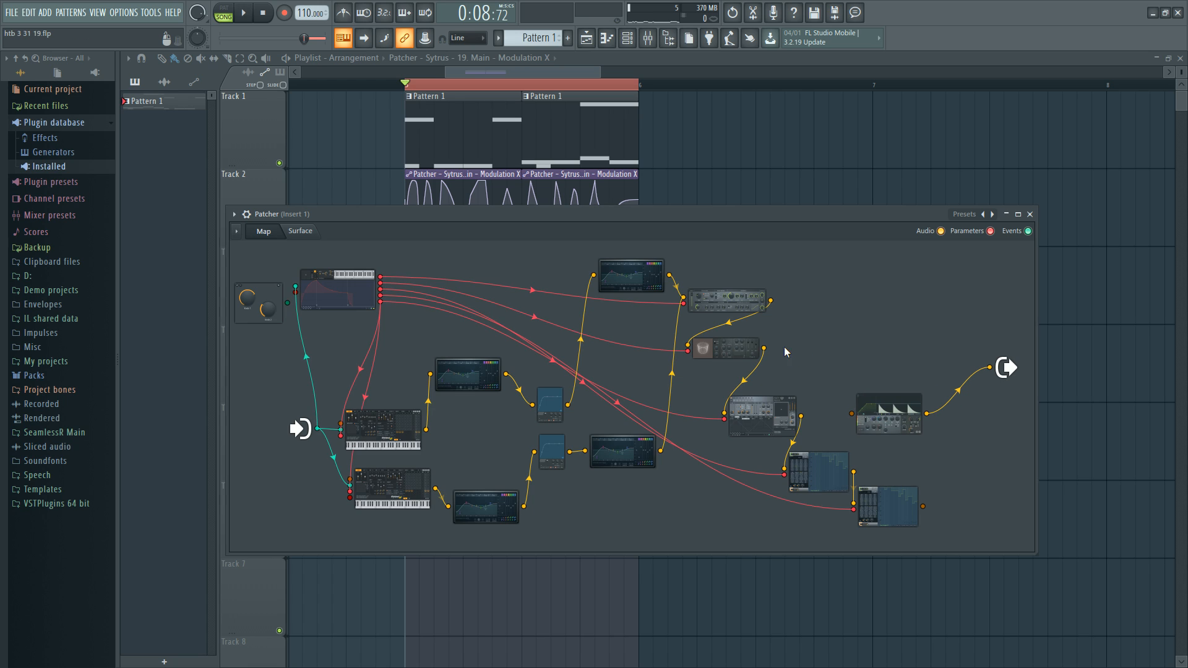
drag(764, 348, 990, 367)
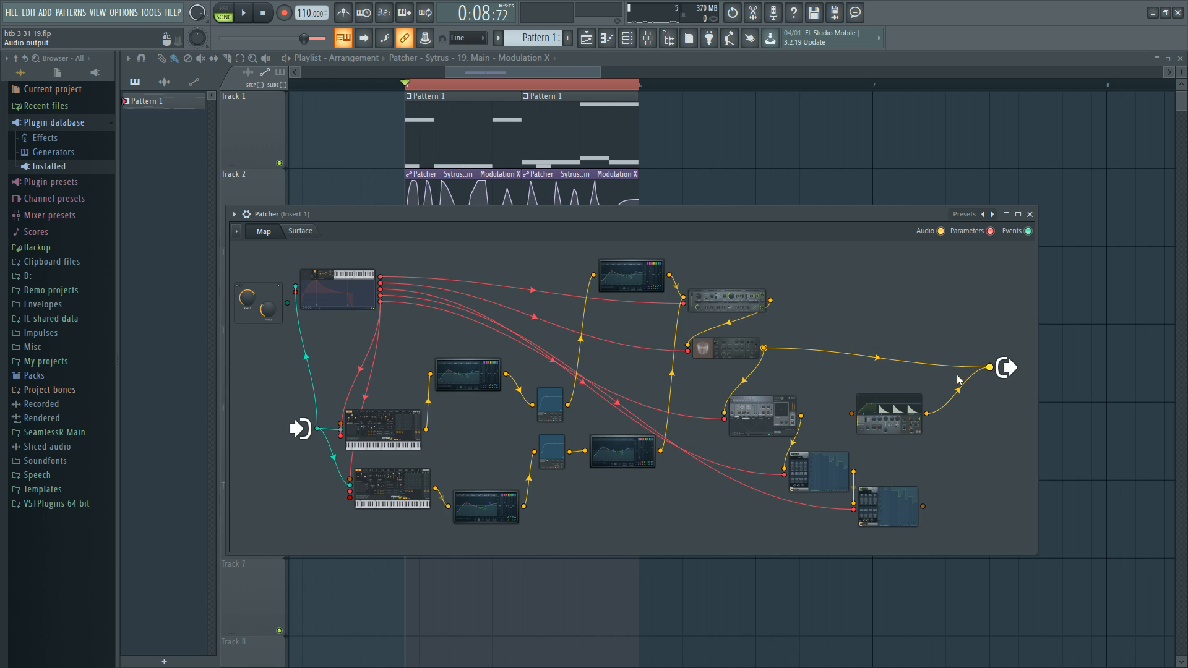
drag(910, 410, 926, 442)
Step: Review the settings of Fruity Reeverb 2 and Fruity Delay 3, closing each plugin again
double_click(739, 350)
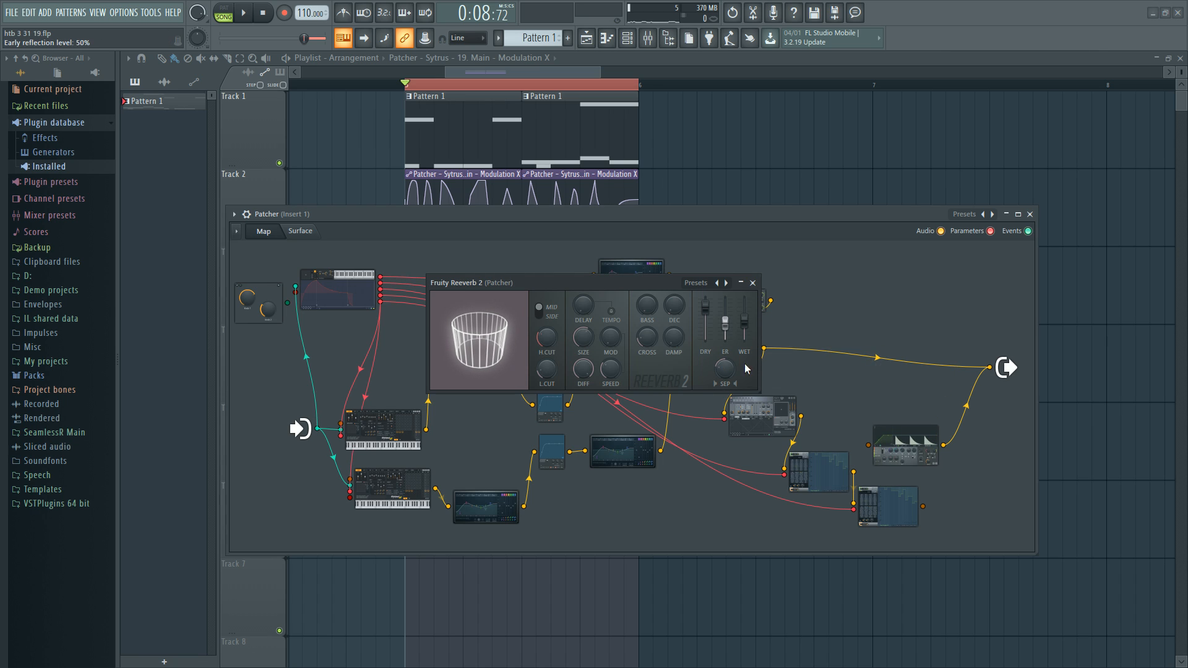
click(753, 284)
double_click(733, 313)
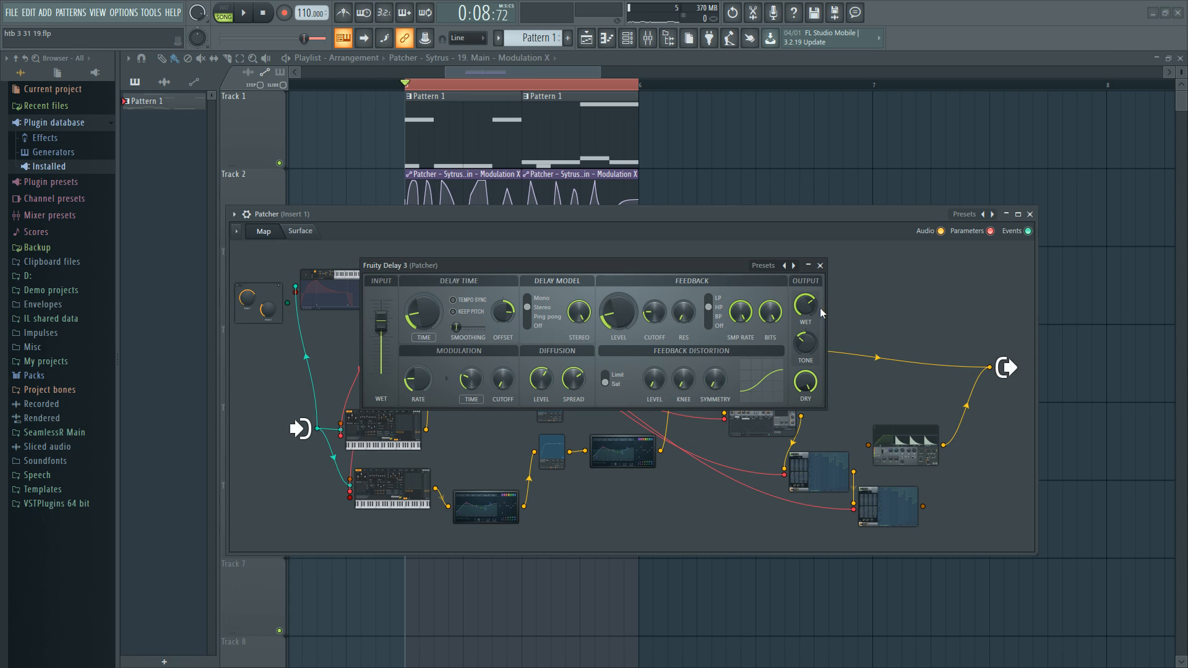
click(820, 265)
Step: Audition the loop with Love Philter bypassed and nudge its node slightly in the map between playbacks
key(space)
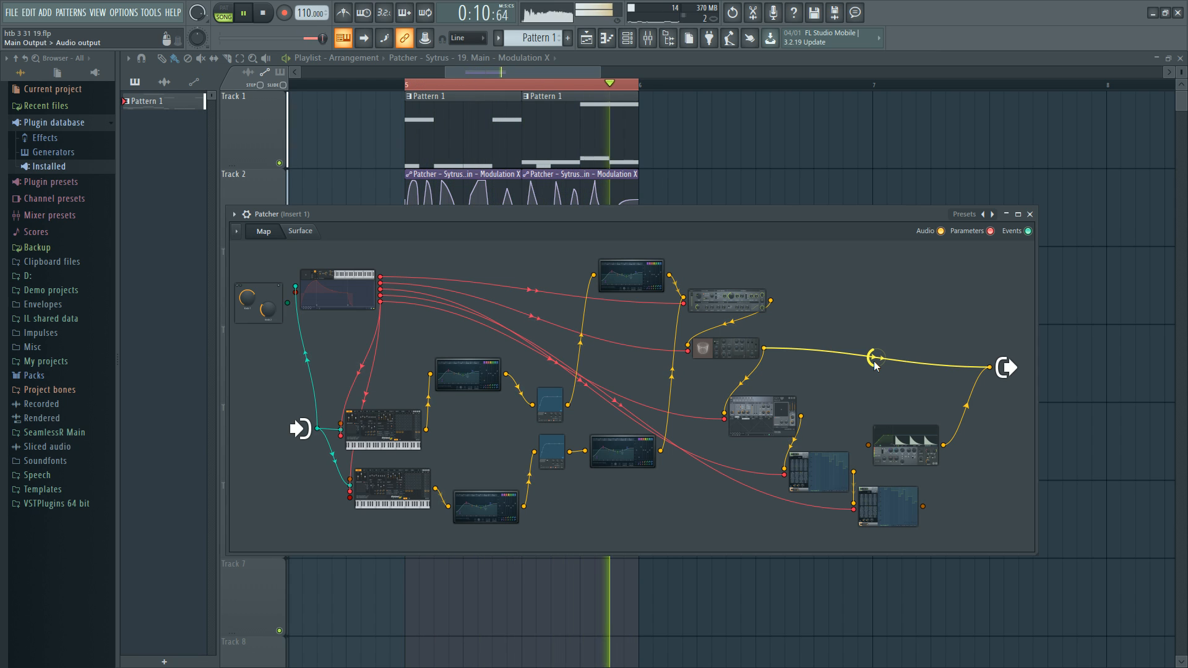
key(space)
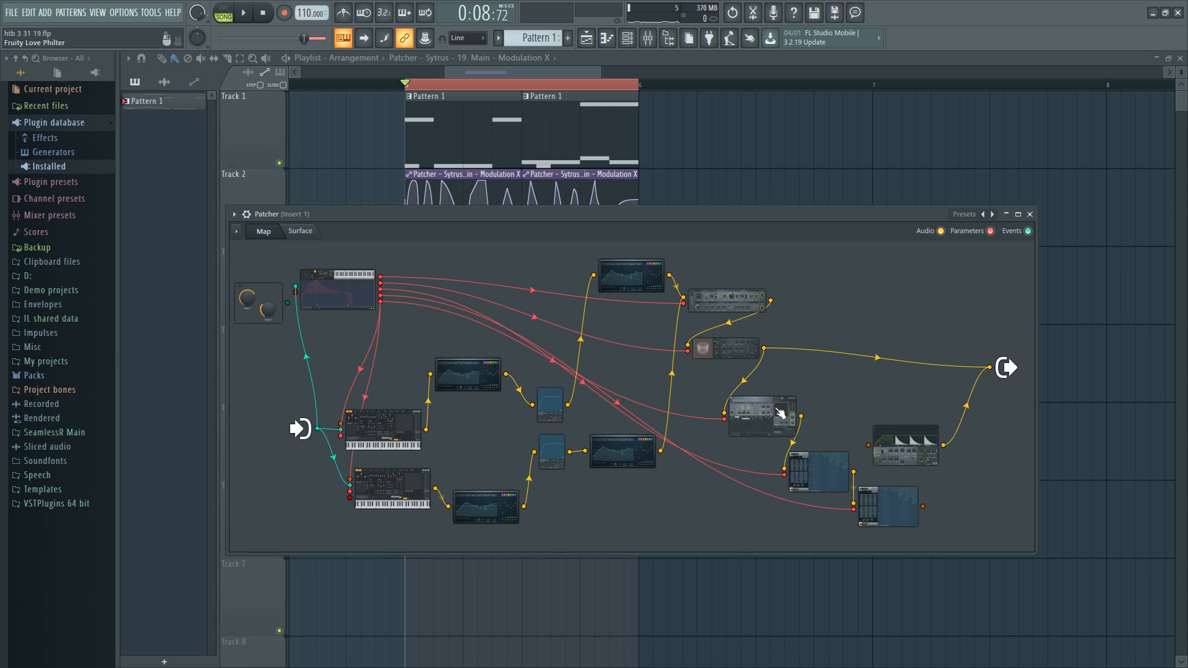
drag(777, 431, 779, 429)
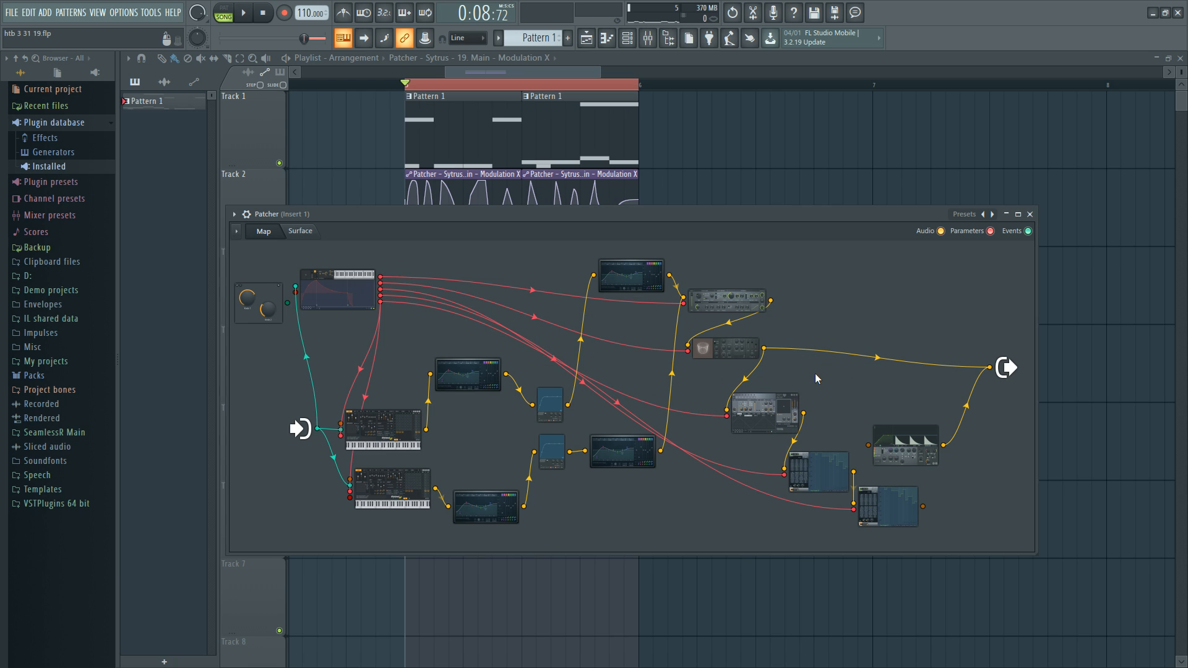
key(space)
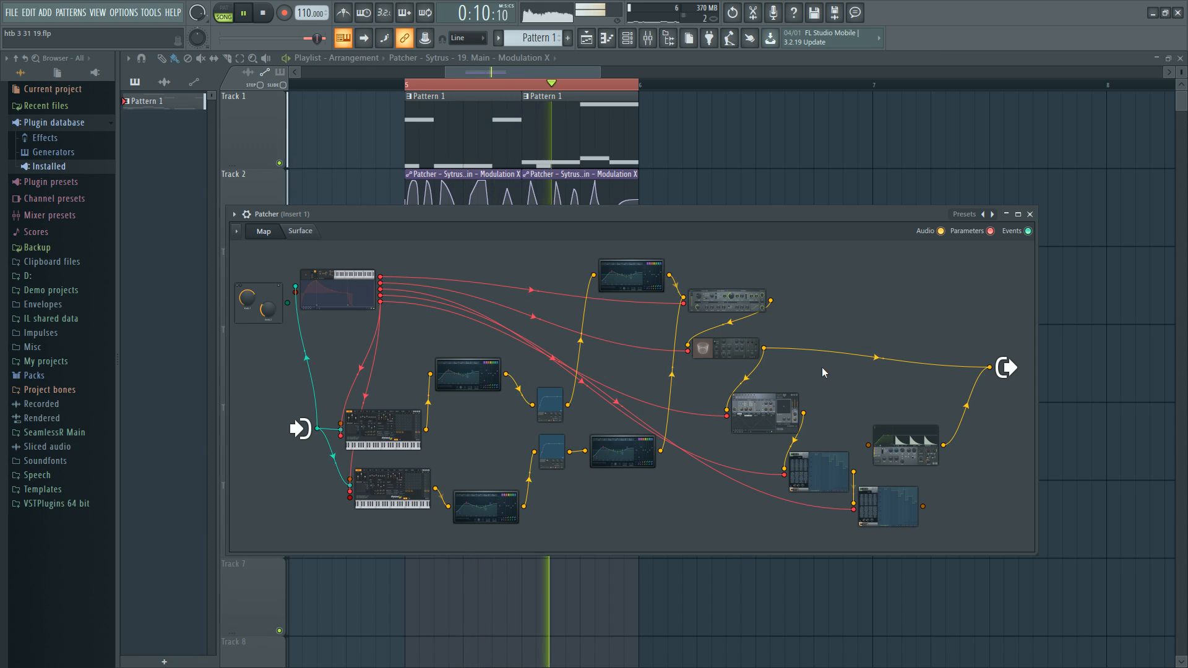
Step: Stop the loop and review the settings of Fruity Reeverb 2, closing the plugin again
key(space)
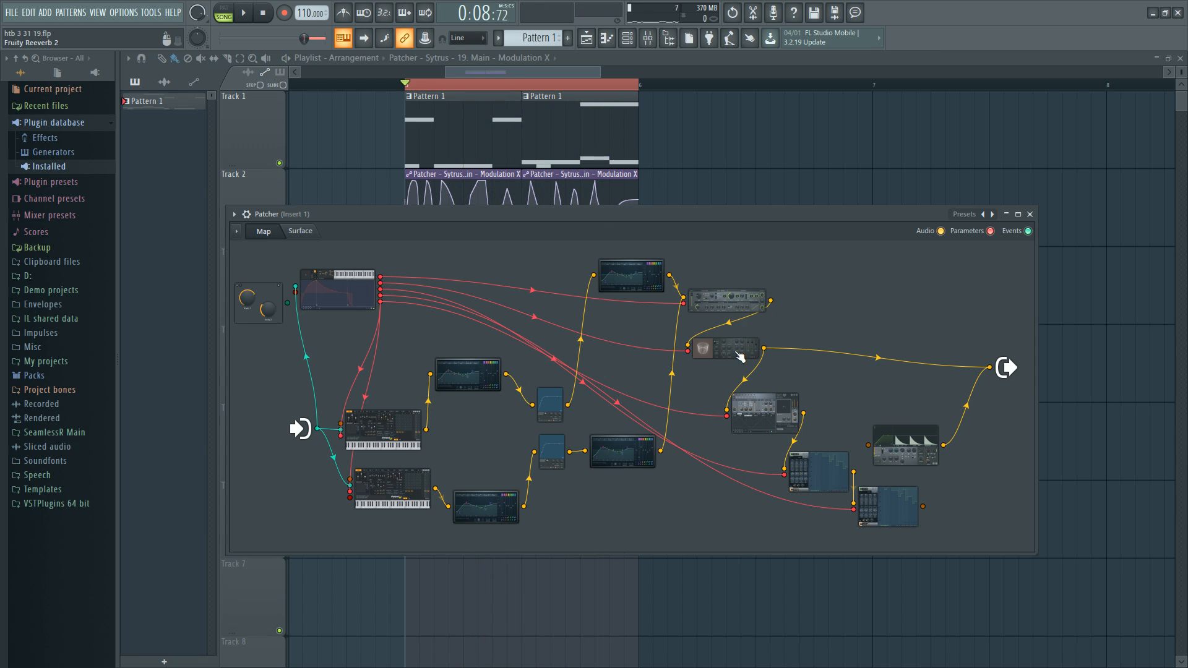
click(739, 356)
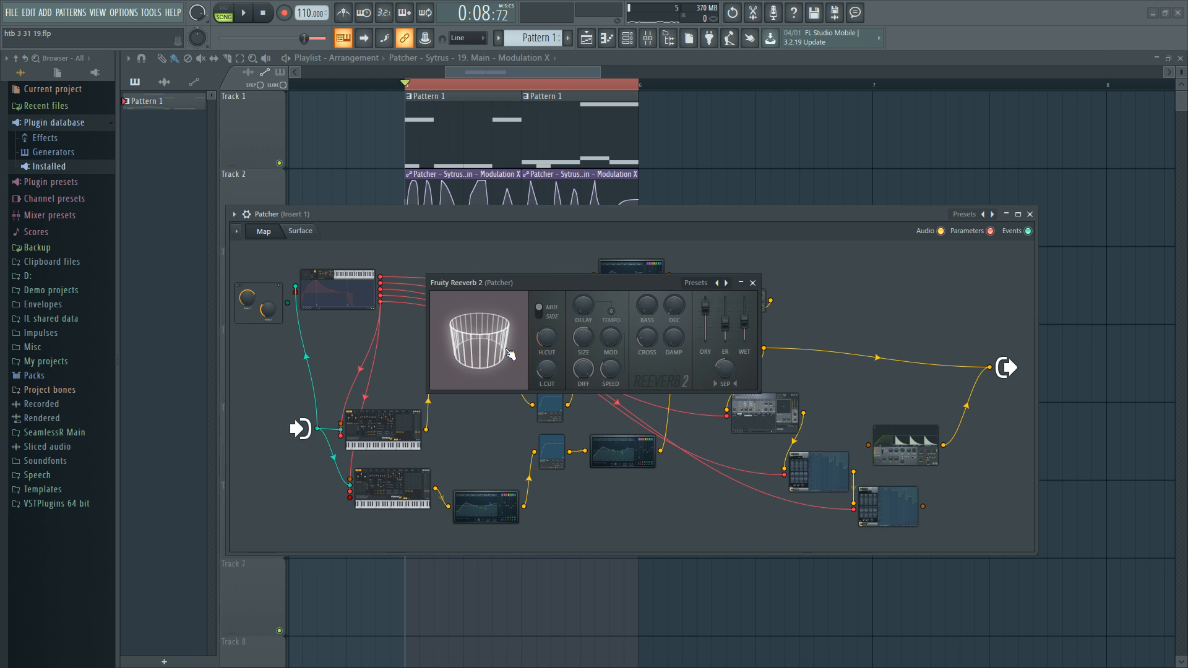
click(752, 283)
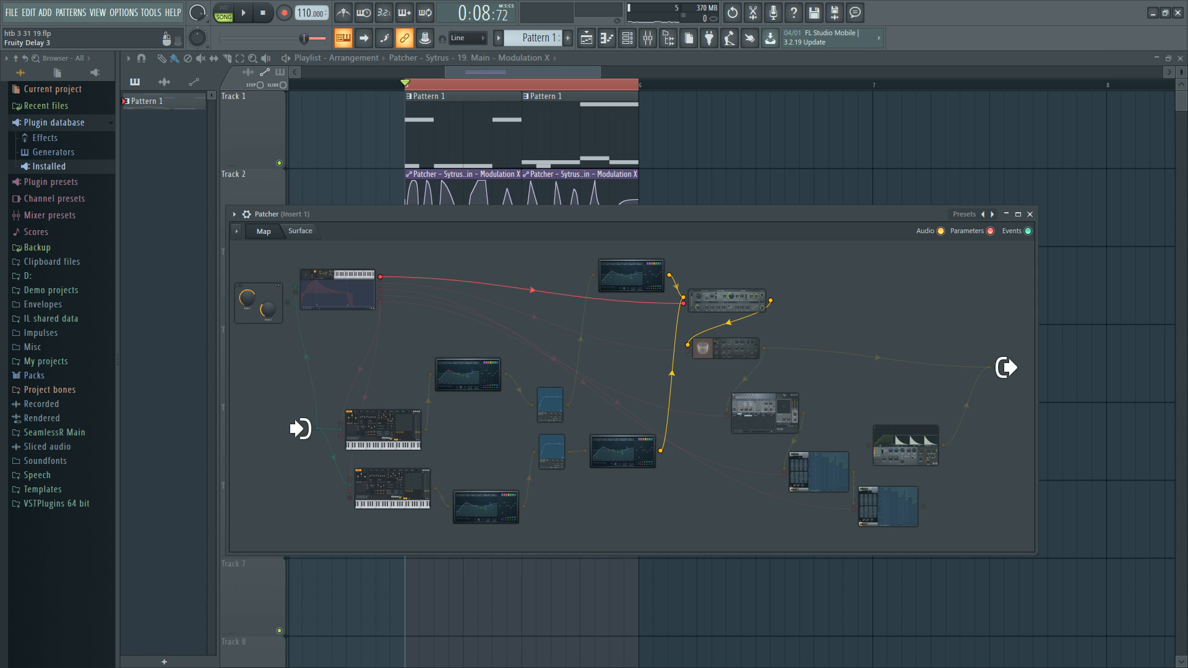
Step: Review the Modulation X mapping curves of articulators 2 and 1 in Fruity Envelope Controller, uncover the automation clips, and audition the loop
click(549, 405)
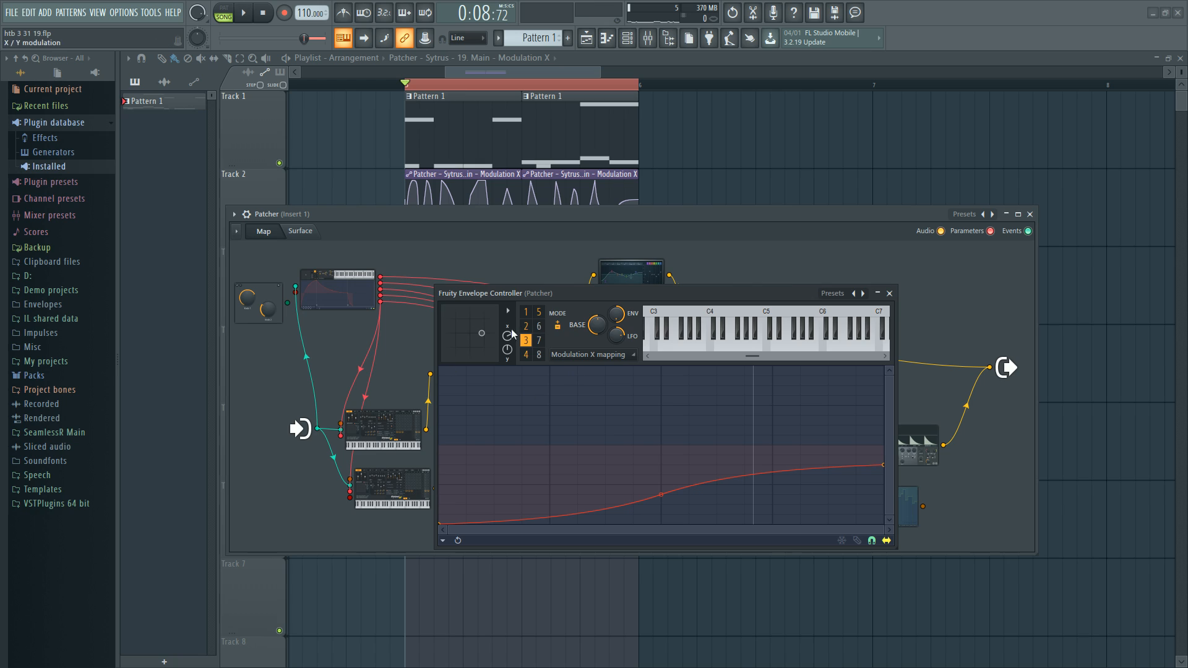
click(528, 326)
click(527, 313)
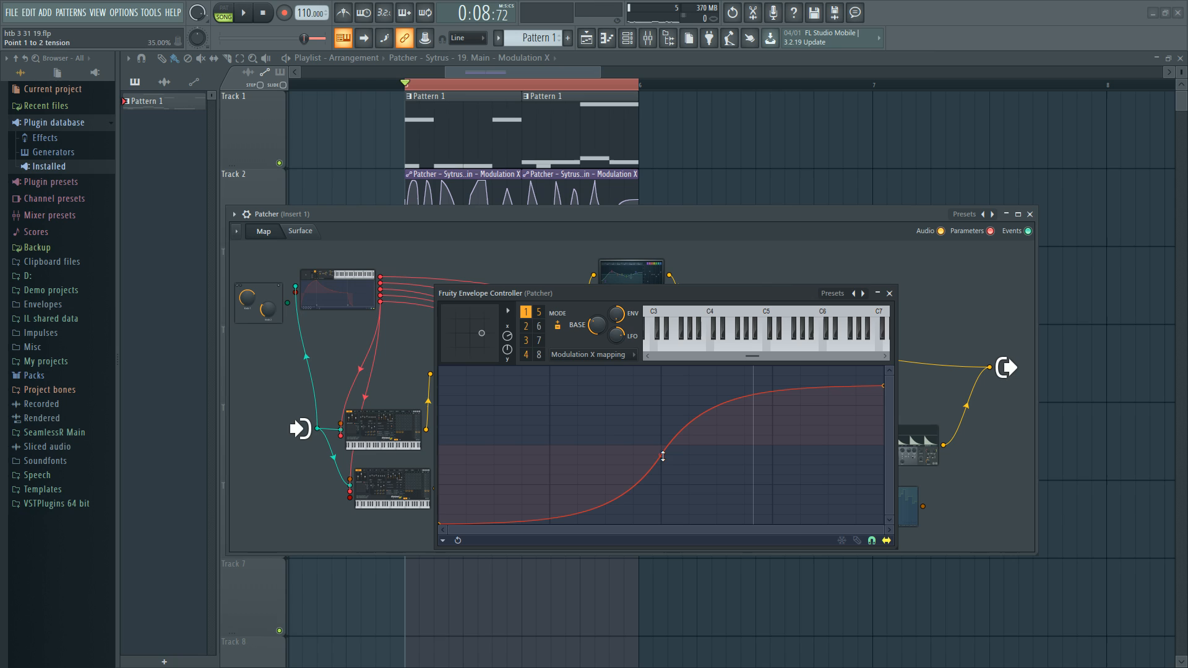
right_click(883, 386)
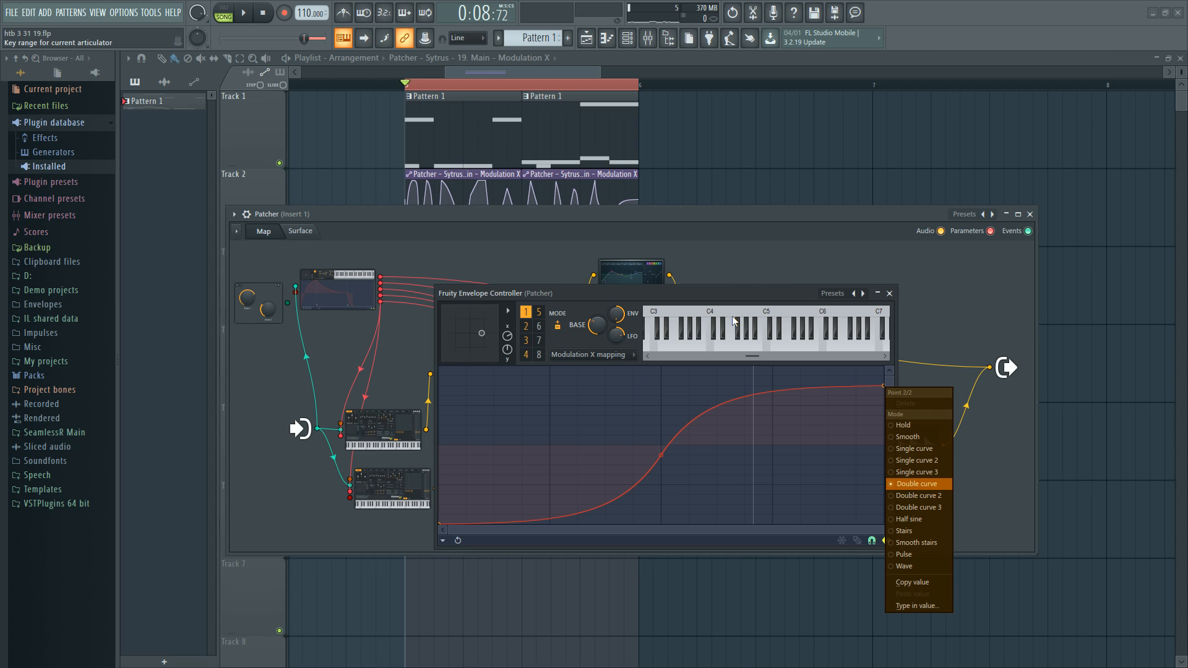
click(743, 292)
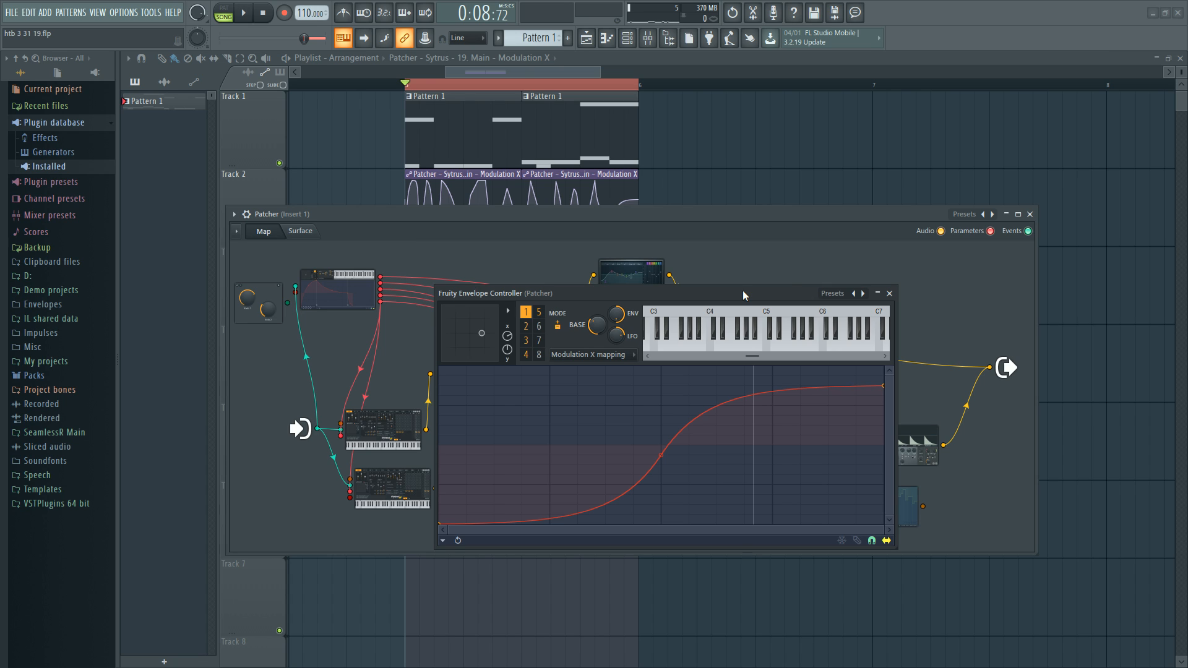
drag(565, 215, 571, 290)
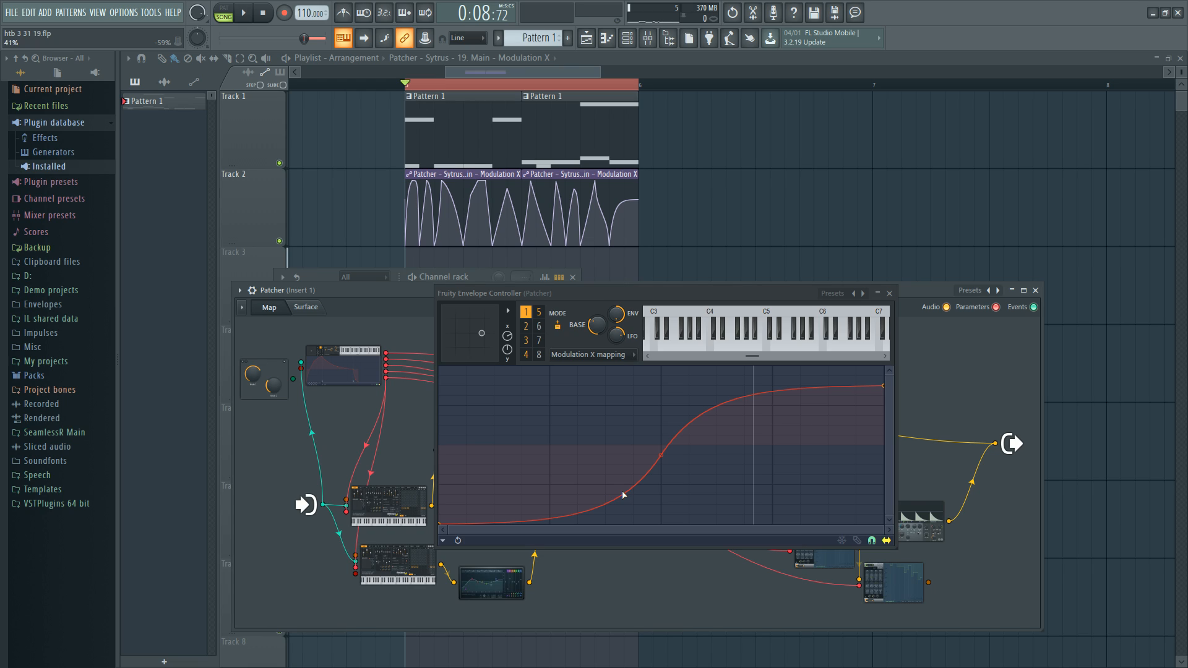
click(889, 294)
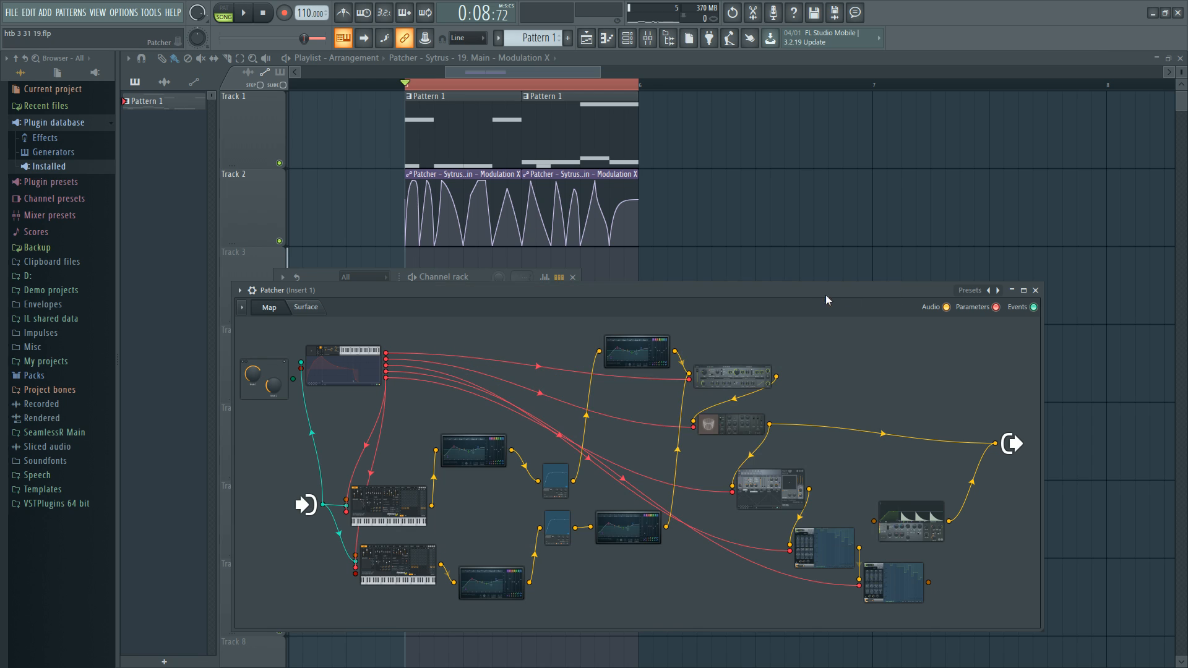
drag(825, 295, 814, 271)
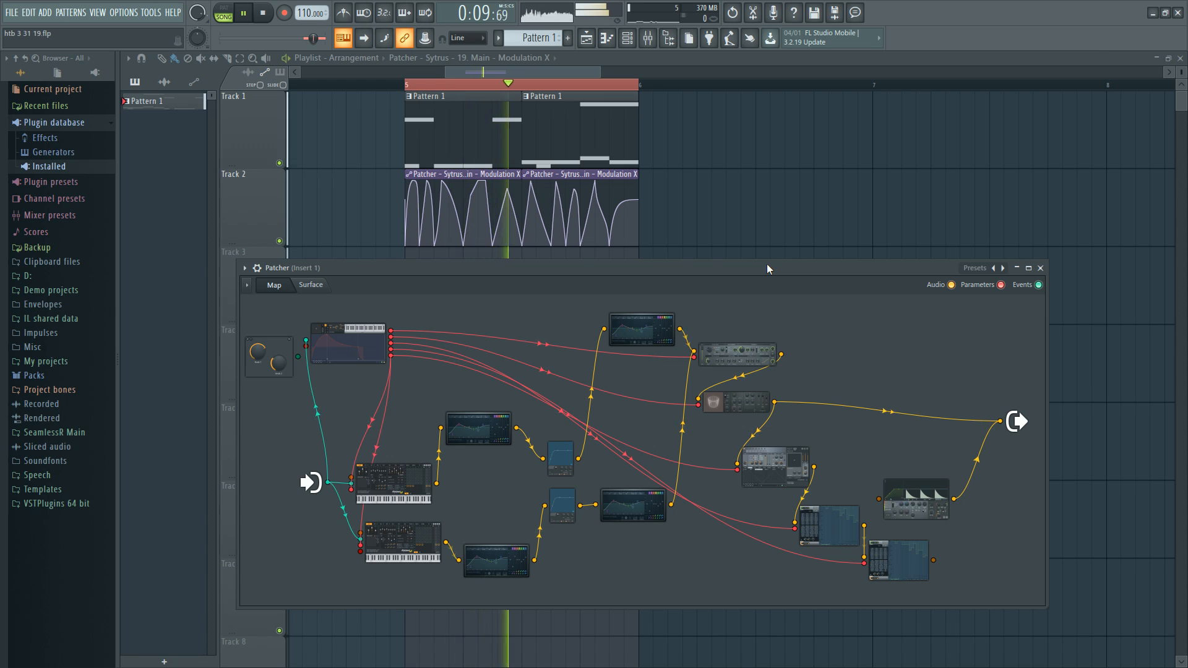
key(space)
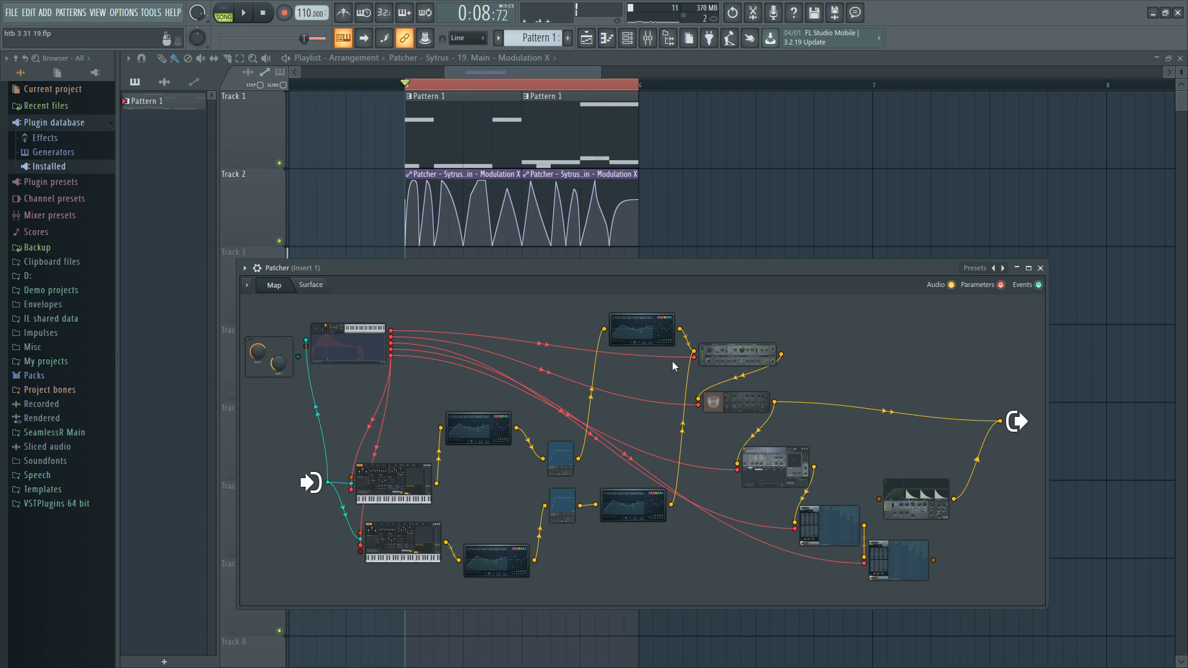
Step: In Fruity Delay 3, raise the input wet level to maximum and turn the delay time right down around a playback
click(736, 354)
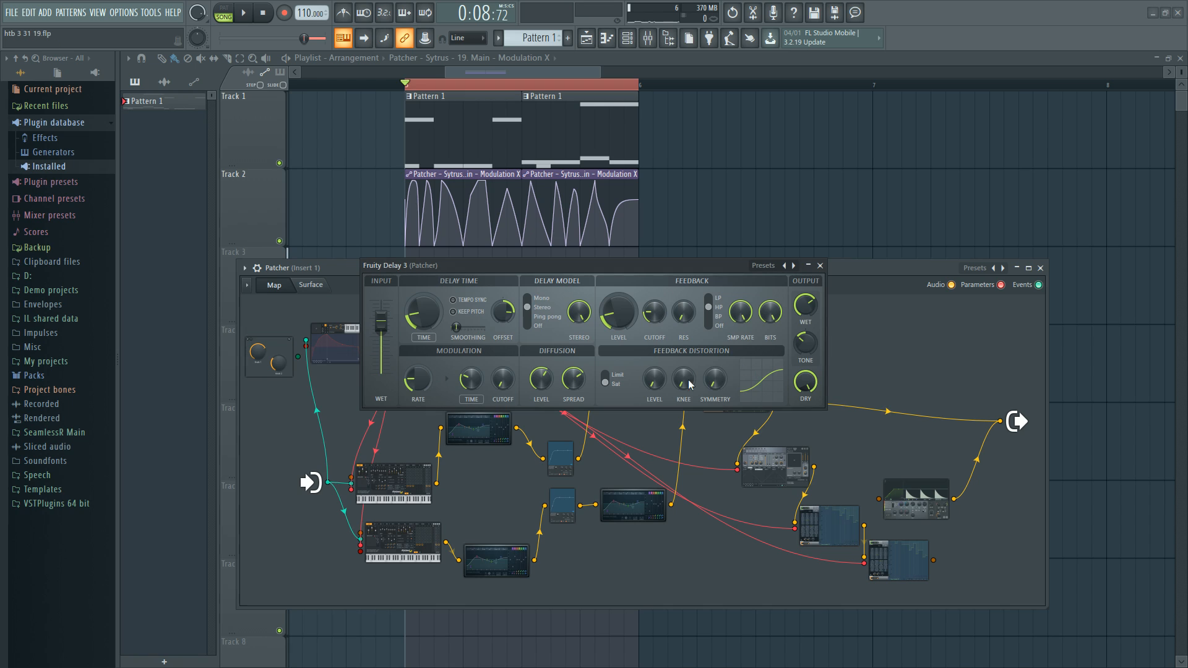
mouse_move(455, 269)
mouse_down()
mouse_move(454, 297)
mouse_move(442, 275)
mouse_up()
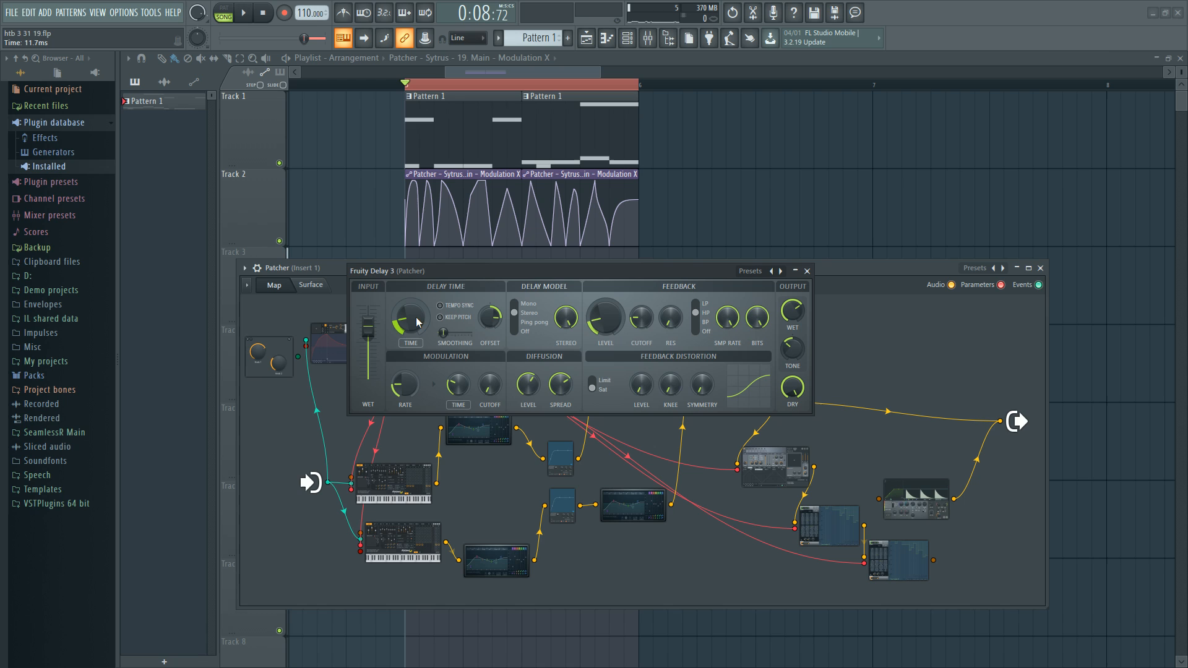
key(space)
drag(406, 328, 369, 311)
key(space)
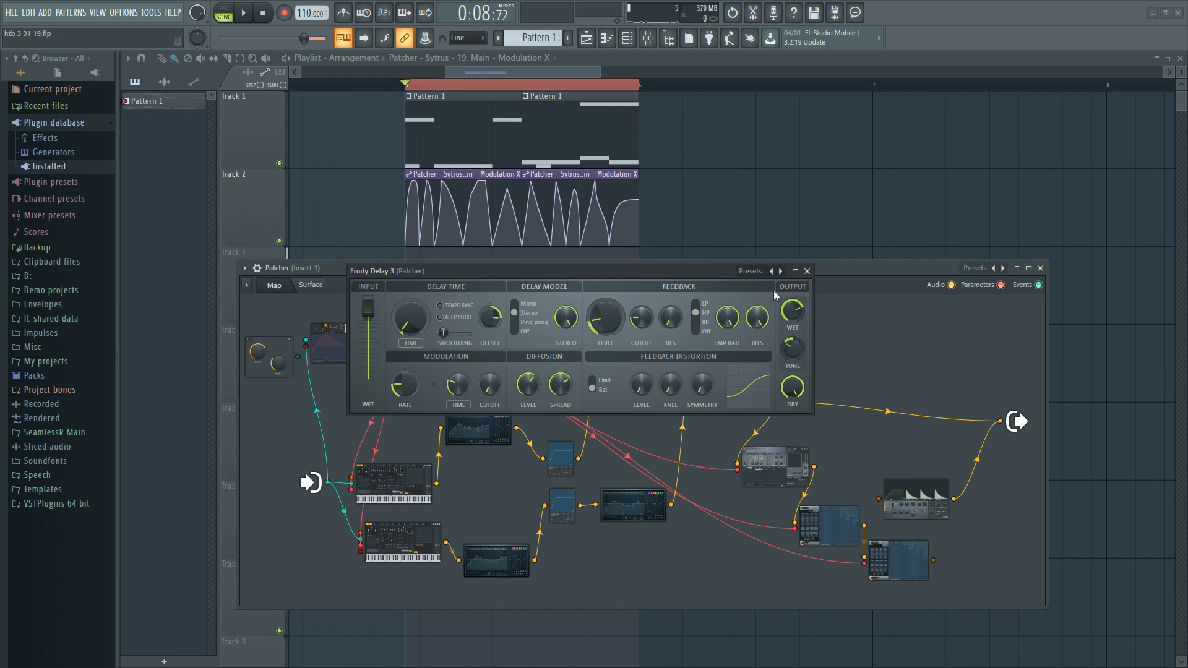
Step: Compare different delay times and output wet levels in Fruity Delay 3 during playback, setting the delay time to 20.4 ms
key(space)
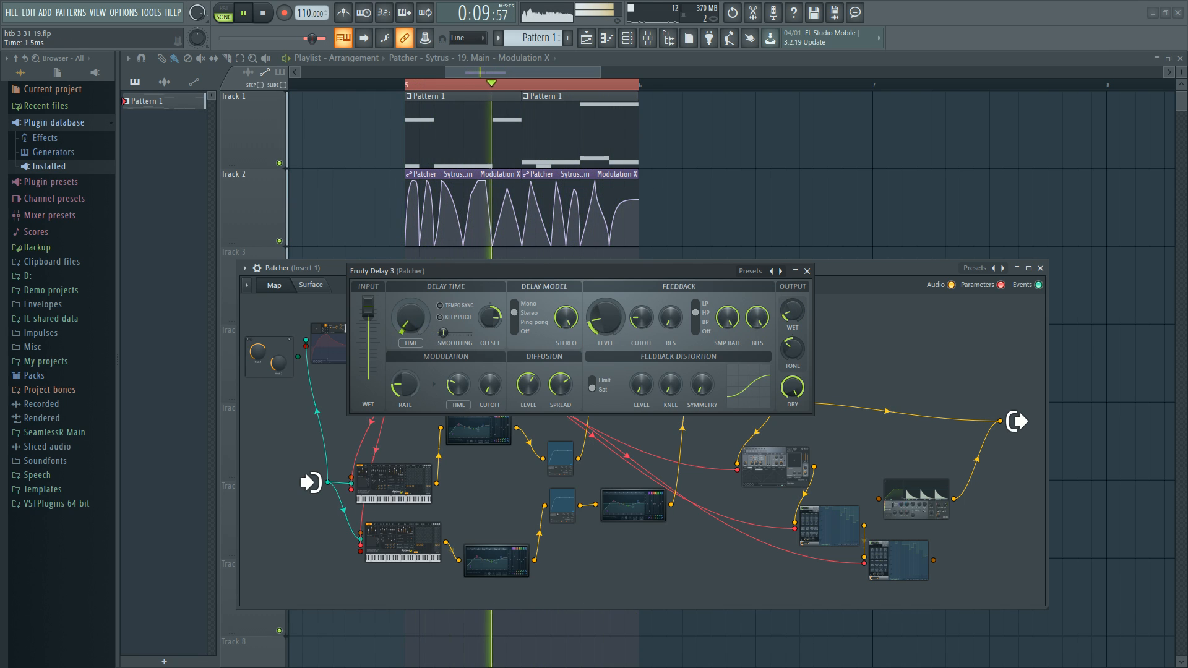
key(space)
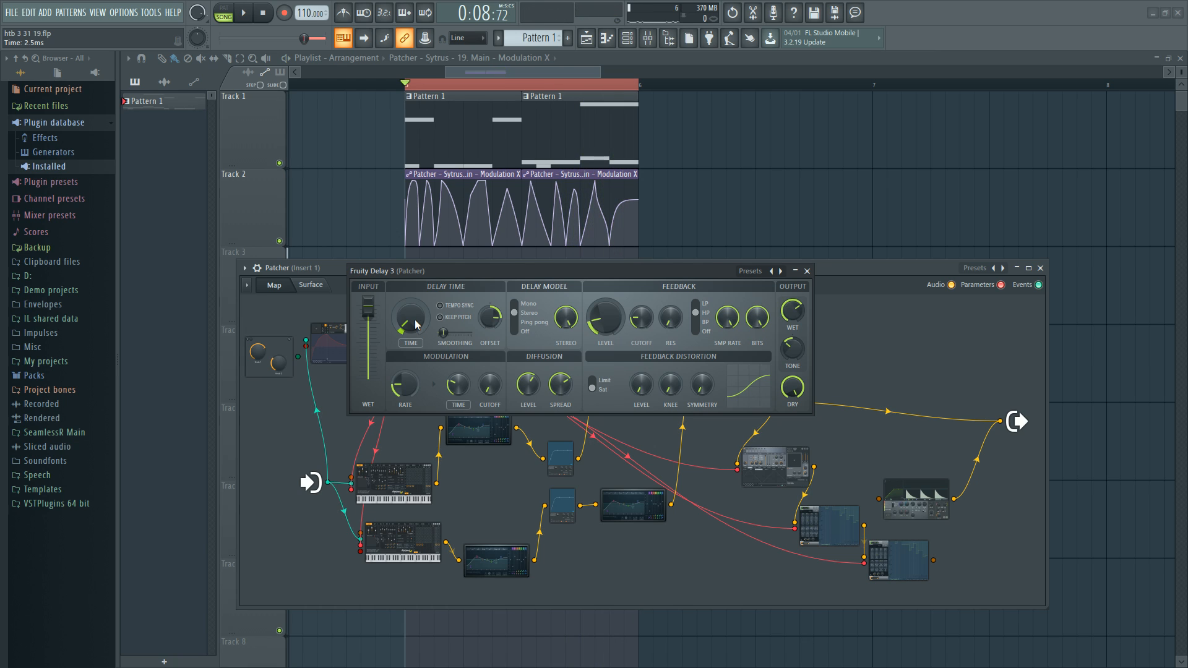
key(space)
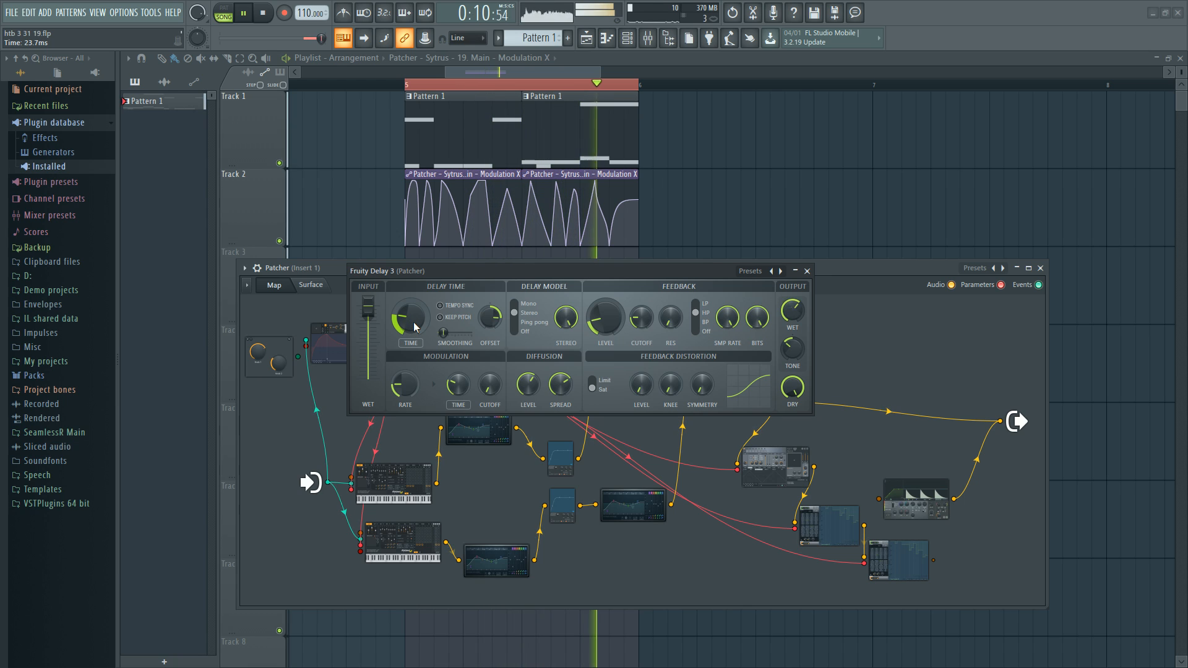
key(space)
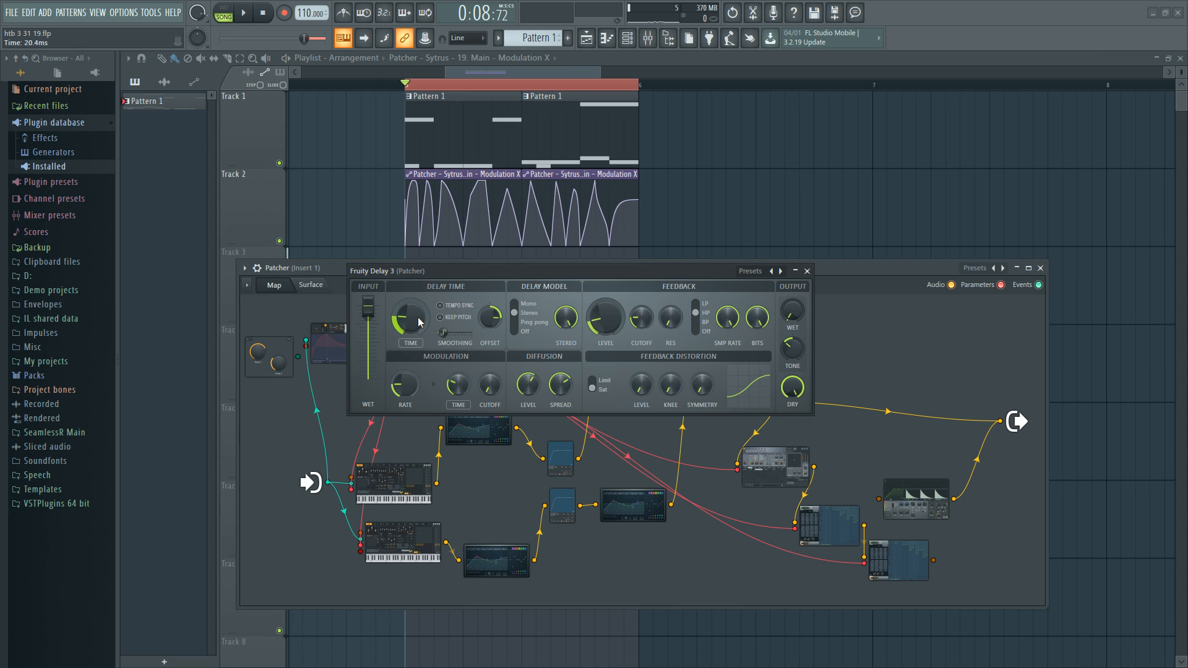
Step: Audition the loop while raising Fruity Delay 3's output wet level, and close the plugin
drag(426, 285, 426, 291)
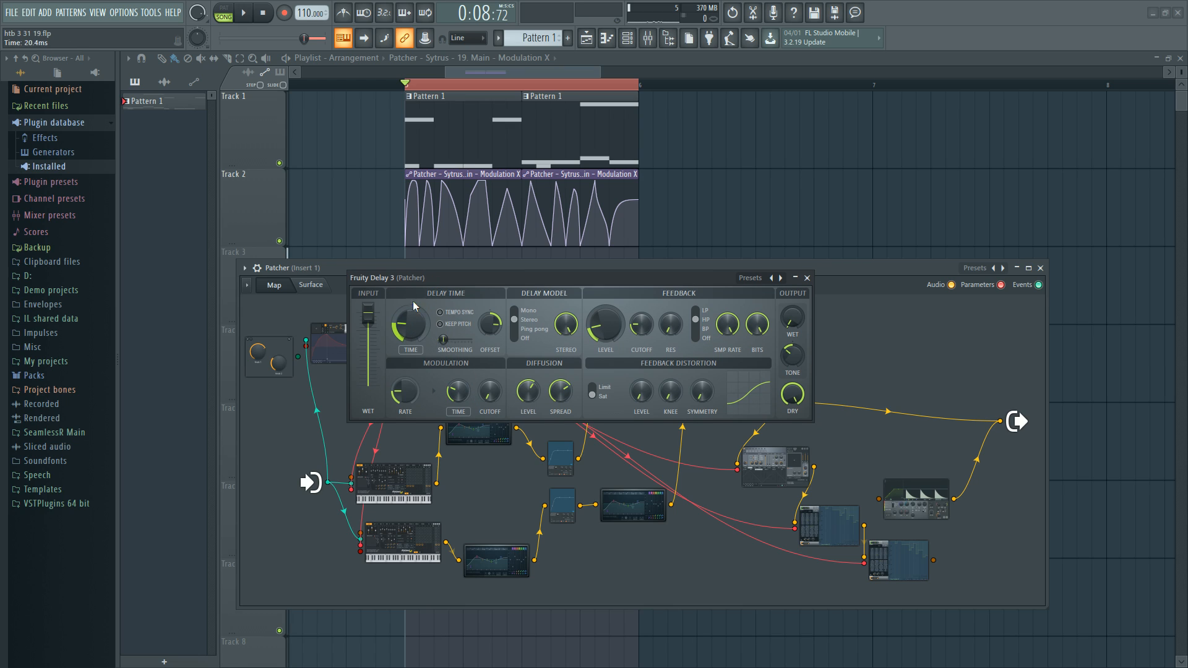
key(space)
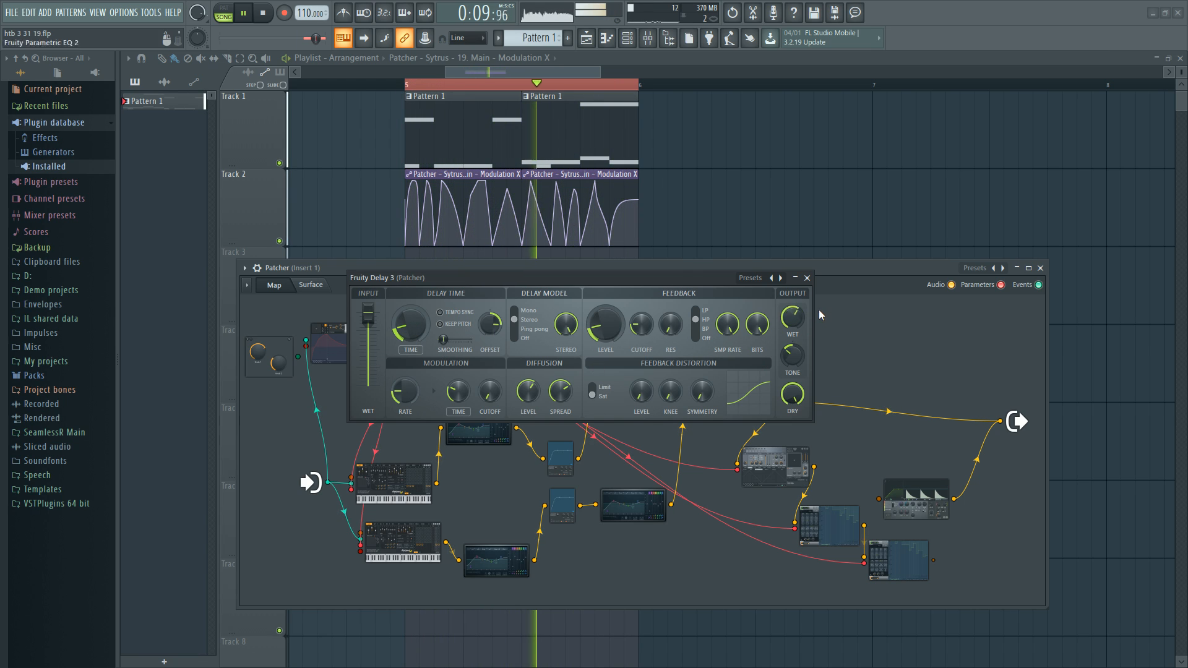
key(space)
click(807, 278)
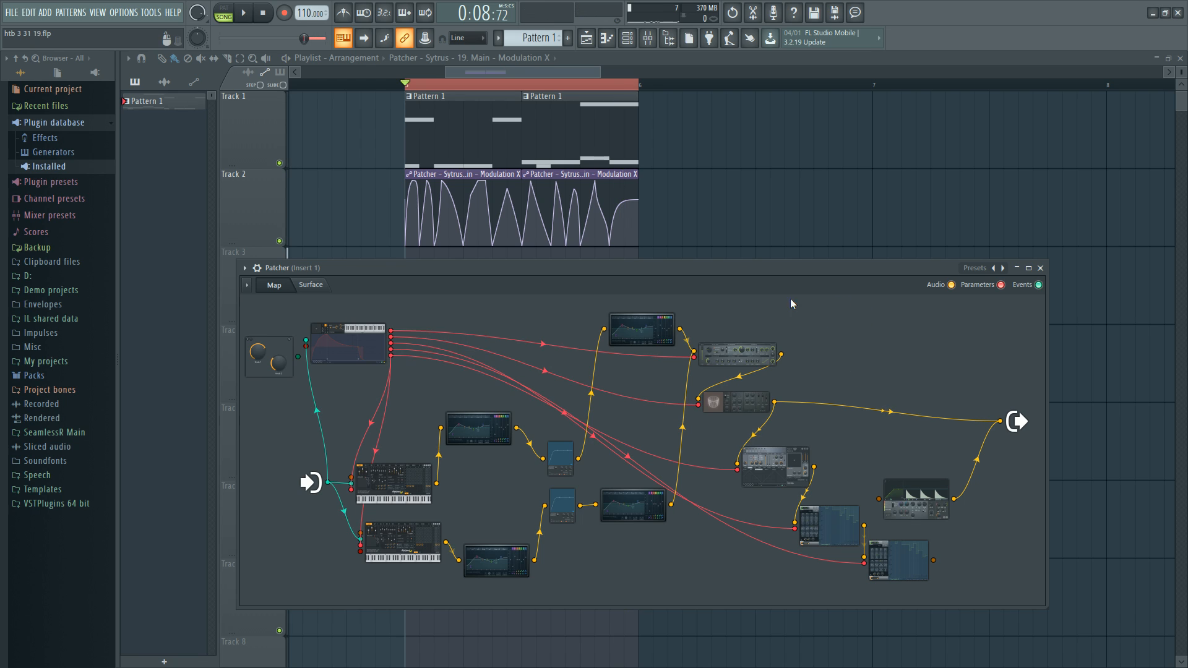
Step: Disconnect the final effect and Reeverb 2 from the audio output and shift the Delay 3 node slightly down in the map
drag(743, 362, 748, 378)
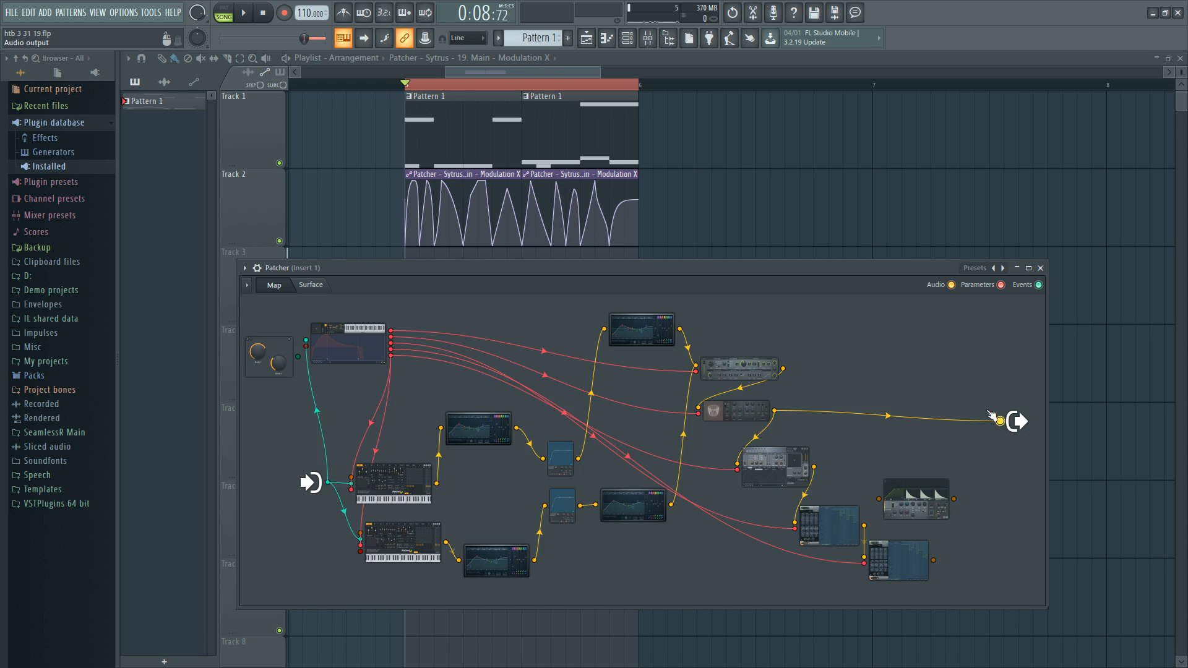
drag(998, 420, 740, 341)
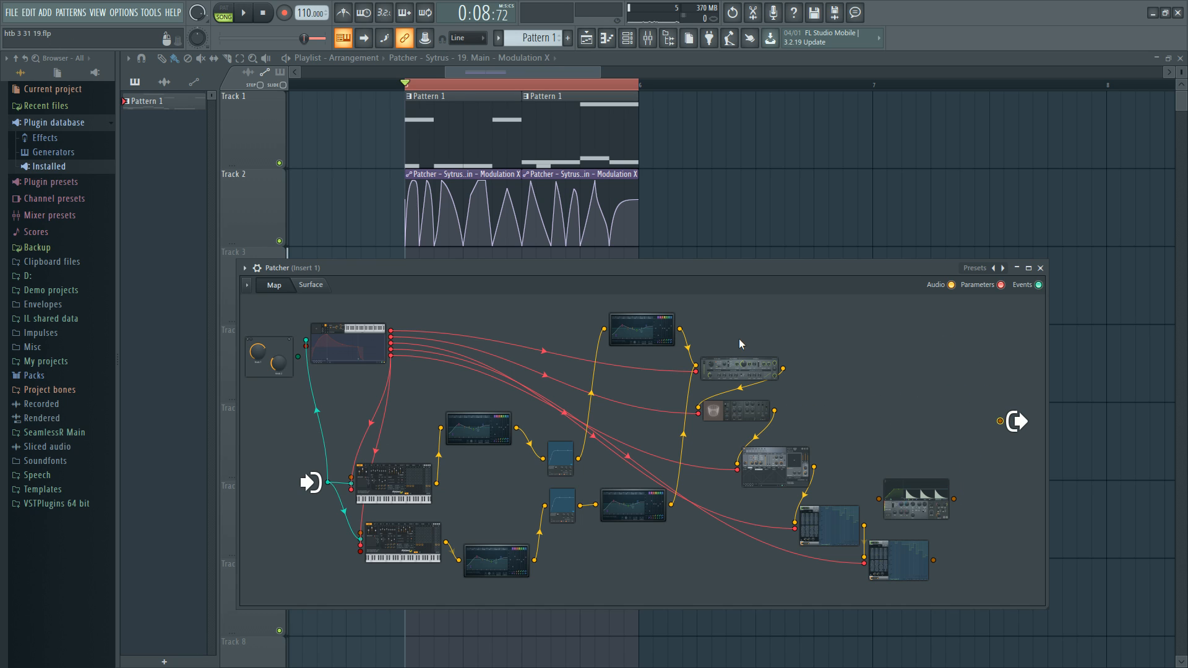
Step: Review the two Fruity Parametric EQ 2 curves that feed Delay 3, closing each plugin again
click(658, 503)
click(803, 410)
click(655, 334)
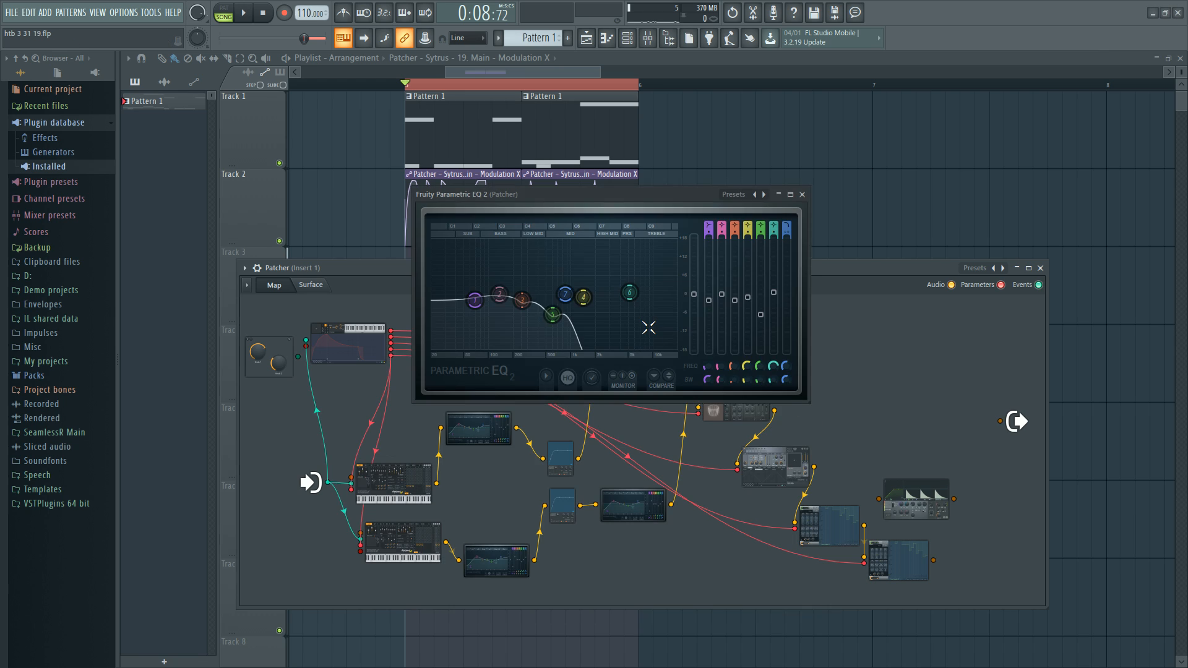
click(803, 193)
Step: Review the settings of both Sytrus instances in the patch, closing each one again
drag(492, 265, 492, 172)
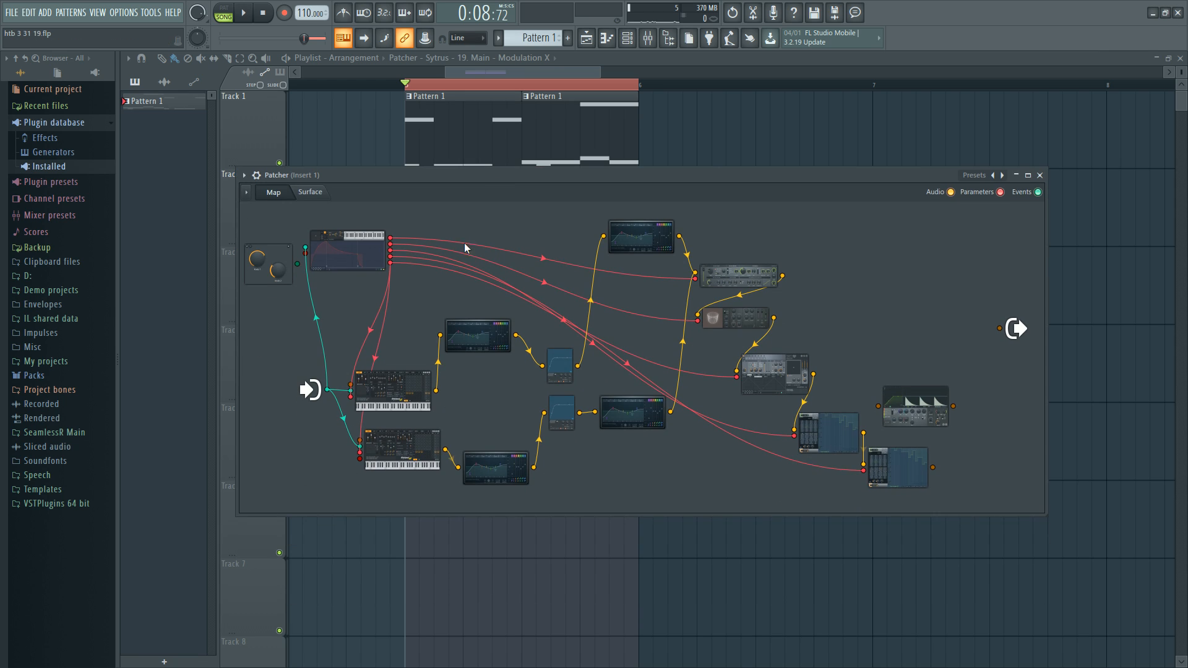
click(399, 386)
drag(538, 283, 631, 221)
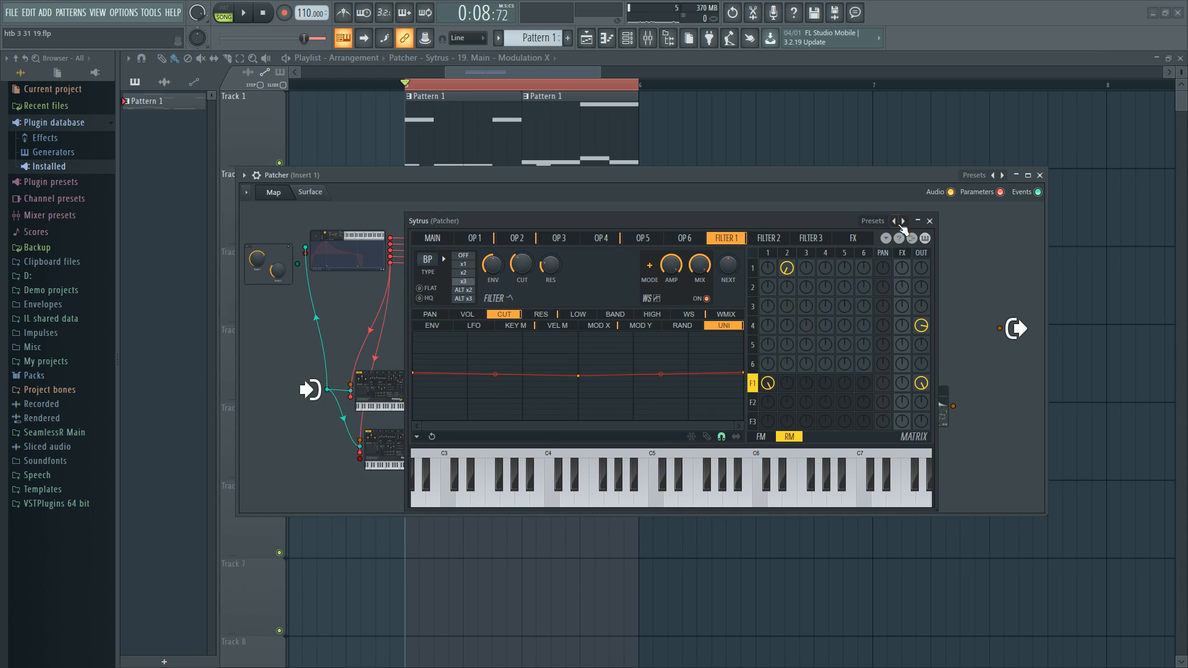
click(398, 443)
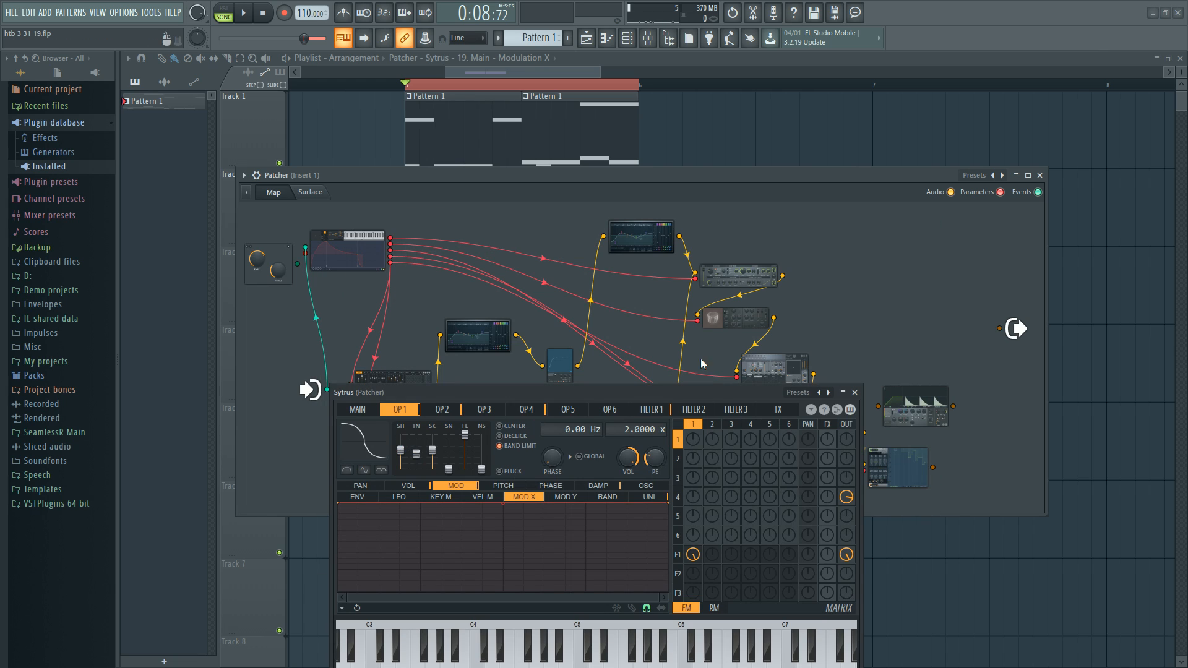
drag(720, 397, 703, 194)
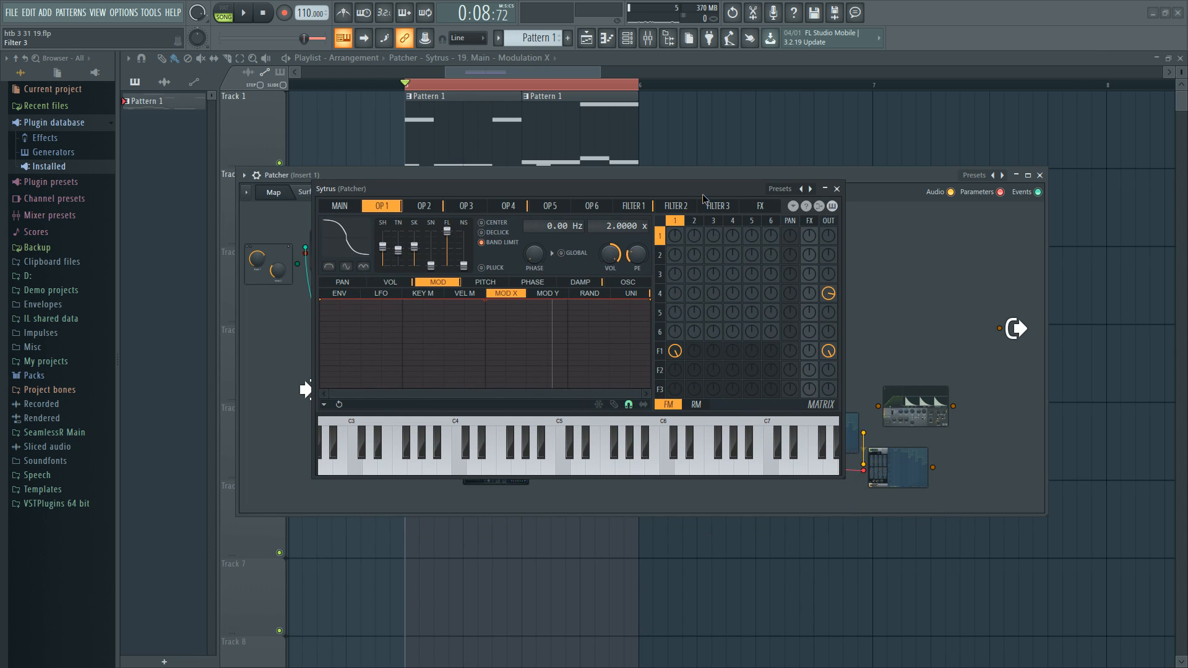
click(837, 195)
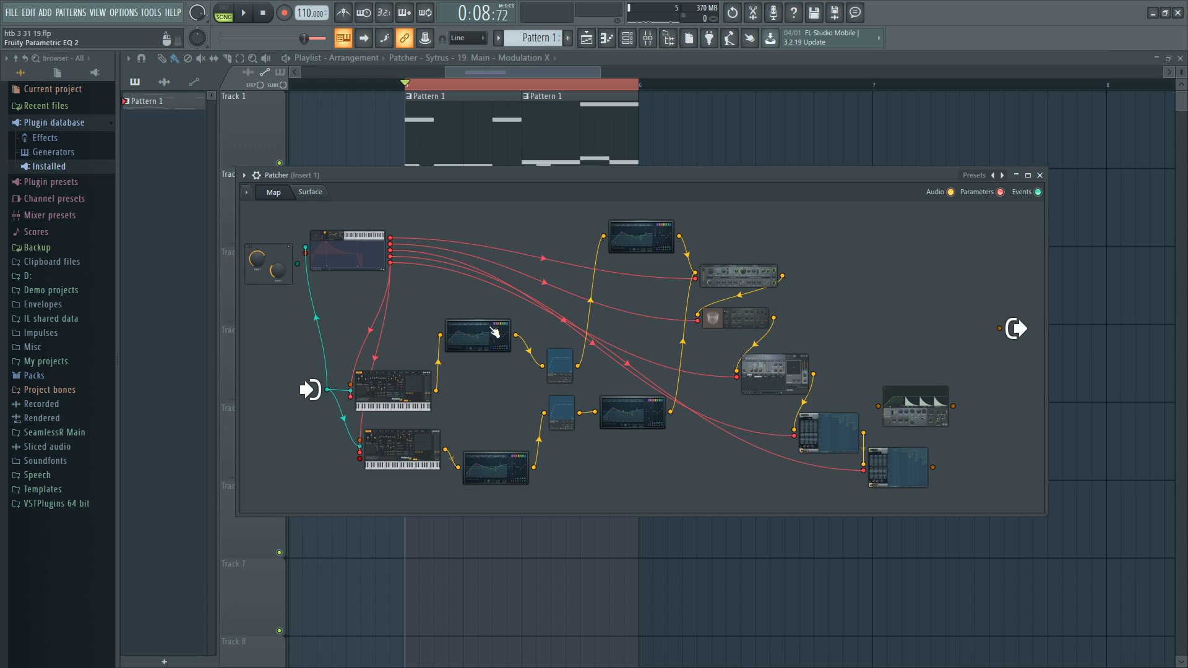
Step: Review each branch's first EQ, the small blue effects after them, and the second pair of EQs, closing each plugin
double_click(462, 328)
click(891, 121)
double_click(520, 461)
click(785, 234)
double_click(572, 365)
click(673, 223)
double_click(567, 417)
click(673, 223)
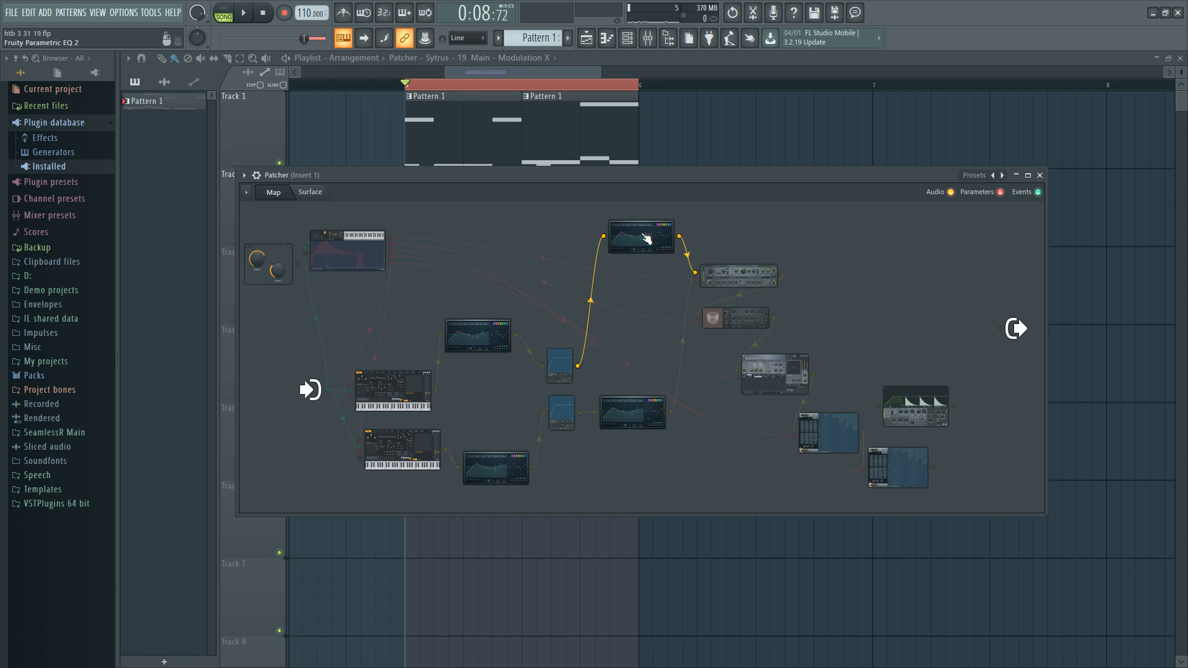
double_click(644, 238)
click(802, 194)
double_click(632, 418)
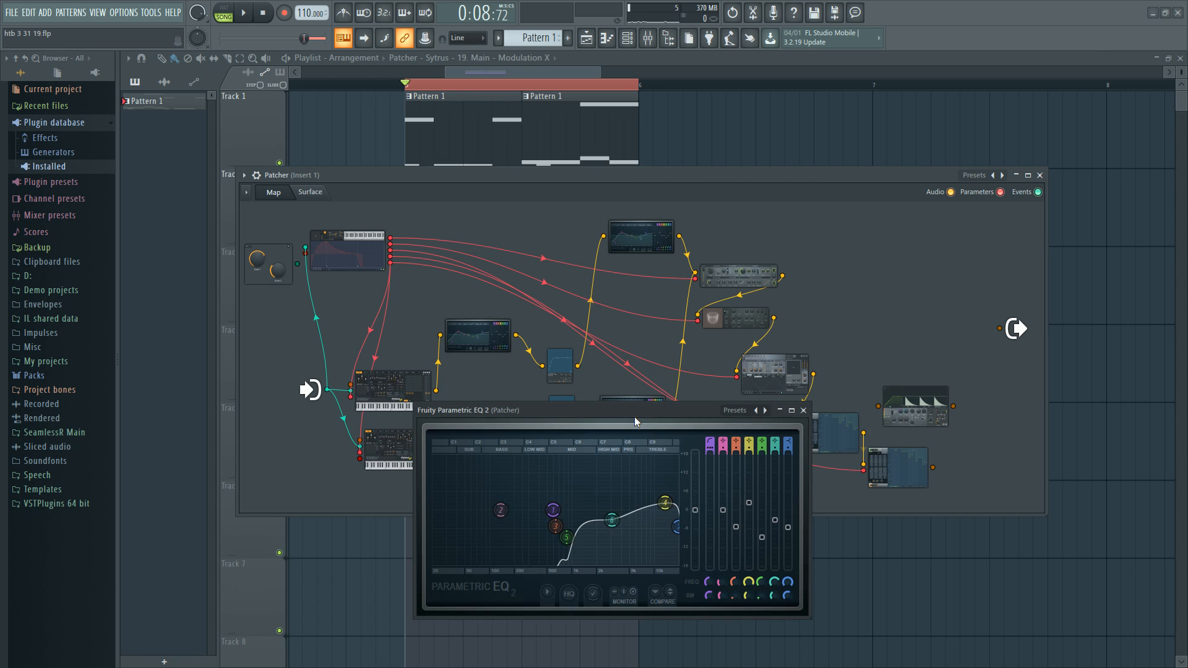
click(803, 410)
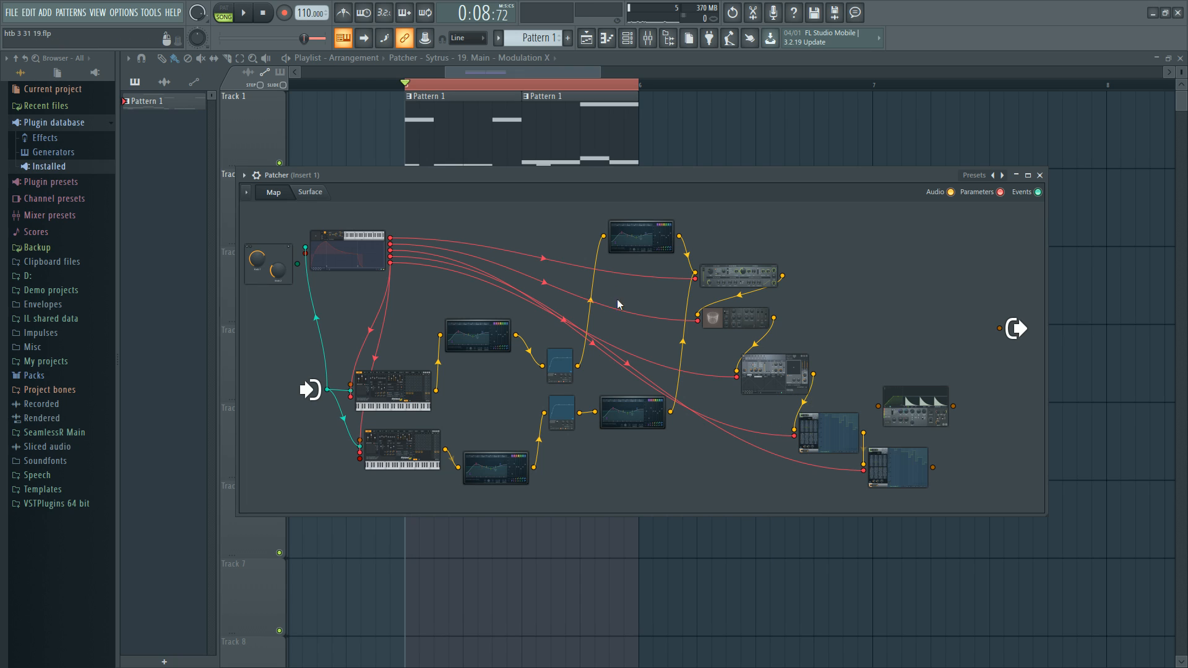
Step: Check the upper branch's second Parametric EQ 2 and route its output directly to the audio output
double_click(650, 223)
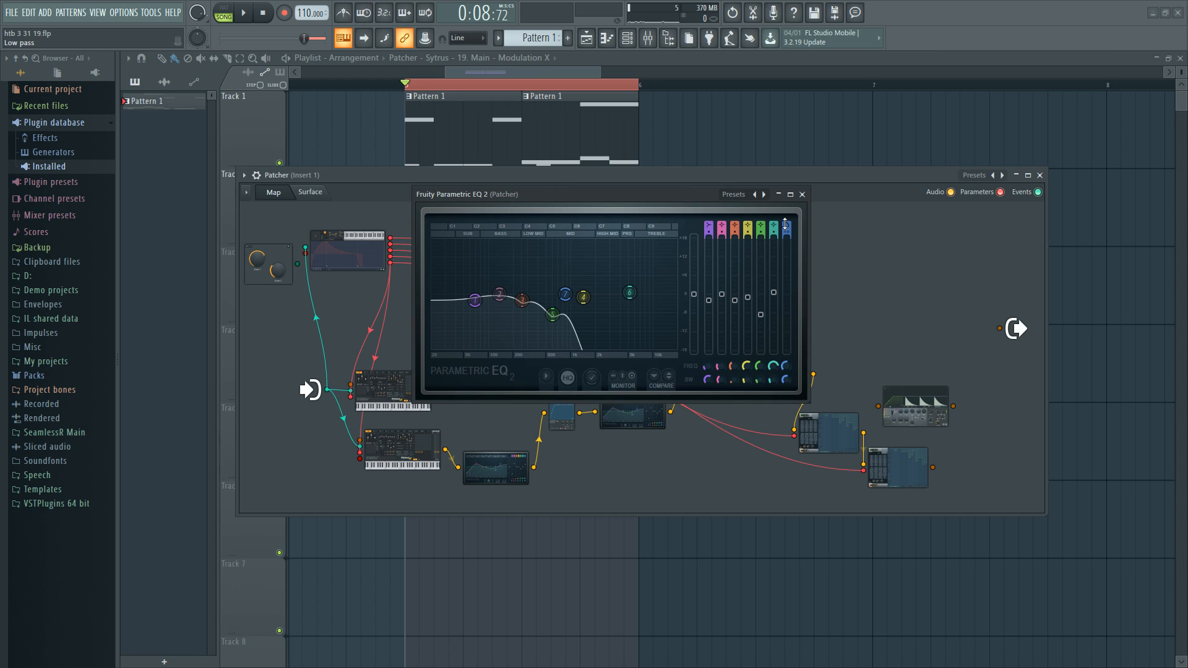
click(802, 195)
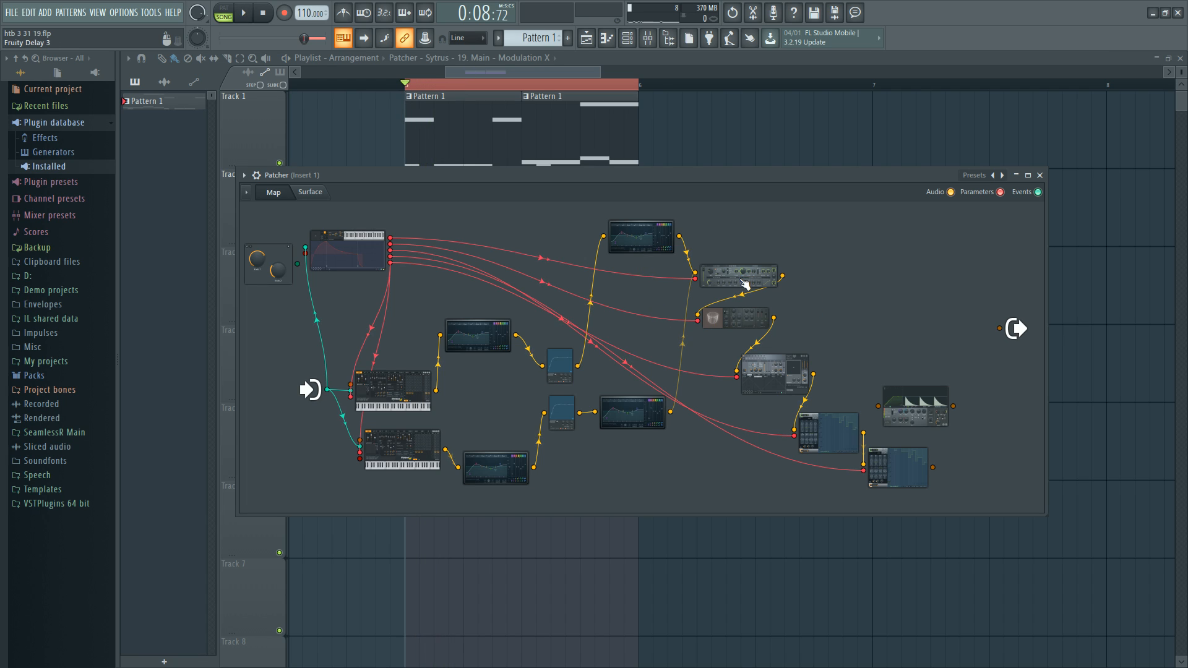
drag(679, 236, 1000, 328)
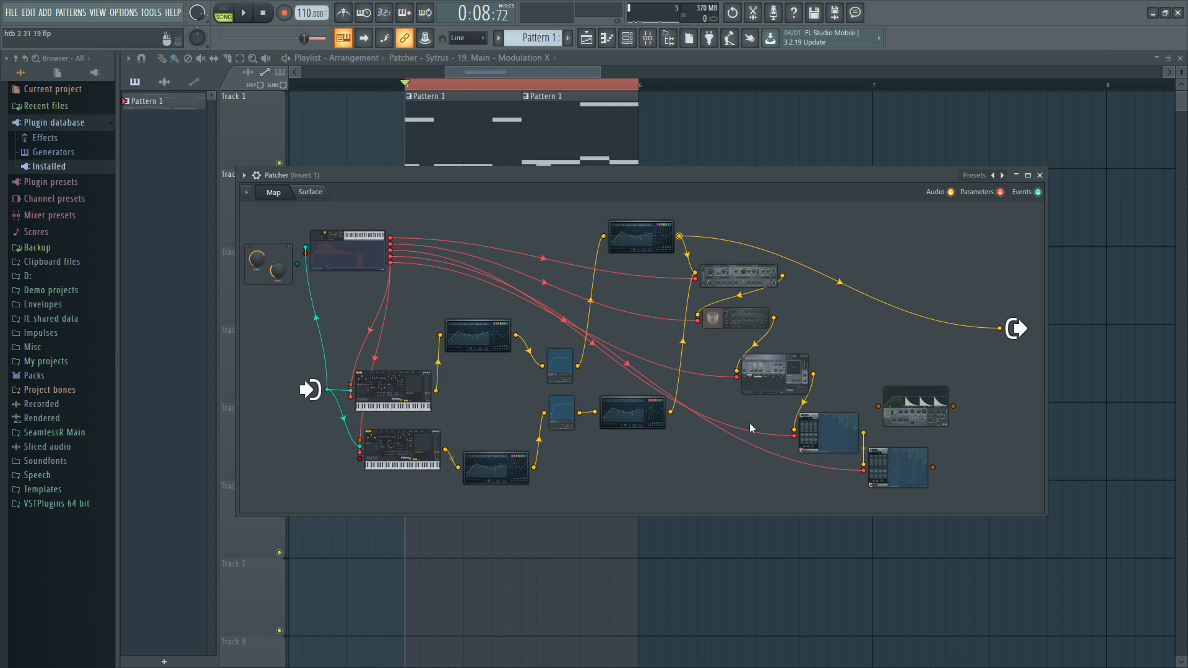
Step: Audition the upper branch's second EQ and its WaveShaper, each wired directly to the audio output, and disconnect the output
key(space)
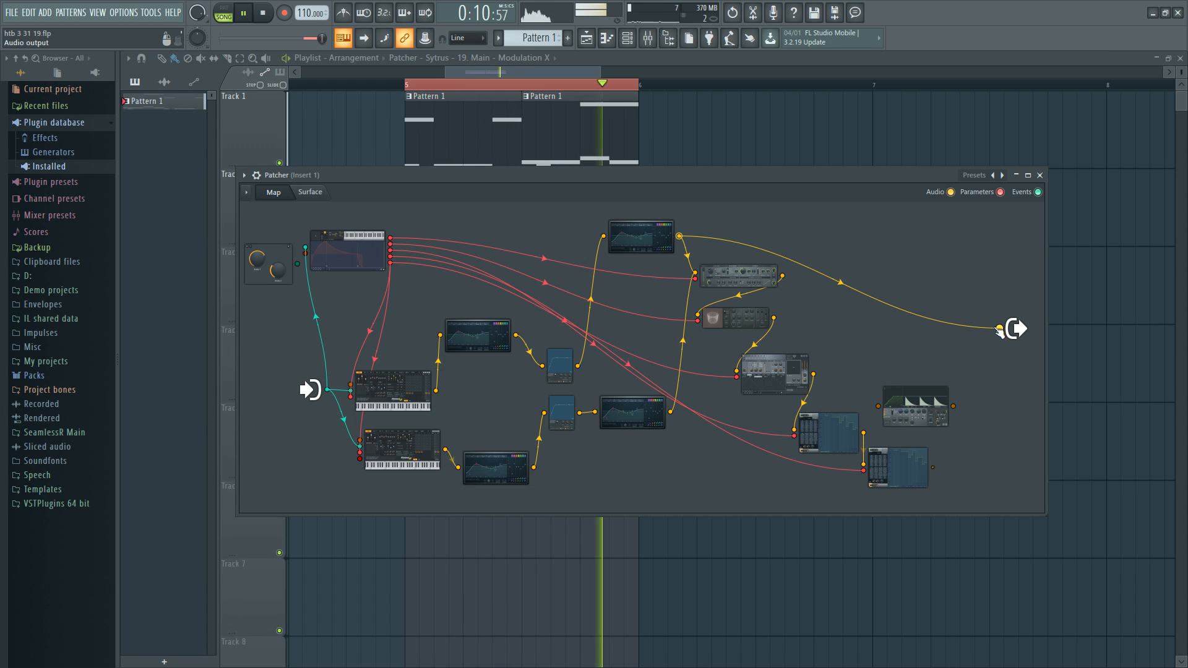
key(space)
drag(576, 365, 1000, 327)
key(space)
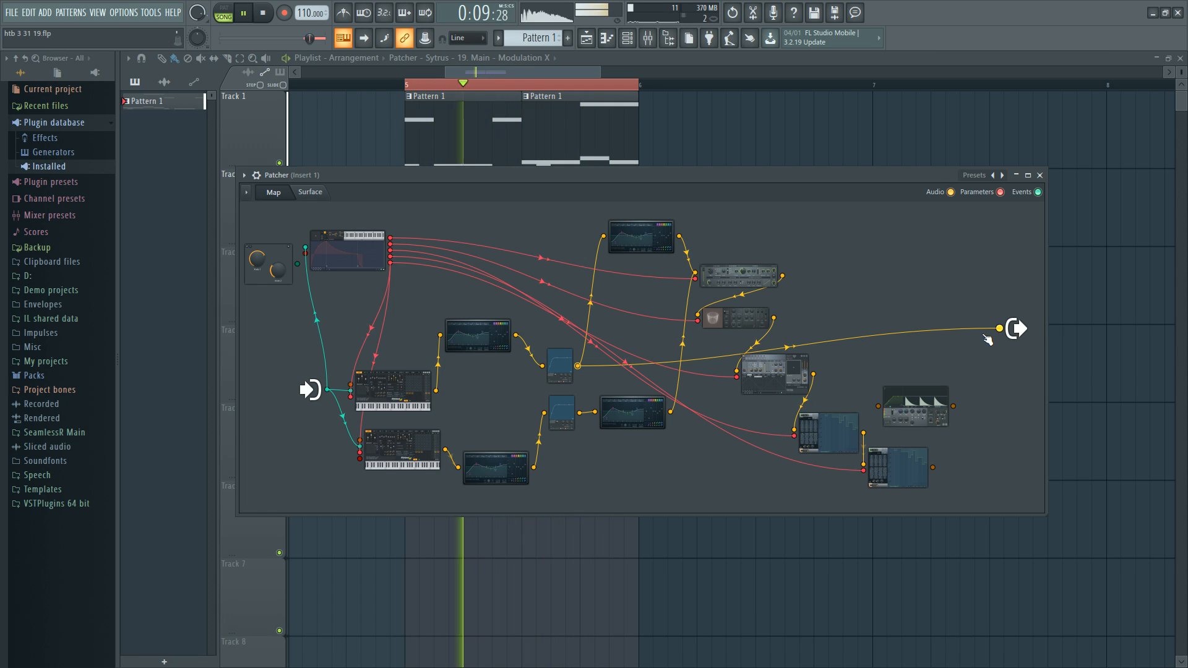
key(space)
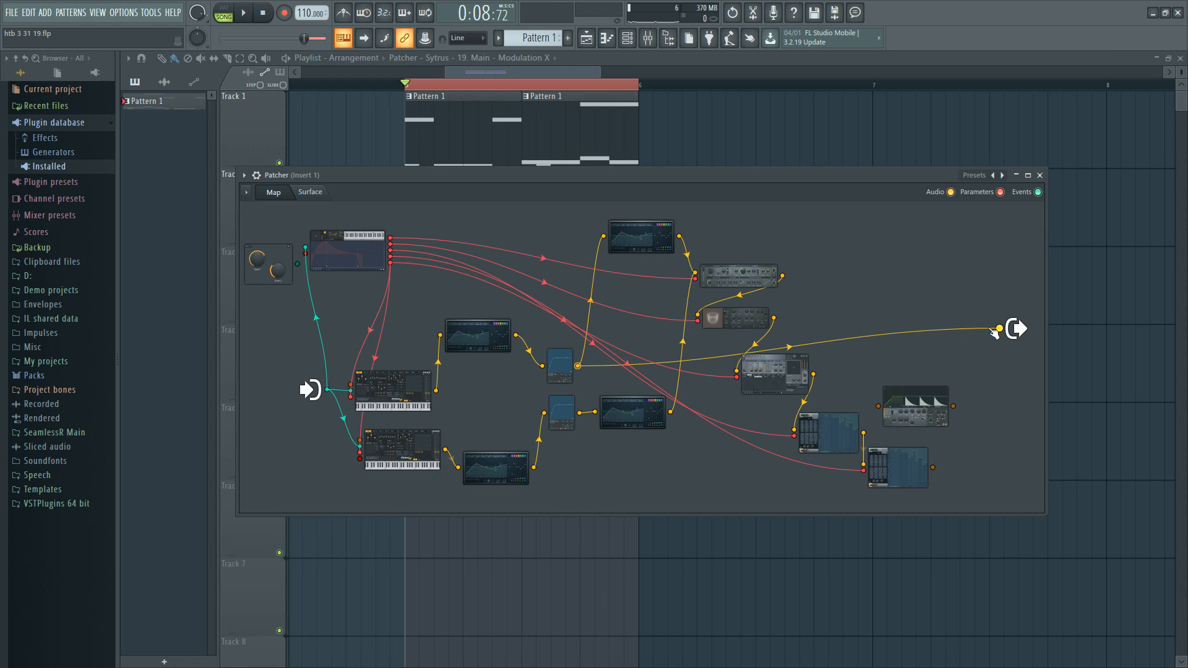
drag(997, 328, 965, 272)
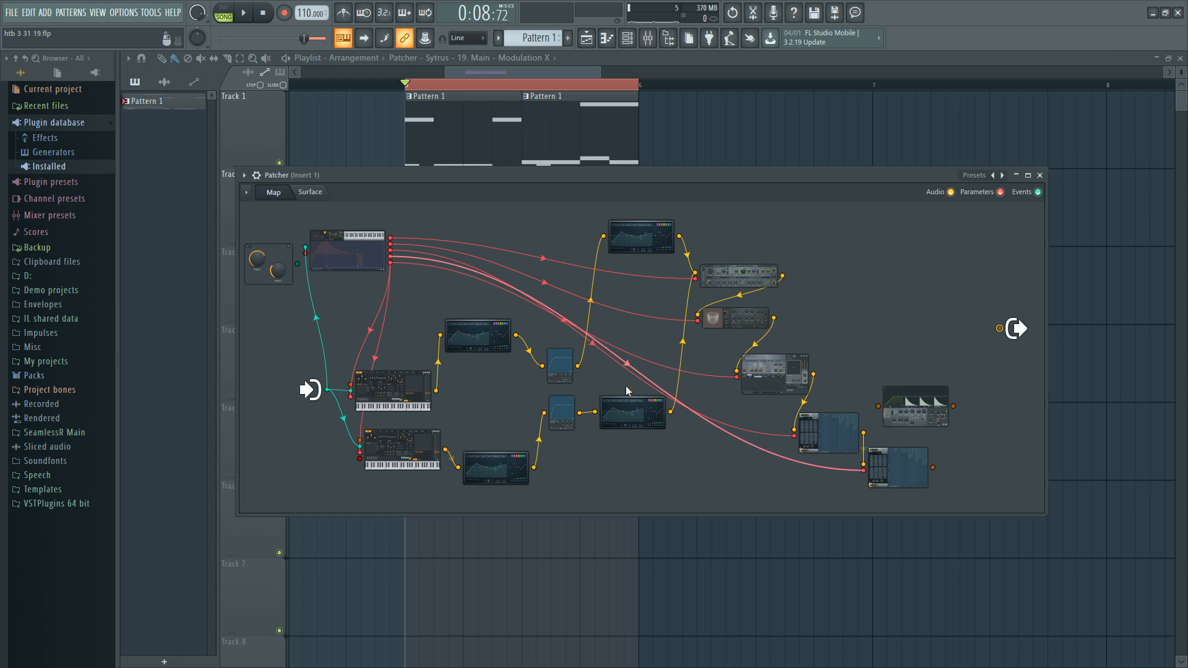
Step: Wire the lower branch's second Parametric EQ 2 directly to the audio output, audition it and remove the connection
drag(670, 411, 980, 337)
key(space)
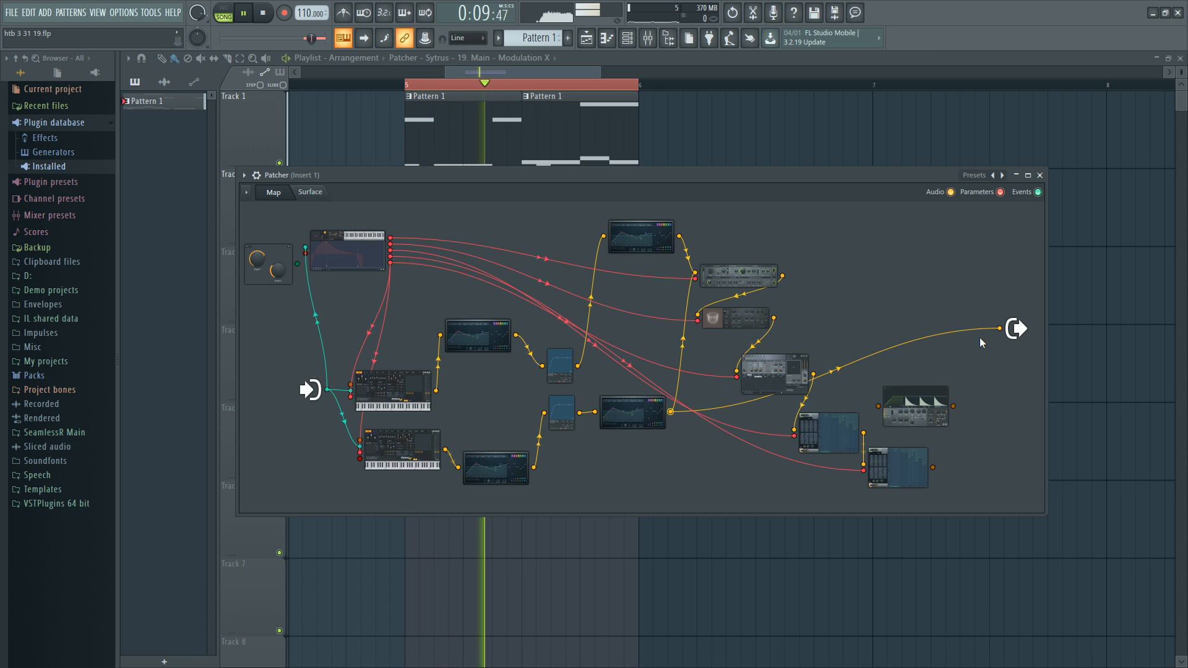
key(space)
drag(999, 329, 961, 245)
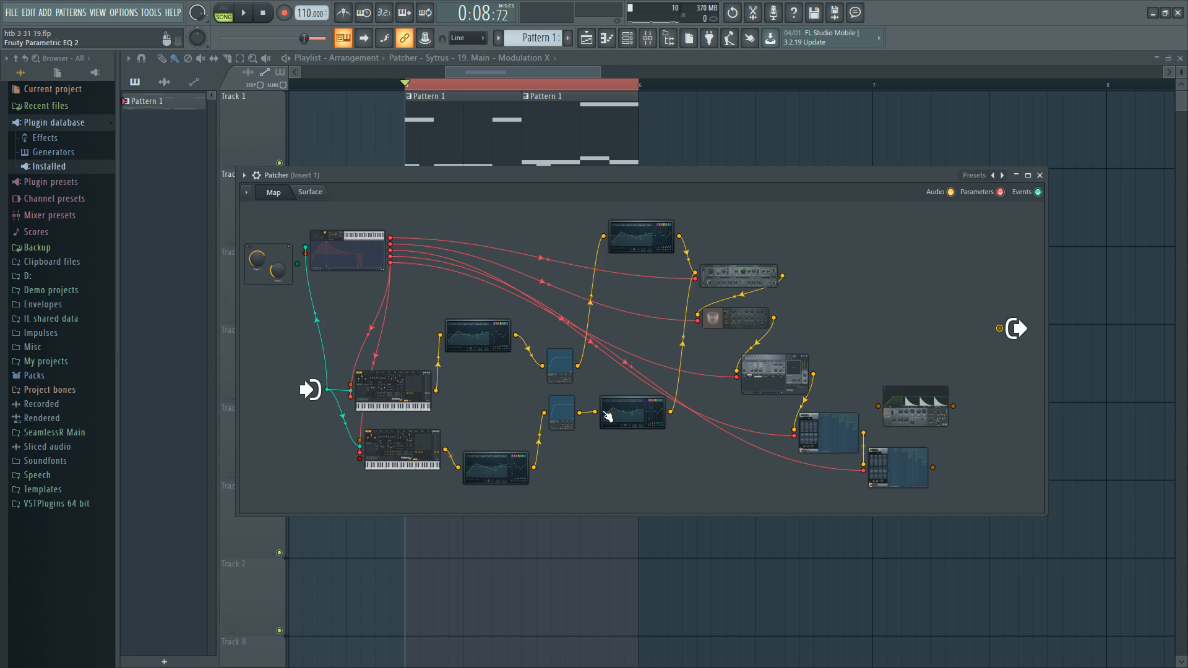
Step: Audition the lower branch's WaveShaper and its first EQ, wiring each one directly to the audio output
drag(579, 413, 975, 292)
key(space)
key(space)
drag(534, 468, 907, 262)
key(space)
key(space)
Step: Audition the upper branch's first EQ and its WaveShaper, wiring each one directly to the audio output
drag(516, 335, 928, 337)
key(space)
key(space)
drag(577, 365, 916, 337)
key(space)
key(space)
Step: Compare the curves of the upper and lower Fruity WaveShapers, closing each plugin again
double_click(554, 363)
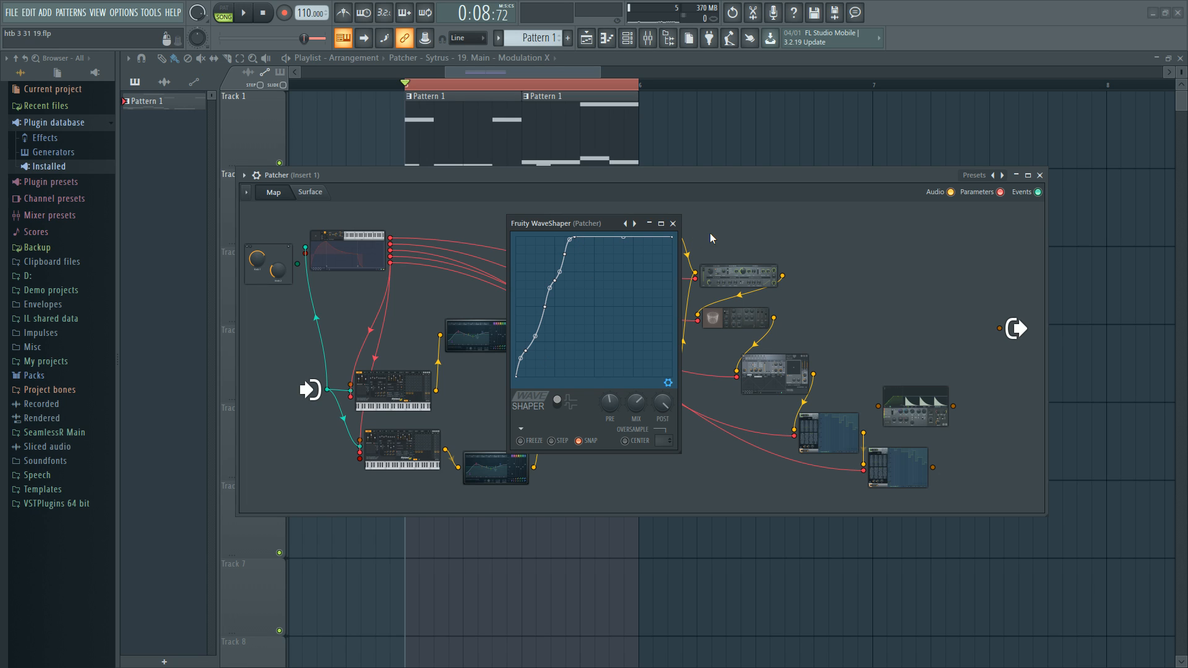
click(673, 223)
click(568, 420)
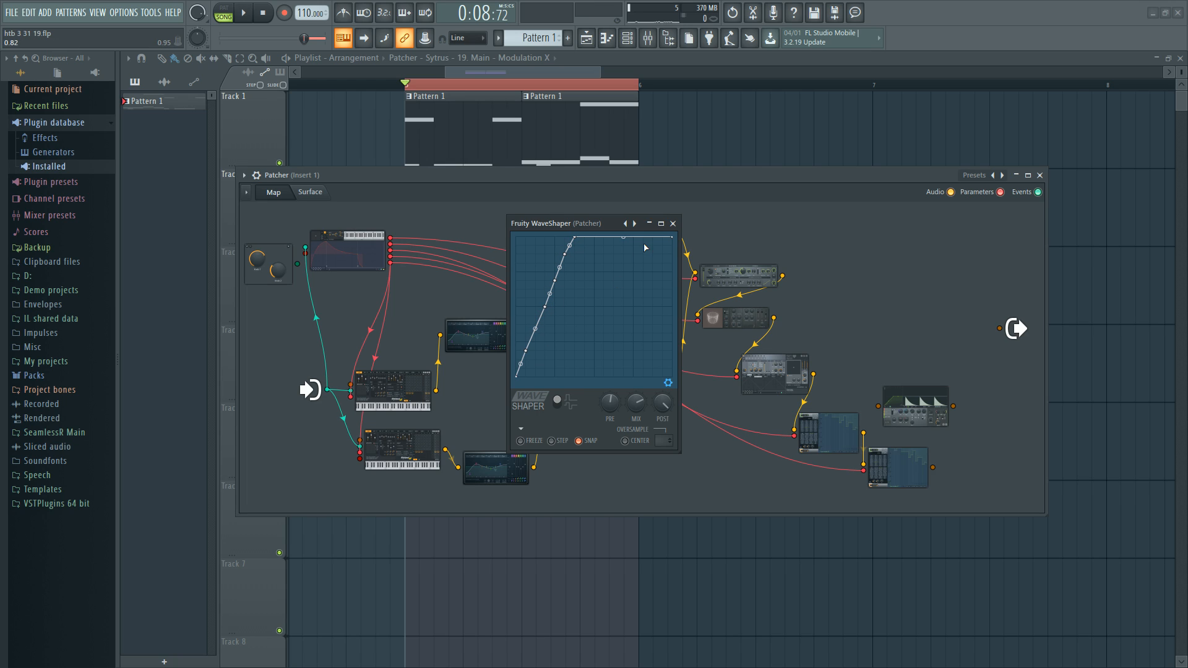
click(672, 223)
click(560, 365)
click(673, 223)
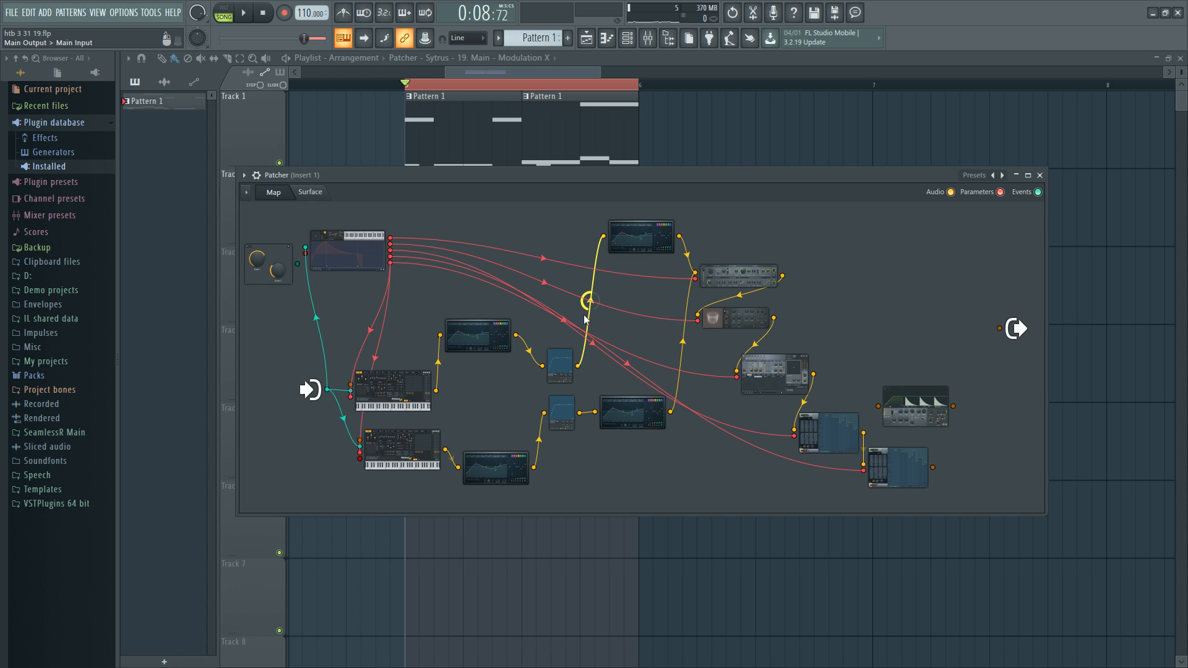
click(566, 414)
click(673, 223)
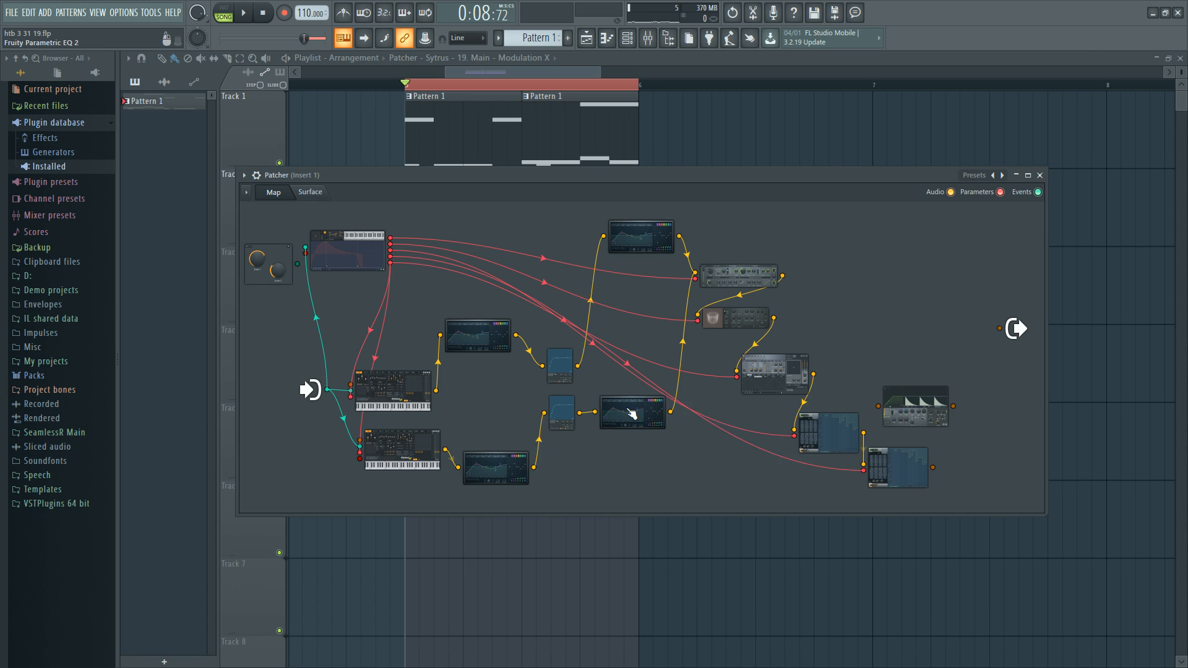
Step: Inspect the lower branch's two Parametric EQ 2 curves and its WaveShaper curve, closing each plugin again
click(631, 413)
click(803, 410)
click(506, 473)
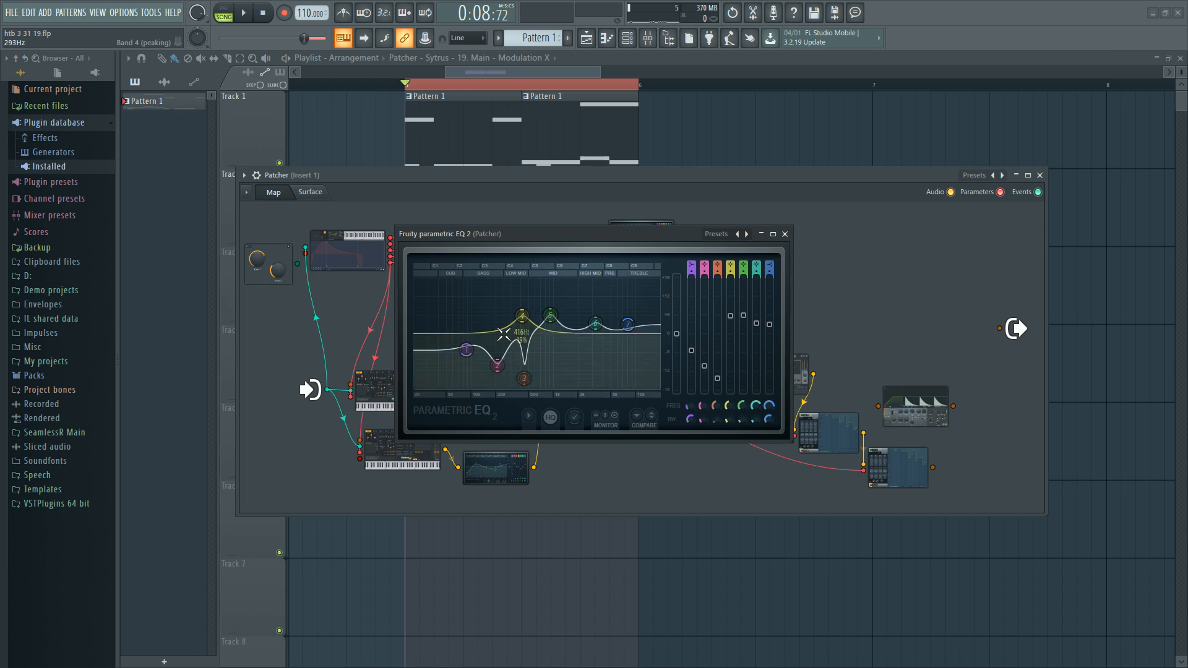
mouse_move(471, 356)
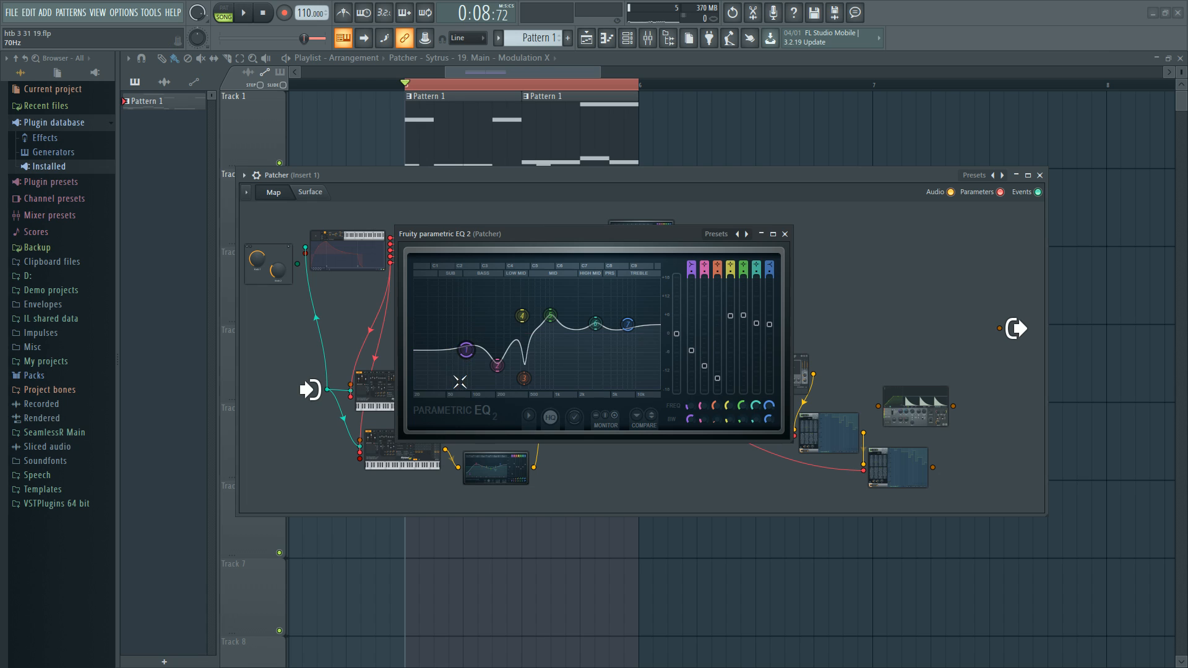
click(784, 234)
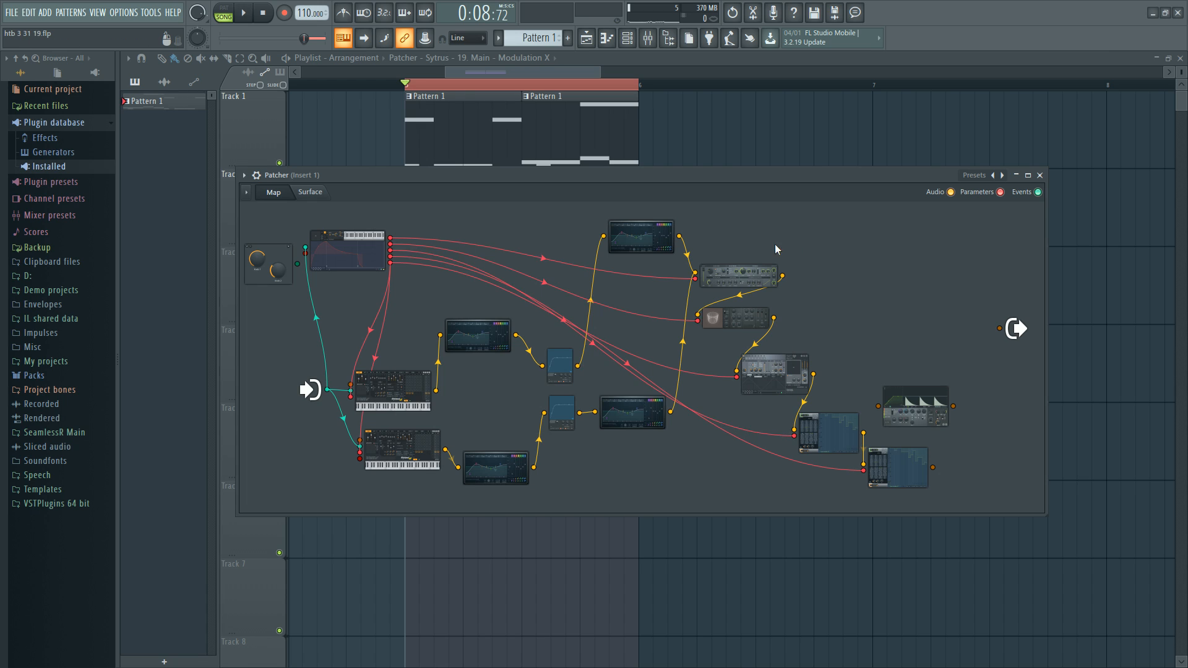
double_click(567, 412)
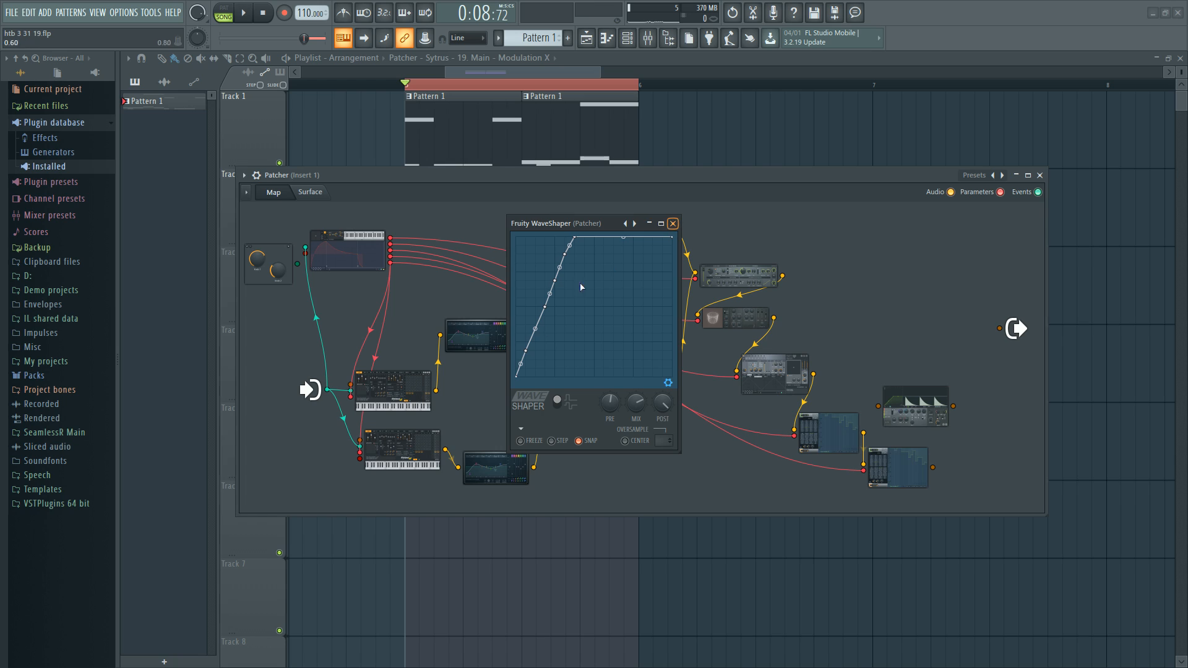
click(673, 223)
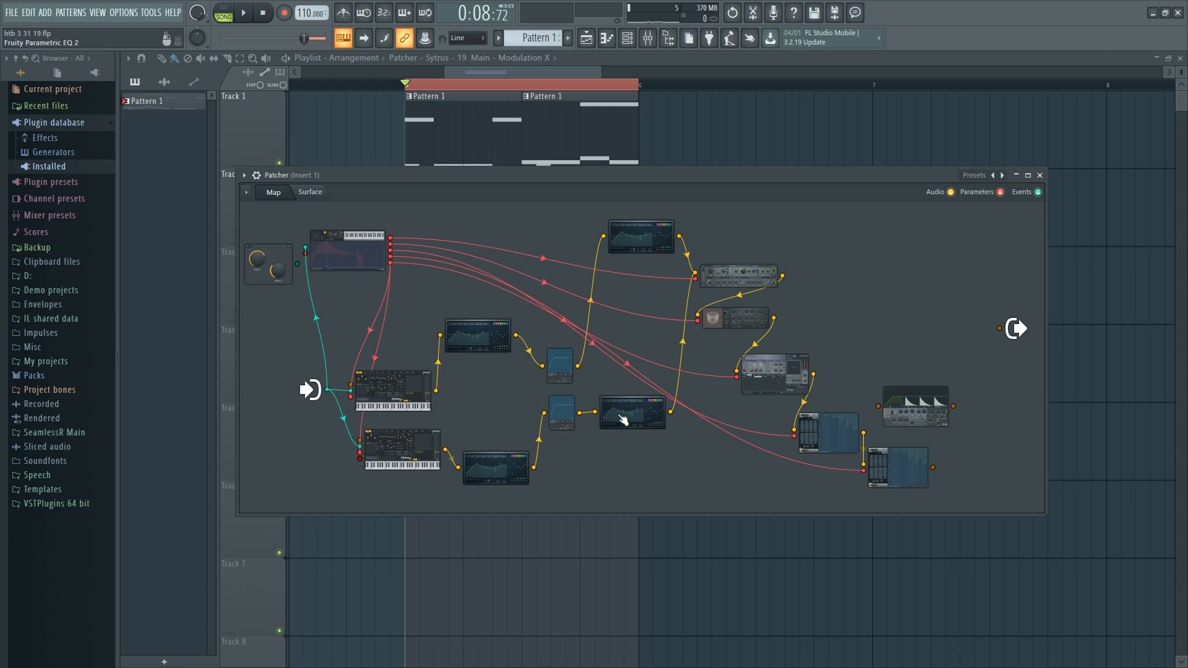
Step: Check the upper branch's Parametric EQ 2 curve and its Sytrus, closing both plugins again
double_click(491, 338)
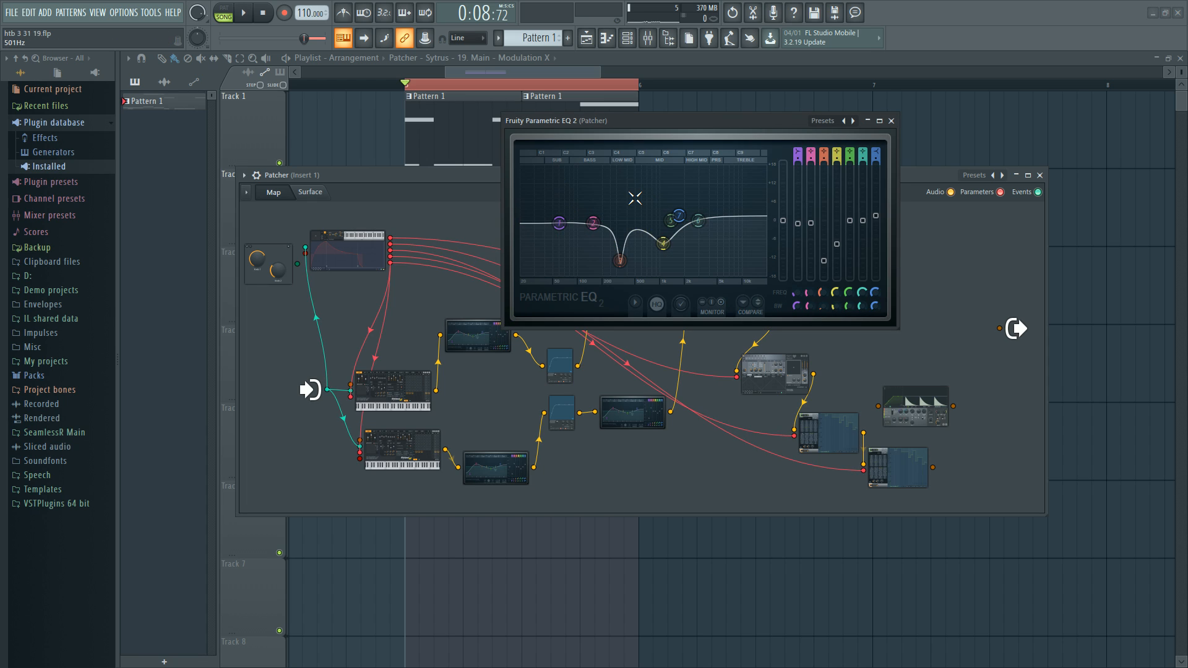
key(space)
key(space)
click(890, 121)
double_click(409, 390)
click(933, 218)
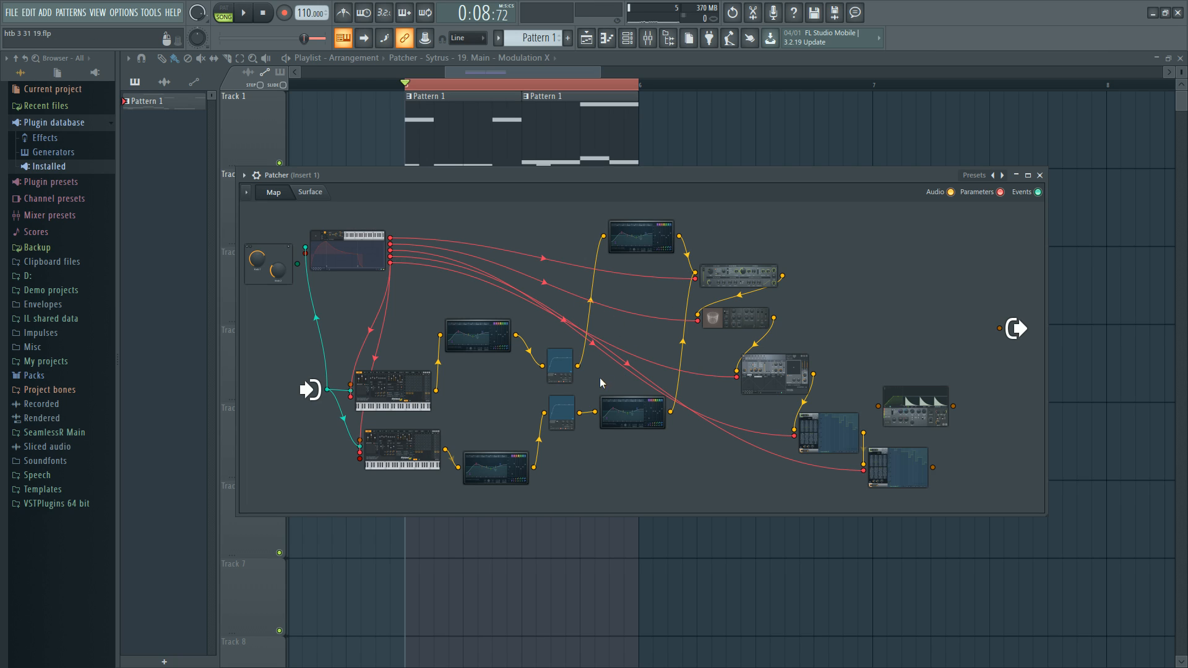
Step: Review the lower WaveShaper's curve and the upper branch's second Parametric EQ 2, closing each plugin again
double_click(561, 405)
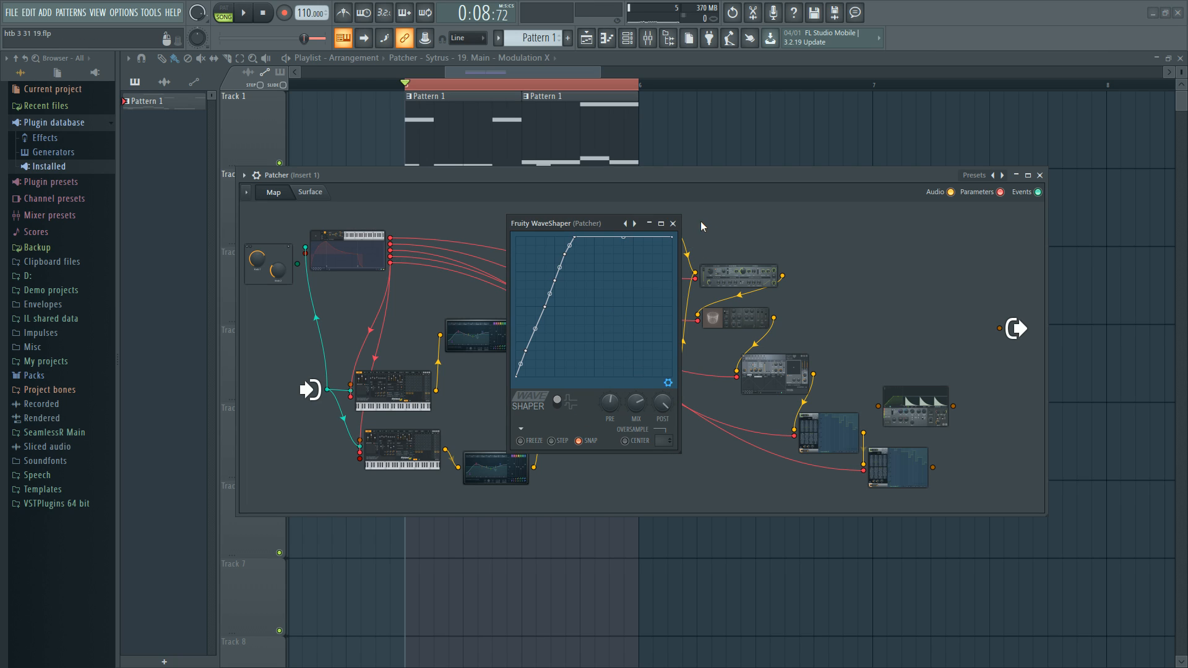
click(673, 223)
double_click(648, 249)
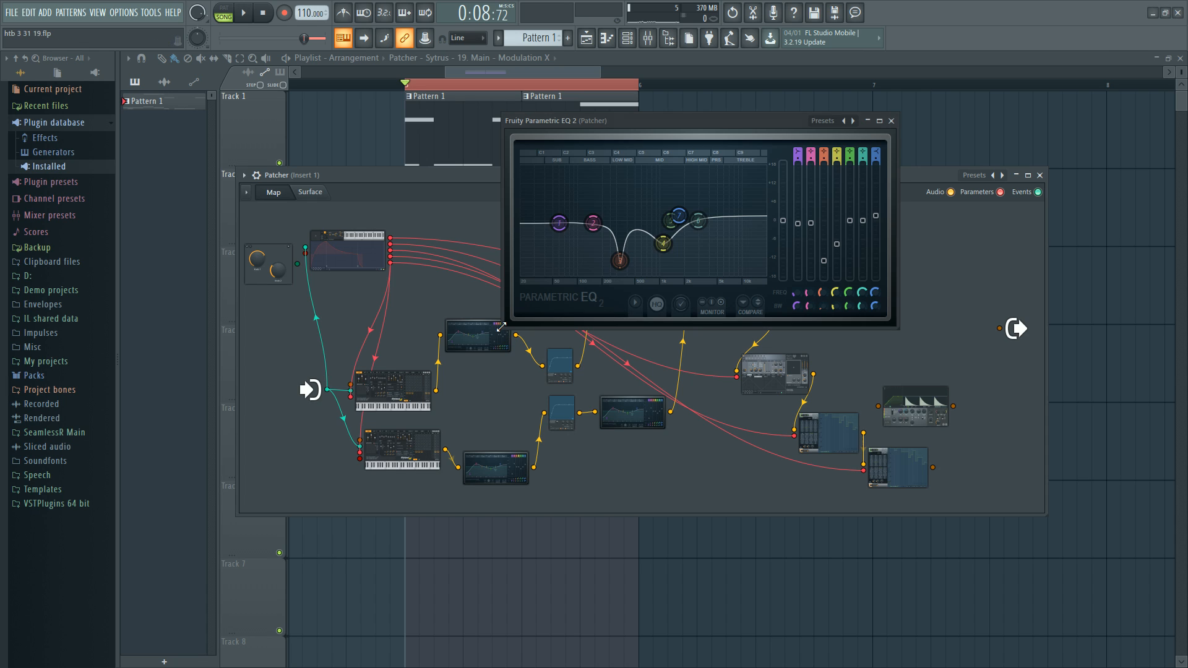
click(891, 121)
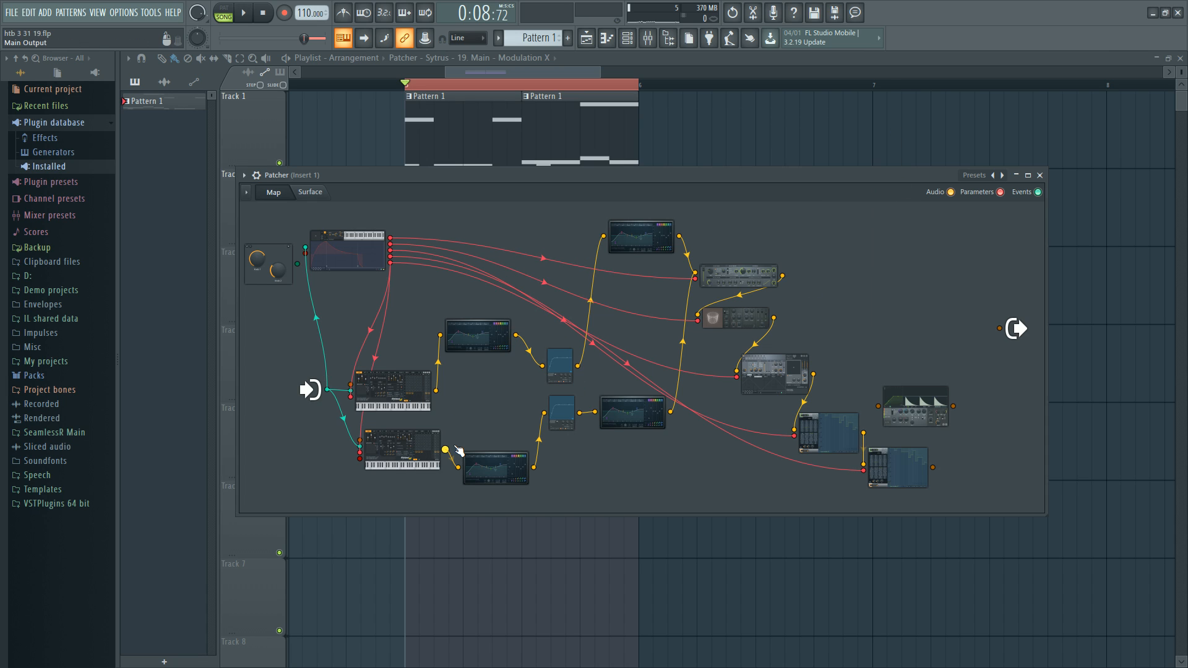
Step: Route the lower Sytrus directly to the audio output, audition the raw sound and open the synth
drag(446, 449, 999, 328)
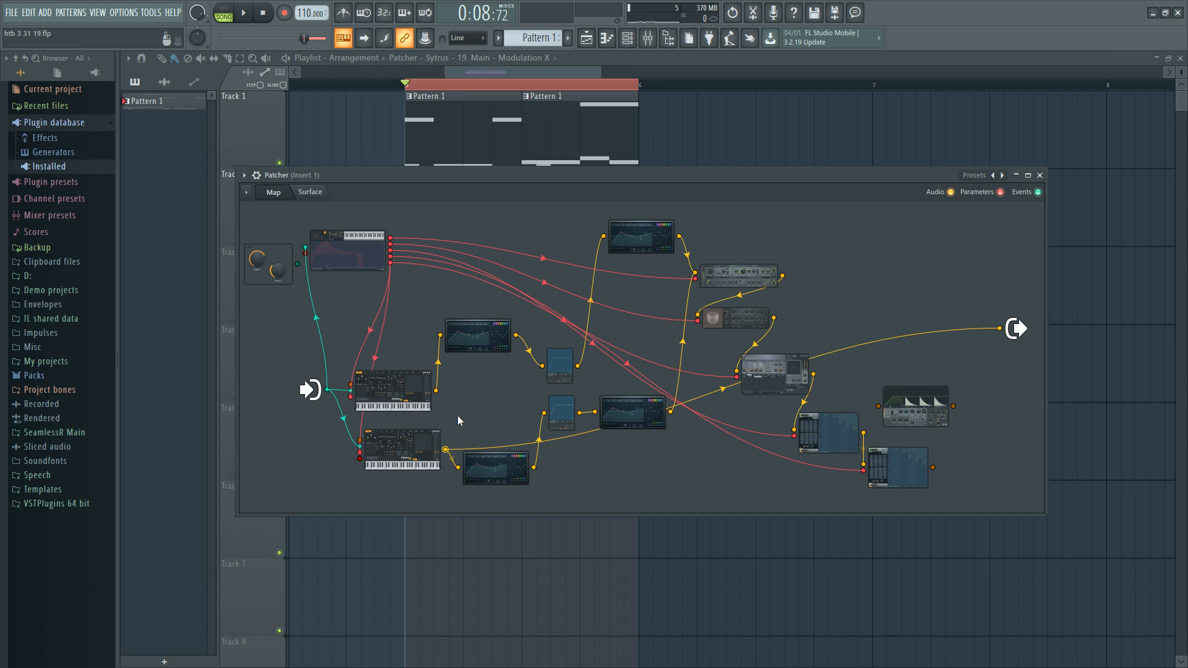
key(space)
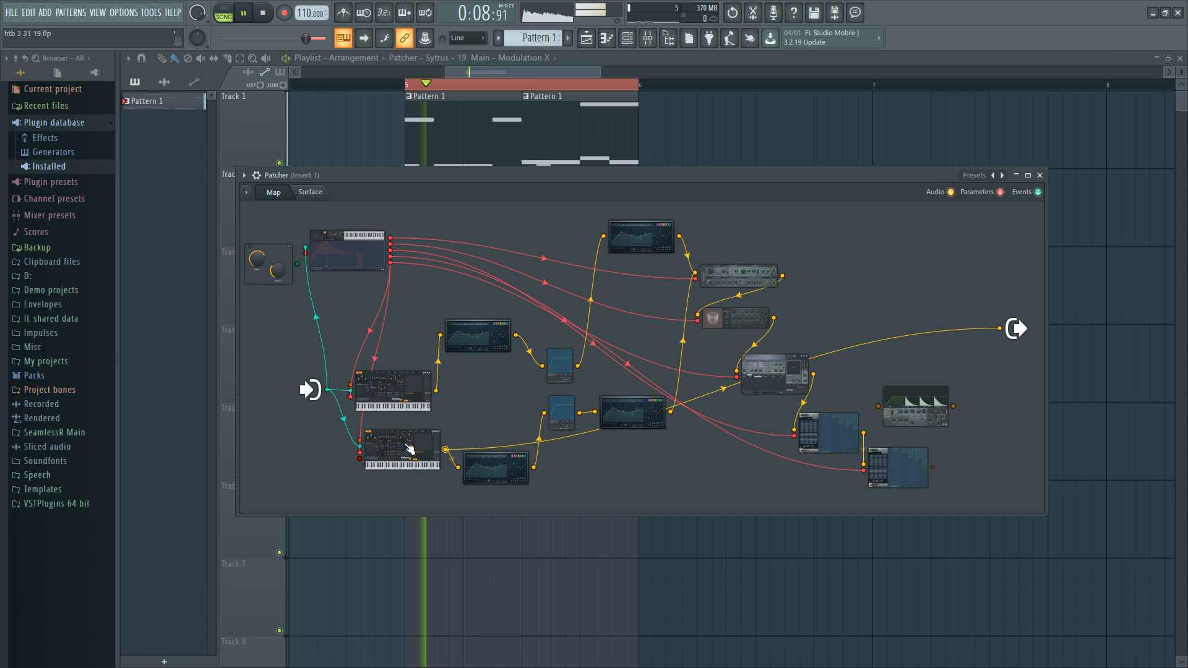
double_click(418, 450)
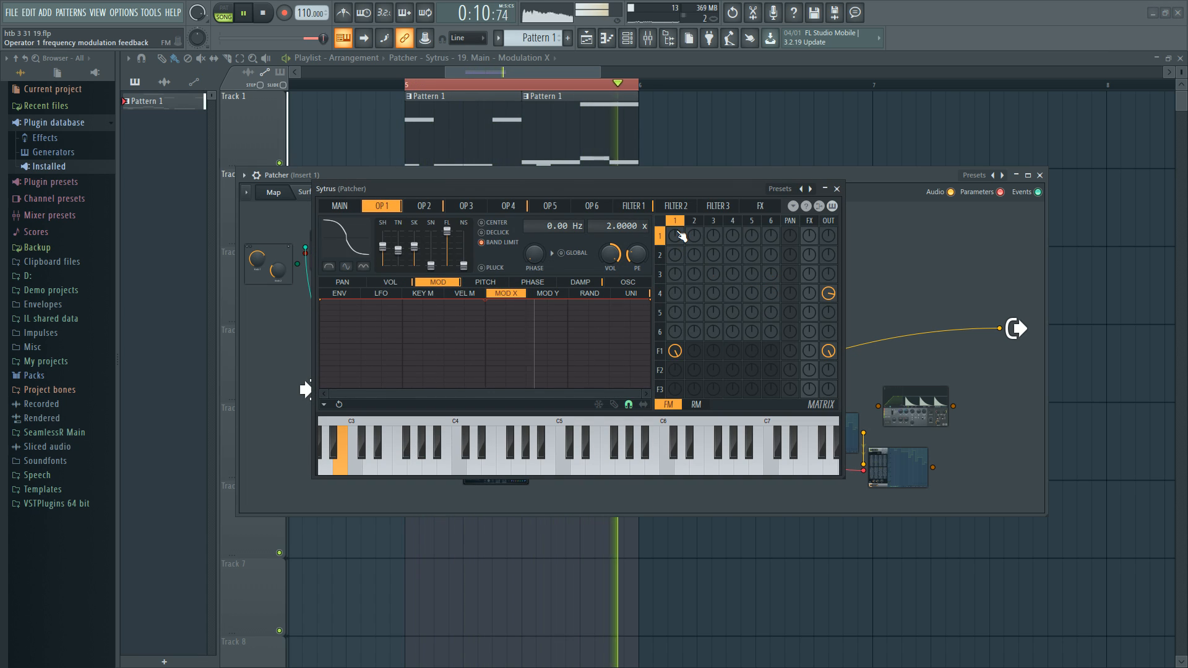
key(space)
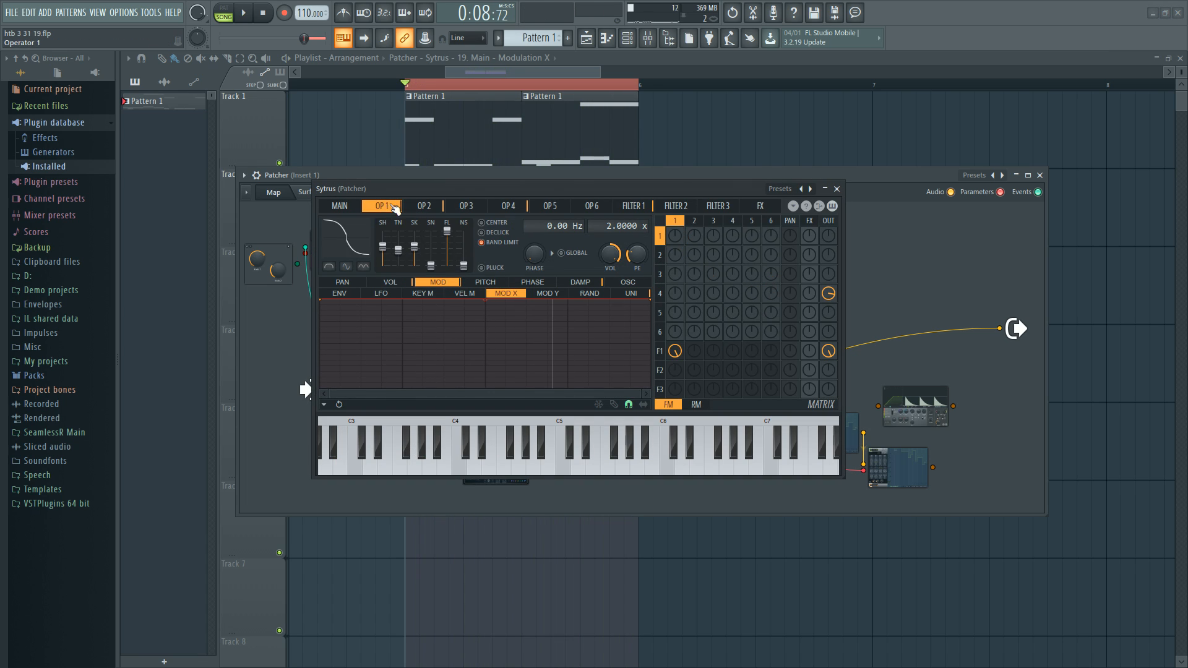
Step: Examine the lower Sytrus's main settings, the operator 1 oscillator and Filter 1's waveshaper (WS) curve
click(339, 206)
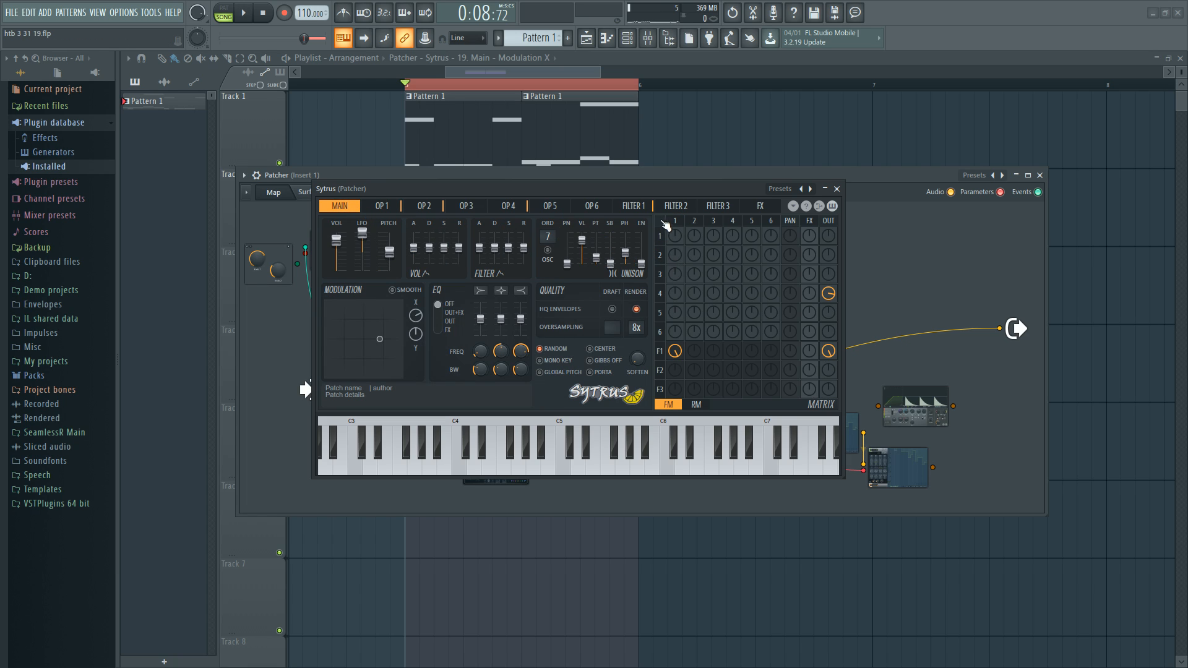
click(659, 351)
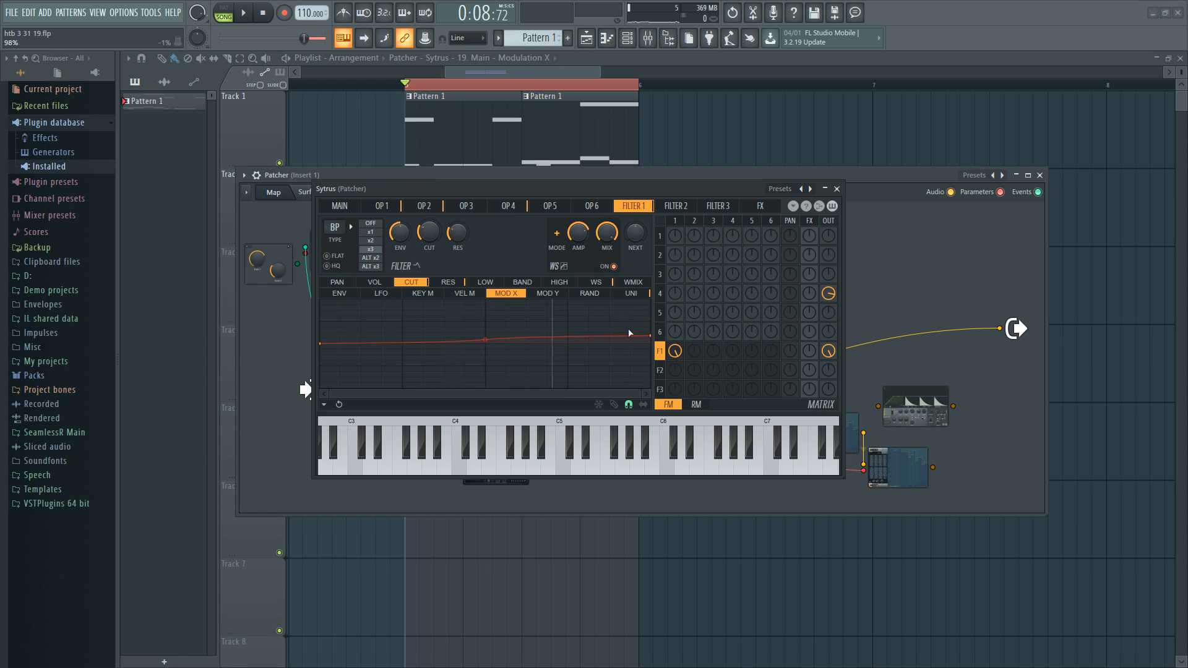
click(596, 282)
click(680, 223)
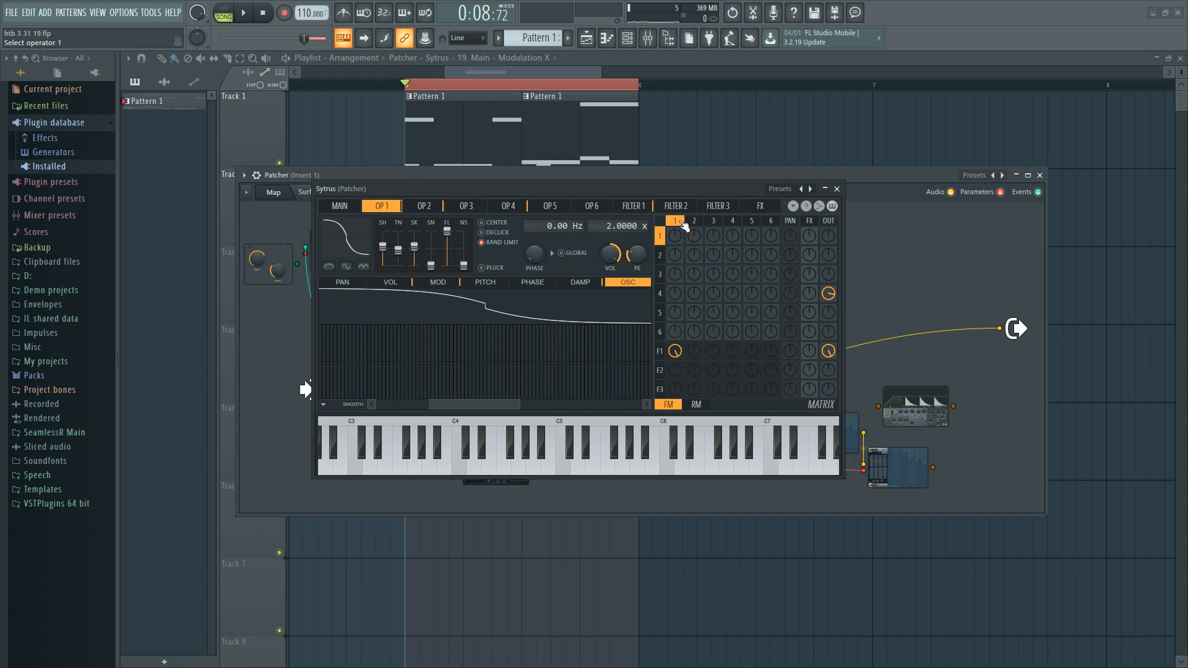
click(660, 352)
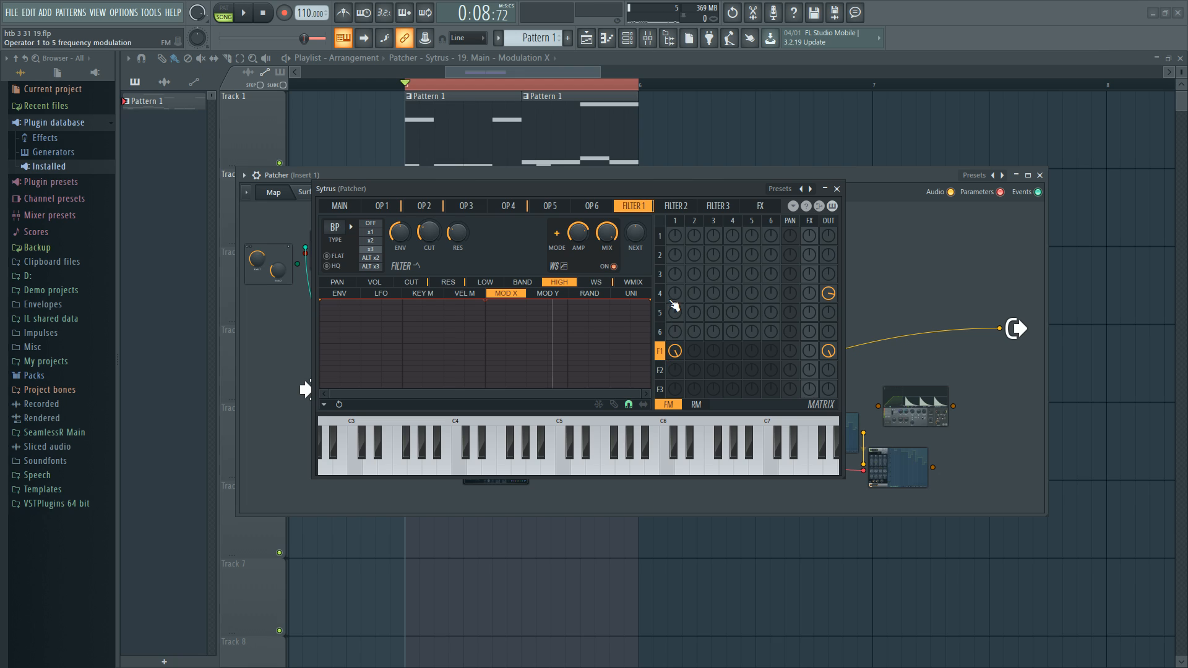
click(596, 282)
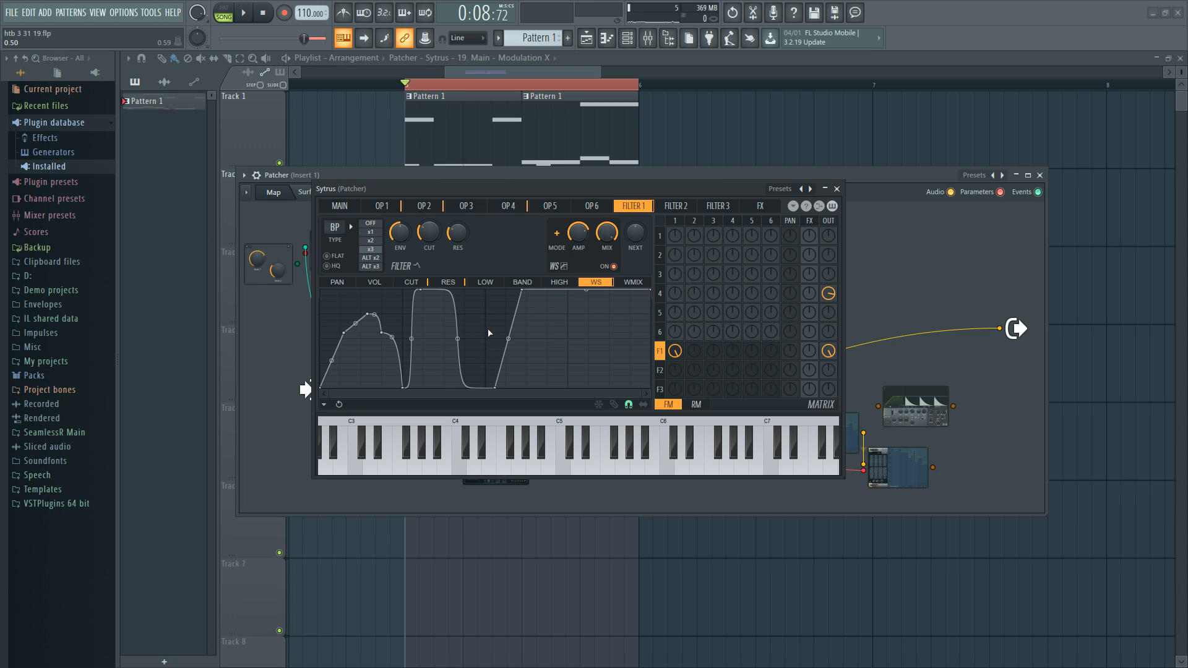
Step: Show operator 1's volume articulation curve for unison (UNI)
click(382, 205)
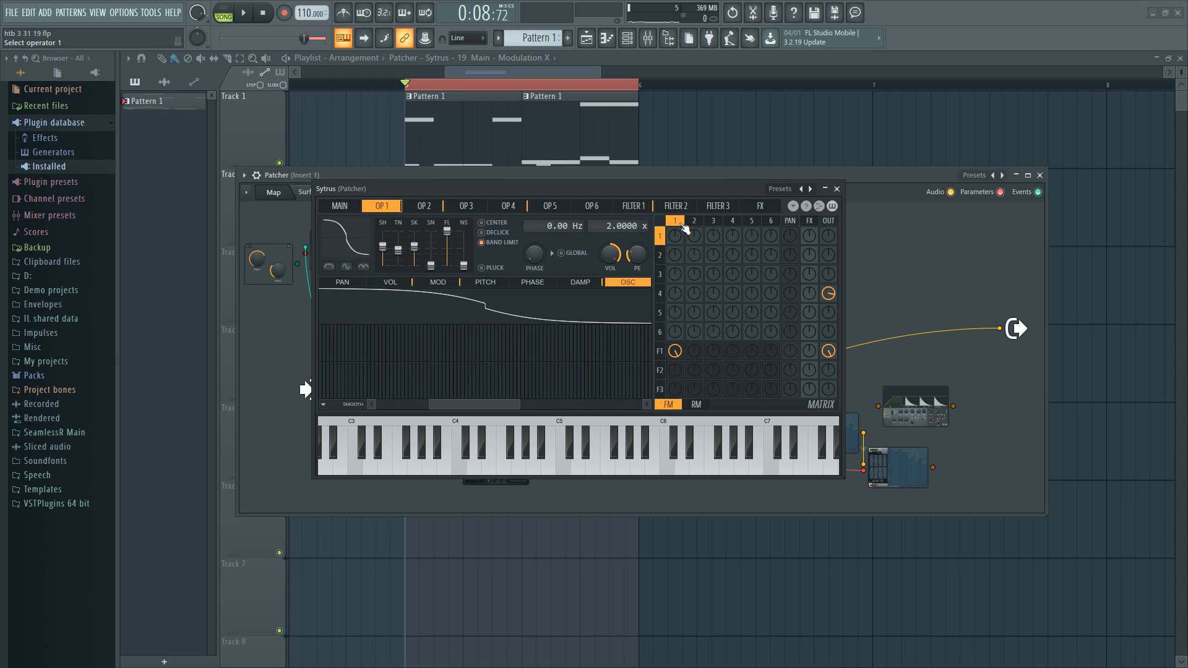
click(393, 283)
click(631, 293)
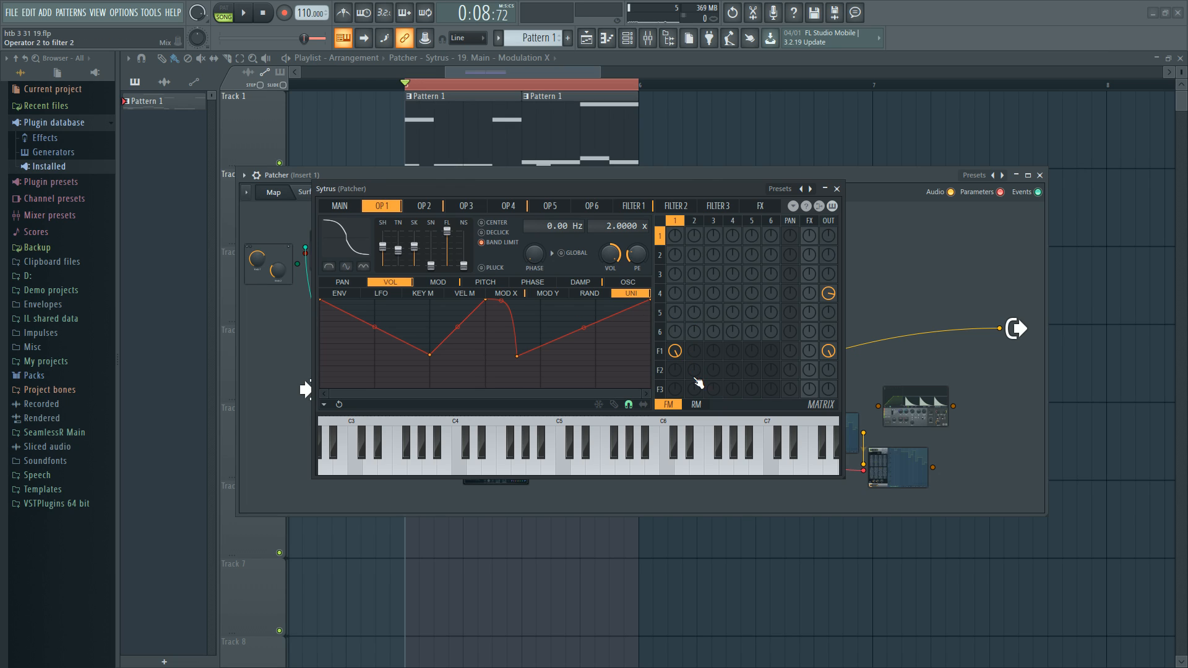
Step: Switch the Sytrus matrix to ring modulation (RM) and inspect operators 2 and 4
click(696, 404)
click(696, 221)
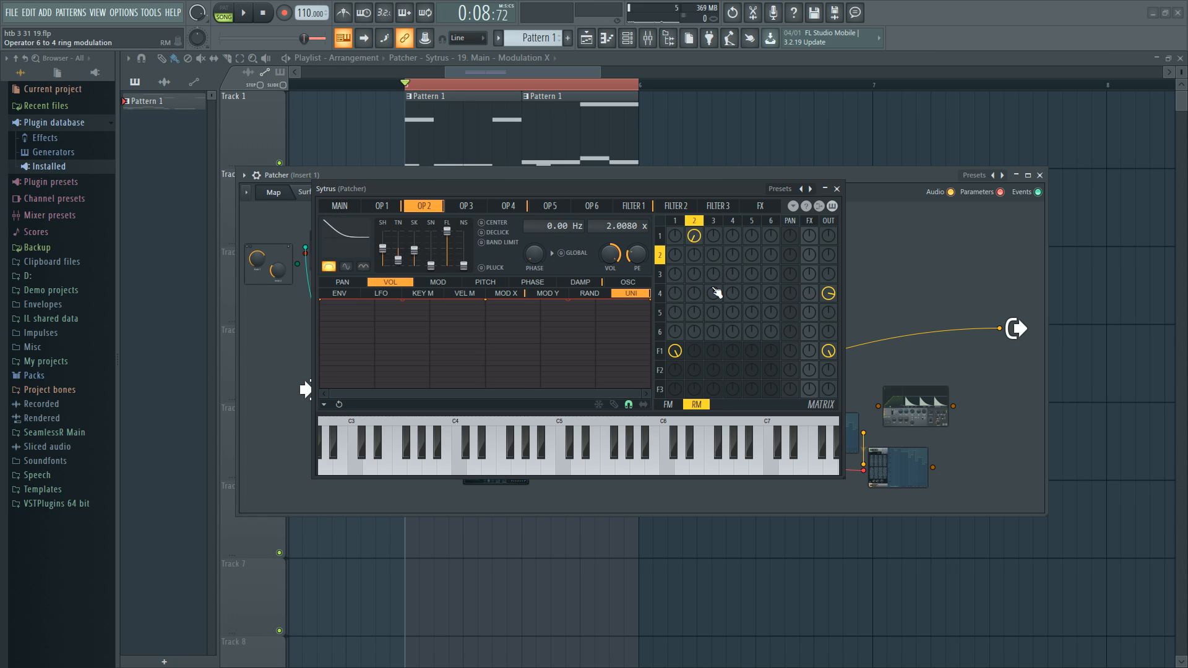
click(659, 293)
Step: Examine Filter 1's Mod X curves for cutoff and resonance
click(659, 351)
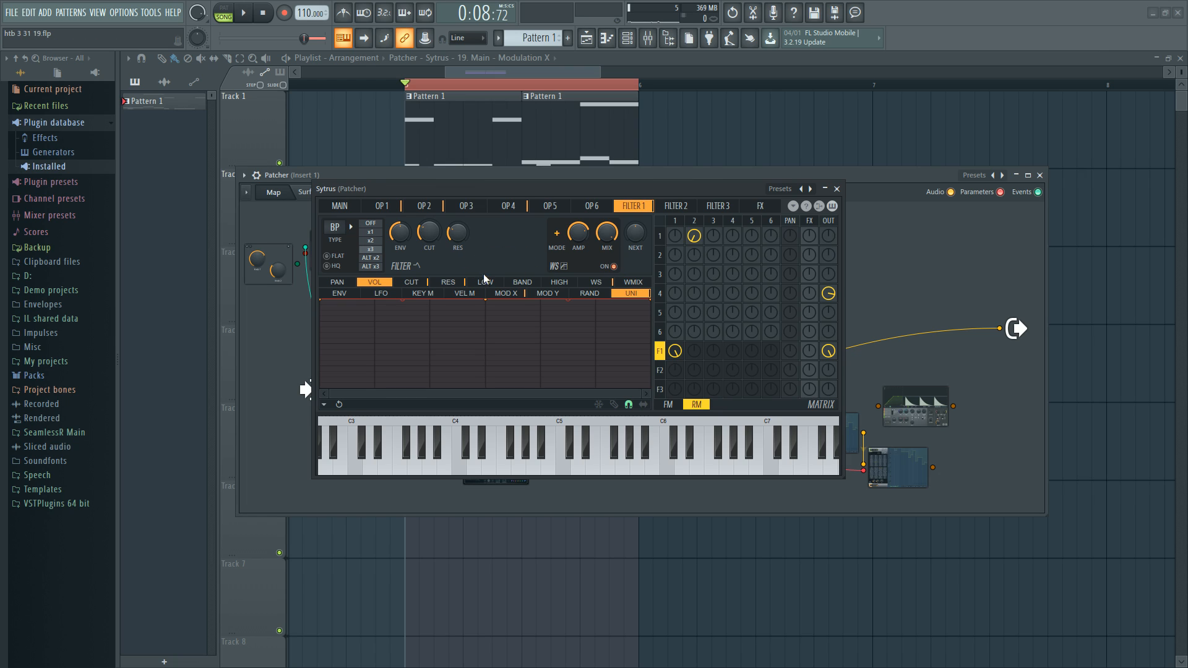
click(411, 282)
click(505, 293)
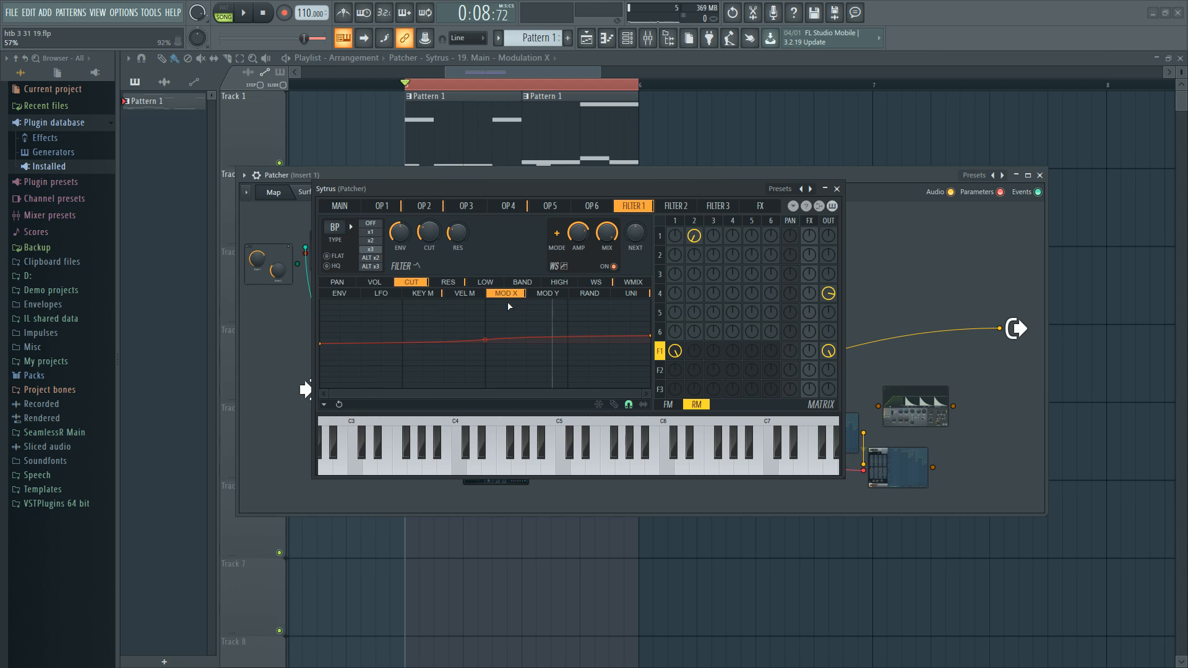
click(450, 283)
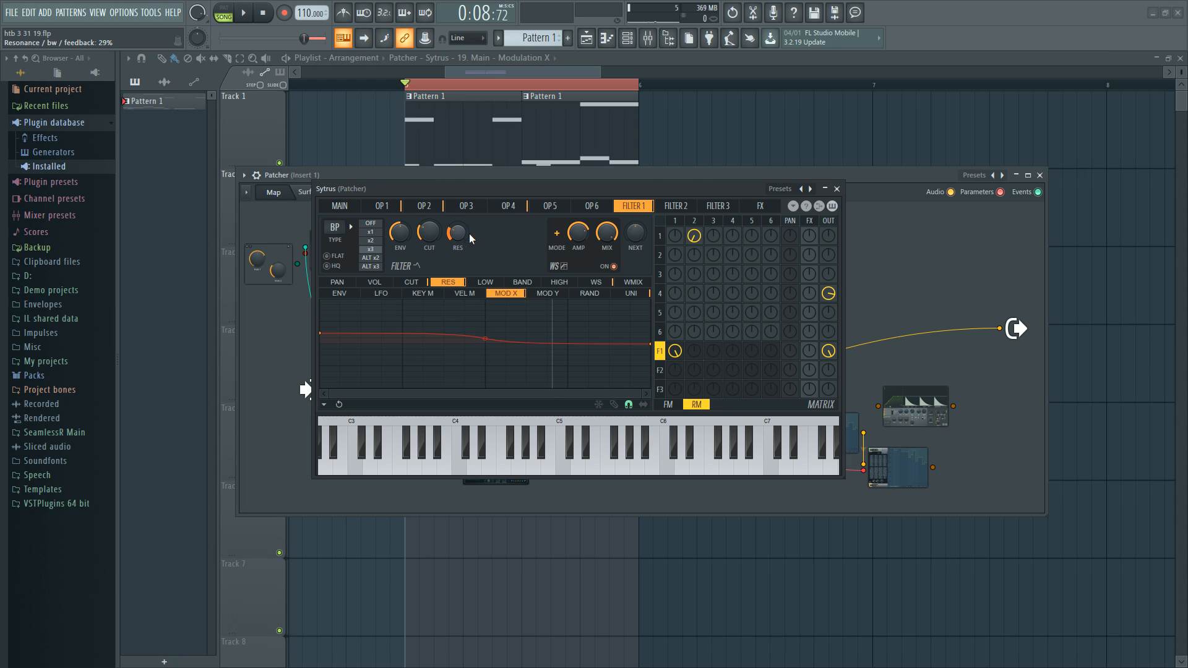
Step: Review Filter 1's waveshaper (WS) curve and its cutoff key-mapping (KEY M) curve
click(602, 284)
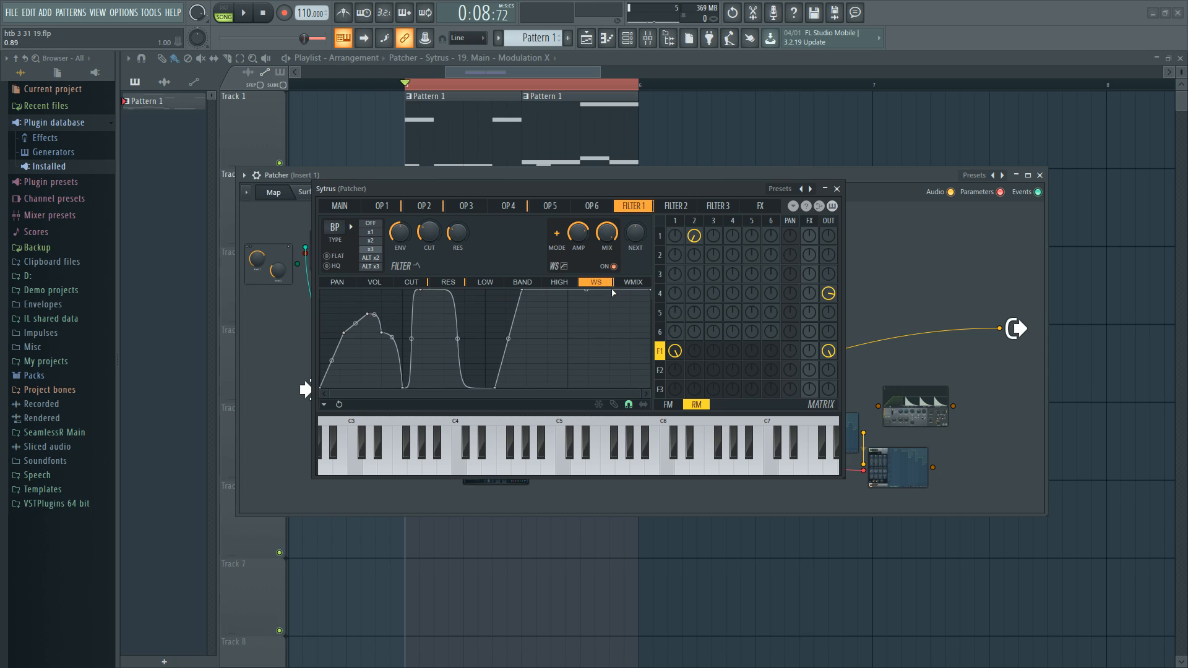
click(411, 283)
click(423, 293)
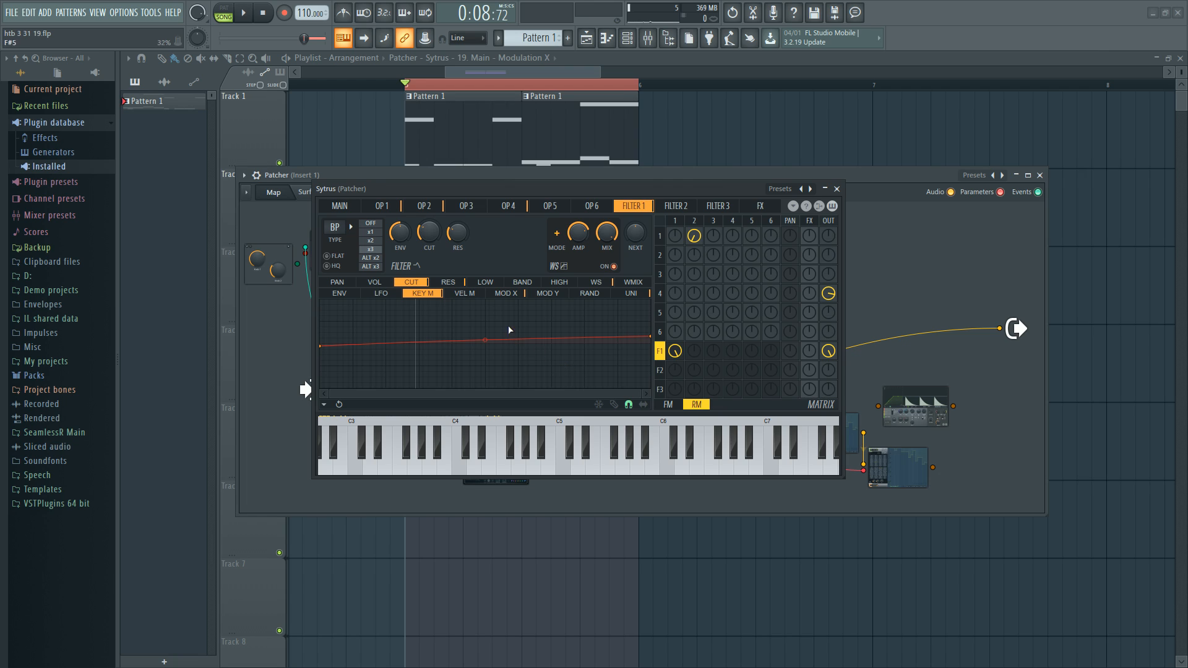
click(595, 282)
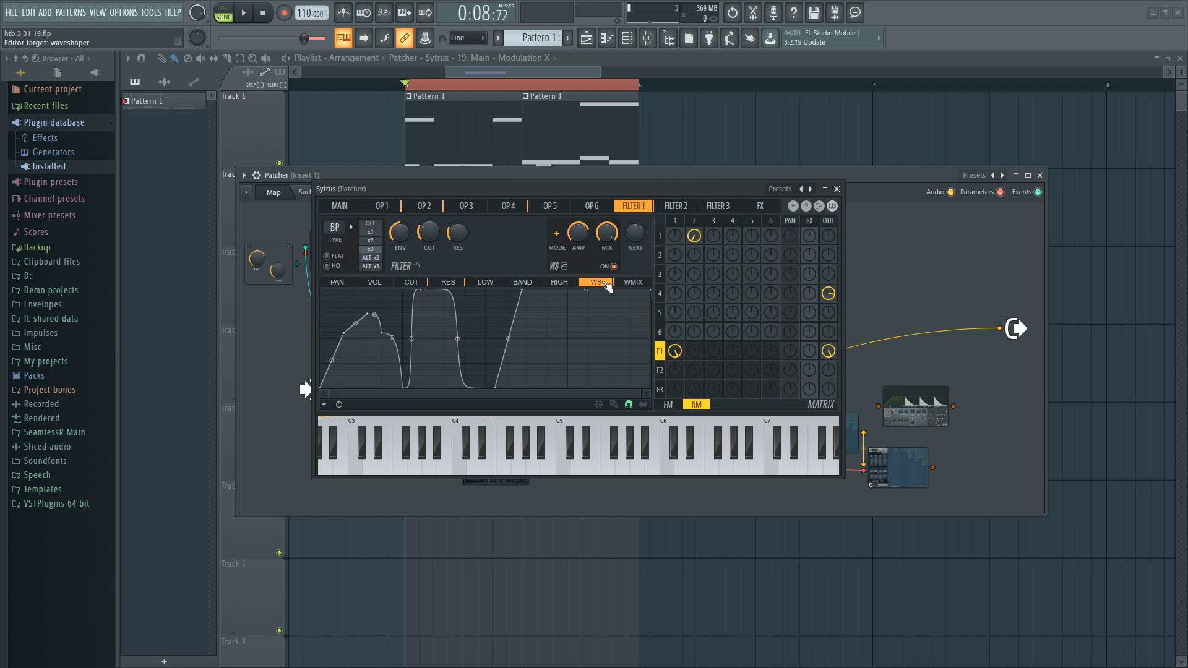
Step: Examine the volume Mod X curves of operators 4, 2 and 1, glancing at Filter 1 before returning to operator 4
click(498, 211)
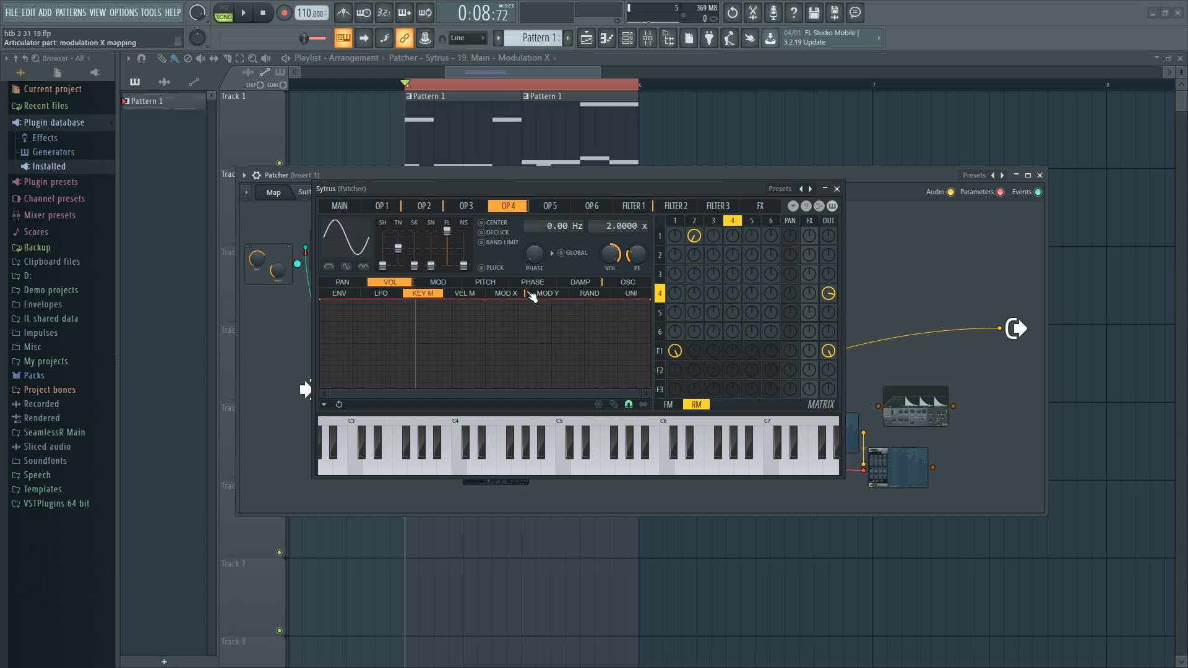
click(523, 293)
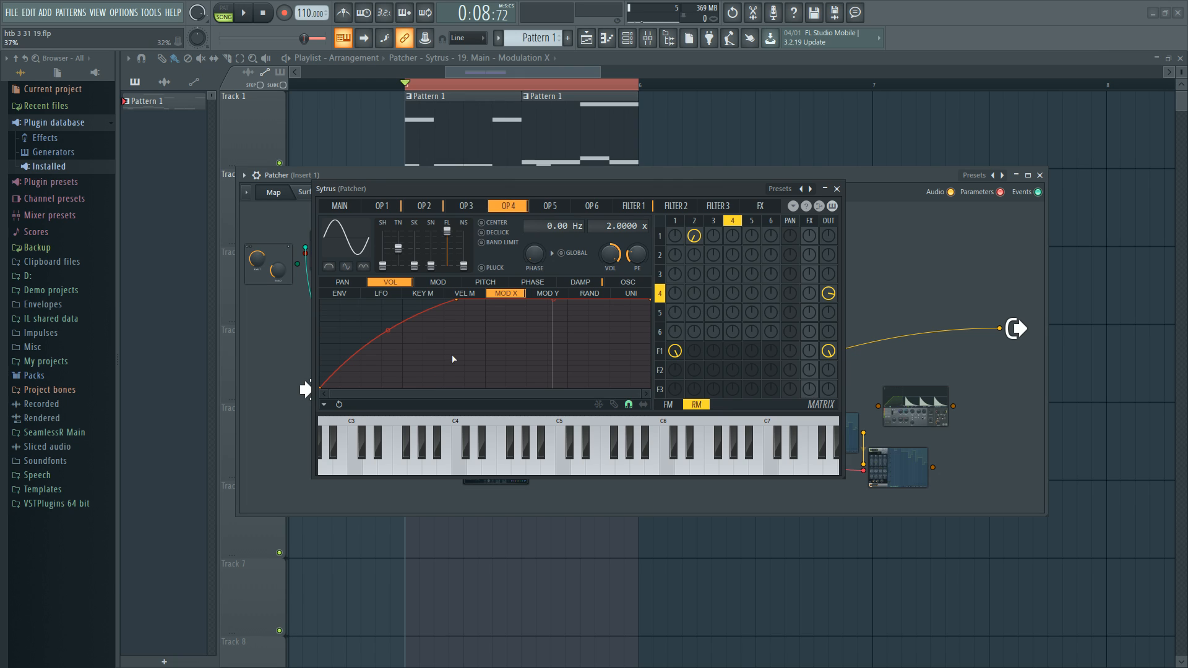
click(425, 211)
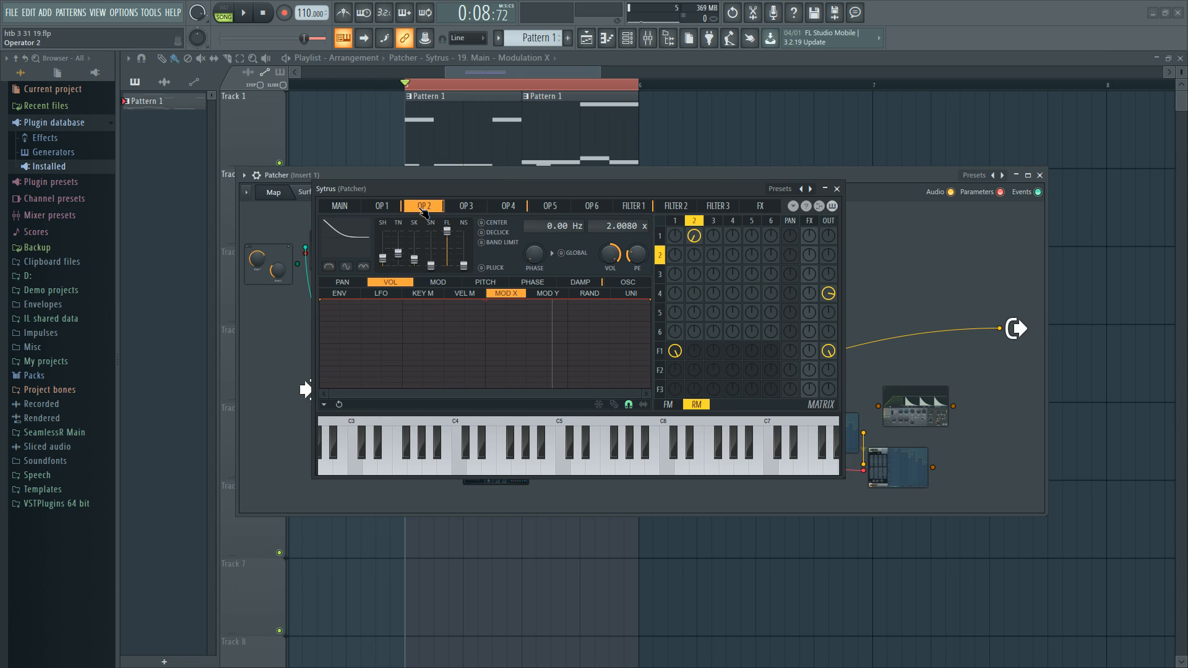
click(383, 210)
click(438, 210)
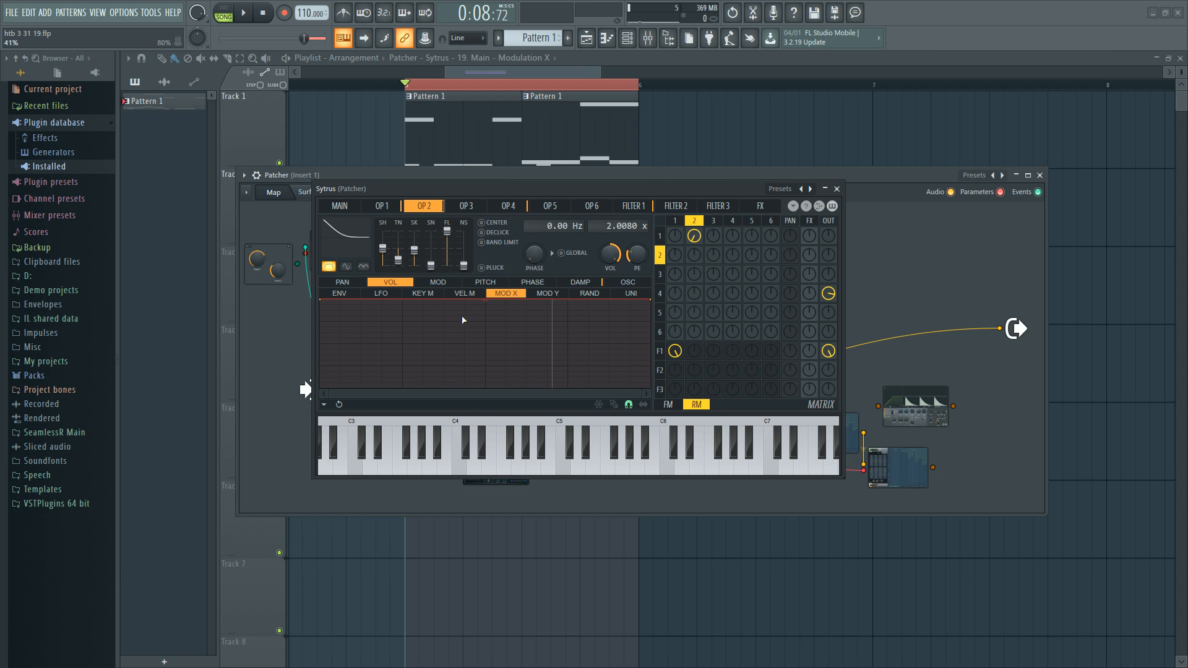
click(386, 210)
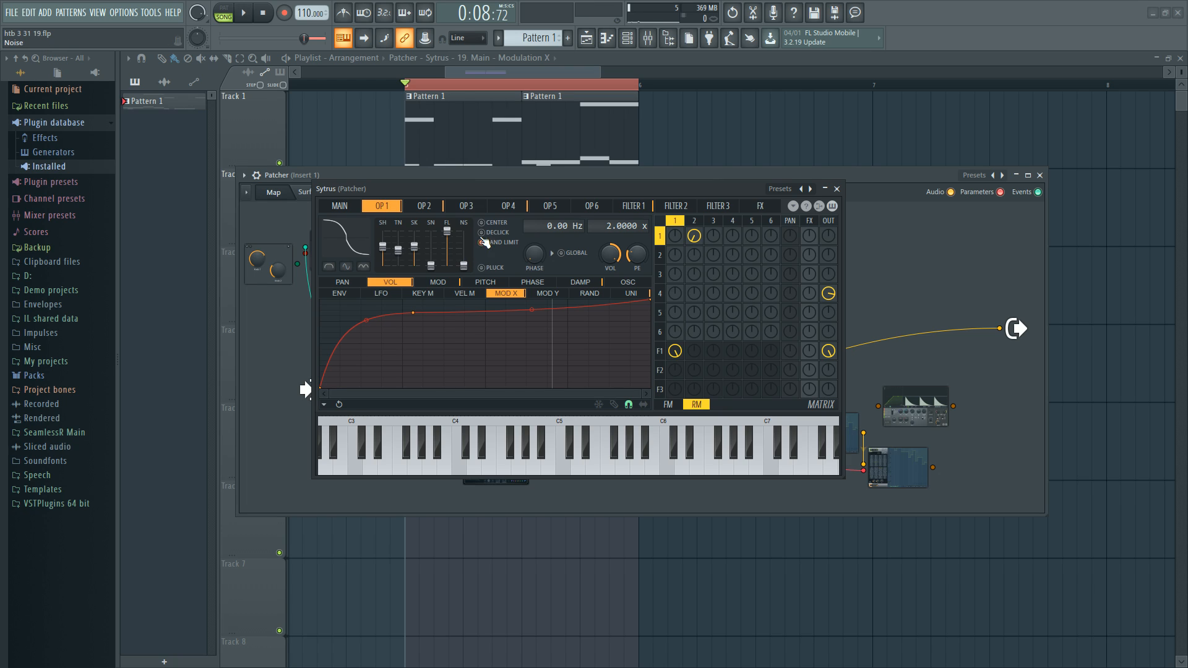
click(623, 208)
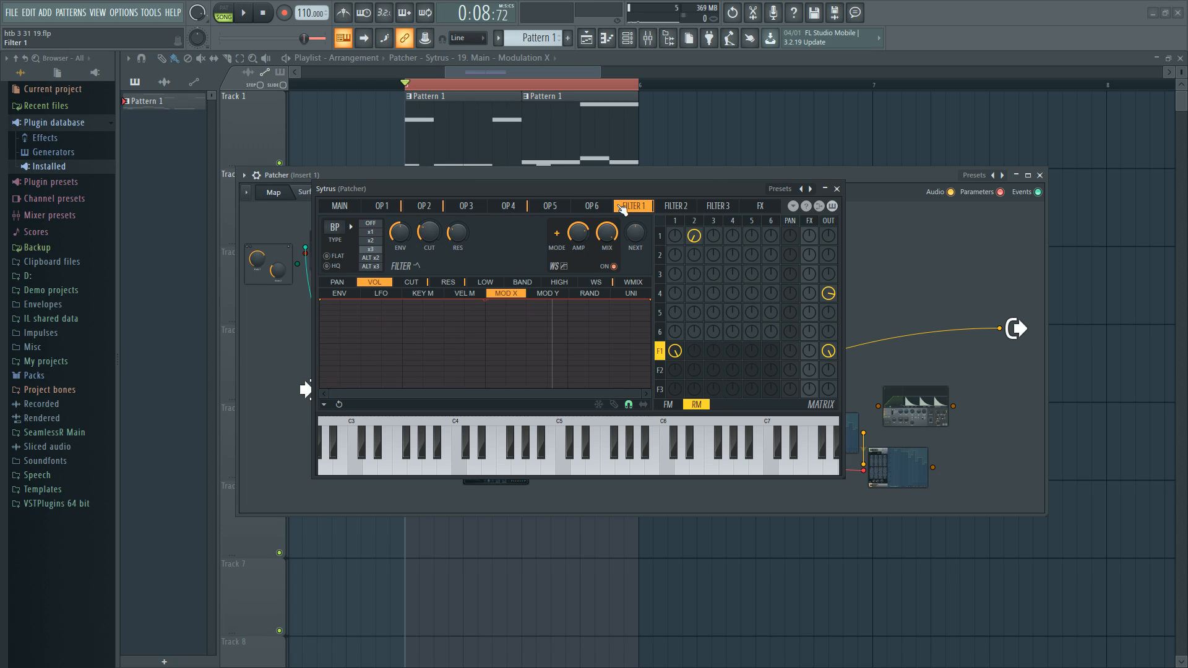
click(458, 208)
click(518, 207)
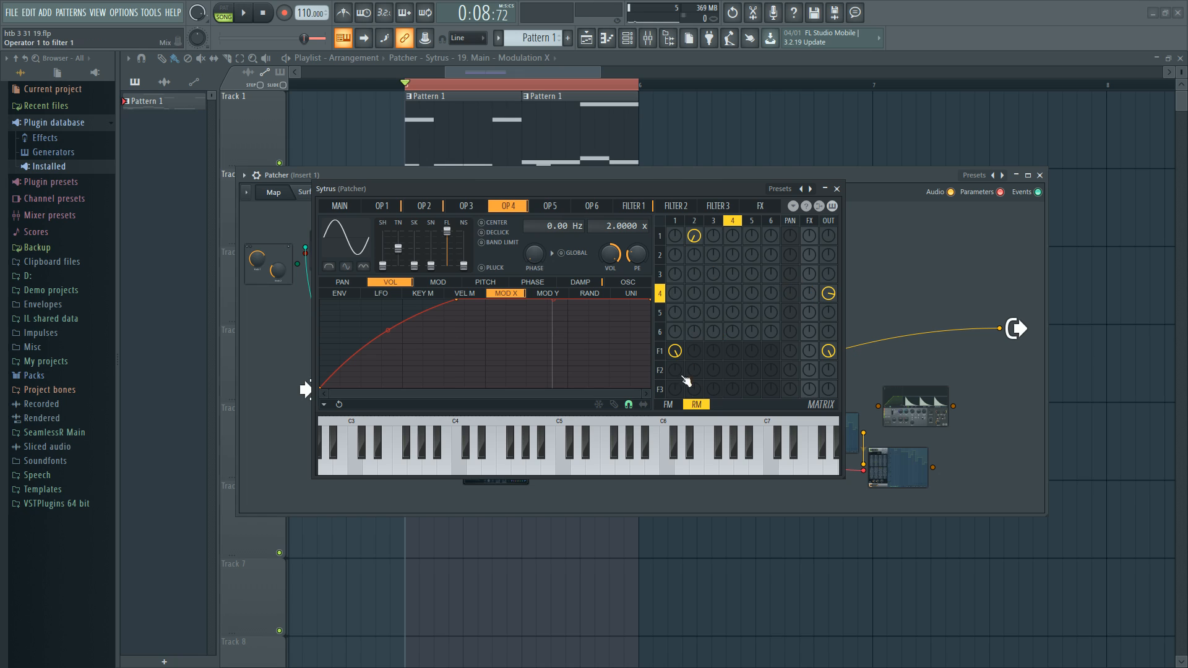
Step: Inspect the matrix's ring modulation (RM) from operator 2 to operator 1 and audition the pattern
click(697, 405)
click(697, 405)
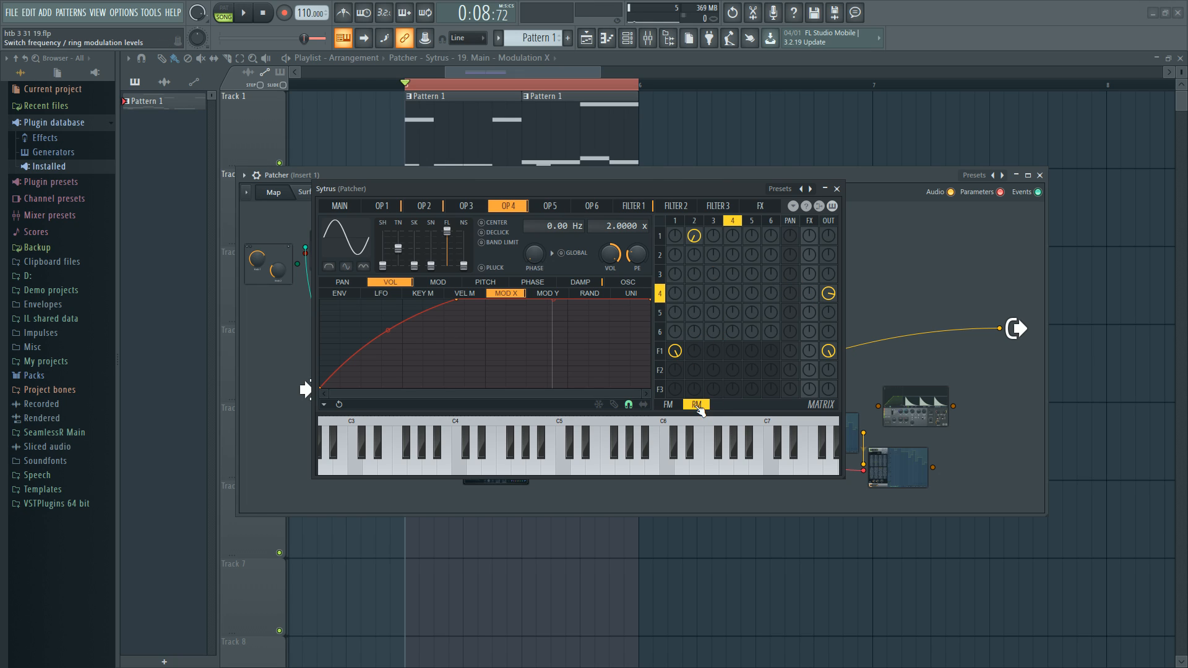
drag(694, 236, 702, 237)
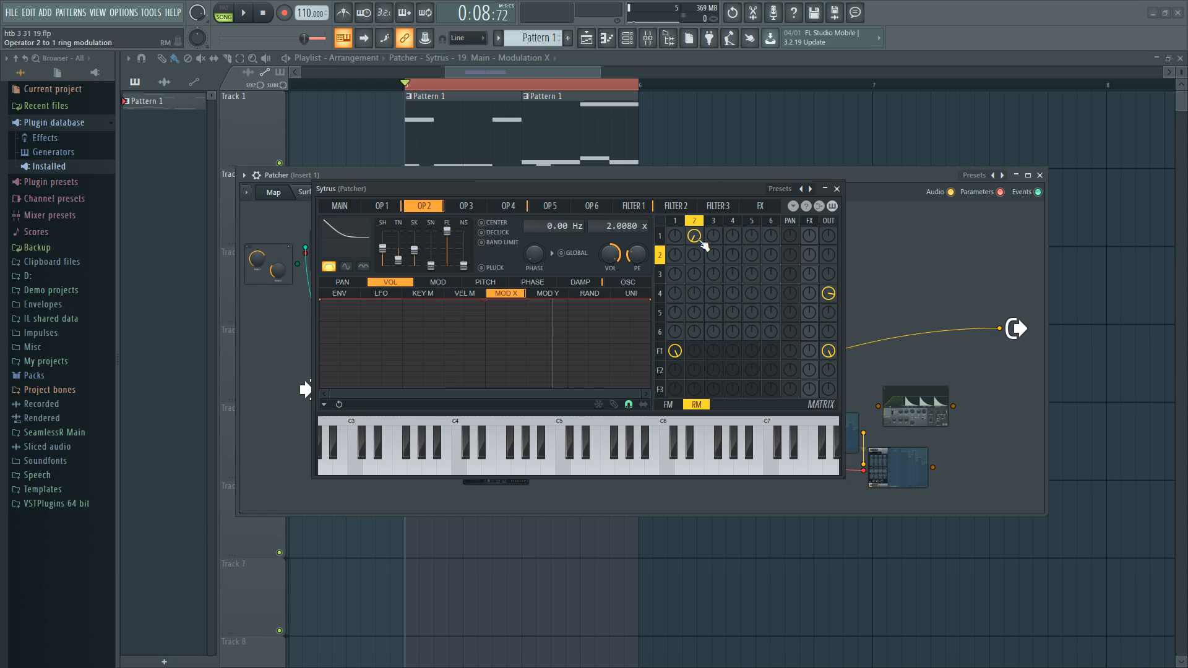
key(space)
key(space)
Step: Audition the pattern with Filter 1's filter section switched OFF and its waveshaper curve shown
click(662, 355)
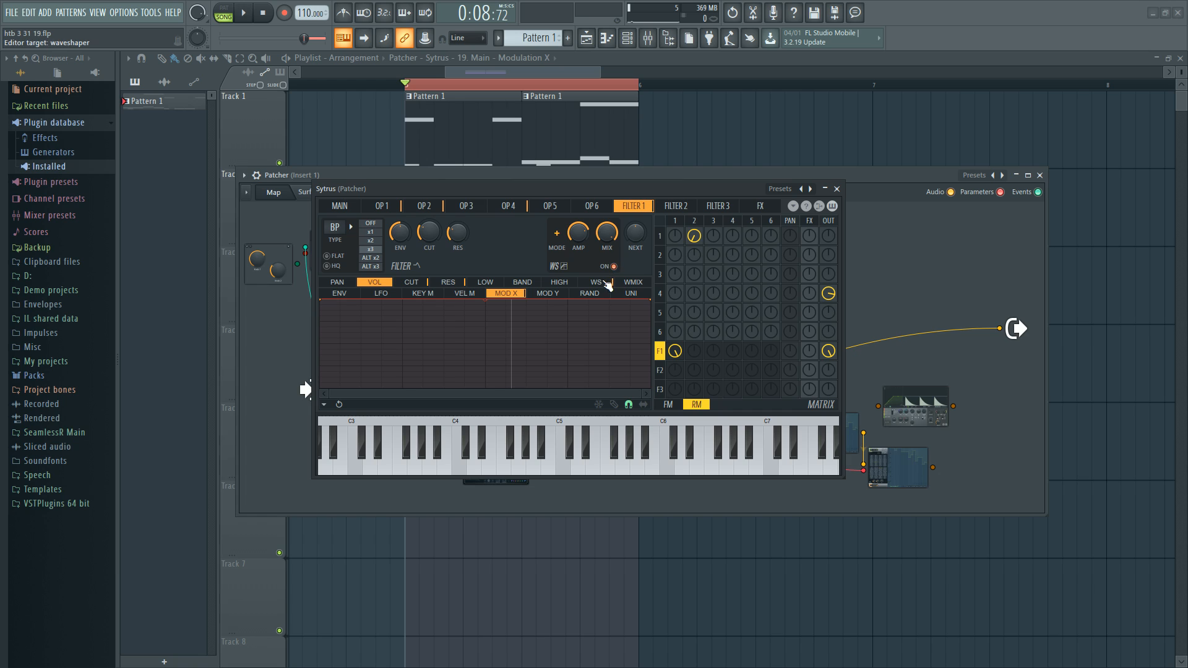
click(615, 267)
key(space)
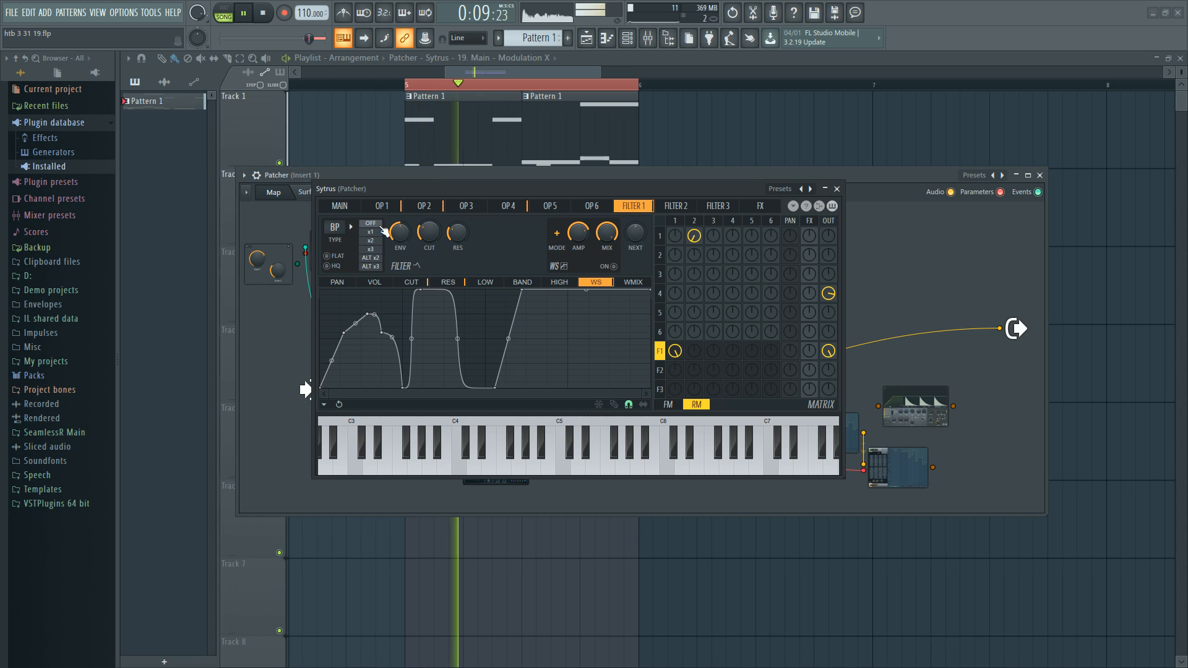
key(space)
Step: Play the pattern with the unison settings, lower unison pitch (PT) and phase (PH) to minimum, and audition the difference
click(353, 209)
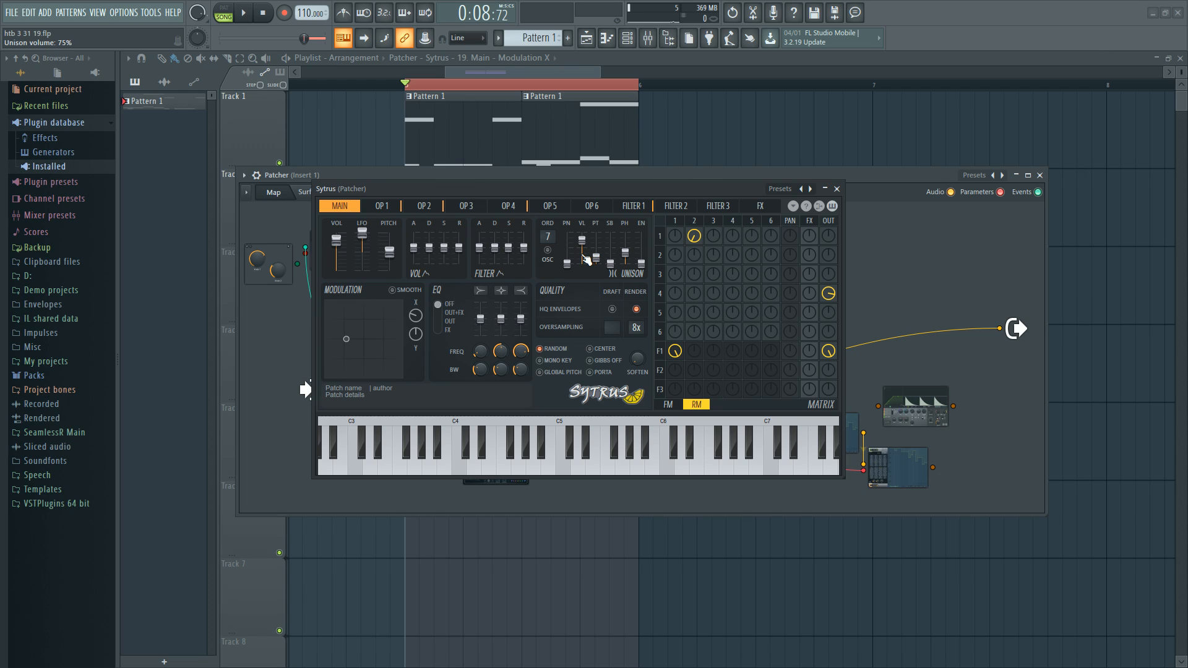
key(space)
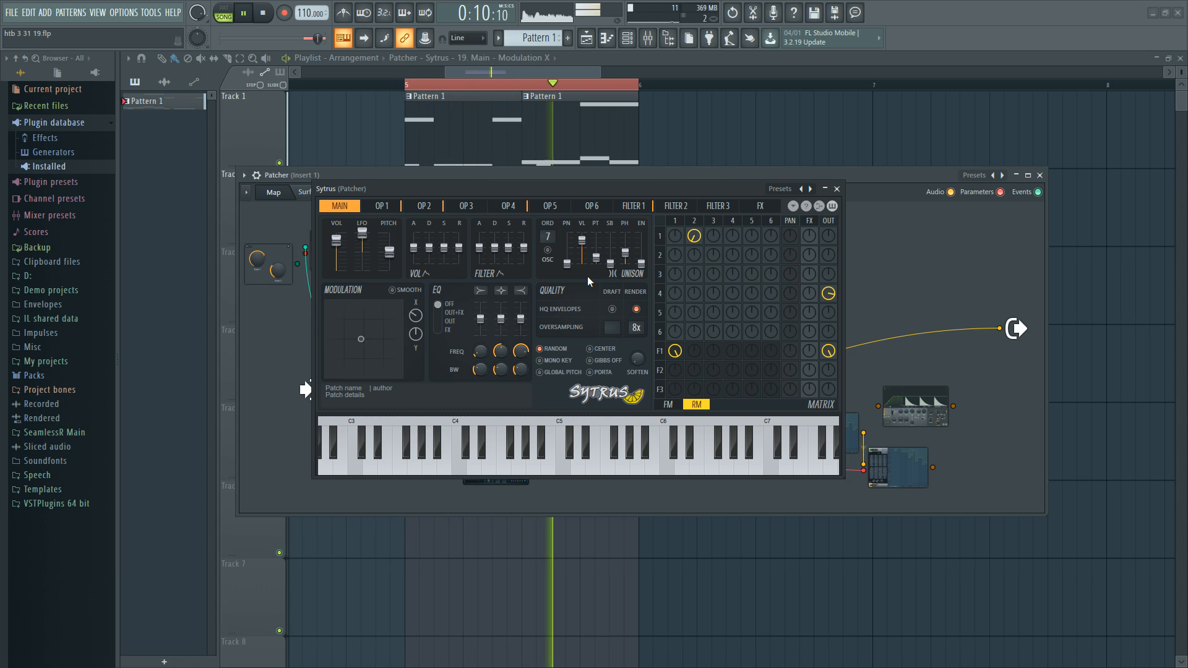
key(space)
drag(597, 264, 629, 269)
key(space)
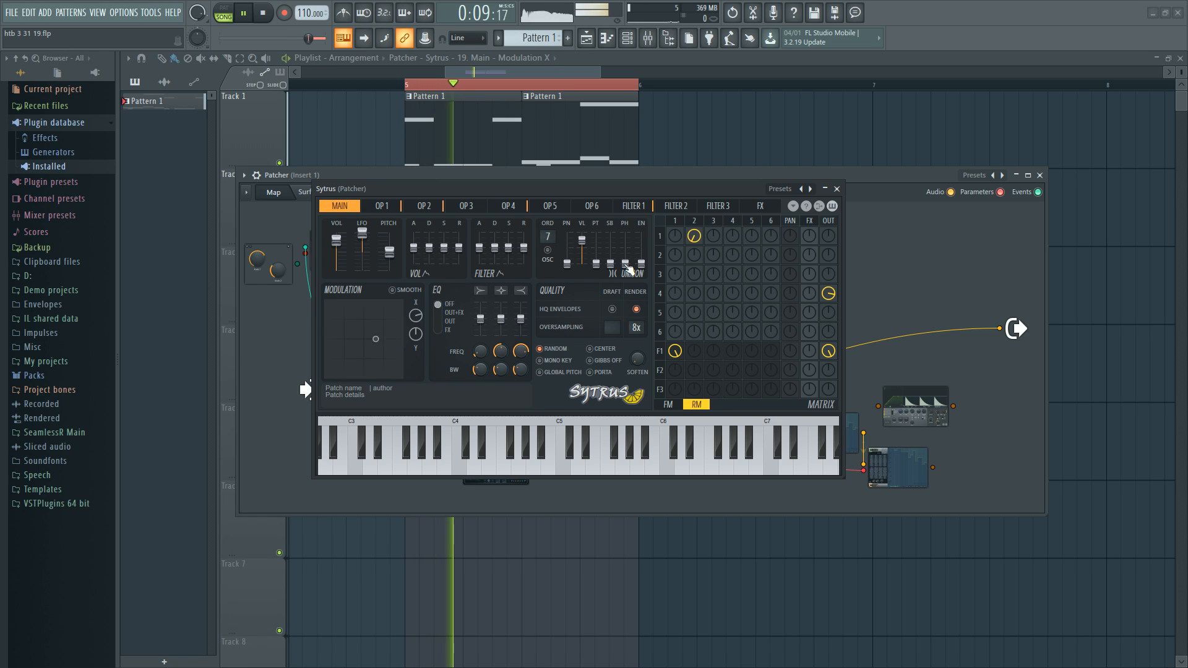
key(space)
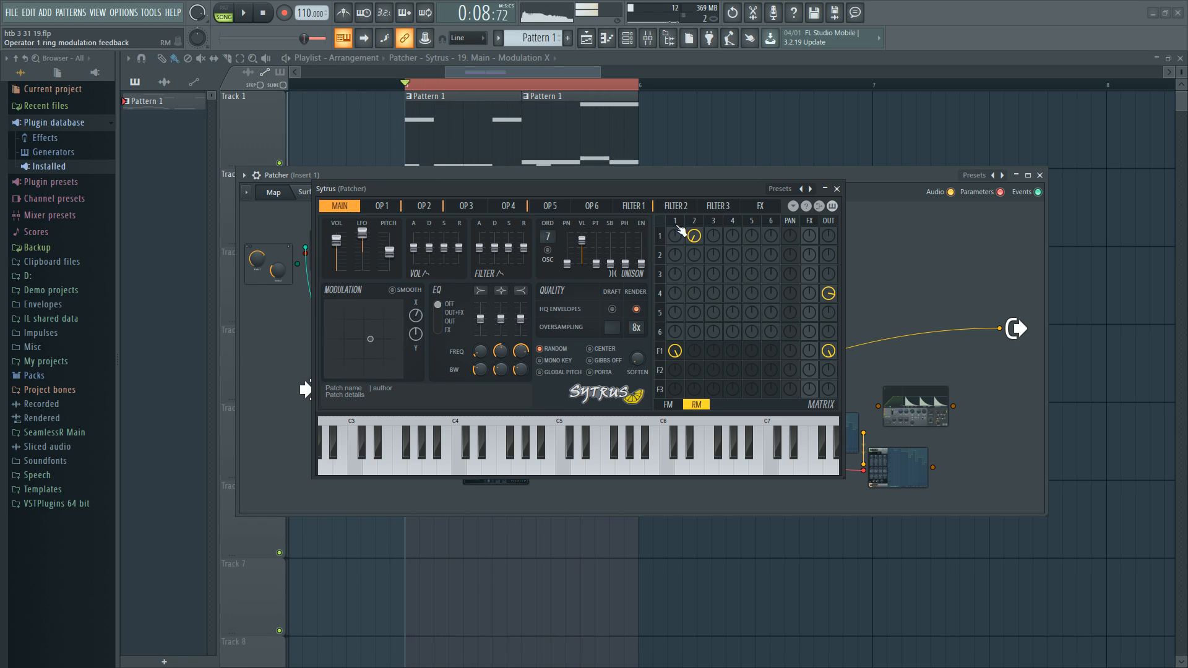
Step: Compare the oscillator settings and frequency ratios of operators 1 and 2
click(677, 224)
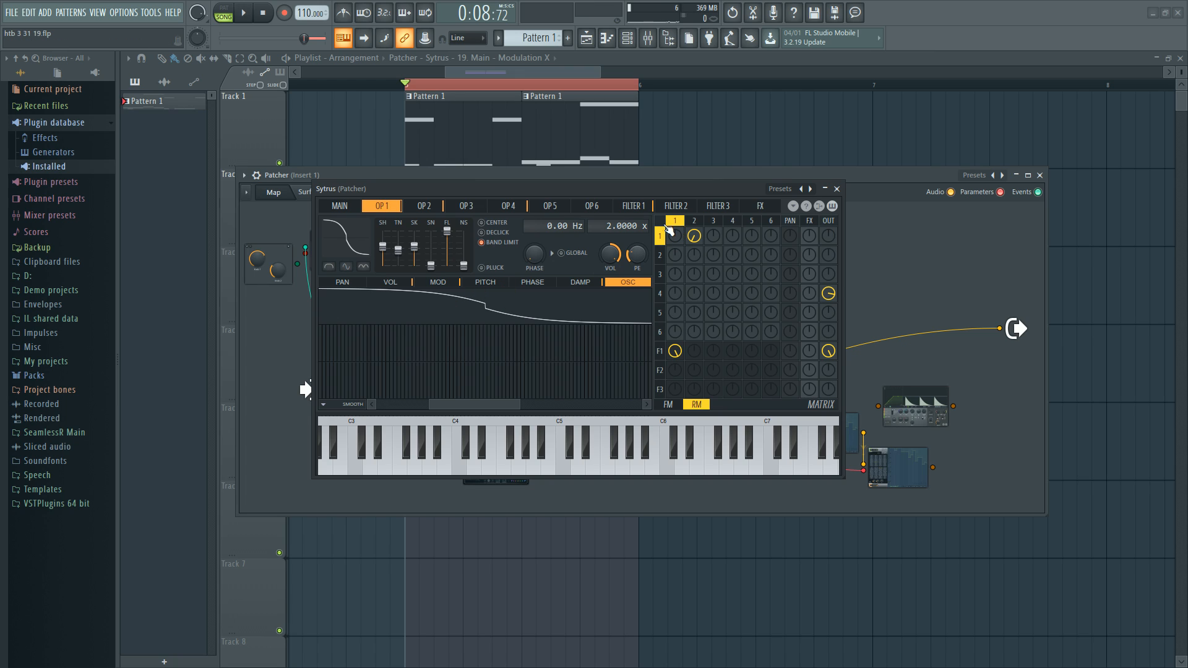
click(698, 224)
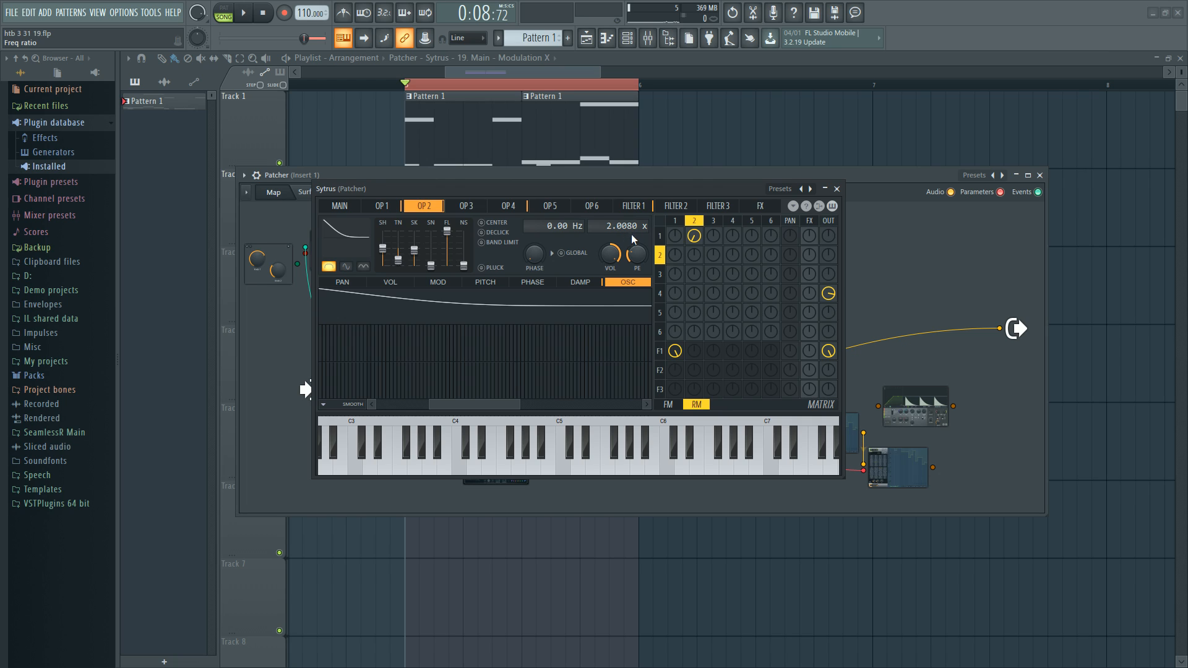
click(682, 221)
click(692, 220)
Step: Mute the operator 2 to operator 1 ring modulation in the matrix and audition the pattern
alt+click(693, 237)
key(space)
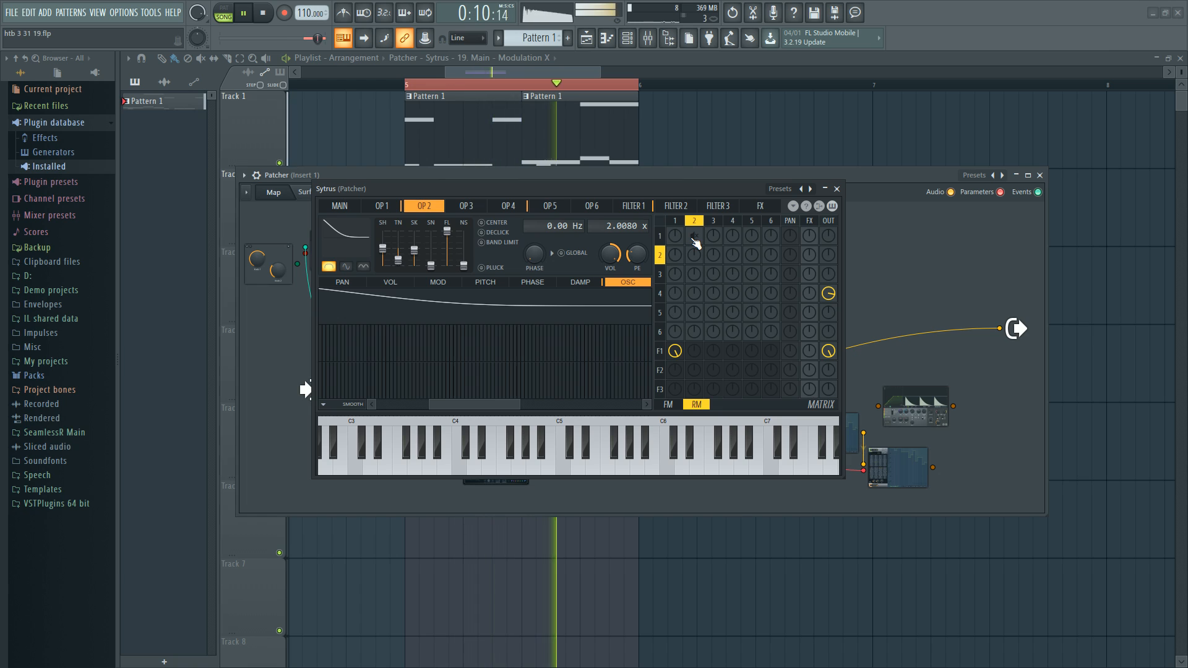
key(space)
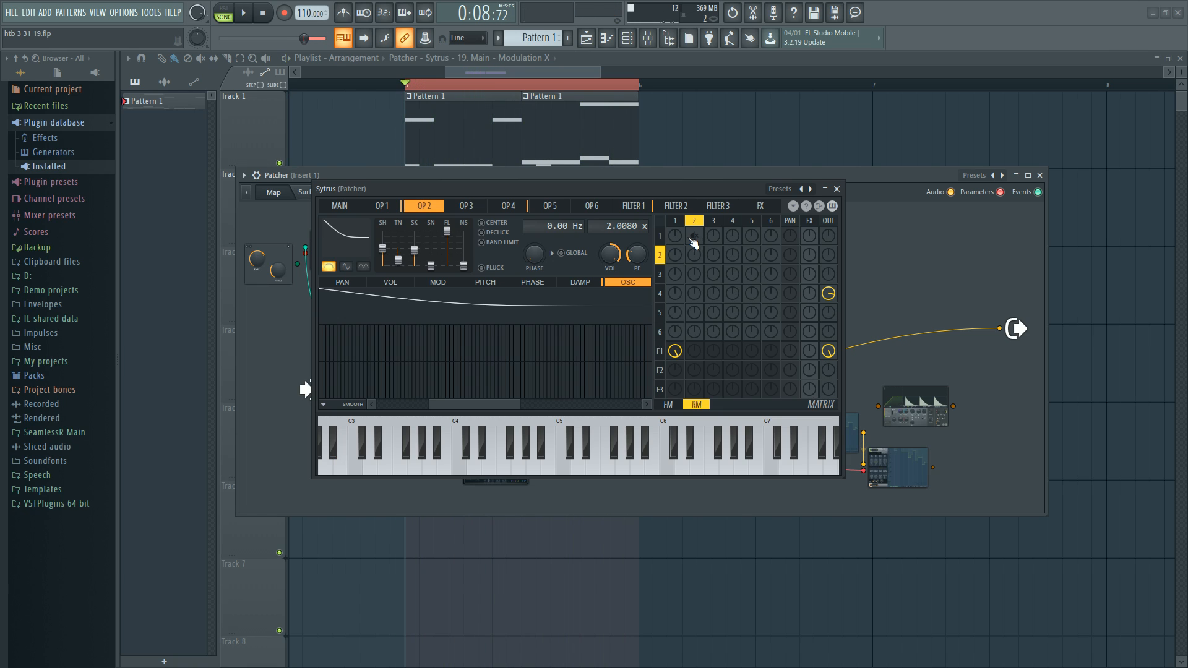
Step: Mute operator 4's output to hear operator 1 alone, and restore the ring modulation from operator 2 during playback
click(684, 222)
key(space)
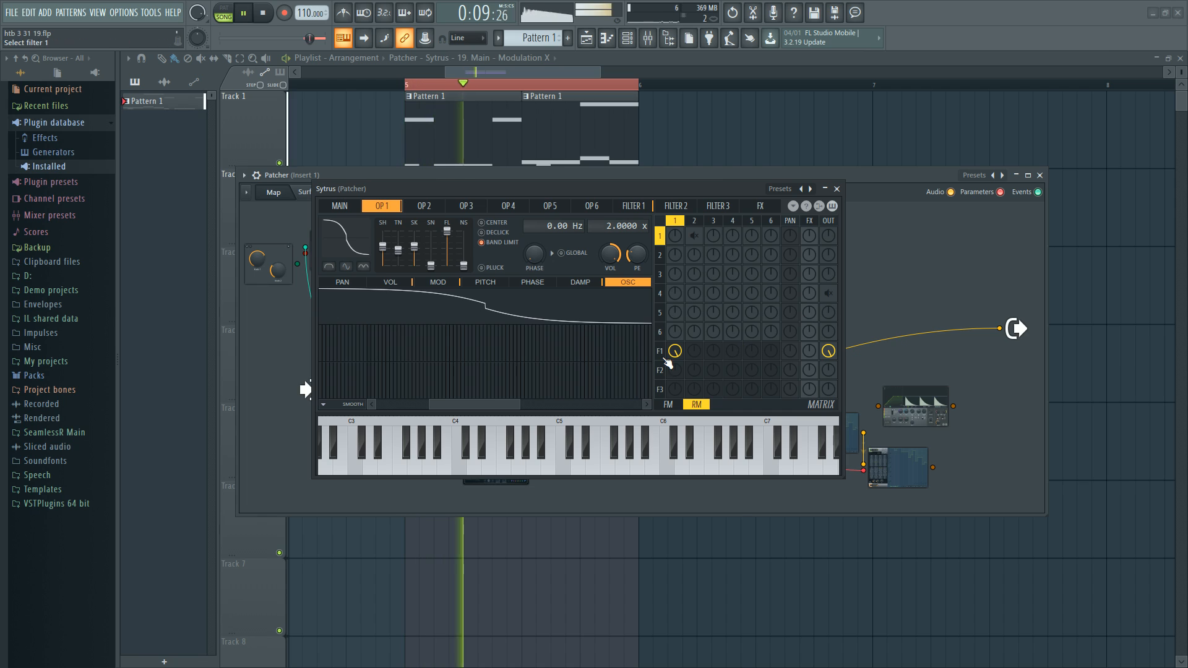
click(694, 222)
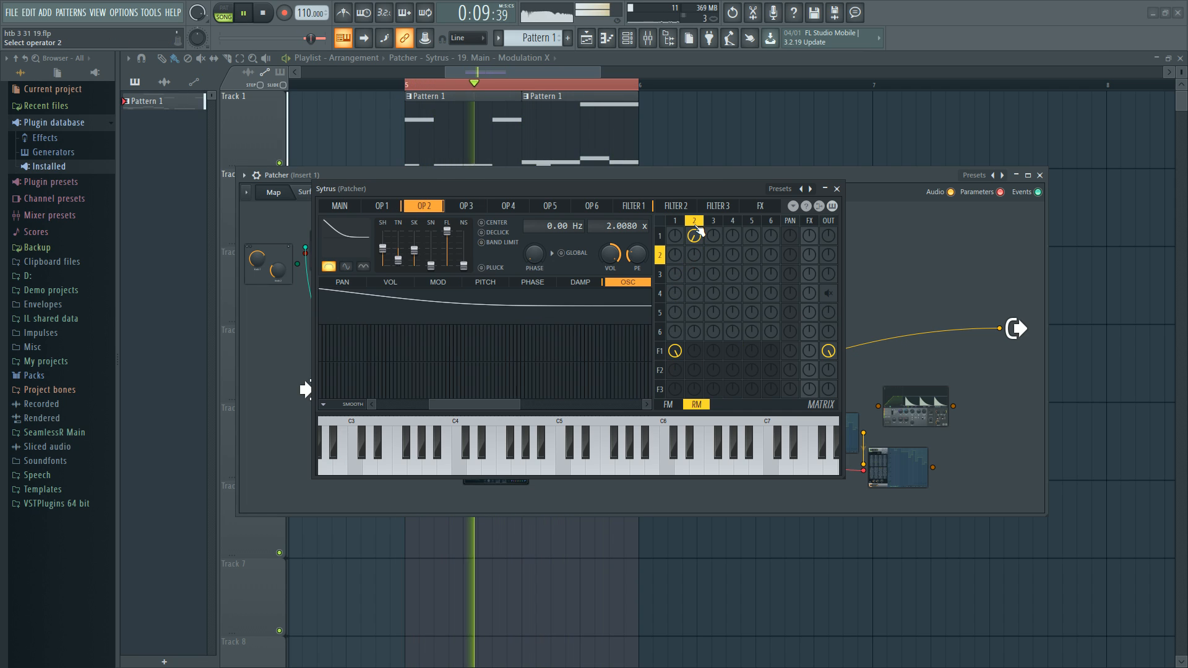
Step: Set Filter 1's band-pass to x2 while auditioning it with the waveshaper
click(661, 351)
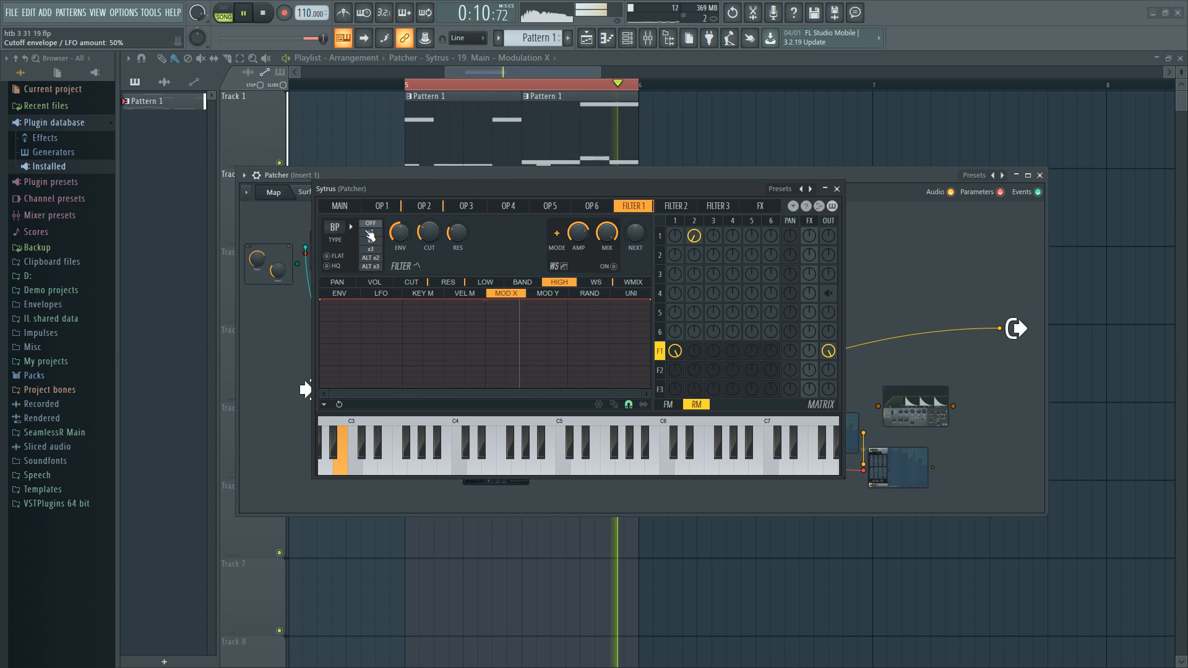
click(614, 267)
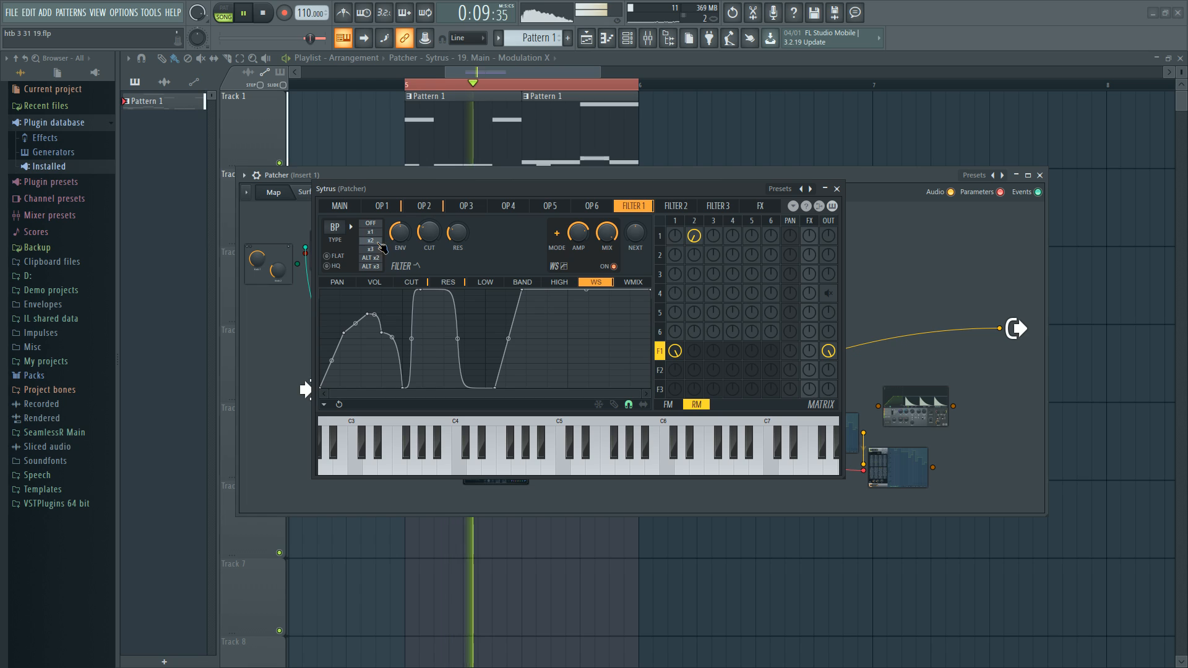
key(space)
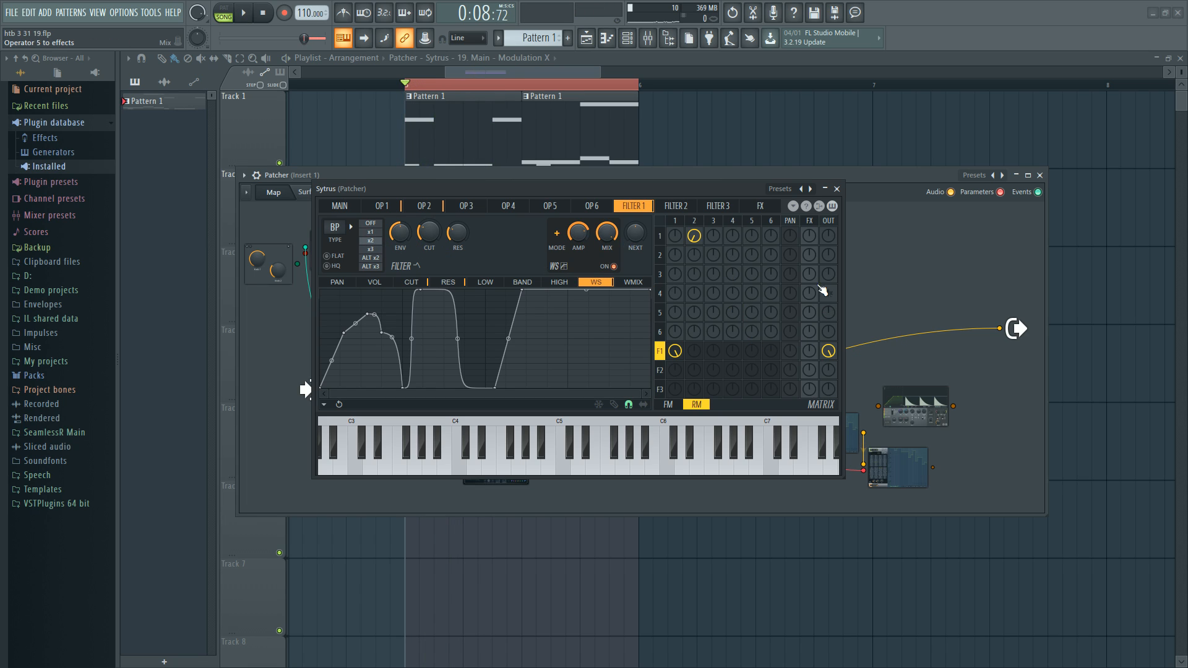
Step: Unmute operator 4's output and restore unison pitch to 14% and the unison phase amount while the pattern plays
right_click(828, 294)
key(space)
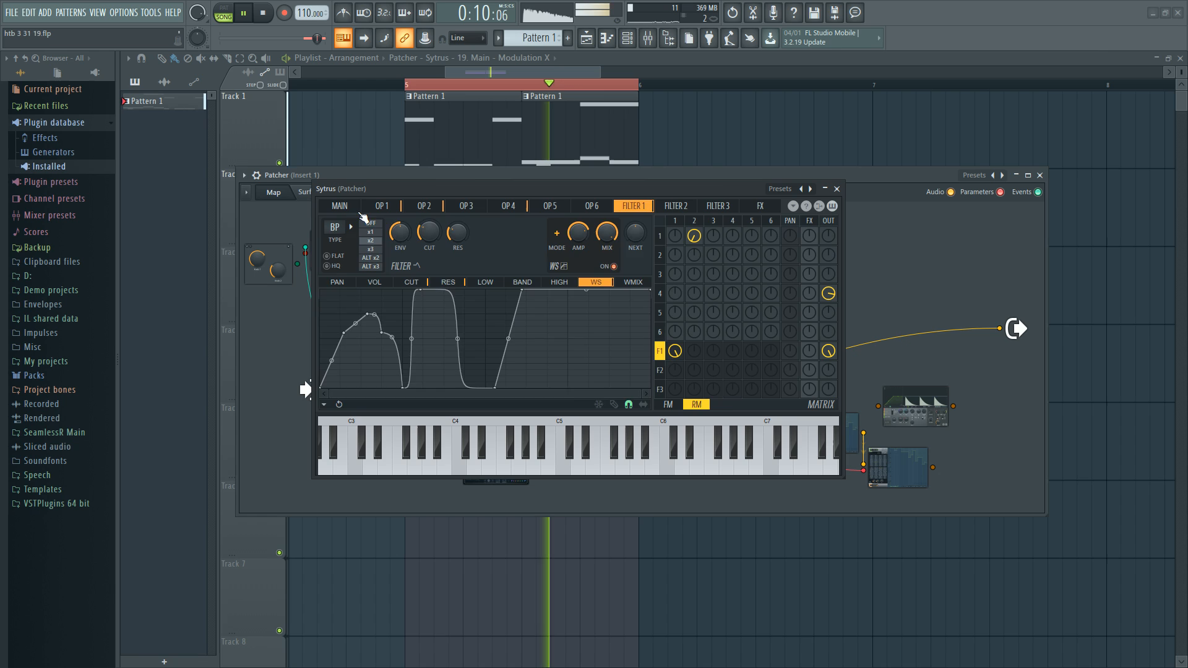
click(339, 206)
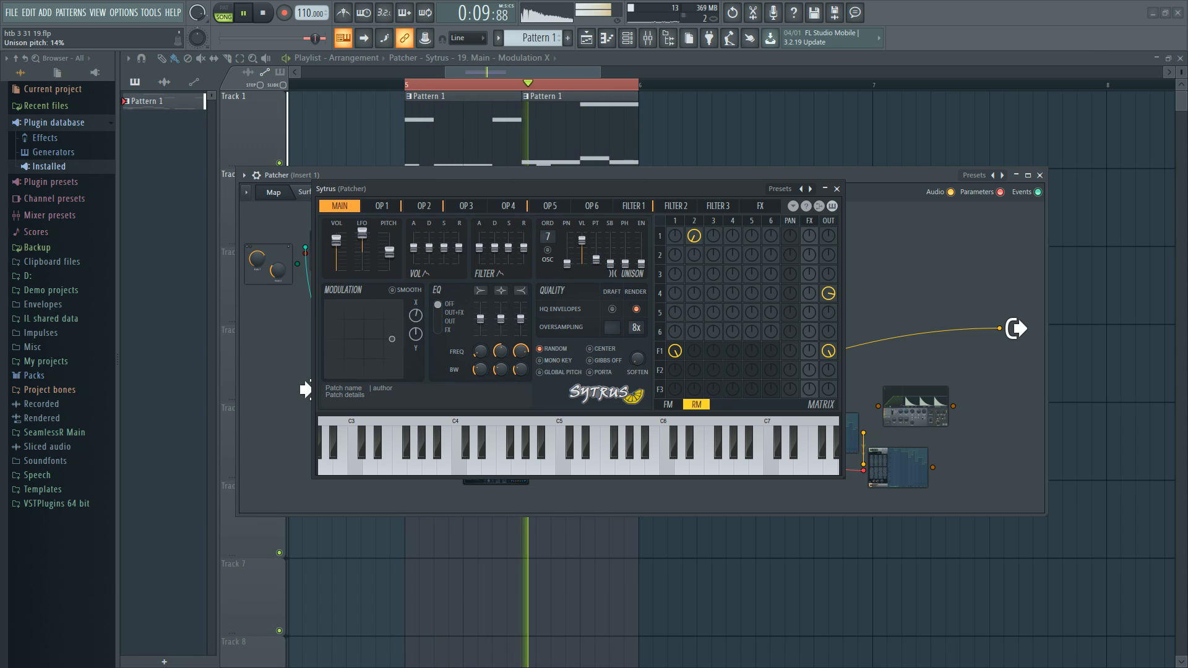
drag(627, 269, 626, 258)
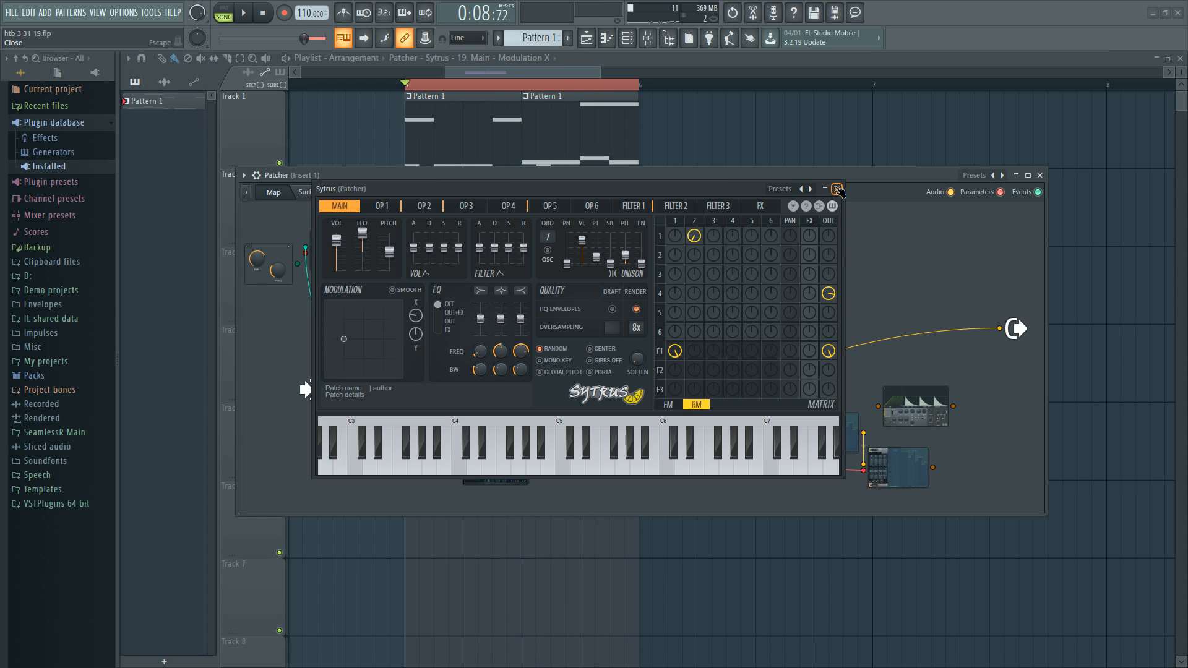
Step: Close Sytrus, wire the lower Fruity parametric EQ 2 directly to the Patcher output, and audition it before unplugging it
click(837, 189)
key(space)
drag(998, 329, 968, 266)
drag(534, 468, 998, 328)
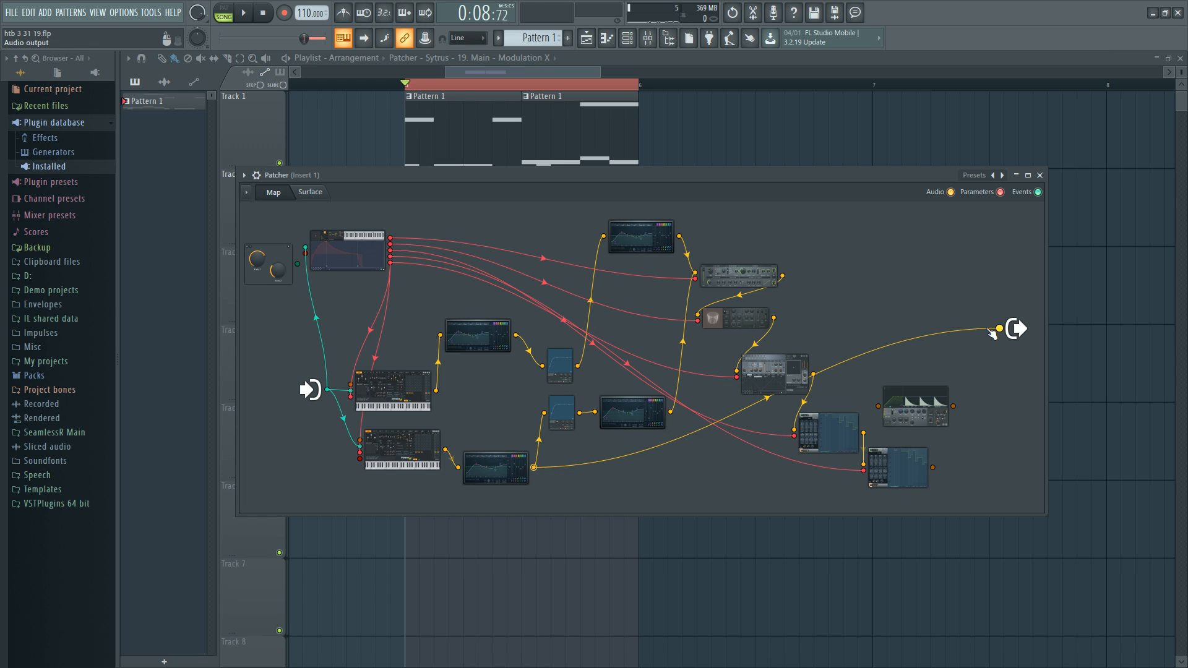
key(space)
key(space)
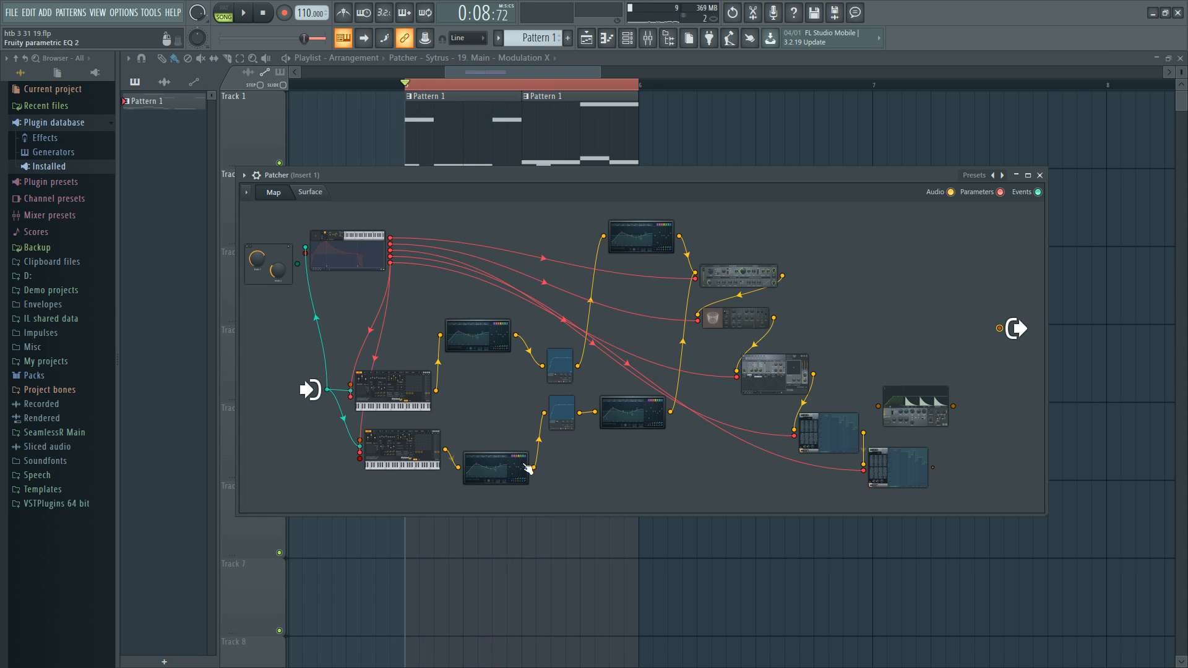
Step: Inspect the lower branch's first Fruity parametric EQ 2 and the Fruity WaveShaper that follows it
double_click(525, 469)
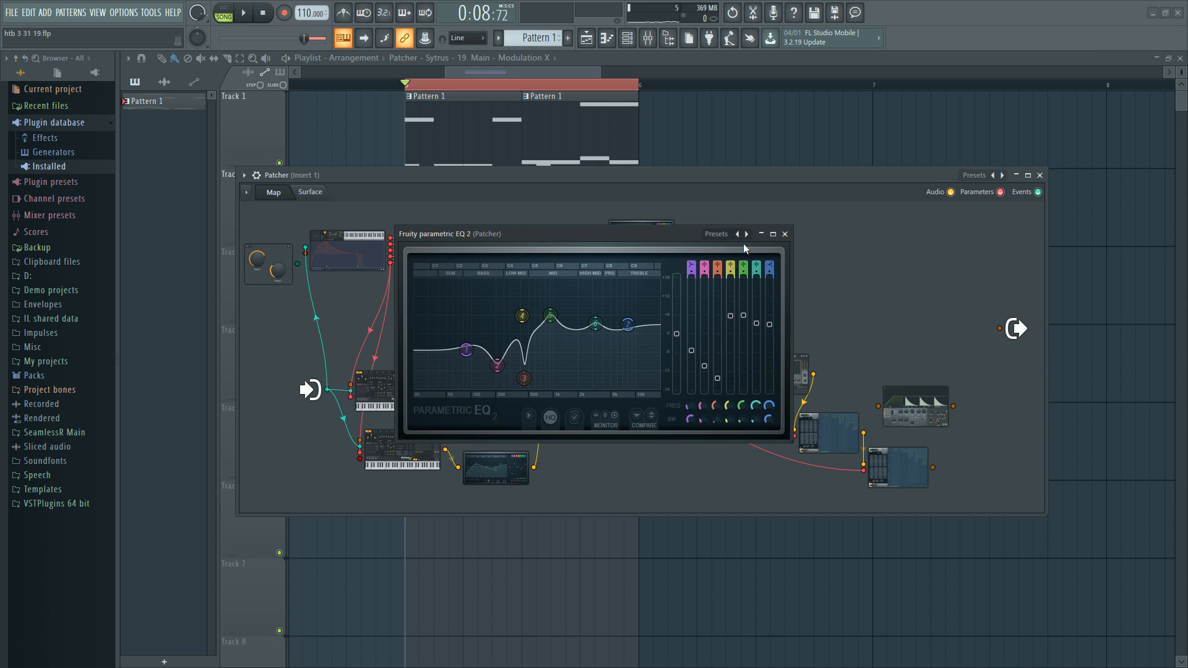
click(785, 234)
double_click(561, 413)
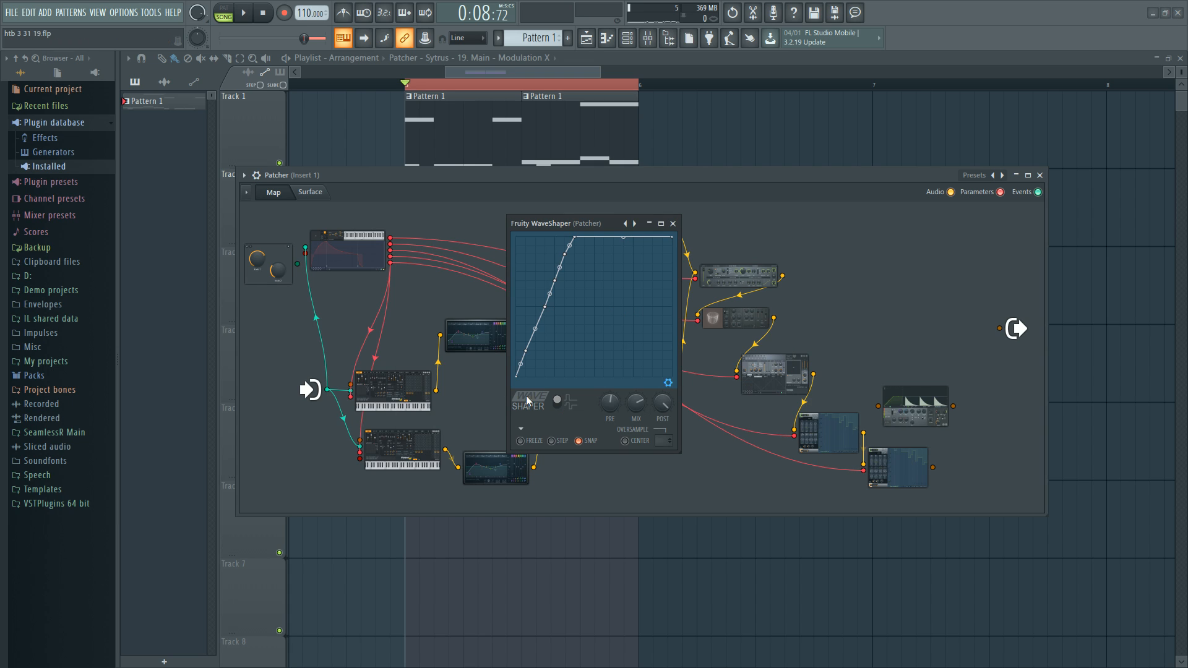
click(650, 224)
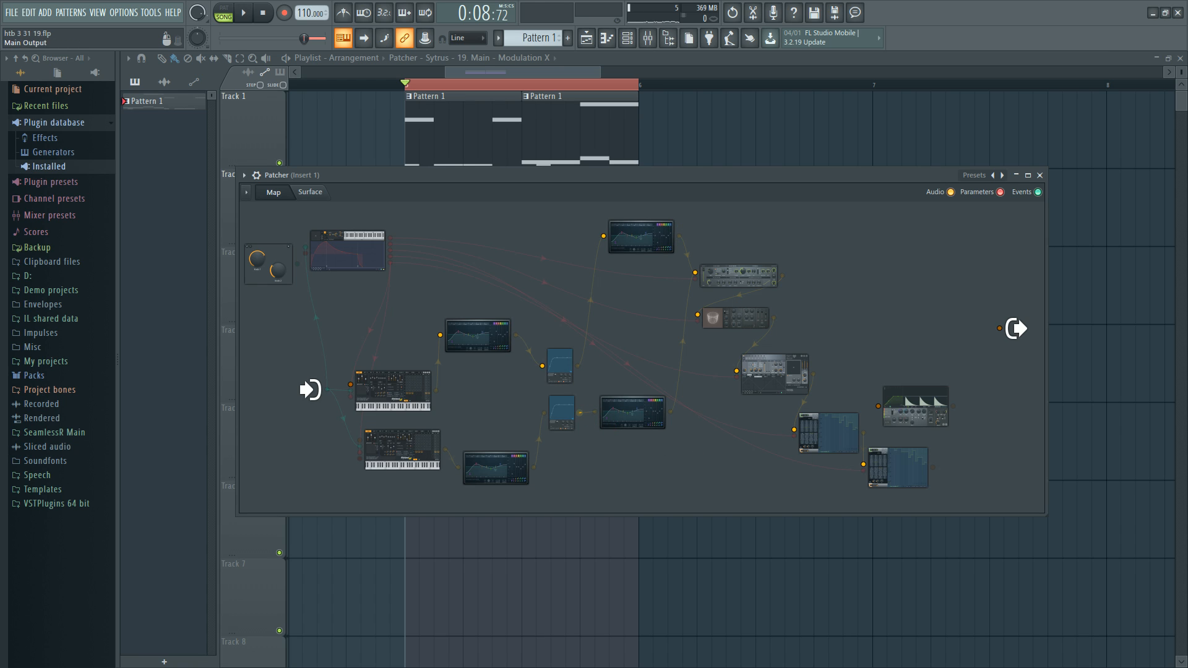
Step: Replace the lower Fruity parametric EQ 2's link to the Patcher output with a direct one from the upper Sytrus, auditioning each
key(space)
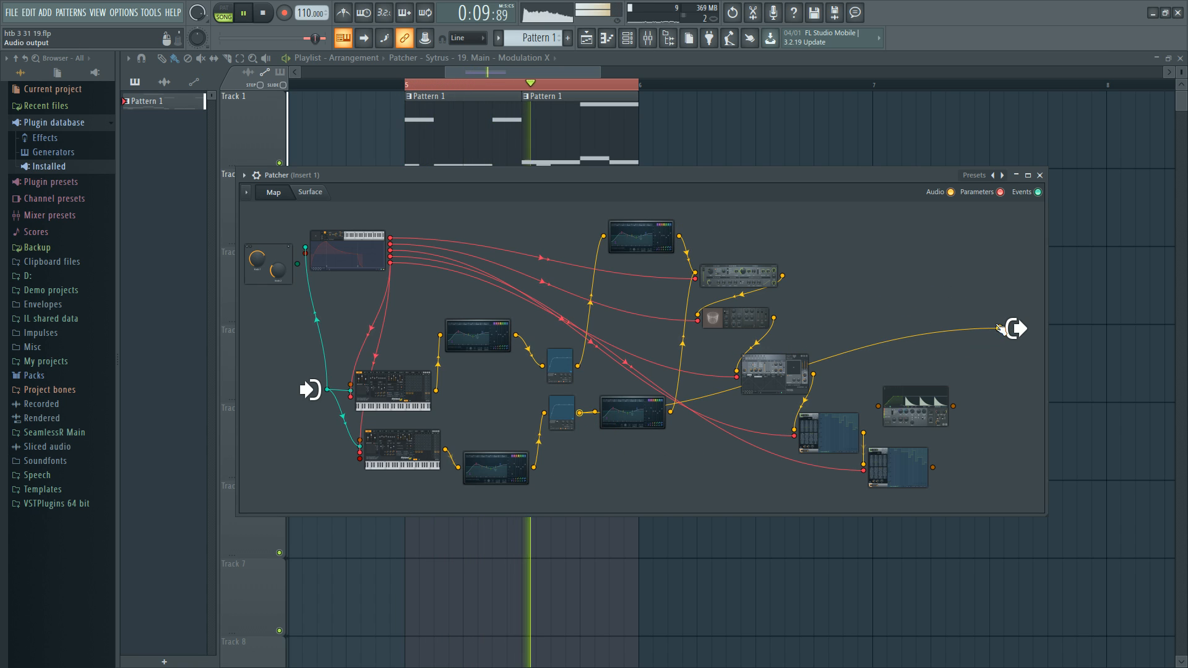
key(space)
drag(670, 411, 436, 390)
key(space)
key(space)
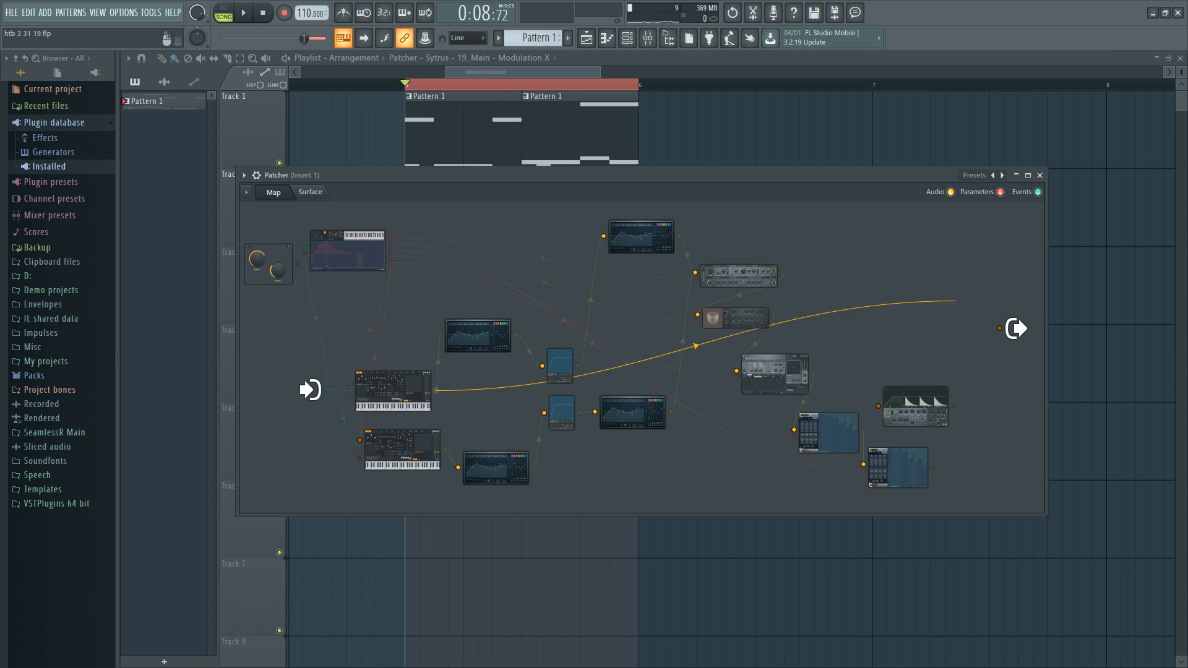
key(space)
Step: Open the upper Sytrus, stop playback, and inspect the unison modulation of operators 1 and 2 and operator 2's phase value
click(401, 391)
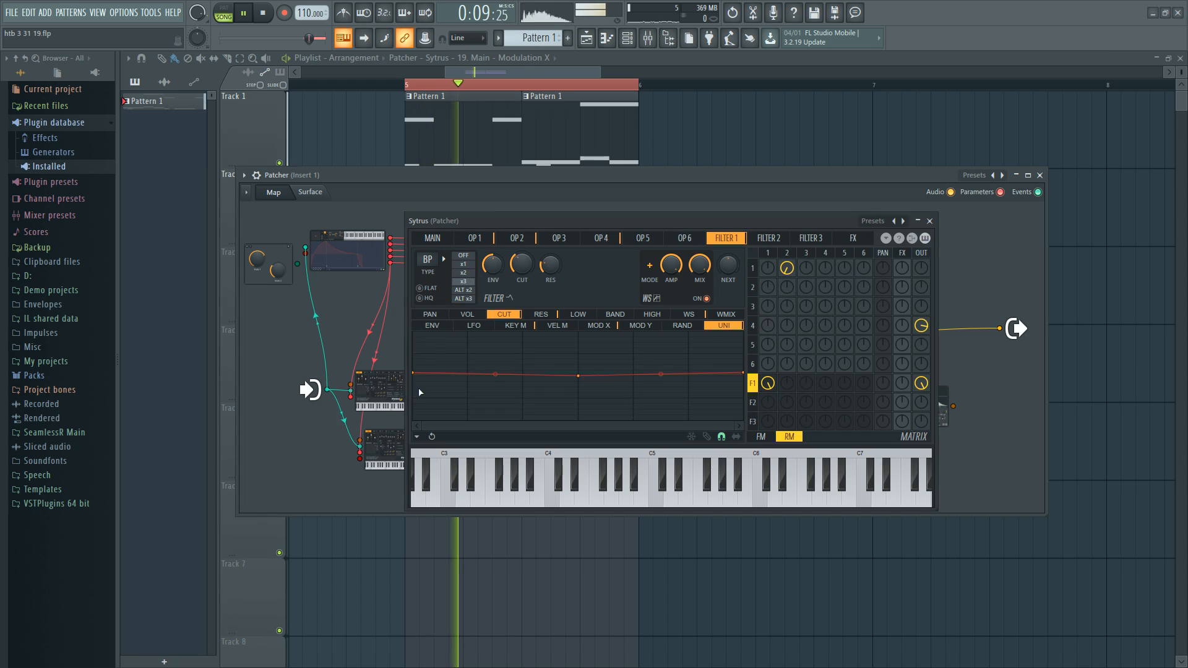
click(774, 255)
key(space)
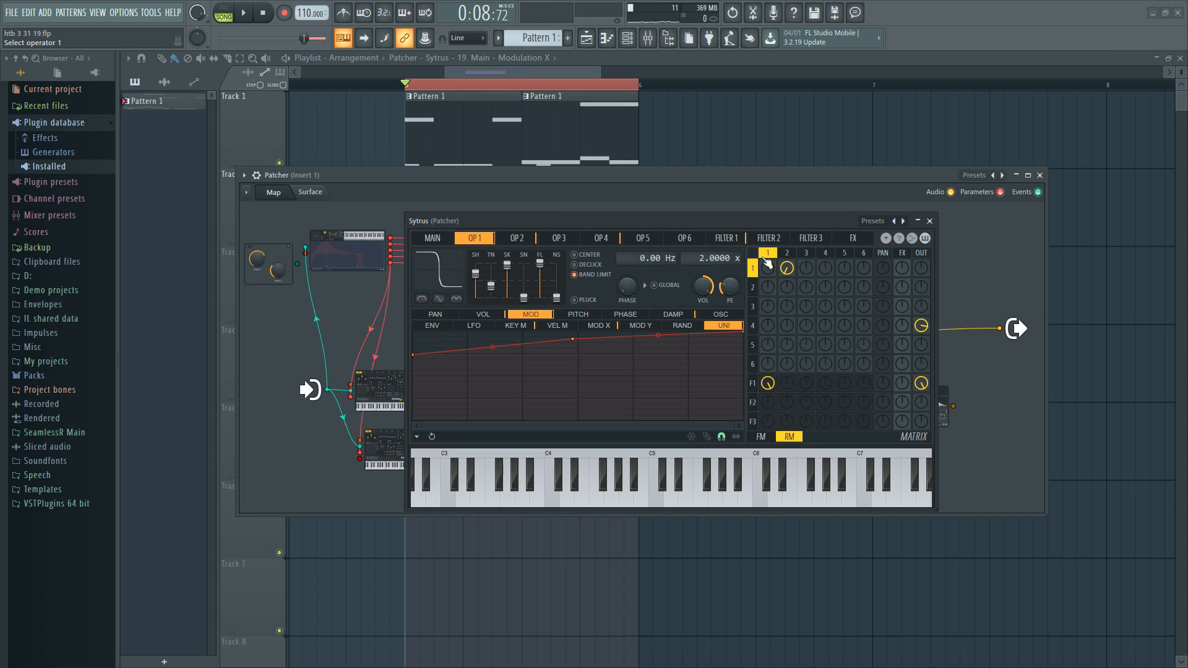
click(787, 253)
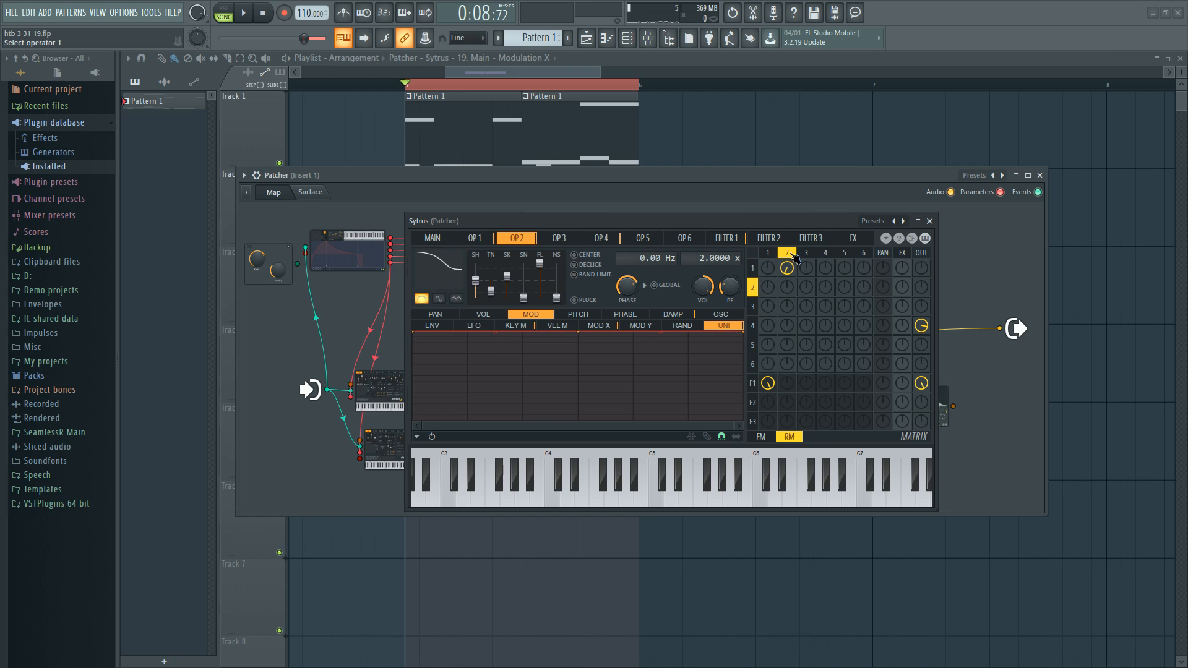
click(774, 260)
click(786, 253)
right_click(627, 286)
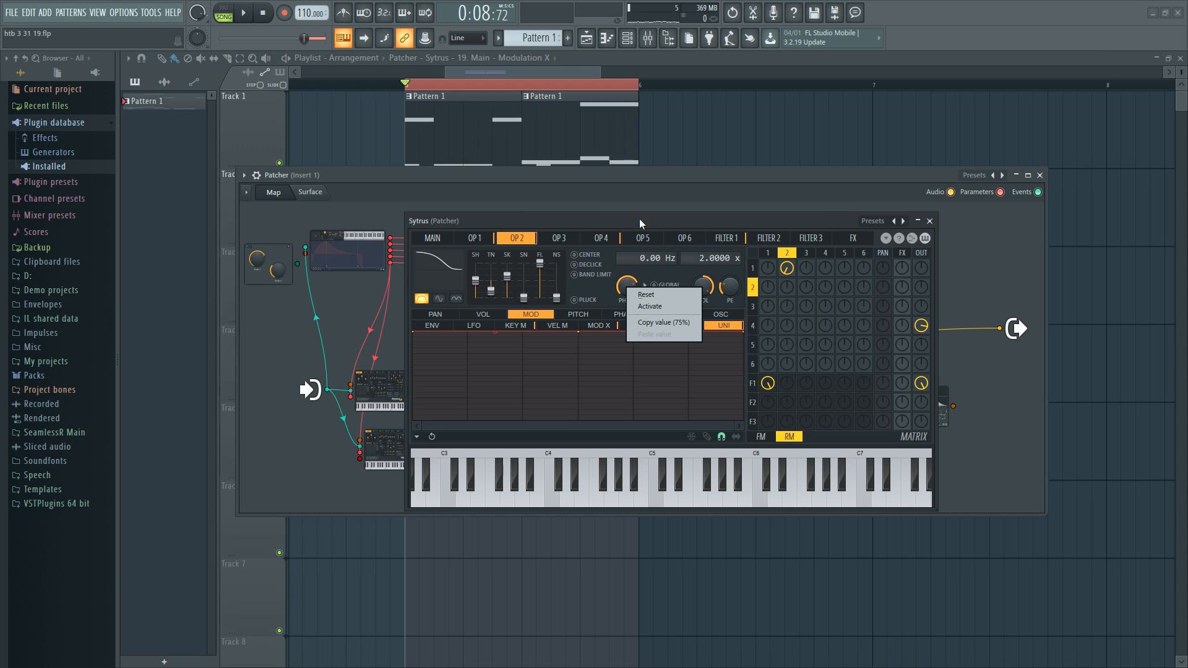
click(644, 224)
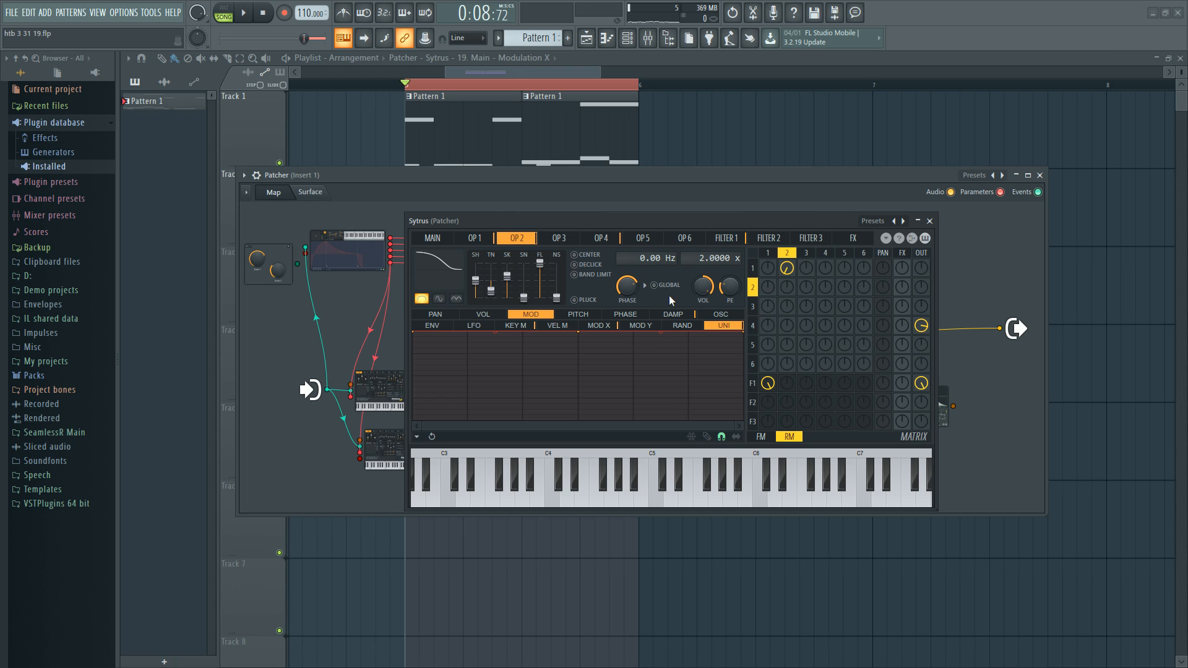
Step: Audition the patch with operators 1 and 2's ring modulation muted and Filter 1's waveshaper off, and switch both back on
key(space)
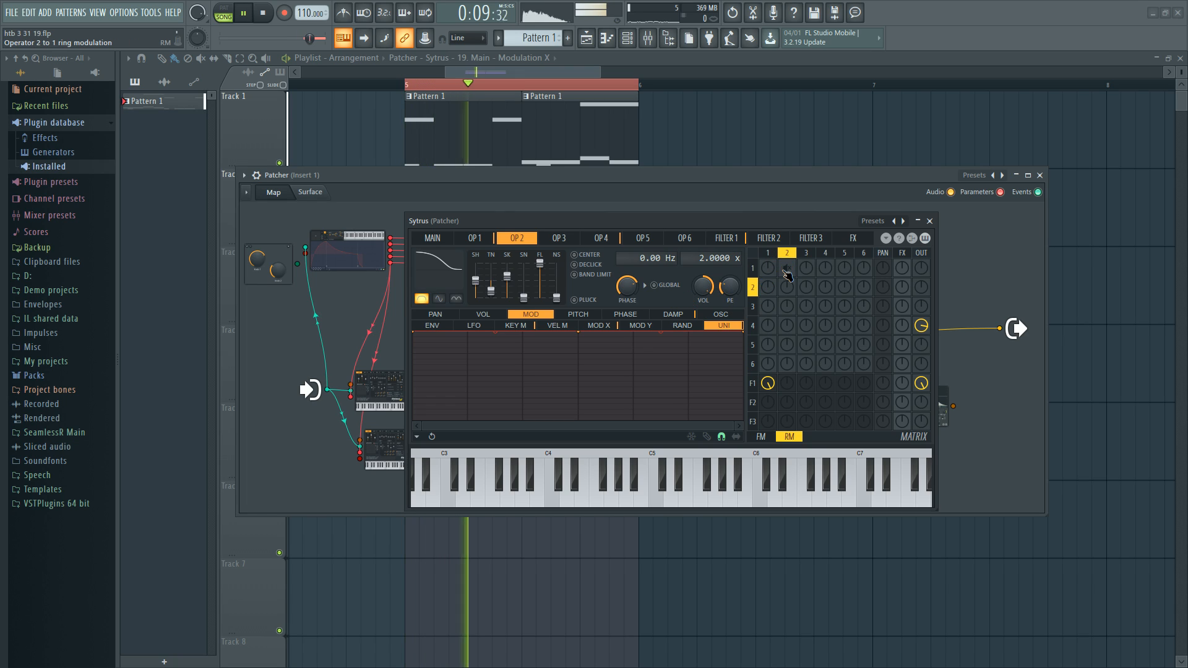
key(space)
click(777, 260)
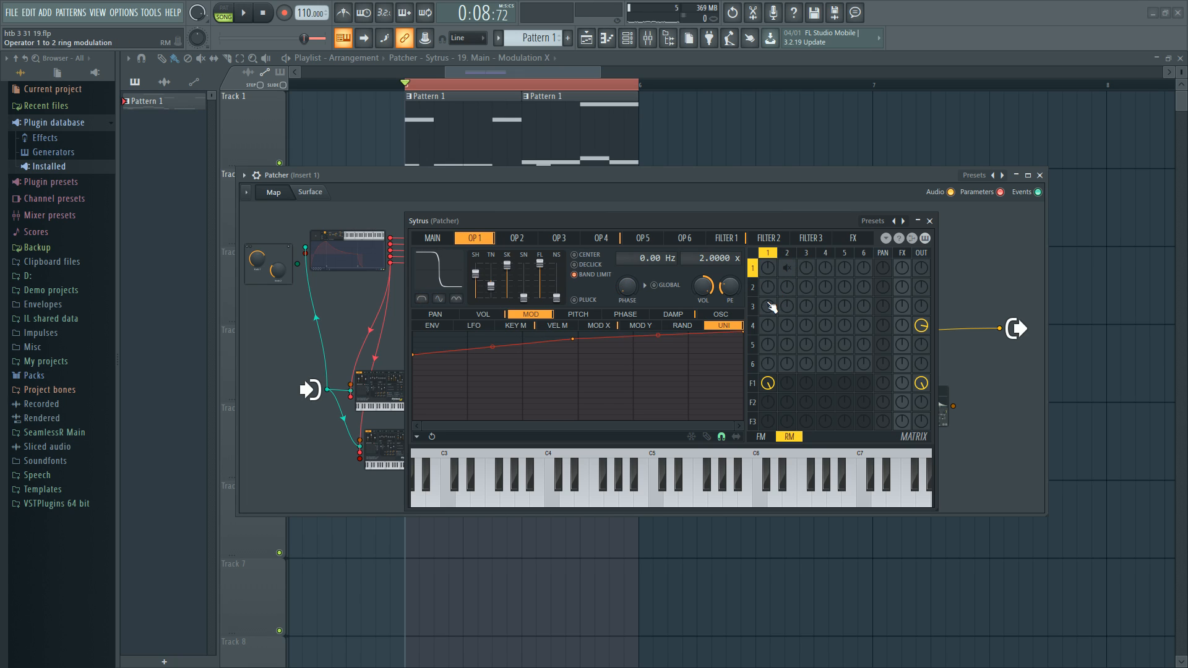
click(754, 386)
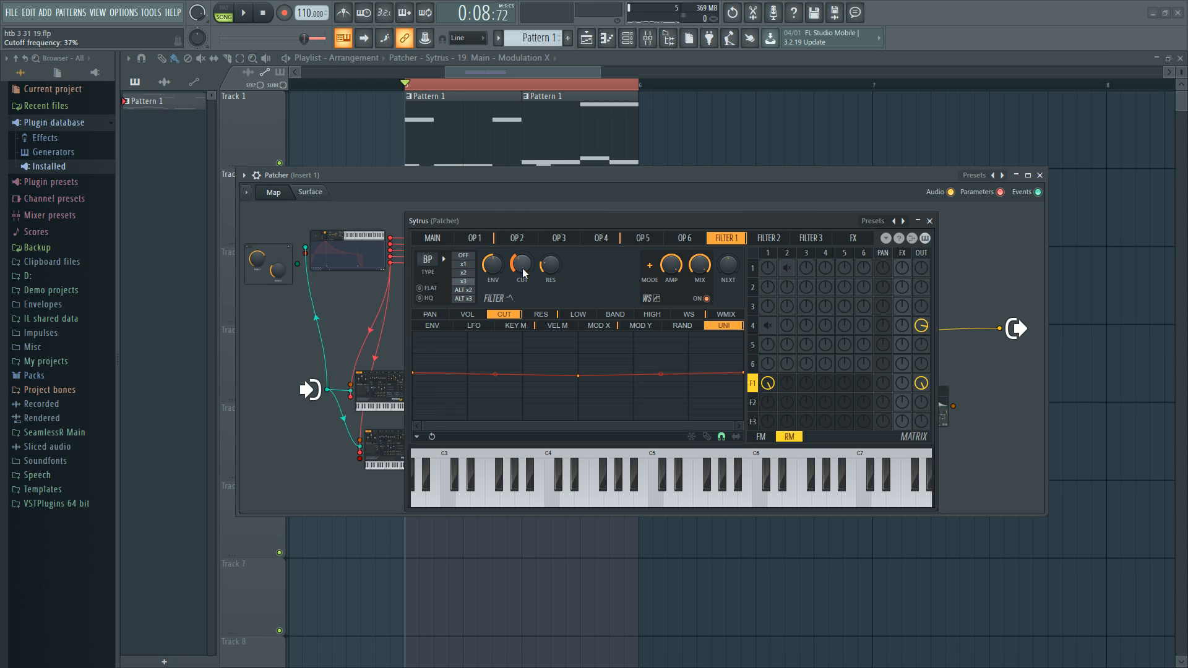
click(706, 299)
key(space)
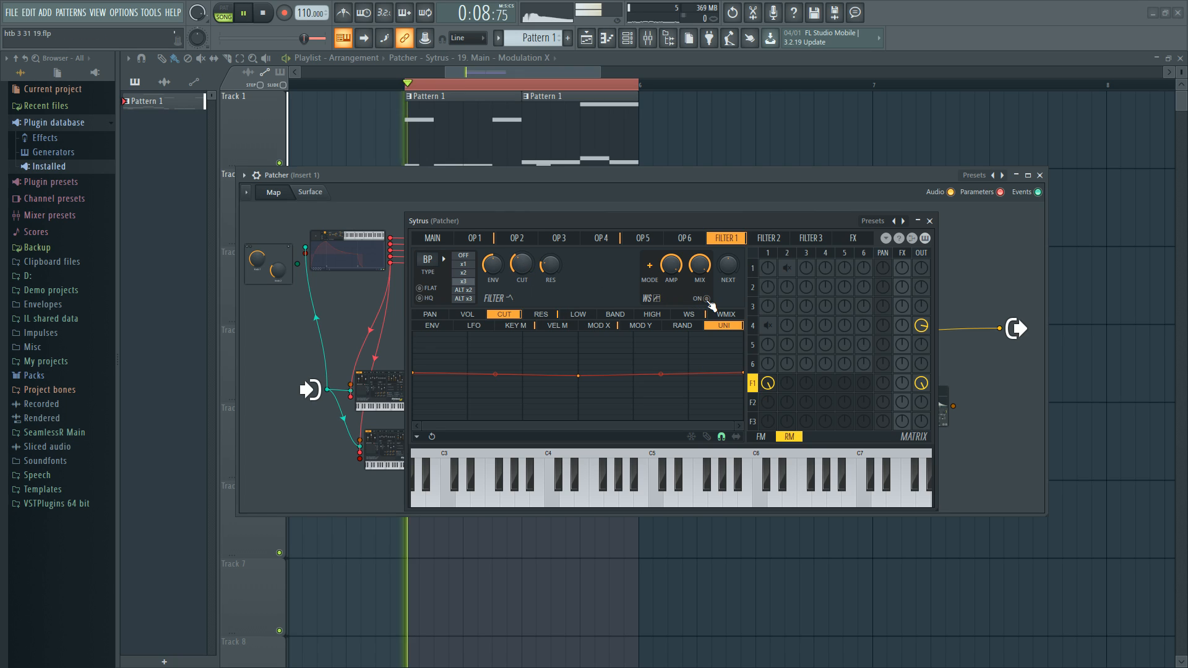
drag(787, 269, 788, 266)
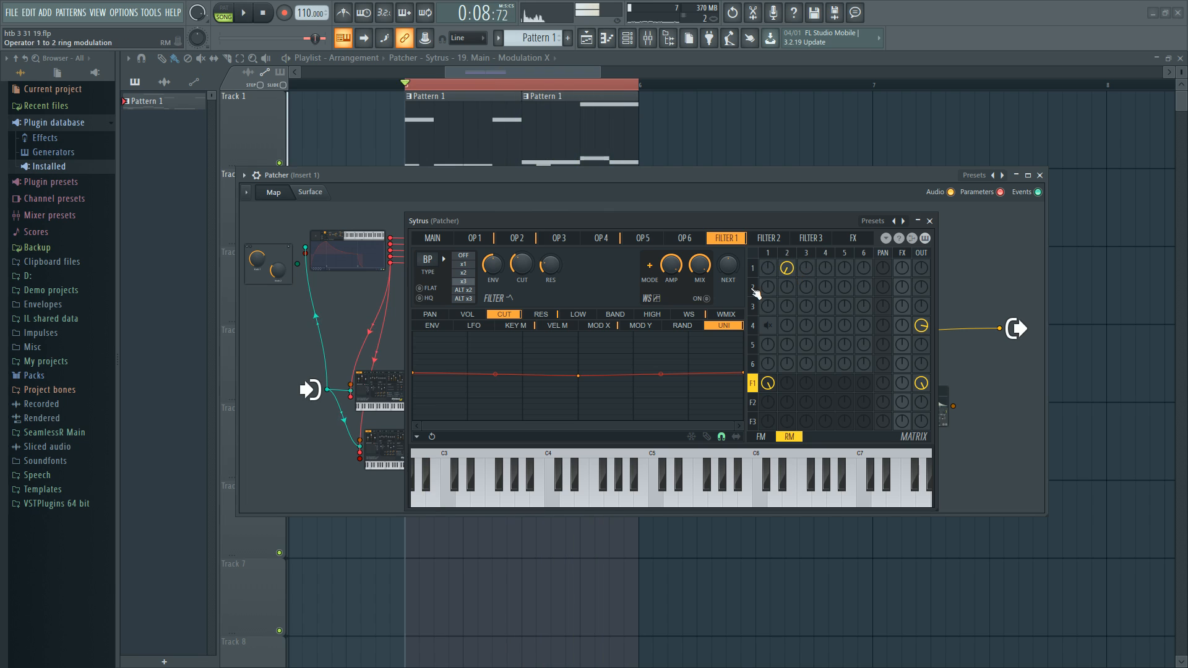
click(706, 298)
Step: Look through operators 2 and 1 during playback, stop it, and view Filter 1's waveshaper curve and cutoff unison mapping
click(787, 254)
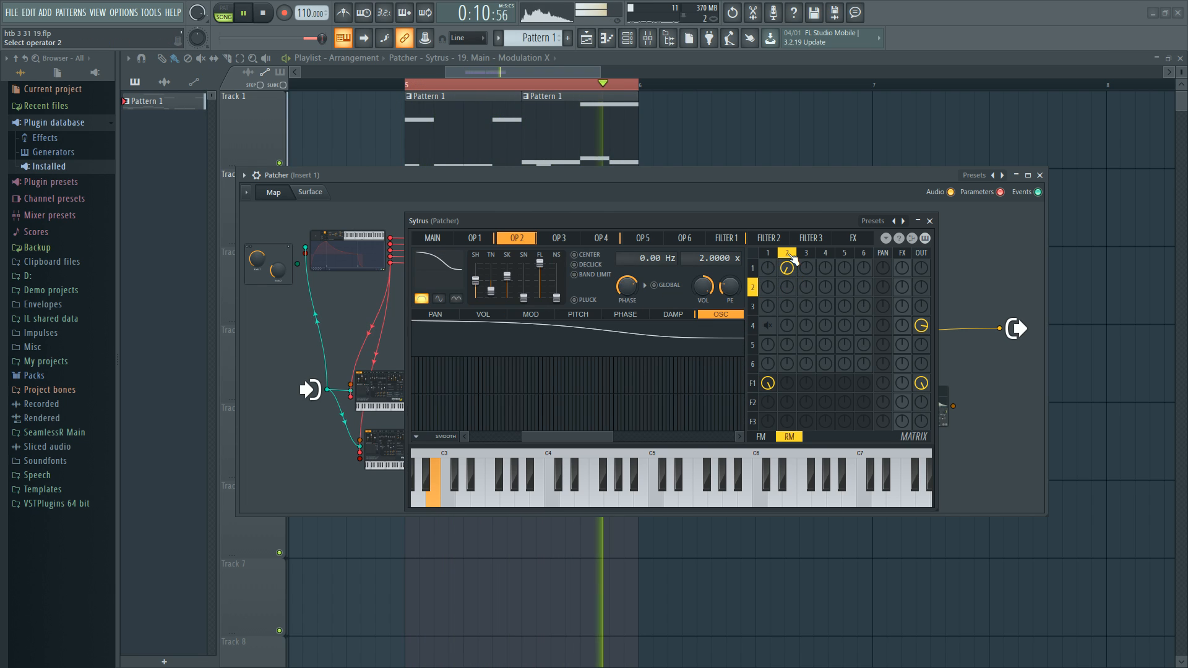
click(771, 255)
click(754, 383)
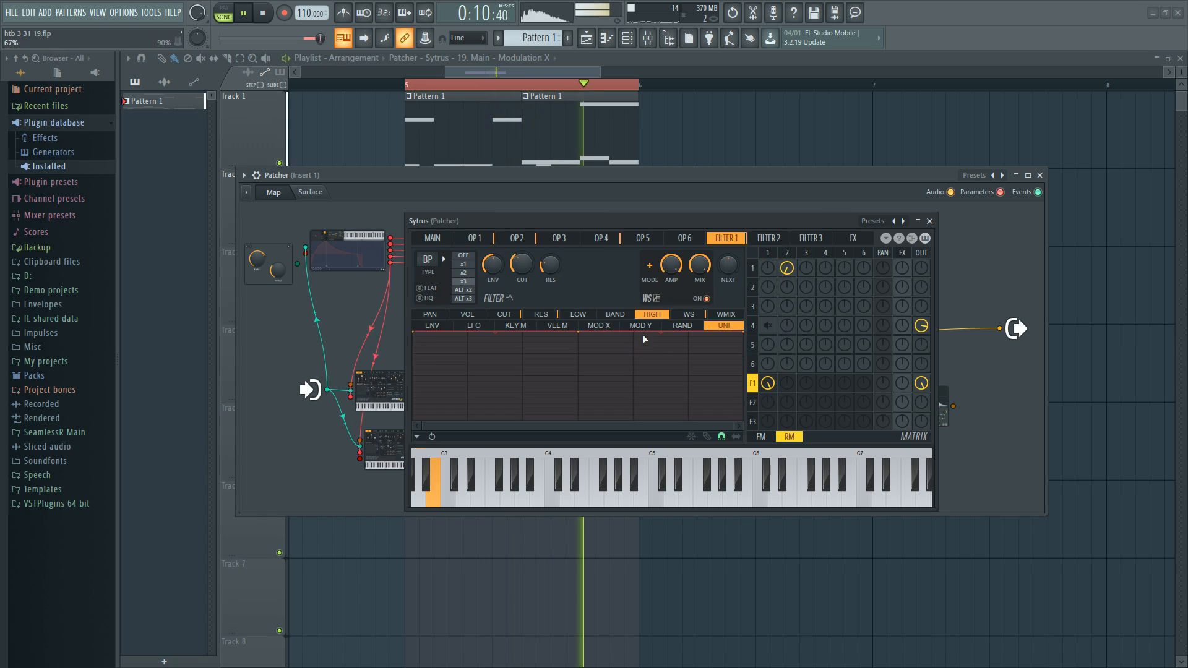
key(space)
click(697, 316)
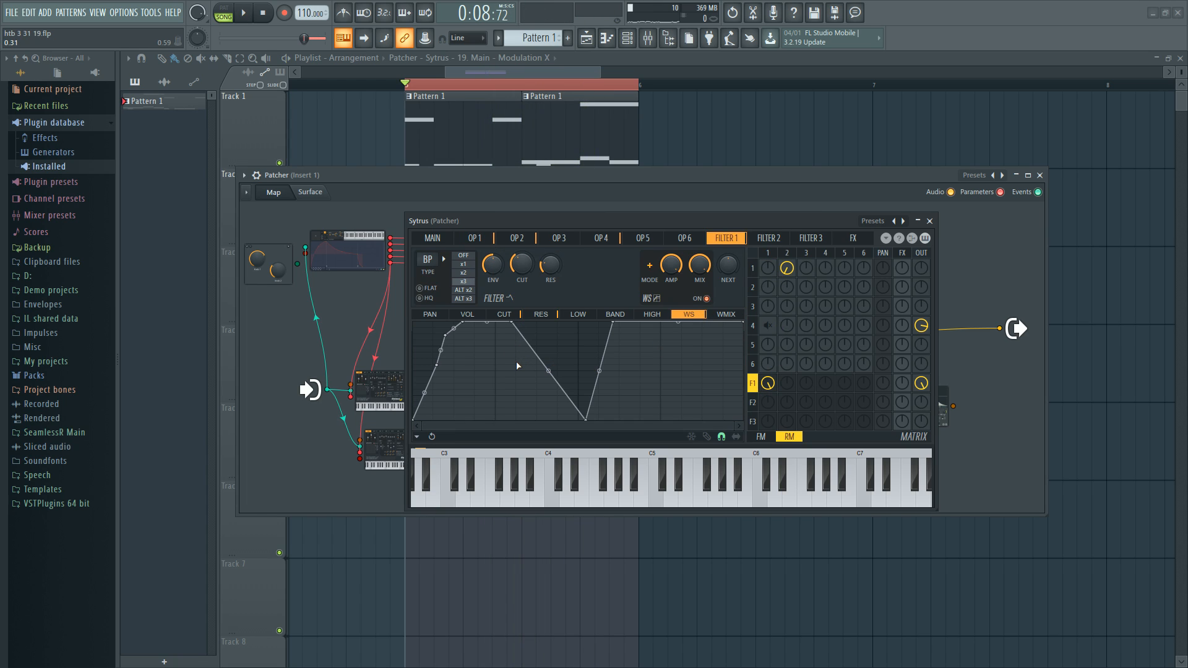
click(505, 316)
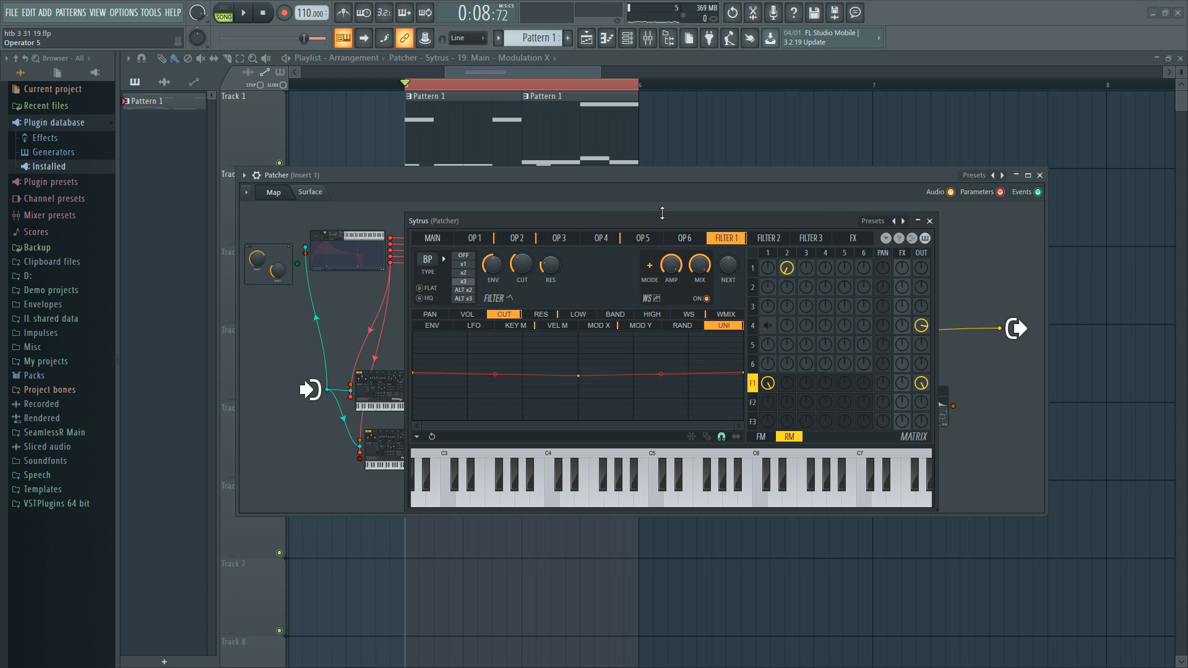
Step: Move the Sytrus window up and enlarge its height so that the envelope editor fills the screen
drag(658, 216, 658, 67)
drag(477, 513, 478, 666)
drag(478, 509, 478, 666)
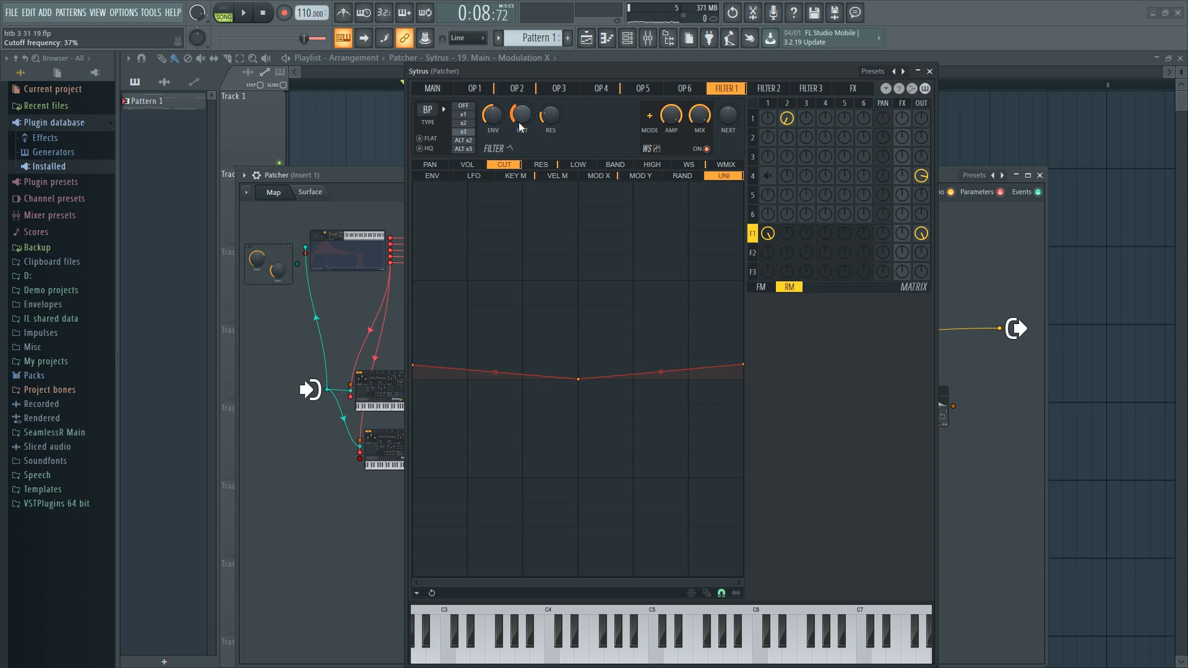
Step: Check the unison phase on Sytrus's main page and audition the pattern with it
click(433, 88)
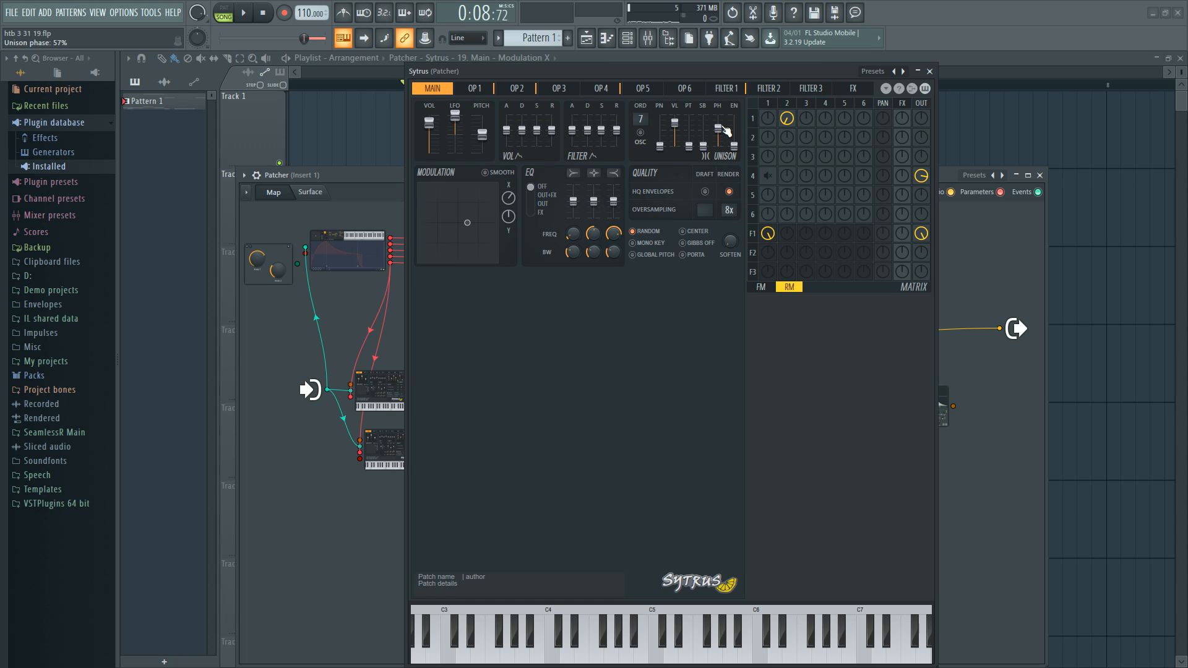
mouse_move(721, 130)
mouse_down()
mouse_move(724, 151)
mouse_move(722, 131)
mouse_up()
key(space)
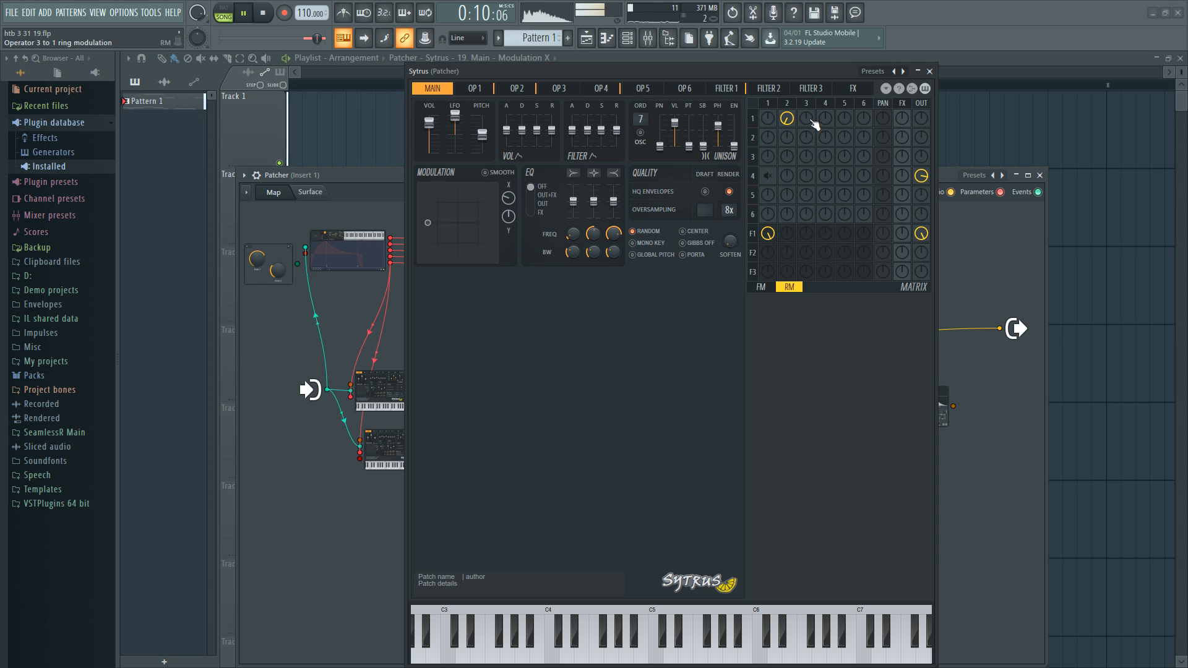
key(space)
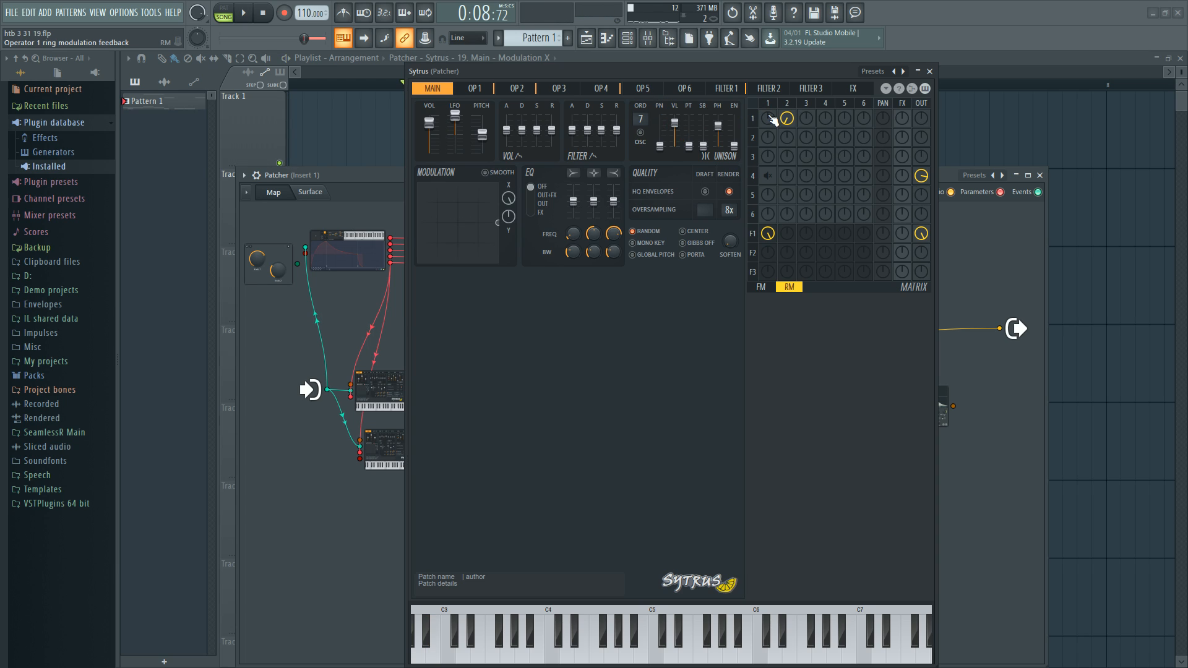
Step: Inspect Filter 1's resonance and cutoff curves for unison and modulation X, along with its waveshaper curve
click(753, 234)
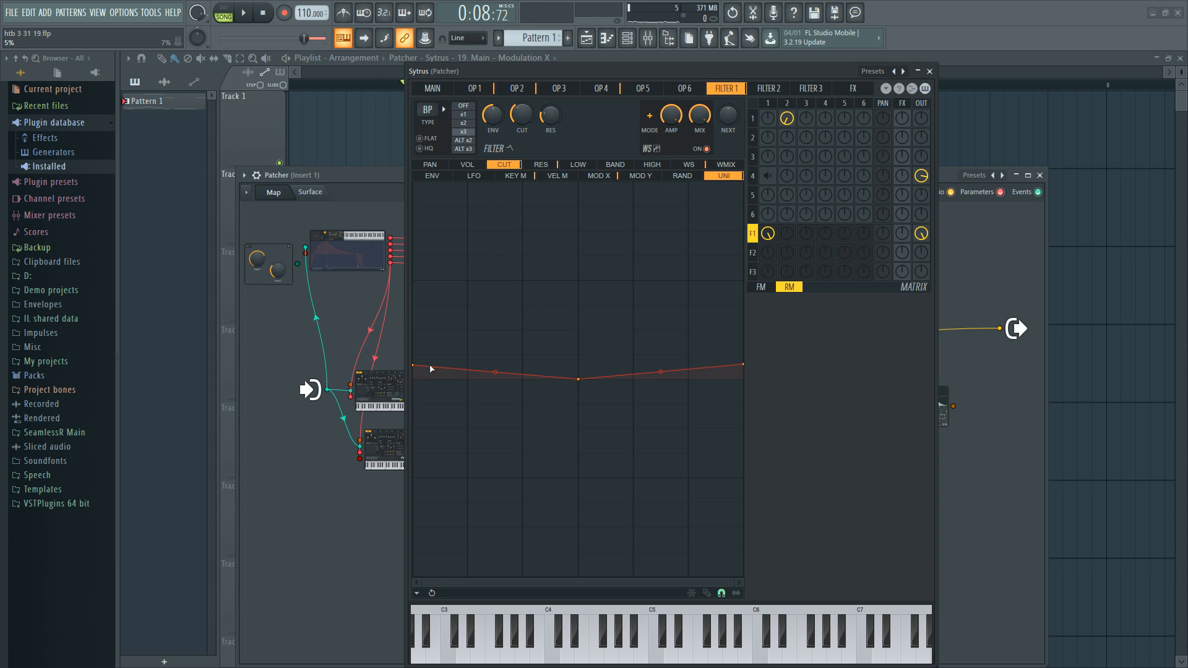
click(541, 164)
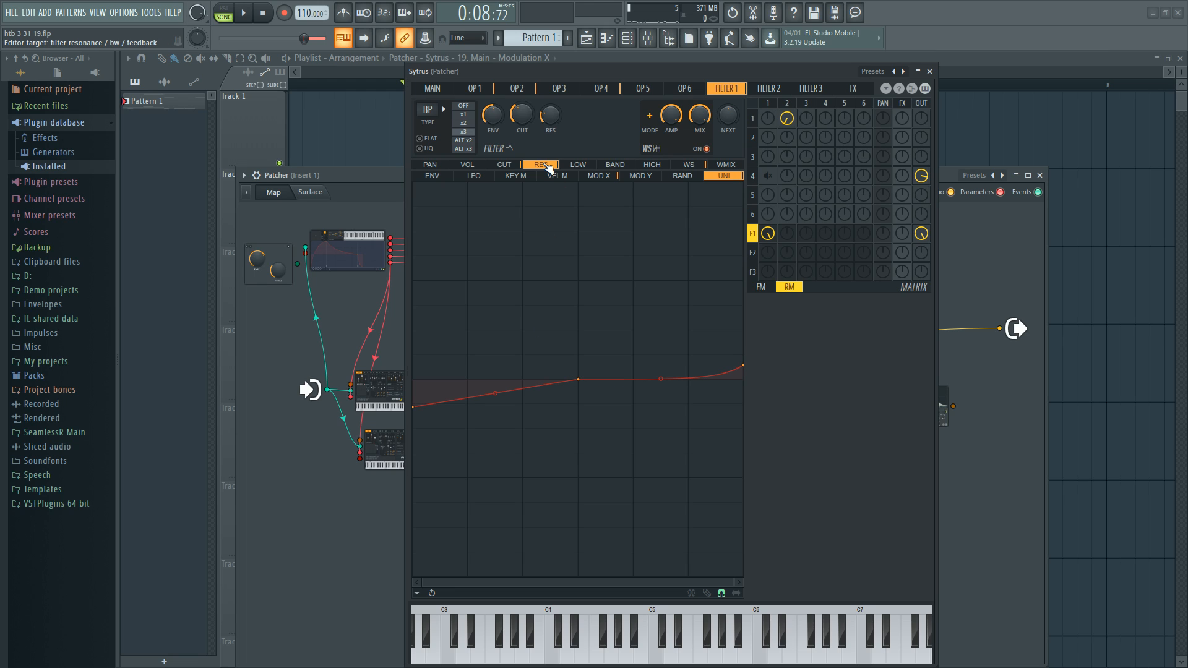
click(598, 176)
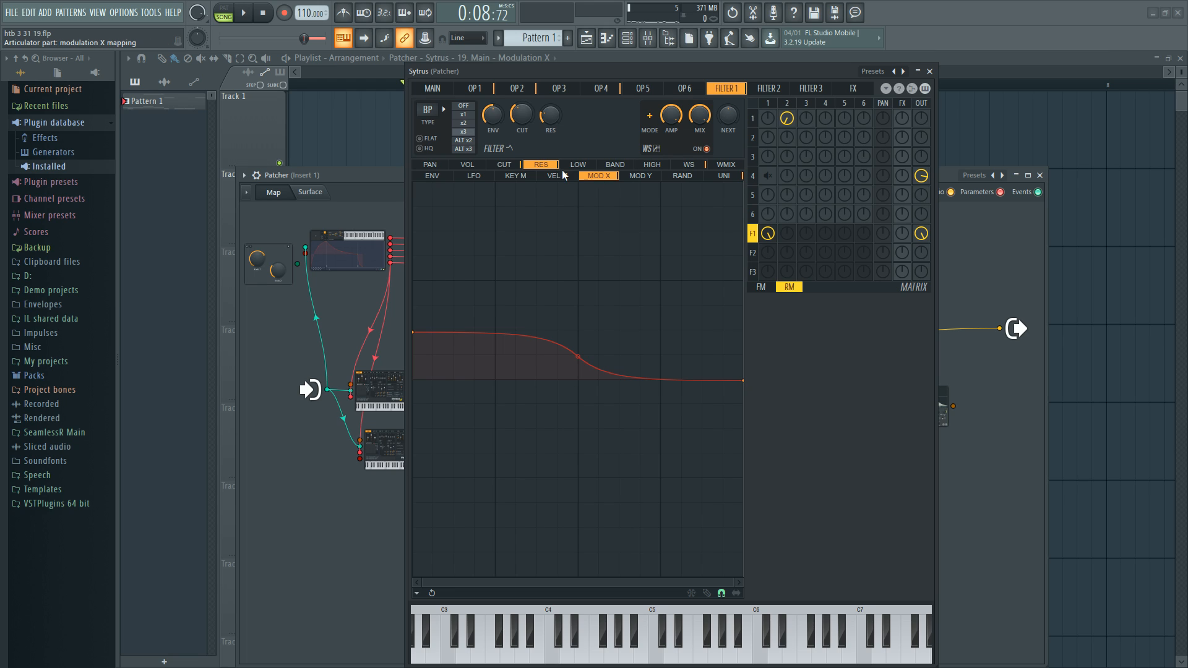
click(504, 164)
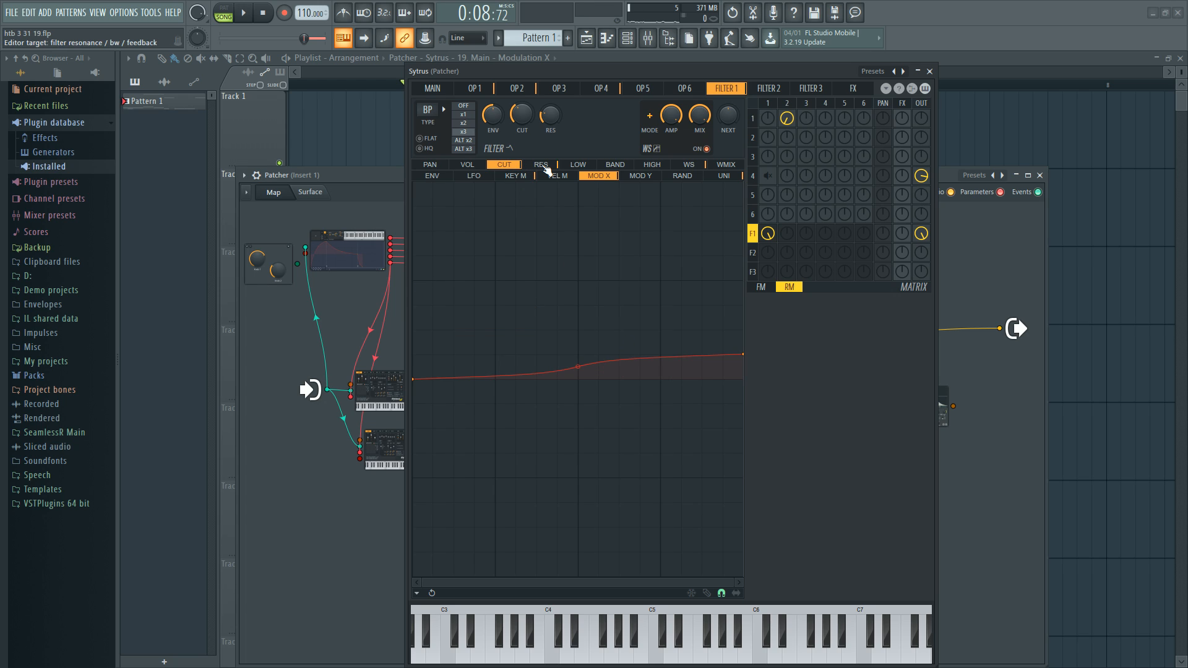
click(687, 164)
click(508, 164)
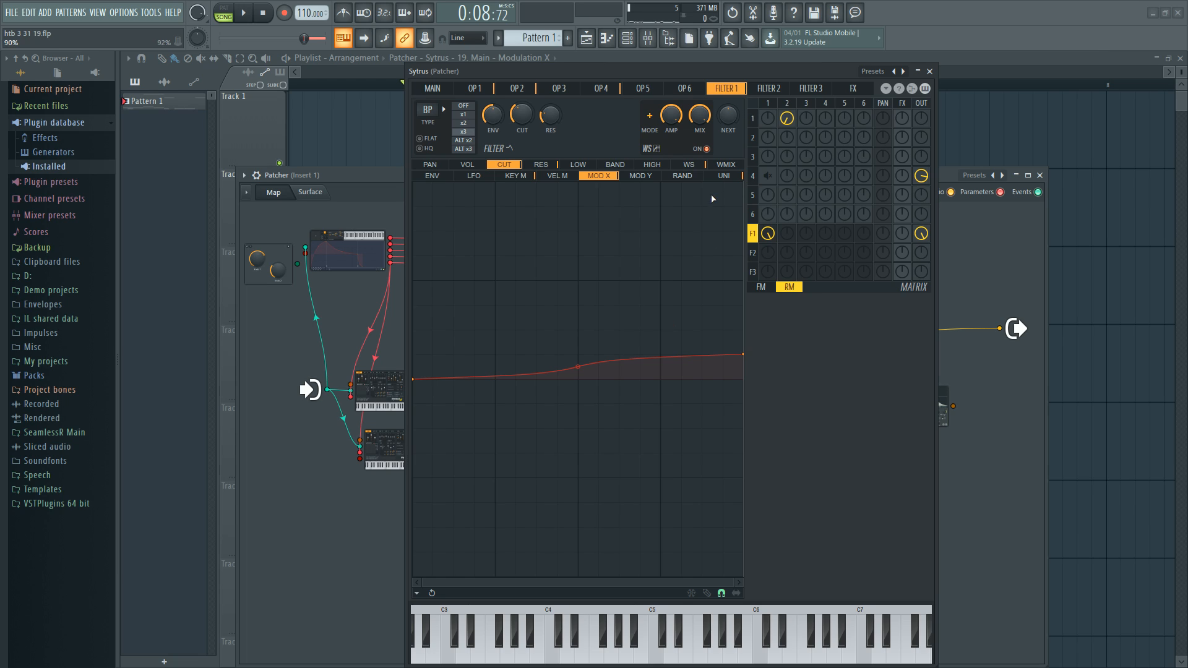
click(723, 176)
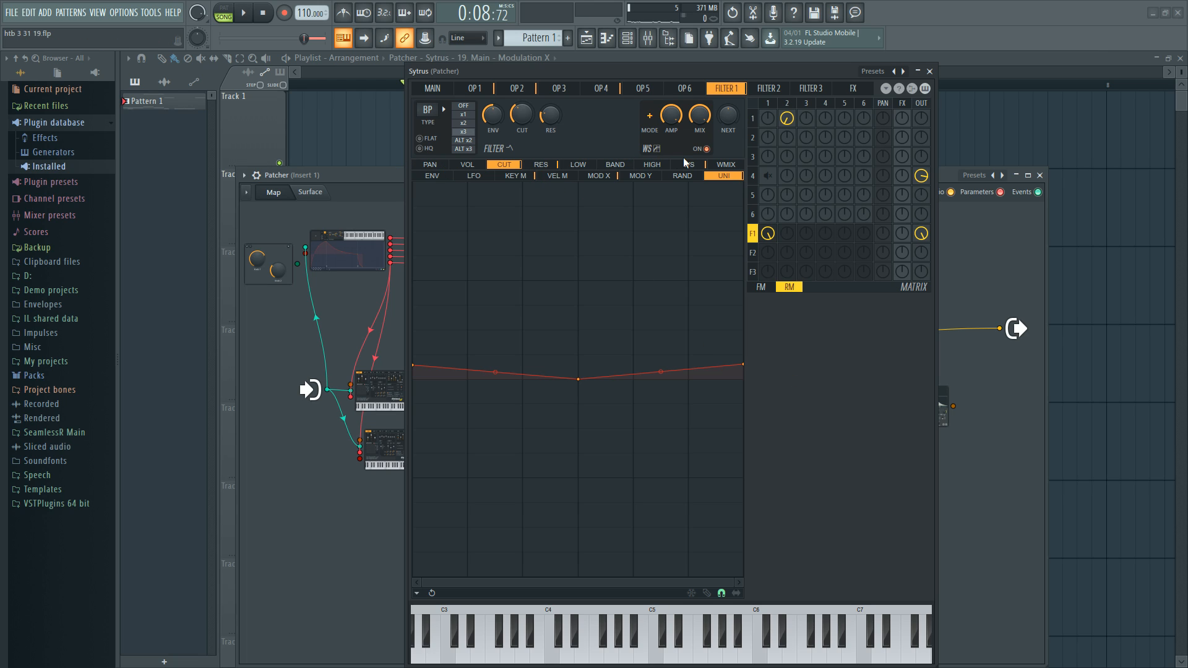
Step: Compare the unison modulation mappings of operators 2 and 1, and view Filter 1's waveshaper curve
click(787, 118)
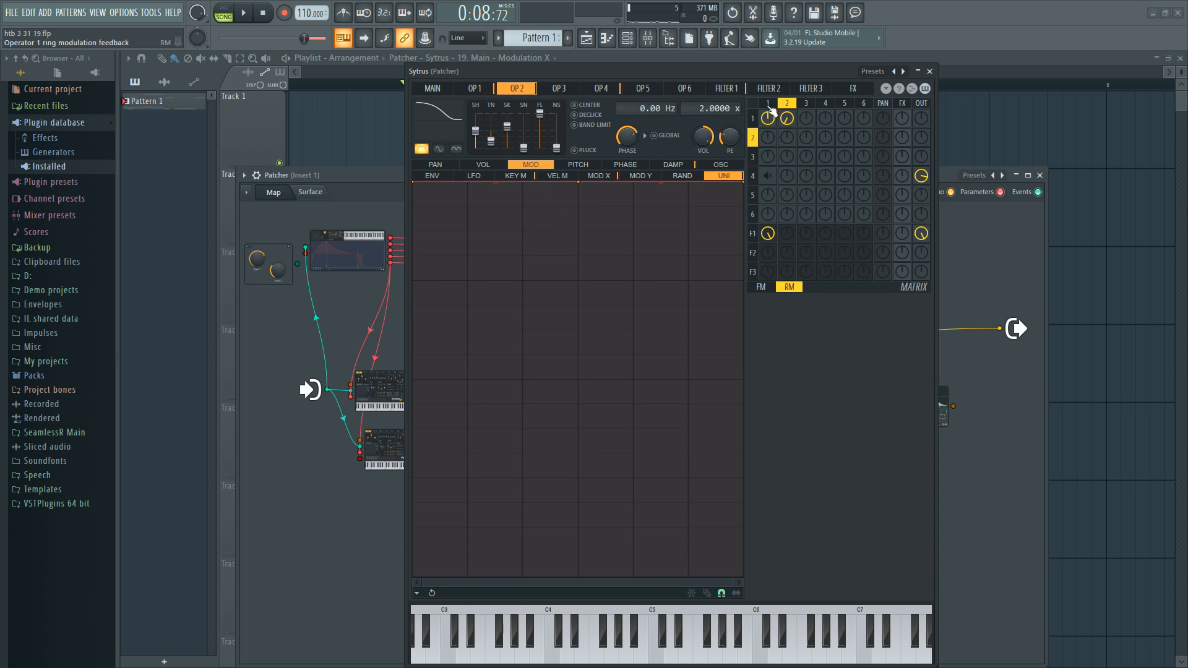
click(768, 117)
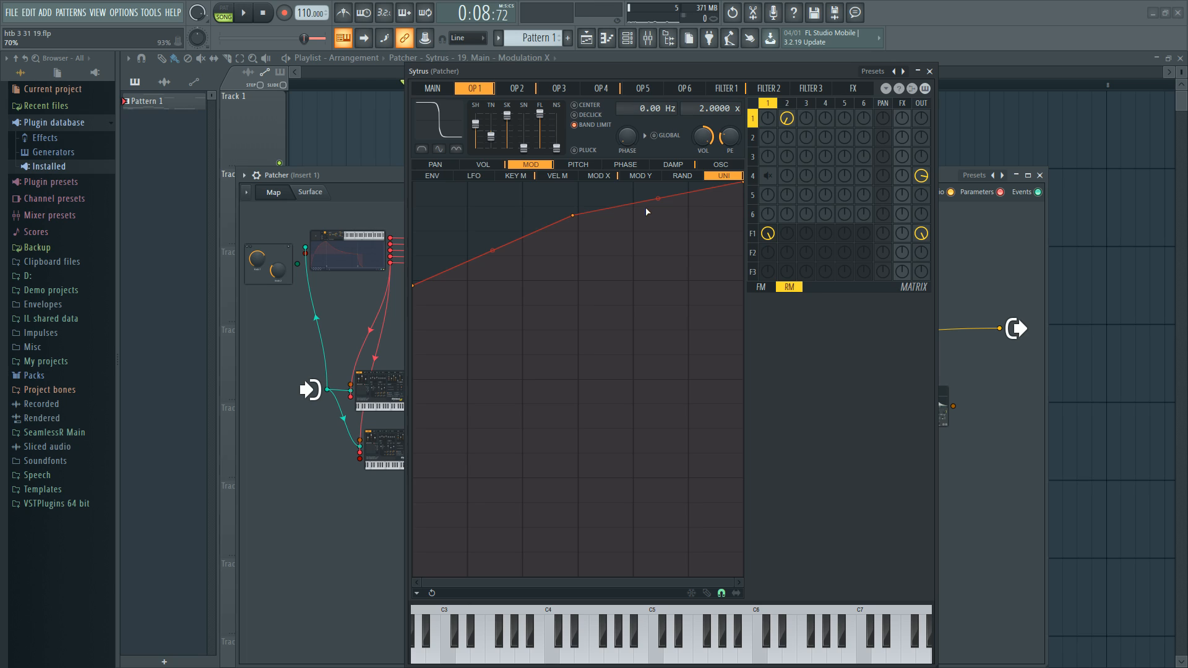
click(787, 103)
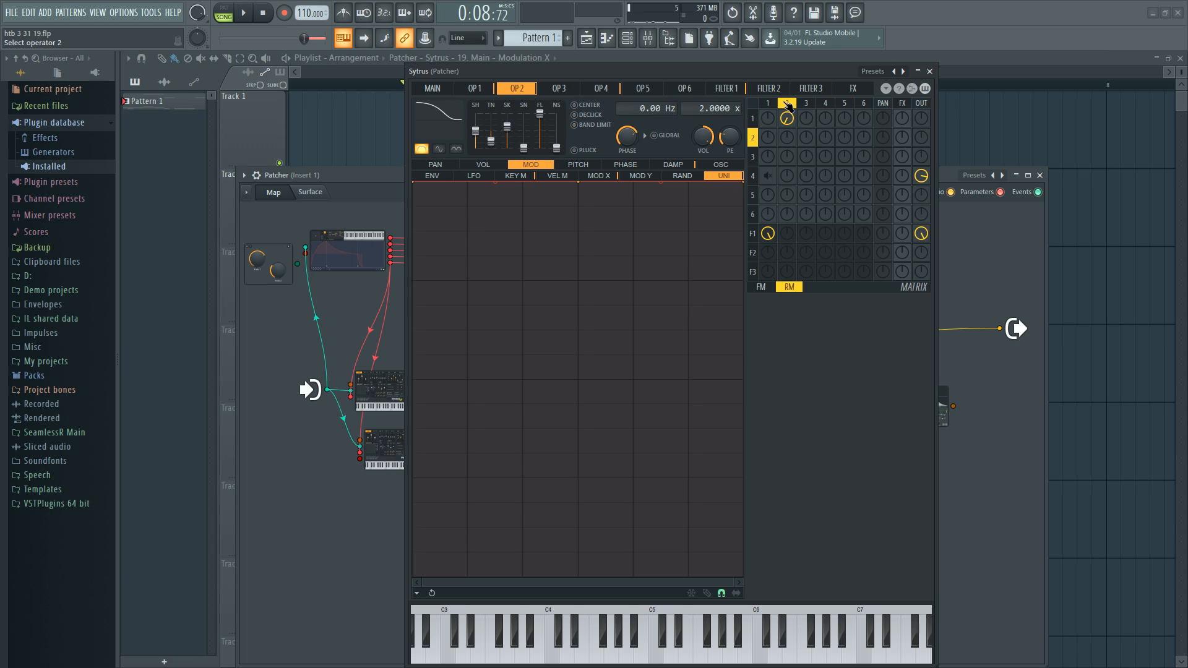
click(767, 103)
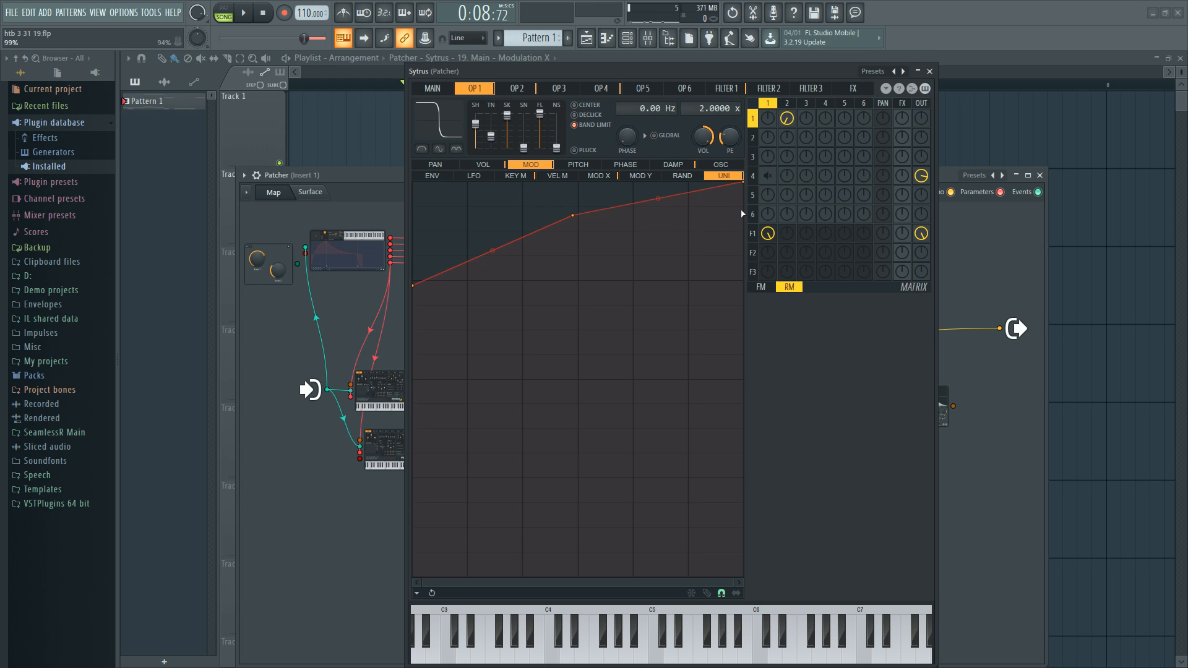
click(755, 233)
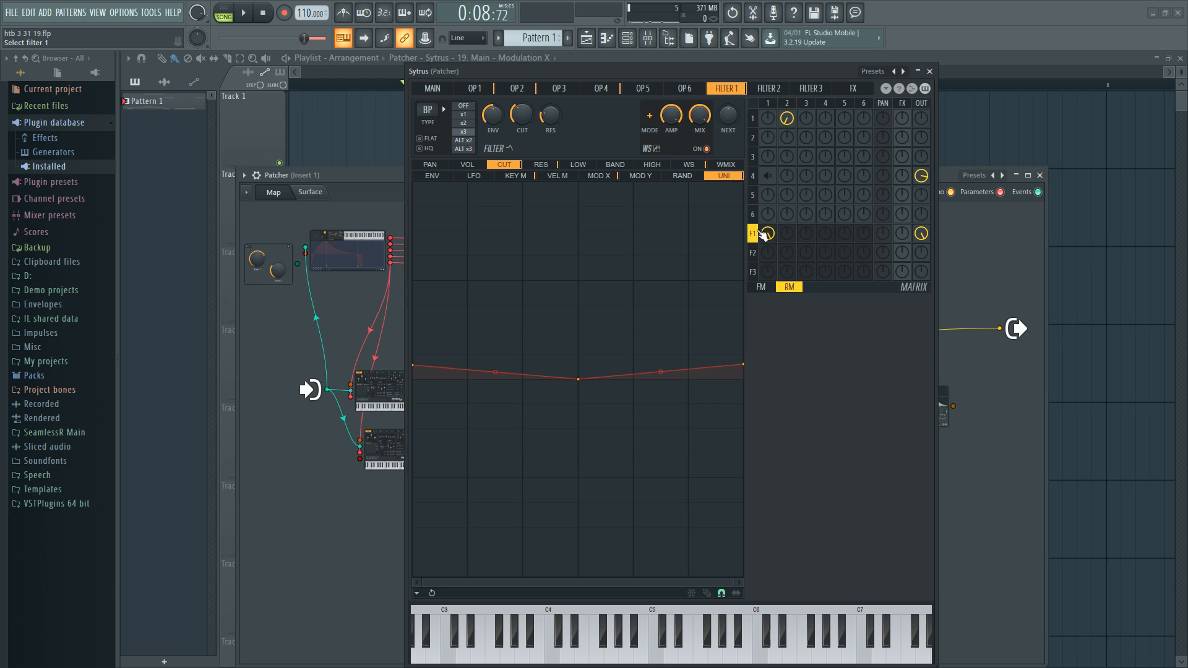
click(689, 165)
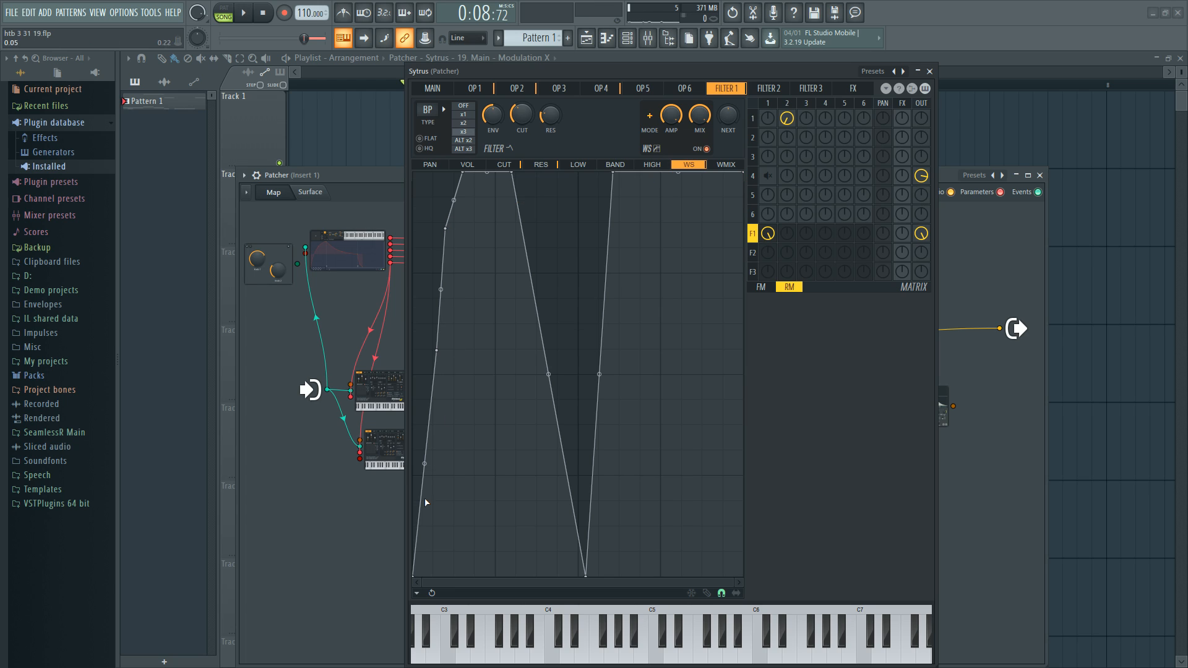
Step: Trace the signal from operator 2's waveform through operator 1 to Filter 1's waveshaper, and return to operator 2
click(788, 104)
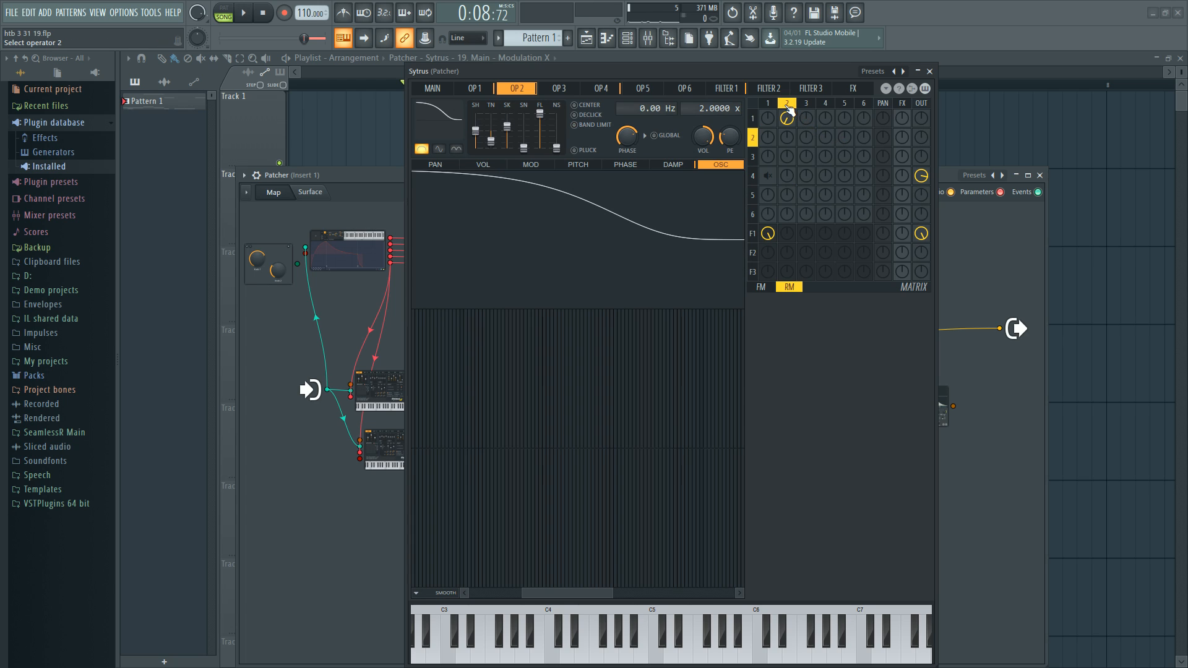
click(769, 105)
click(791, 111)
click(765, 238)
click(685, 165)
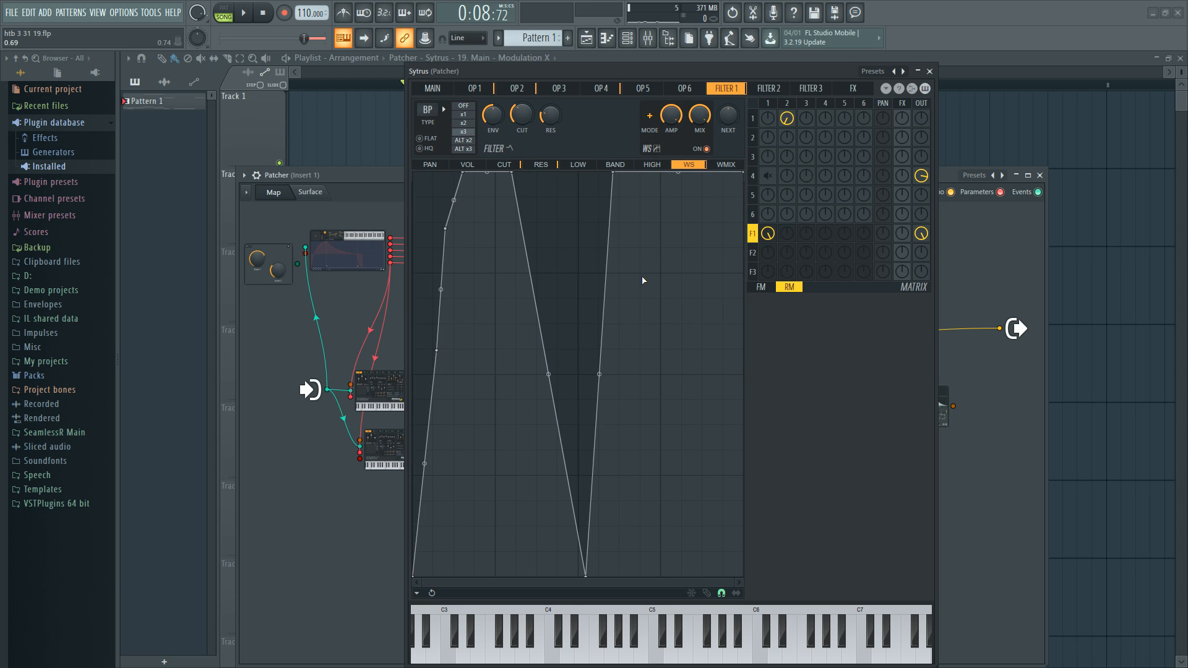
click(791, 105)
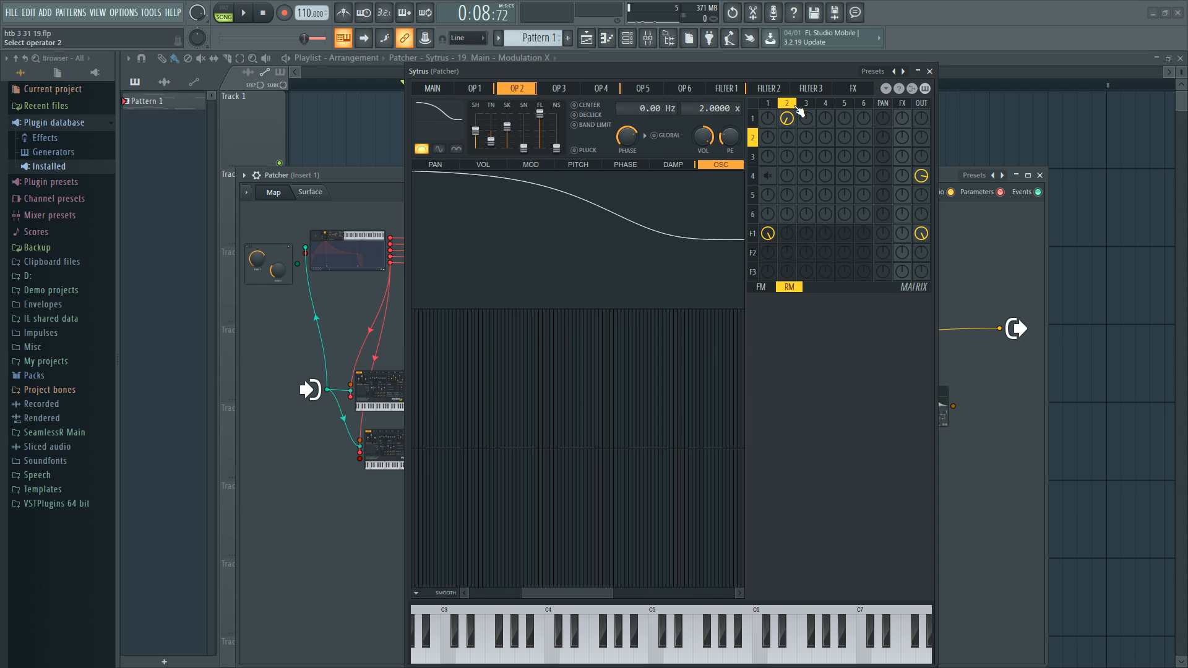
Step: Replace Sytrus's direct connection to the Patcher output with the last effect routed through the unconnected compressor-style module, and audition the full chain
click(928, 71)
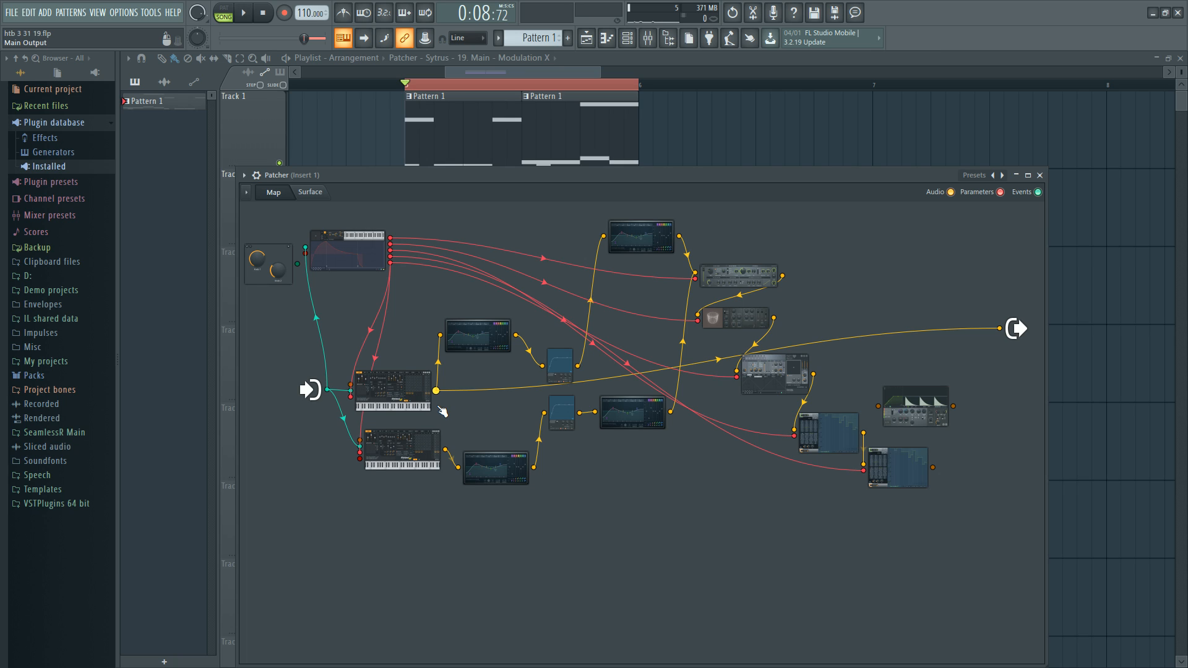
drag(999, 328, 963, 277)
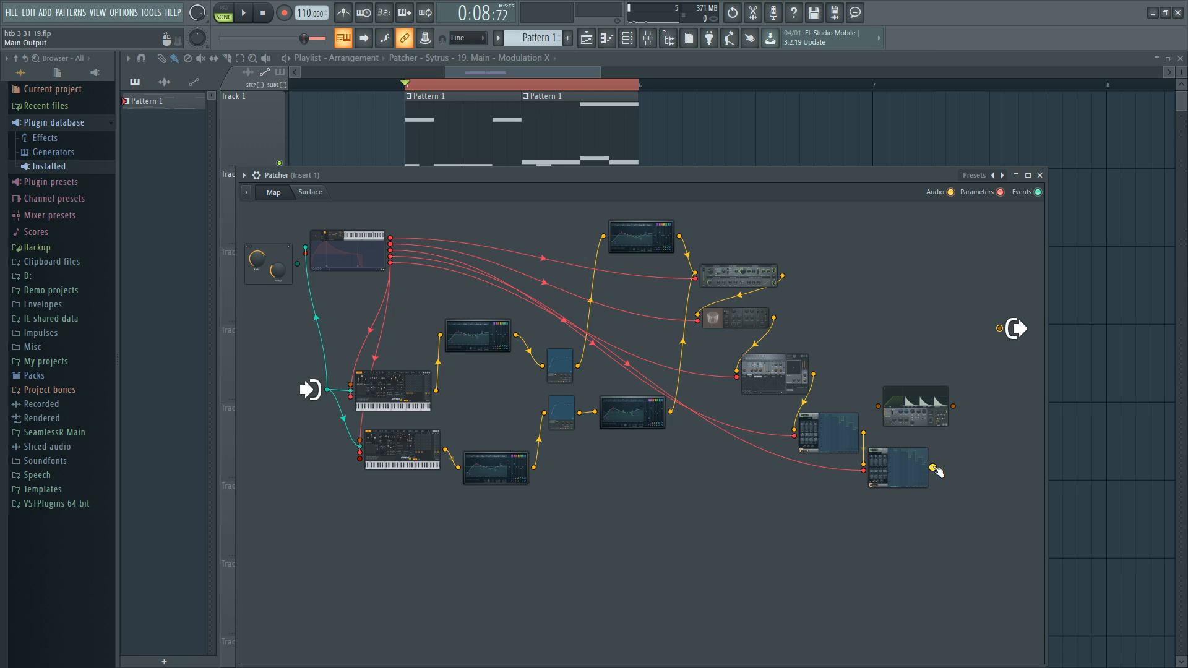
drag(934, 469, 878, 406)
drag(953, 406, 999, 327)
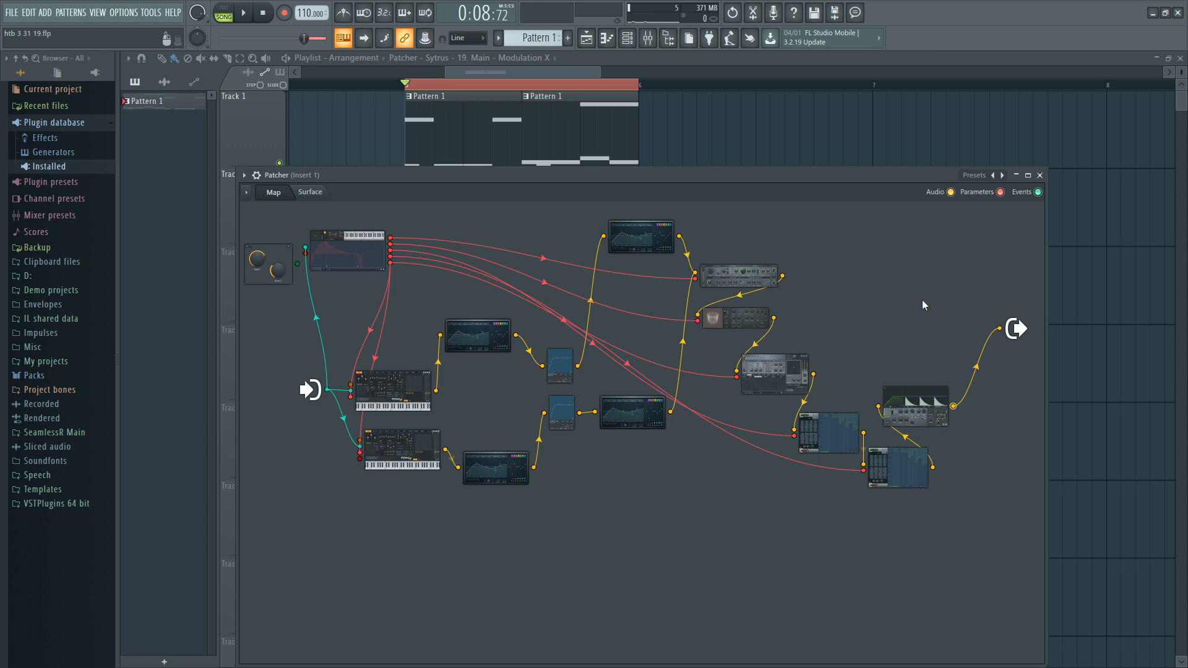
key(space)
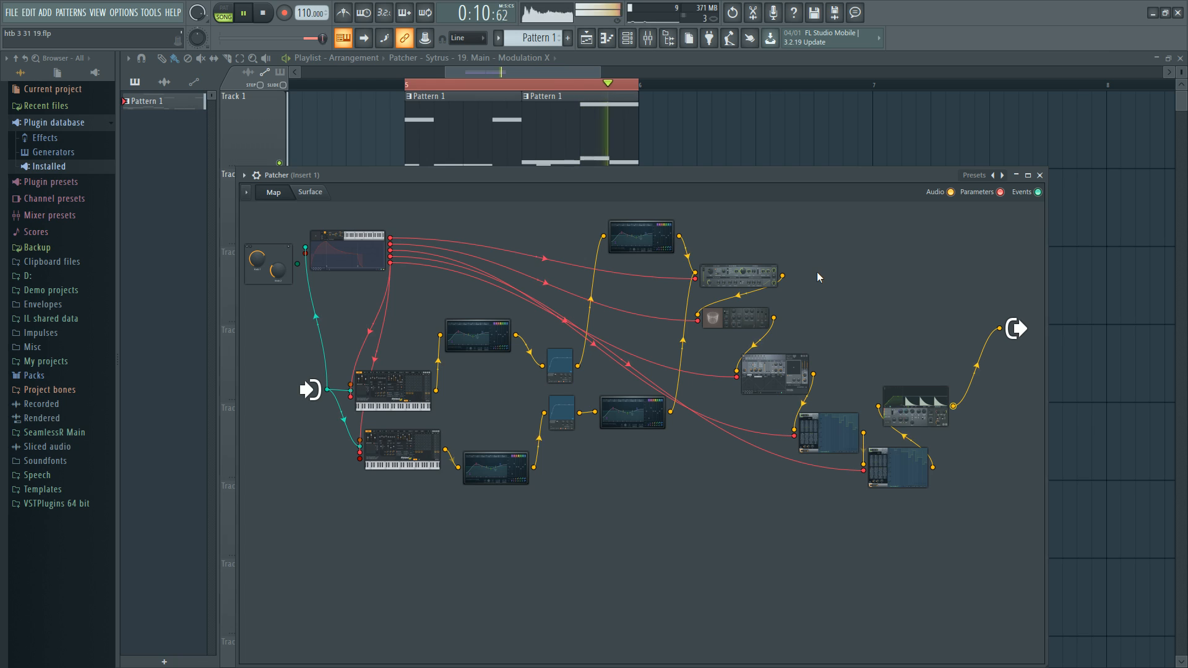
key(space)
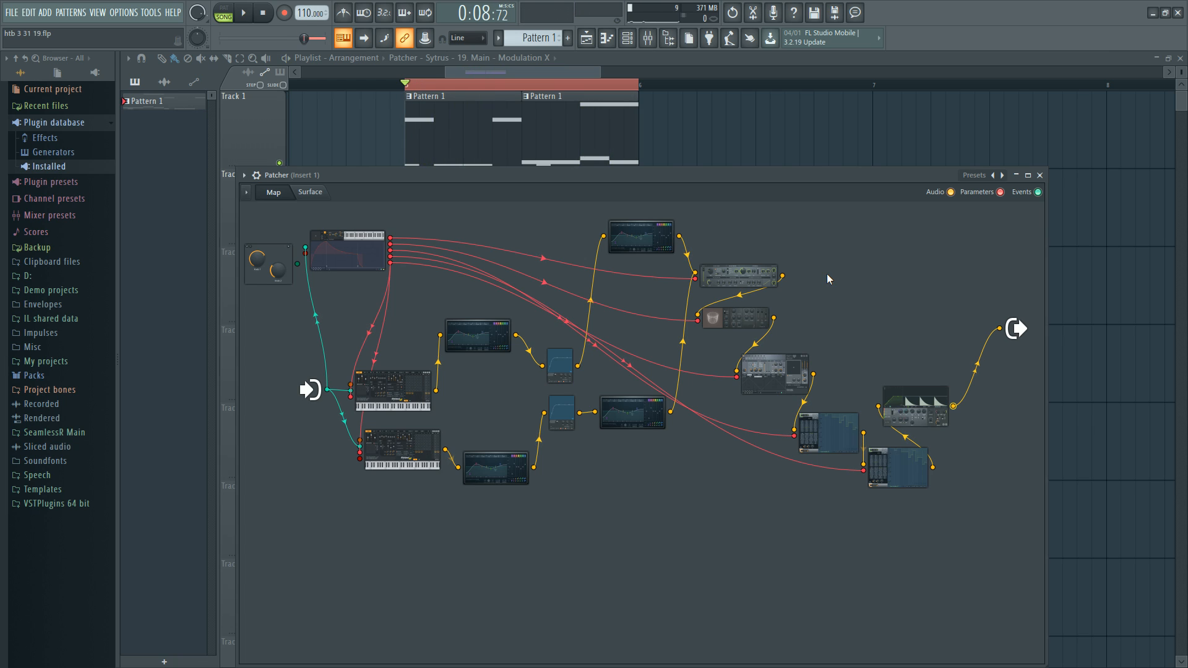
Step: Check the upper Sytrus's unison settings while the pattern plays, and bring up the lower Sytrus for comparison
click(391, 394)
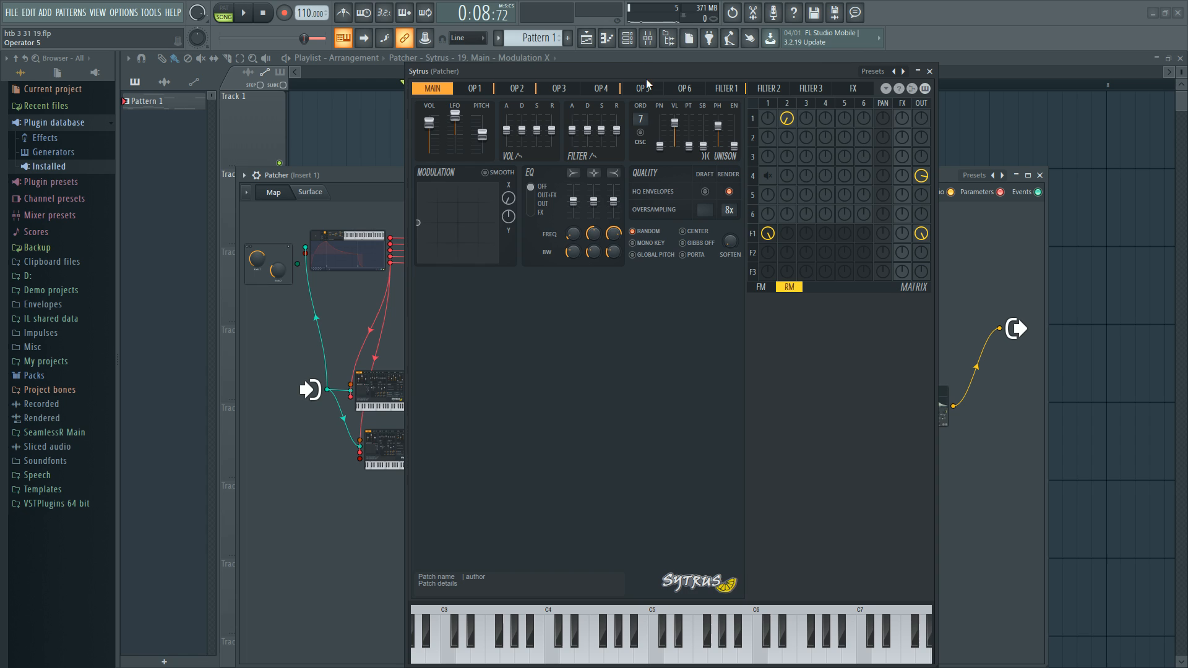
drag(650, 64, 688, 176)
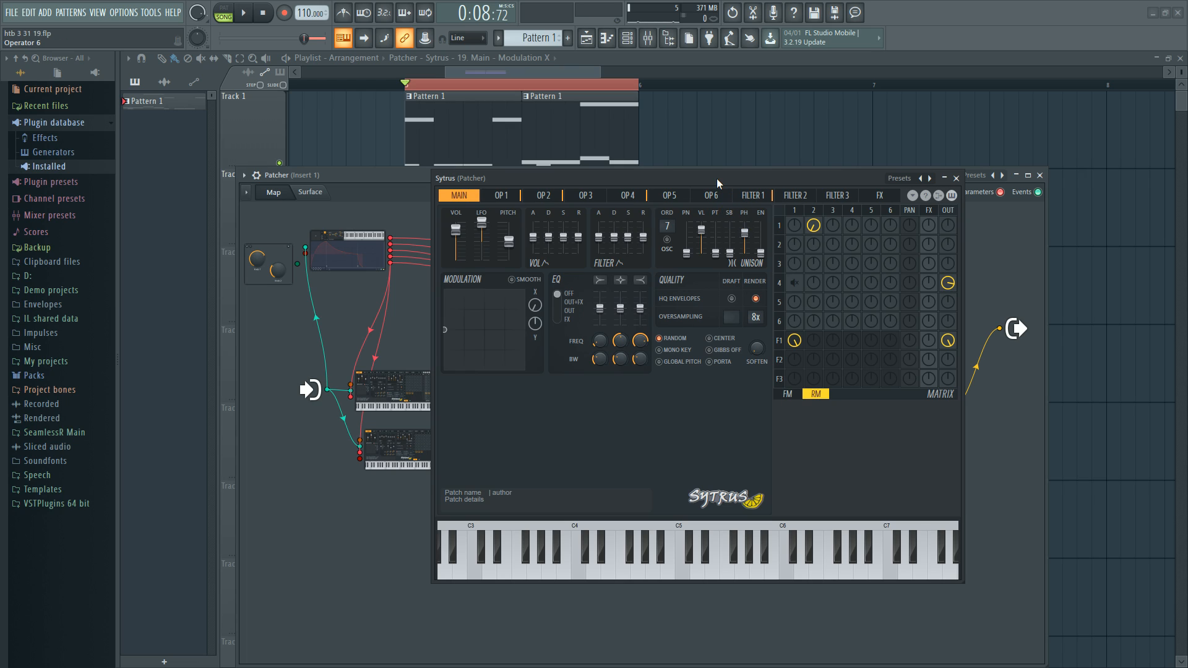
key(space)
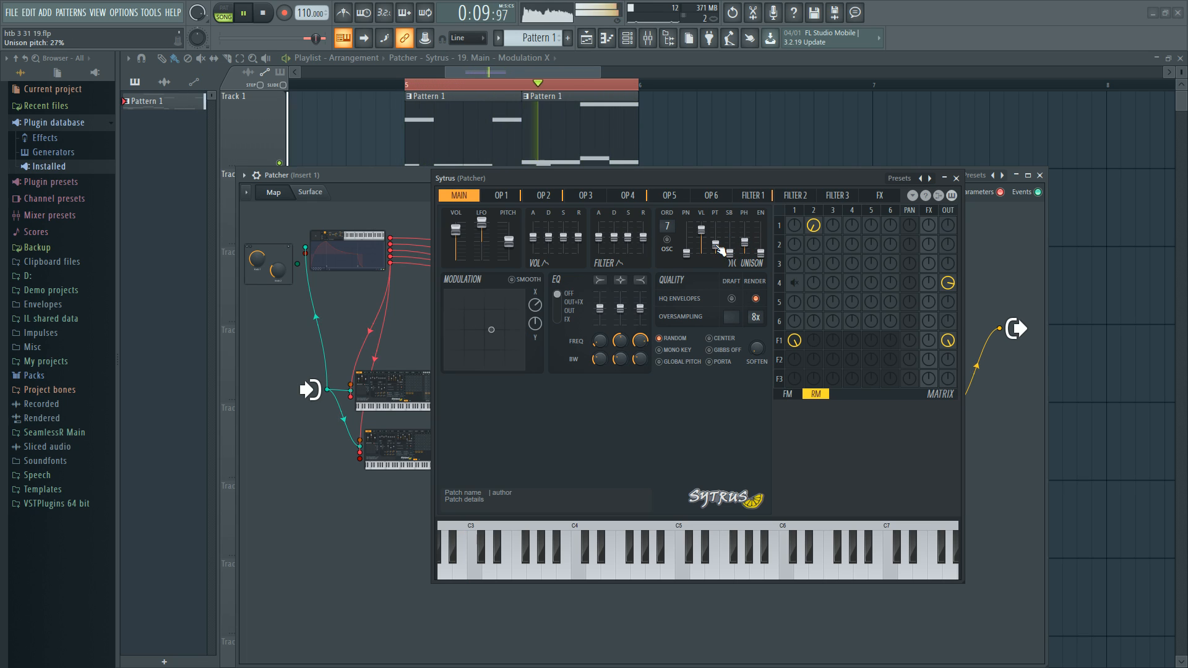
double_click(410, 449)
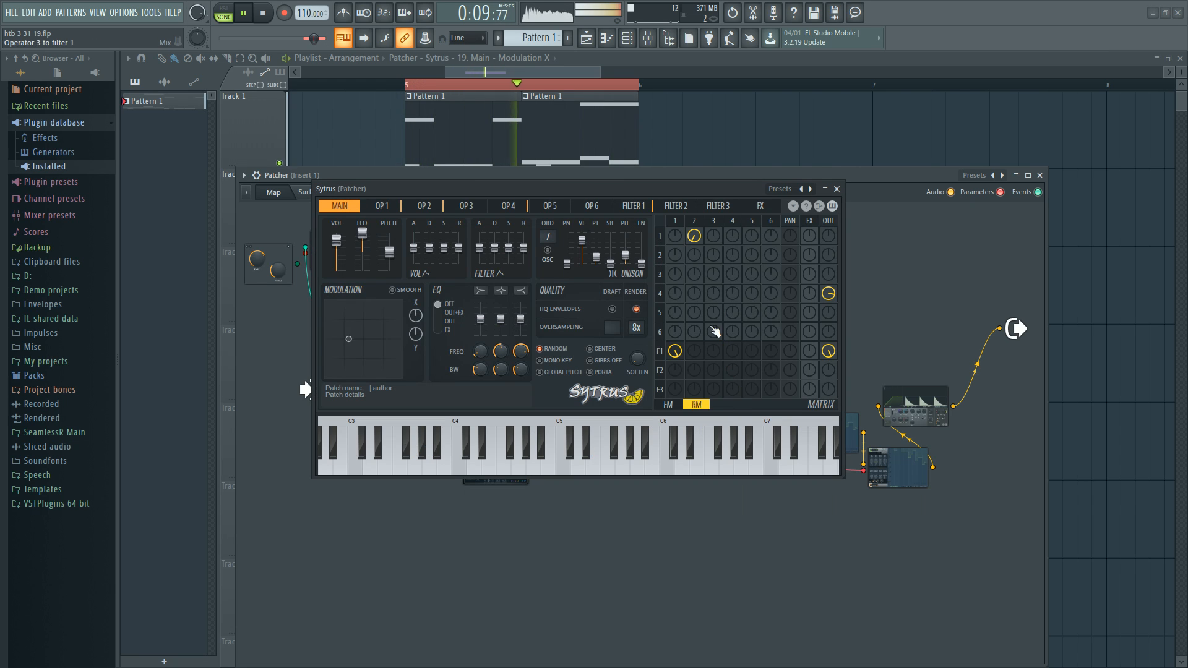
Step: Raise the lower Sytrus's unison phase to 79% and audition the pattern with it
drag(595, 258, 625, 246)
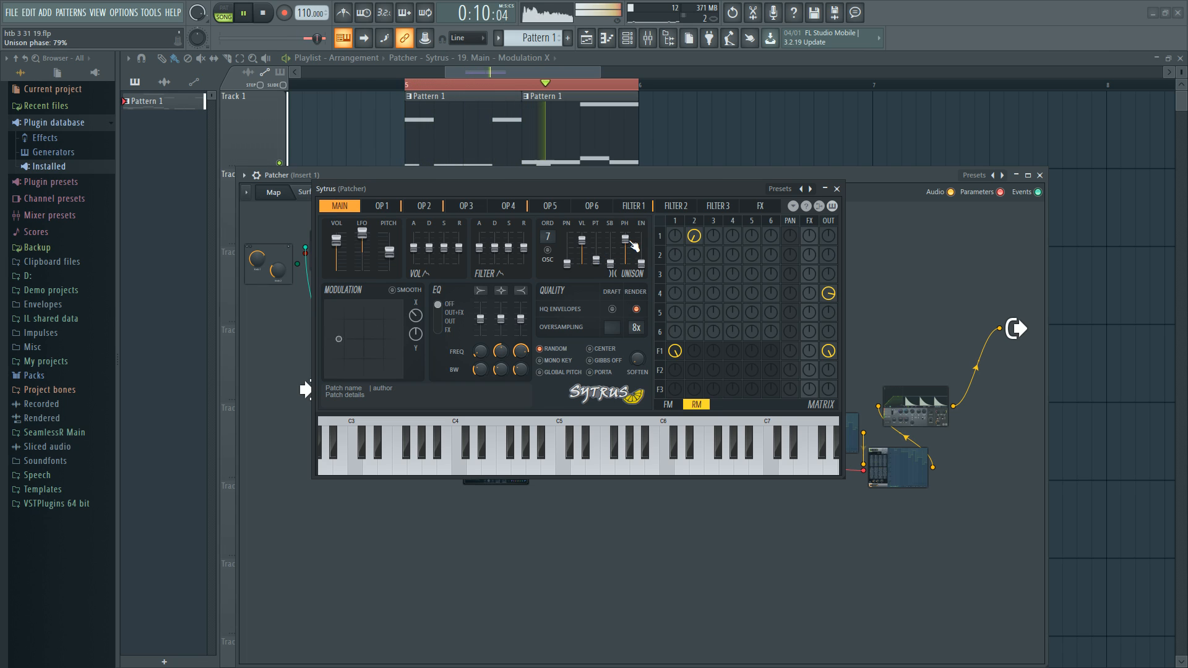
key(space)
key(space)
key(space)
Step: Set the lower Sytrus's unison phase to 25%, audition the full patch, and return to the Patcher map
mouse_move(625, 241)
mouse_down()
mouse_move(625, 266)
mouse_move(596, 257)
mouse_move(625, 257)
mouse_up()
key(space)
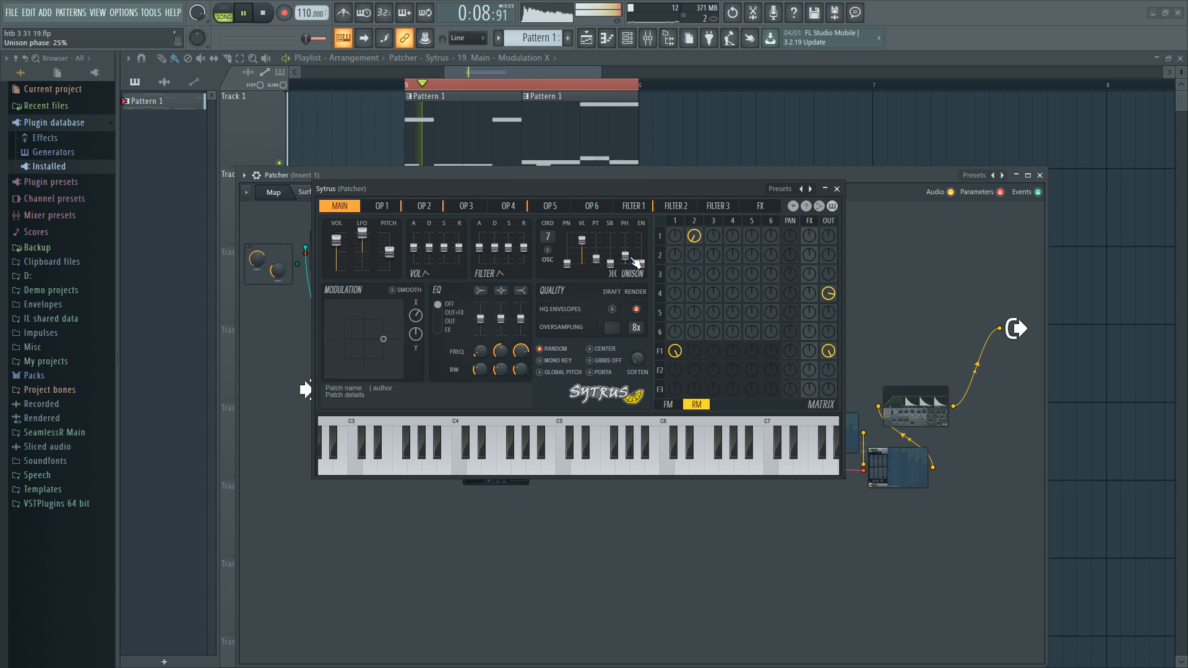
click(836, 189)
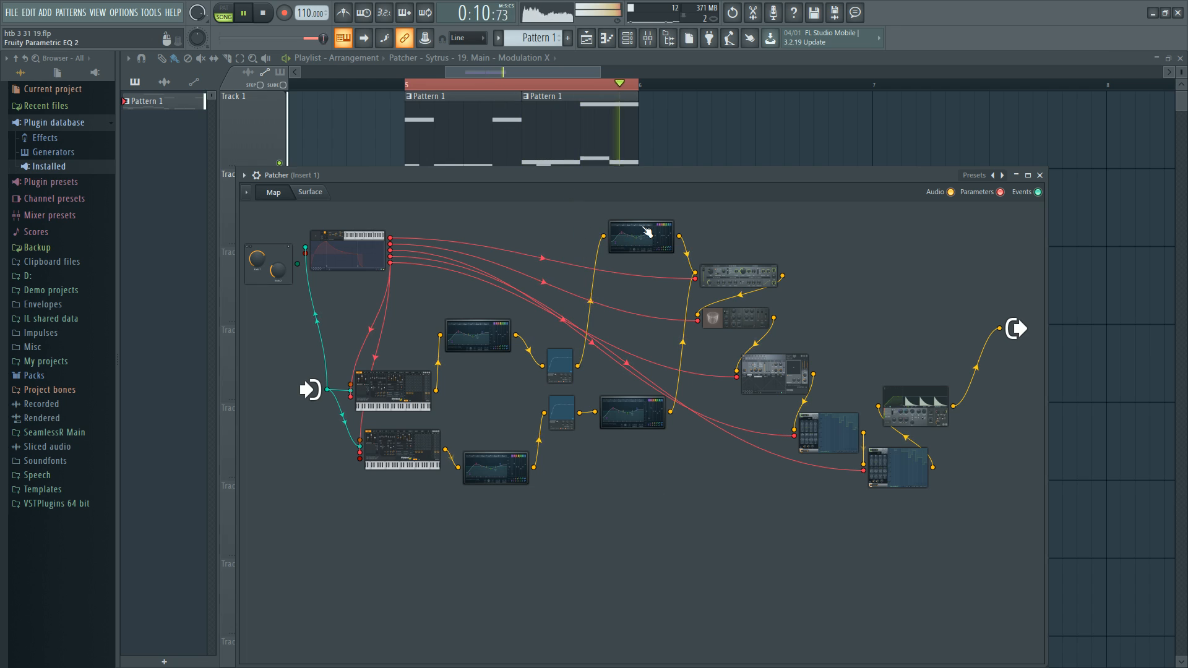
key(space)
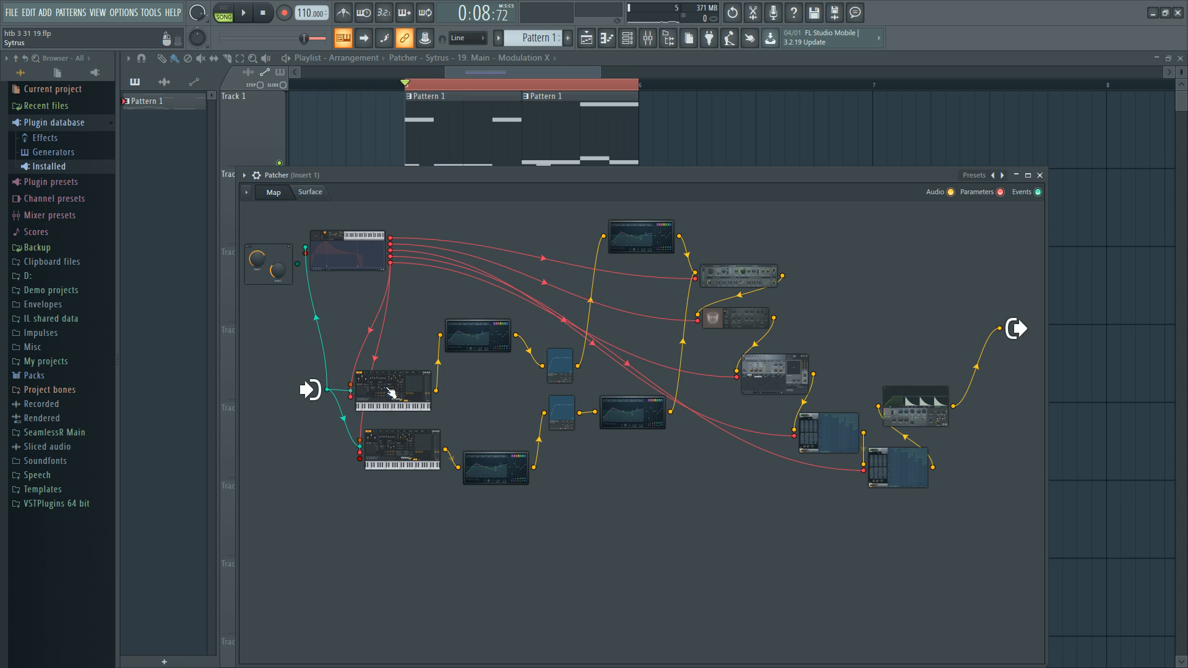
Step: Compare the main pages of the upper and lower Sytrus instances, and return to the Patcher map
click(407, 376)
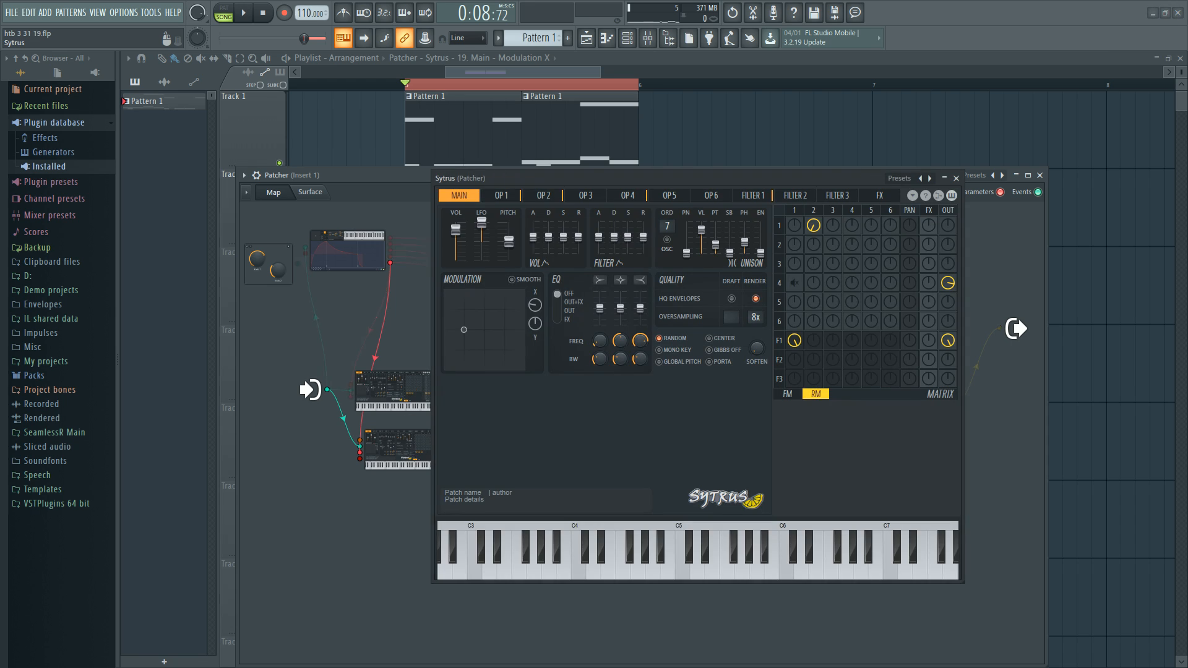
click(407, 449)
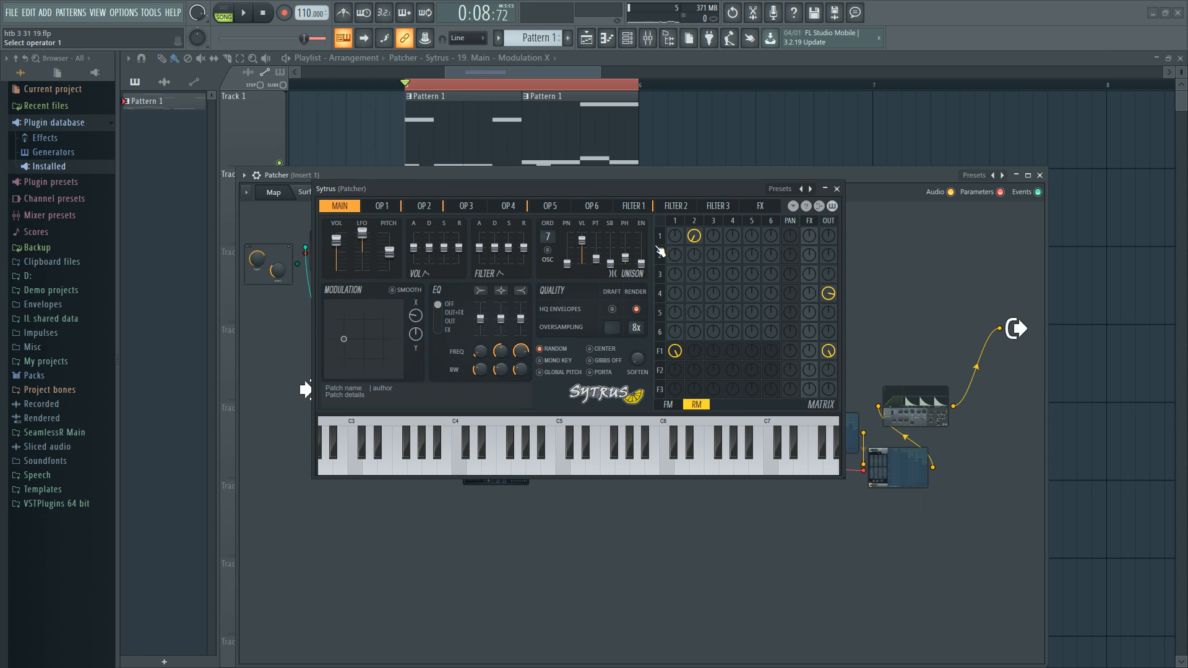
click(835, 189)
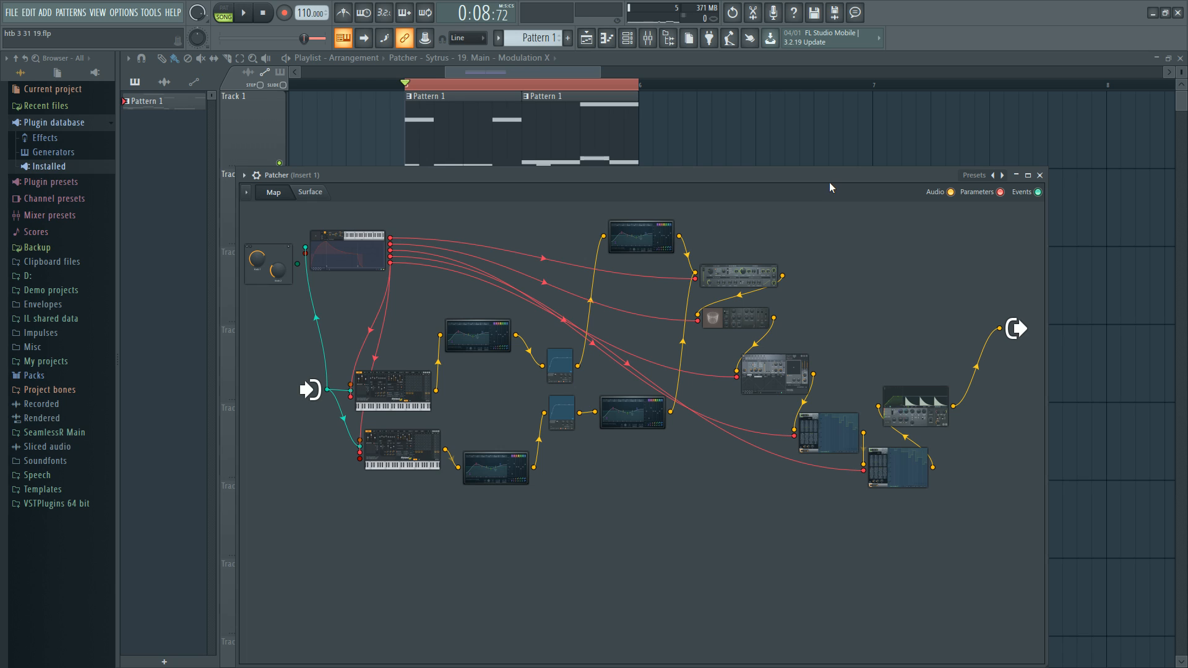
Step: Reposition the topmost Fruity Parametric EQ 2 in the Patcher map and move the Patcher window to uncover the Track 2 automation
mouse_move(638, 238)
mouse_down()
mouse_move(618, 281)
mouse_move(623, 242)
mouse_move(636, 255)
mouse_up()
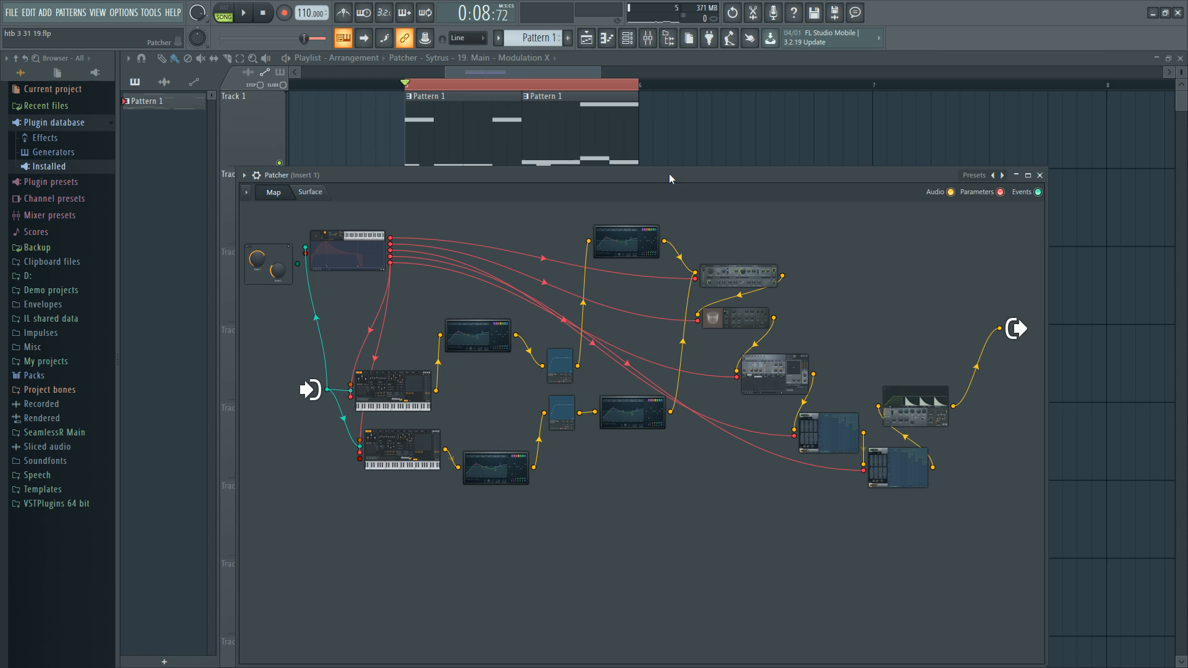
drag(675, 168, 685, 197)
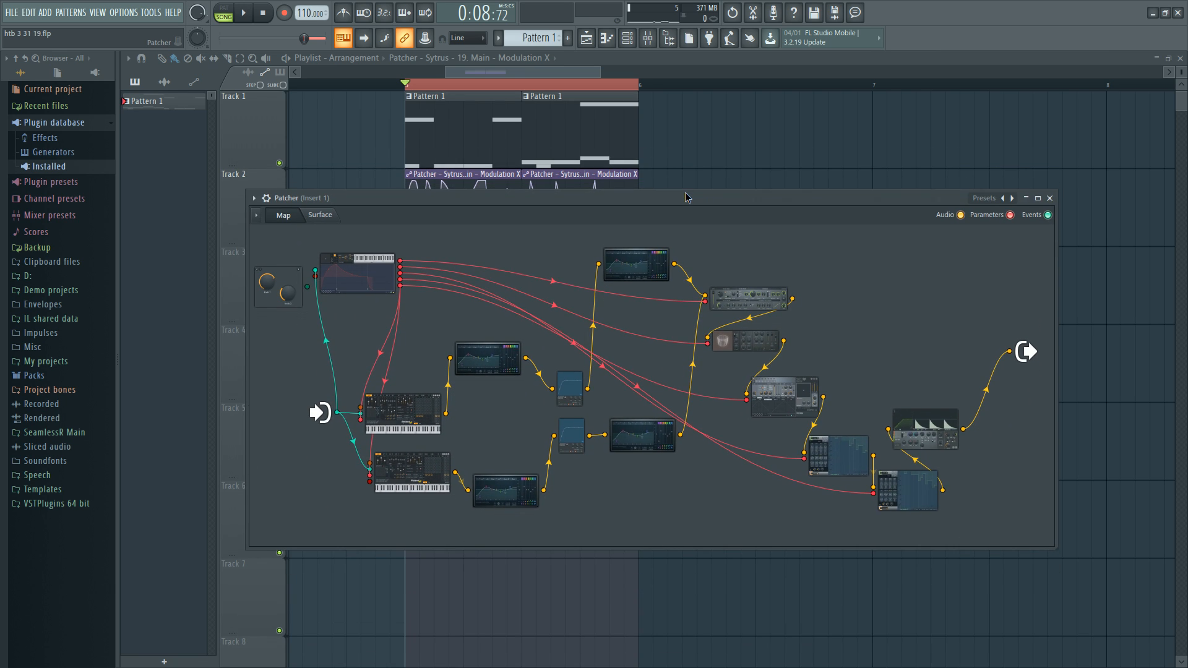